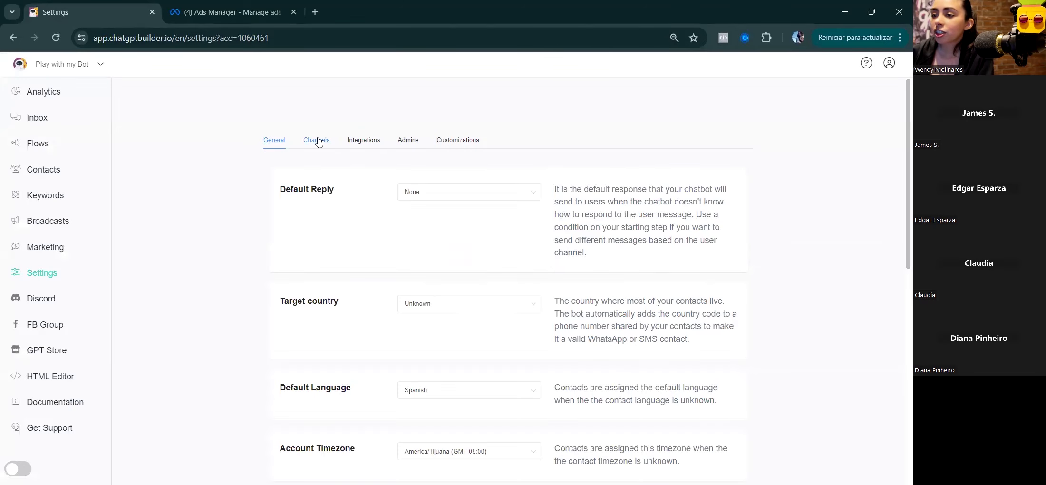
Step: Show the bot's Integrations settings: API access token, Facebook Ads, OpenAI and Google Sheets
{"action": "left_click", "coordinate": [319, 141]}
{"action": "left_click", "coordinate": [319, 178]}
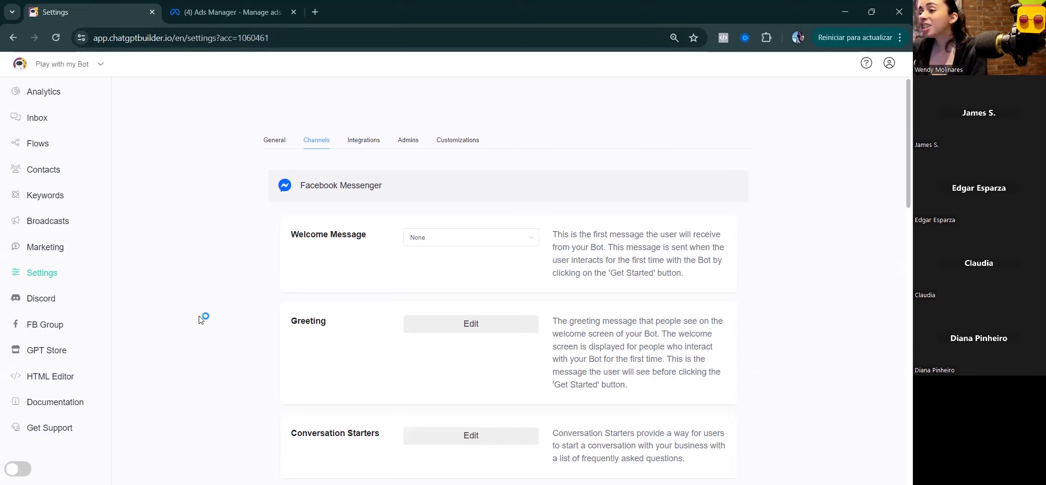
{"action": "left_click", "coordinate": [374, 192]}
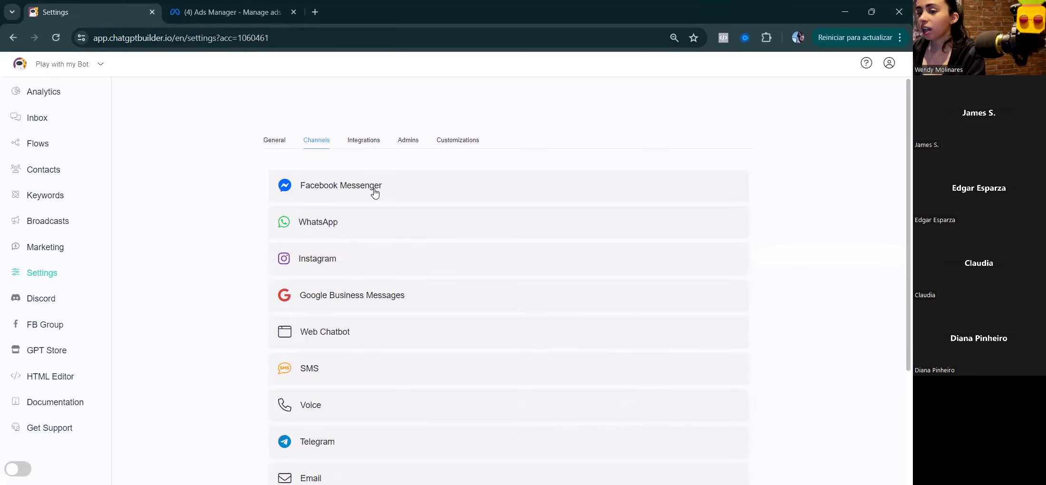
{"action": "left_click", "coordinate": [352, 142]}
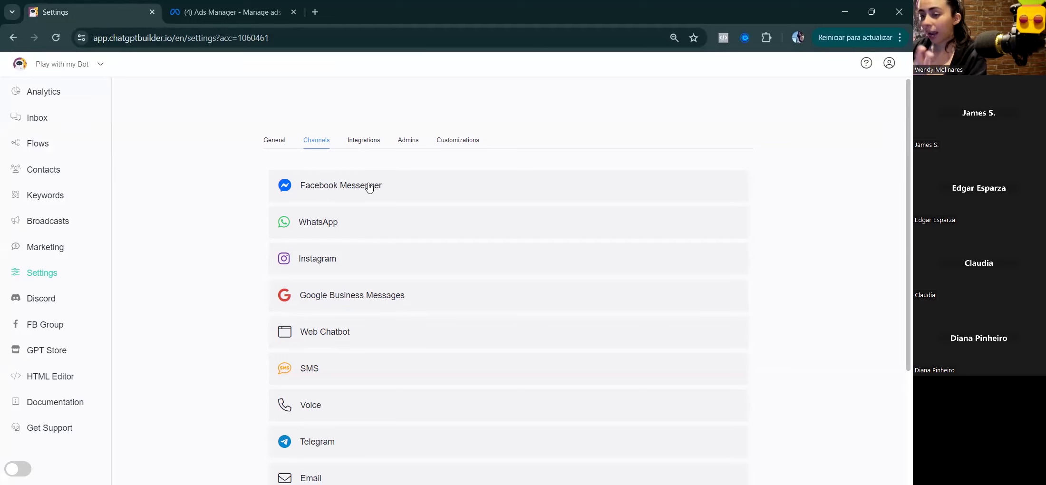
{"action": "left_click", "coordinate": [360, 148]}
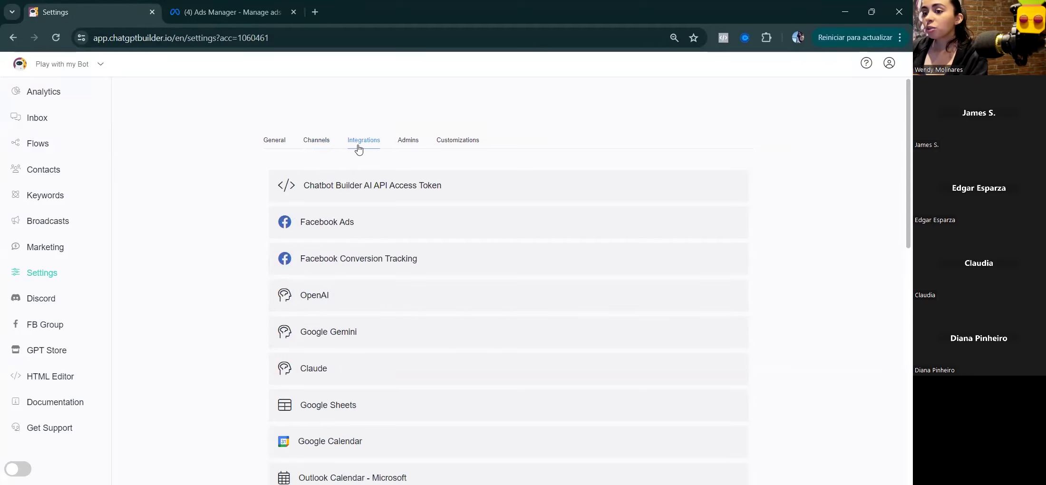
Step: Start connecting Facebook Ads' Conversion Tracking to bring up the Pixel and Access Token form
{"action": "left_click", "coordinate": [463, 225]}
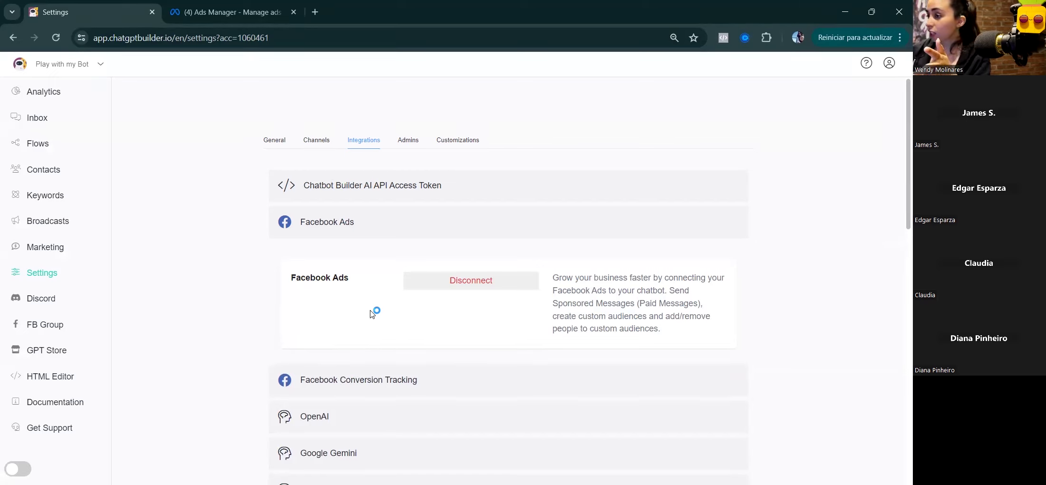
{"action": "left_click", "coordinate": [337, 378]}
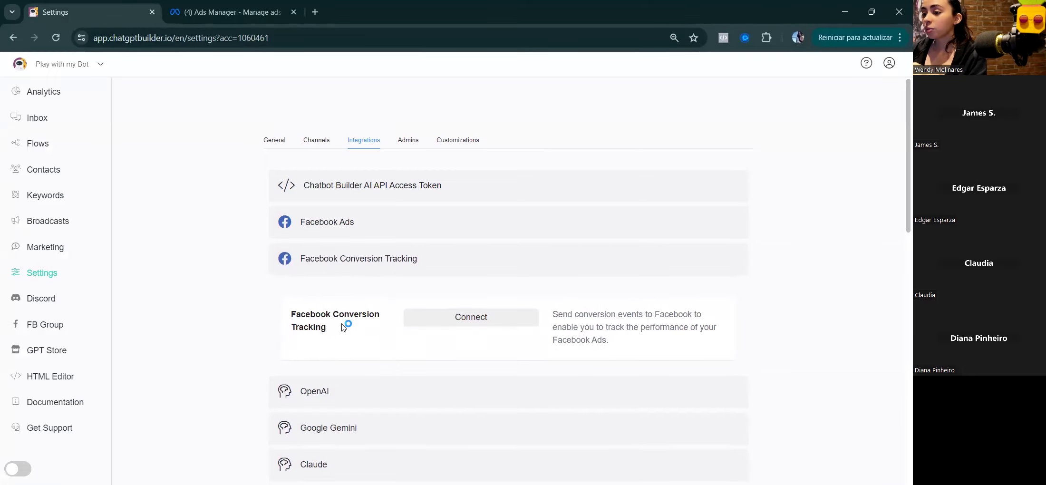
{"action": "left_click", "coordinate": [442, 324]}
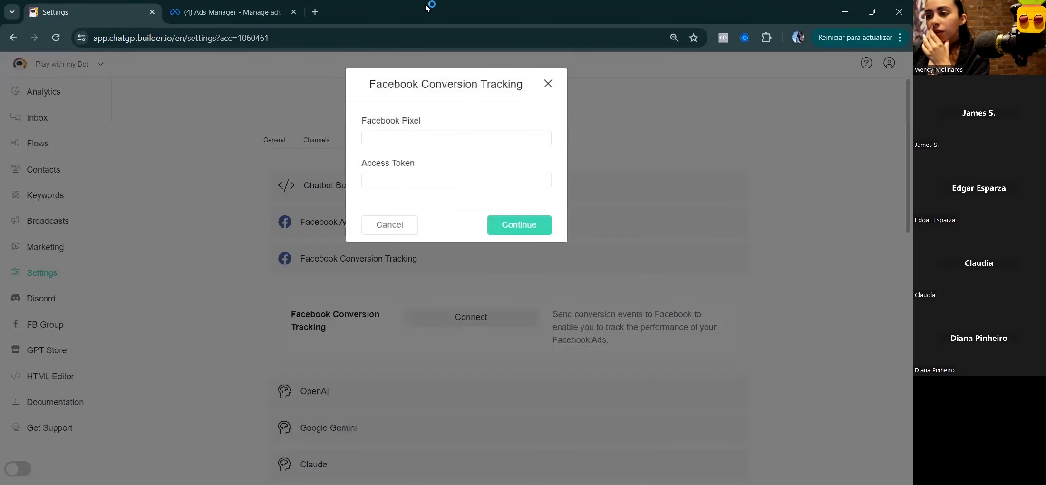
Step: Look over the Facebook Pixel and Access Token fields, then dismiss the form unconnected
{"action": "left_click", "coordinate": [373, 139]}
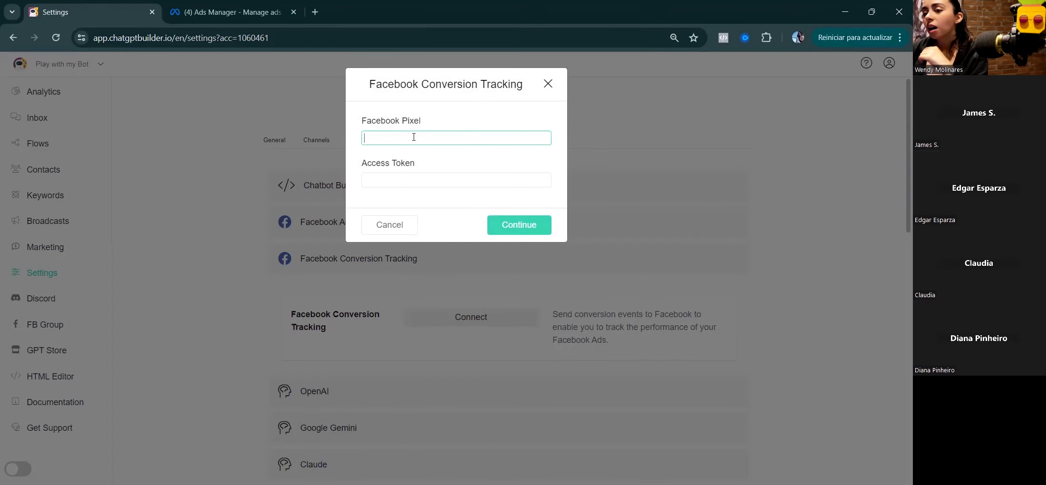
{"action": "left_click", "coordinate": [374, 180]}
{"action": "left_click", "coordinate": [388, 140]}
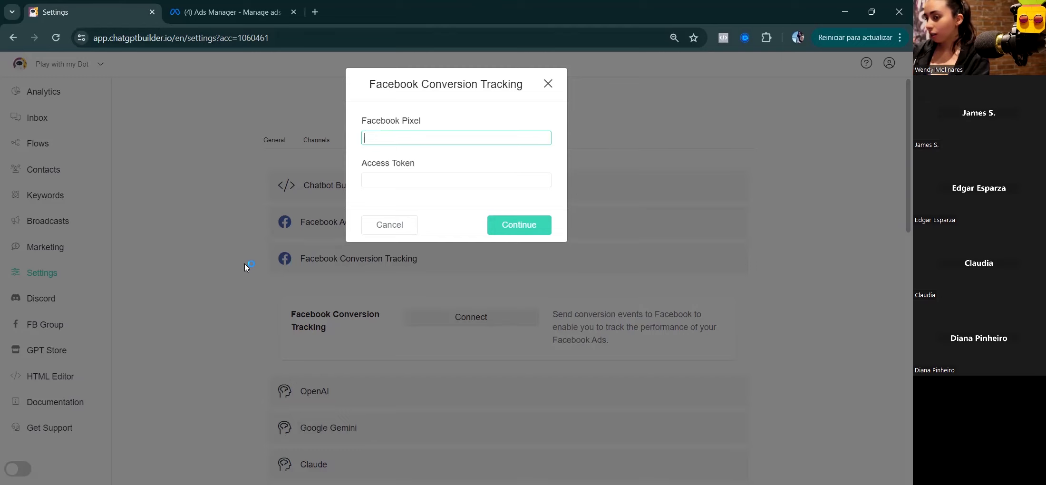
{"action": "left_click", "coordinate": [546, 85]}
Step: Revisit the channel and Facebook Ads settings, then go to the Flows list (CBB, Nina, Trash)
{"action": "left_click", "coordinate": [325, 144]}
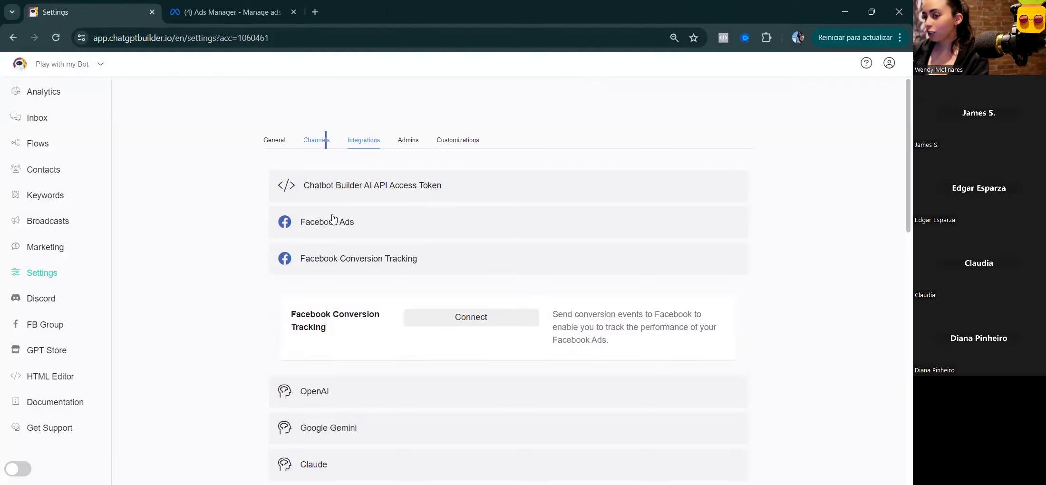
{"action": "left_click", "coordinate": [386, 177]}
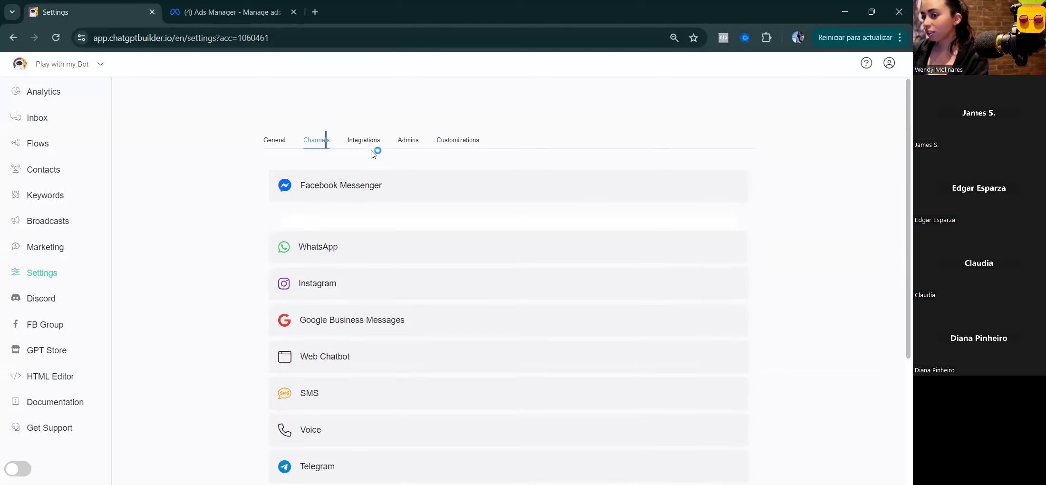
{"action": "left_click", "coordinate": [364, 140]}
{"action": "left_click", "coordinate": [349, 229]}
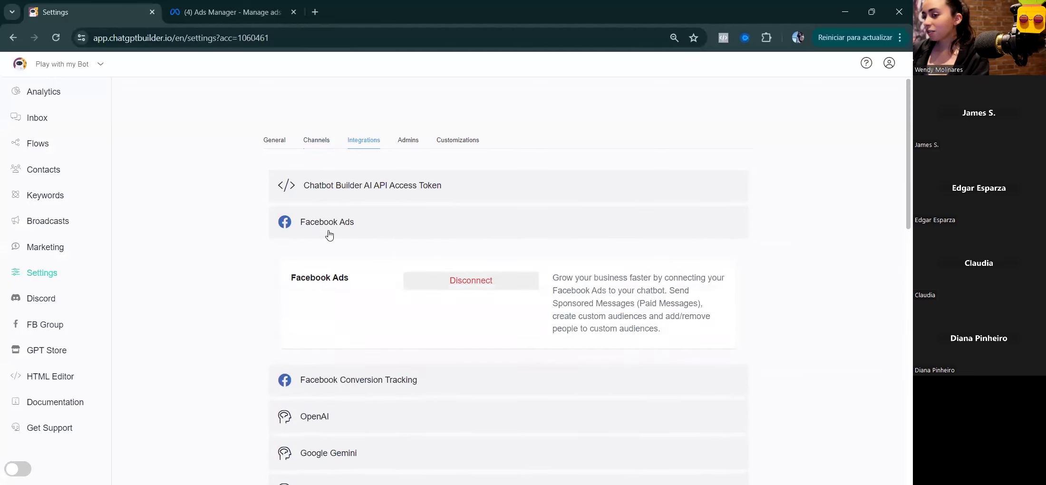
{"action": "left_click", "coordinate": [341, 379]}
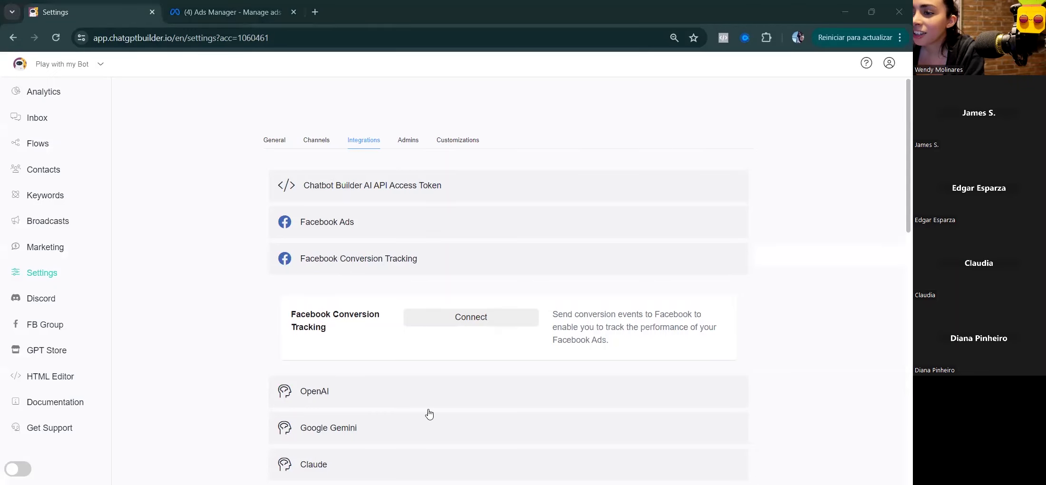
{"action": "left_click", "coordinate": [364, 230]}
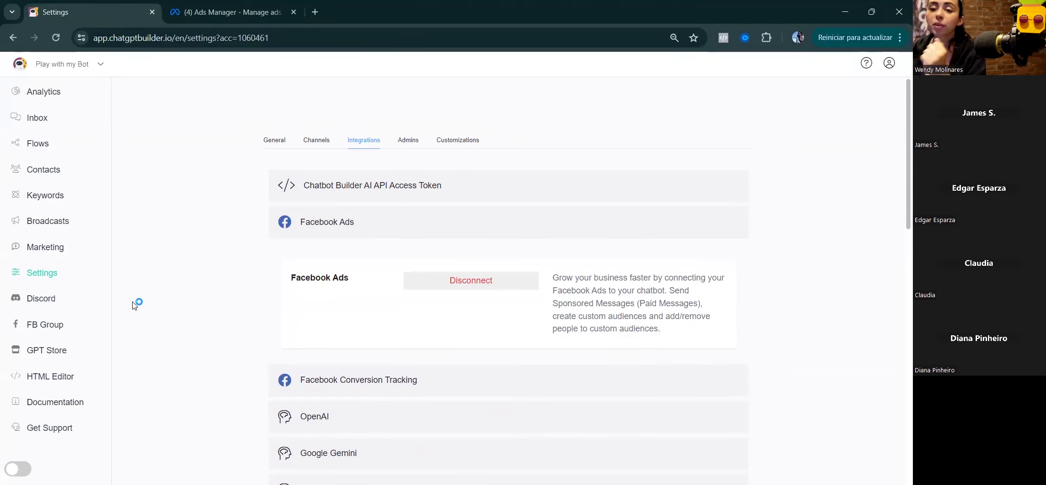
{"action": "left_click", "coordinate": [38, 149]}
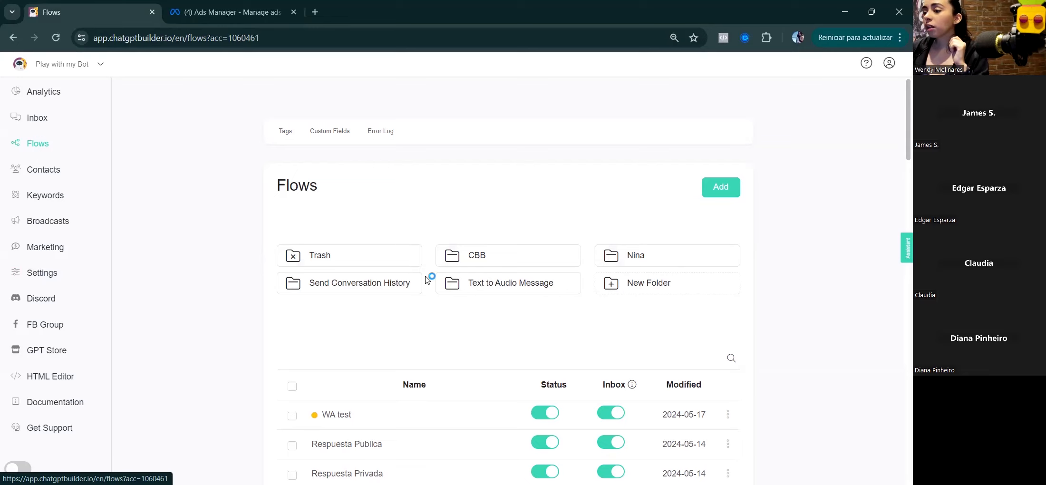
Step: Add a new flow named 'JSON' and open it in the flow editor
{"action": "left_click", "coordinate": [720, 194]}
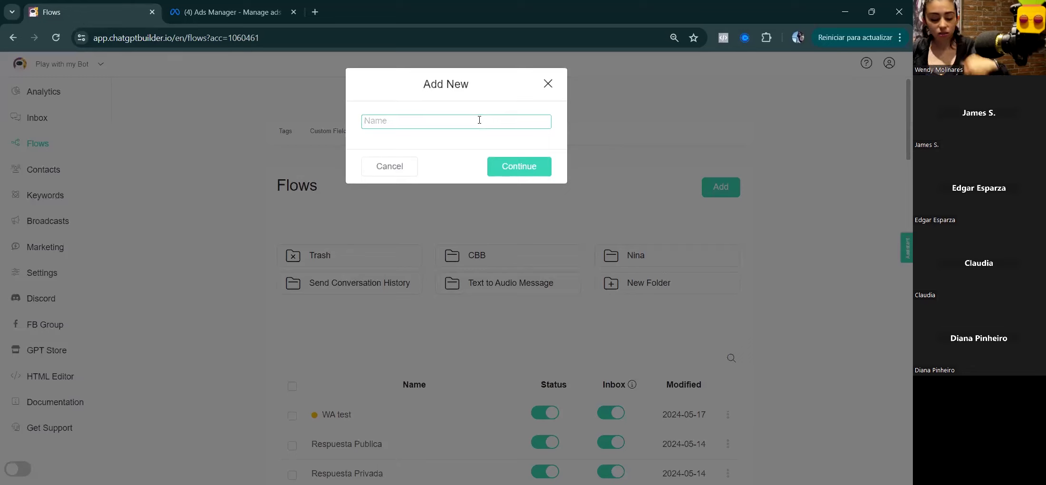
{"action": "type", "text": "JSON"}
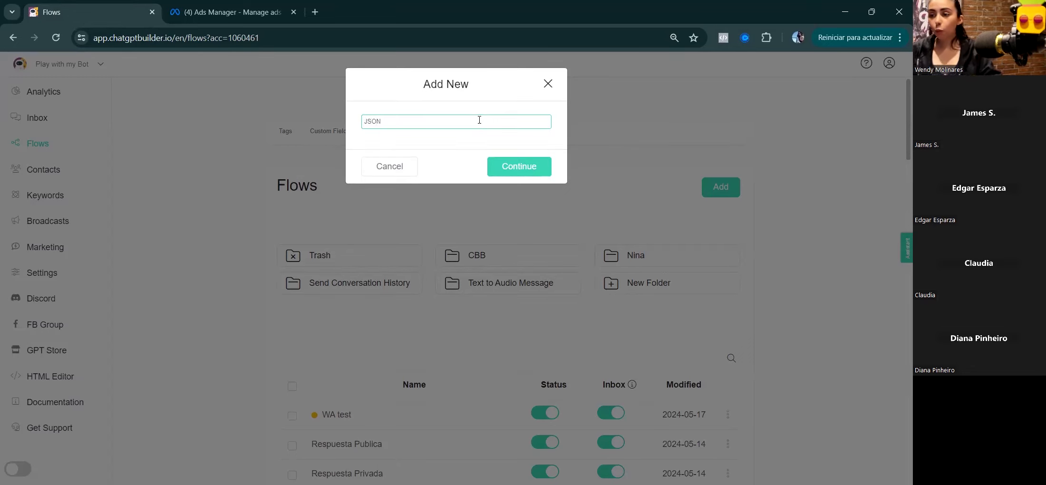
{"action": "left_click", "coordinate": [522, 168]}
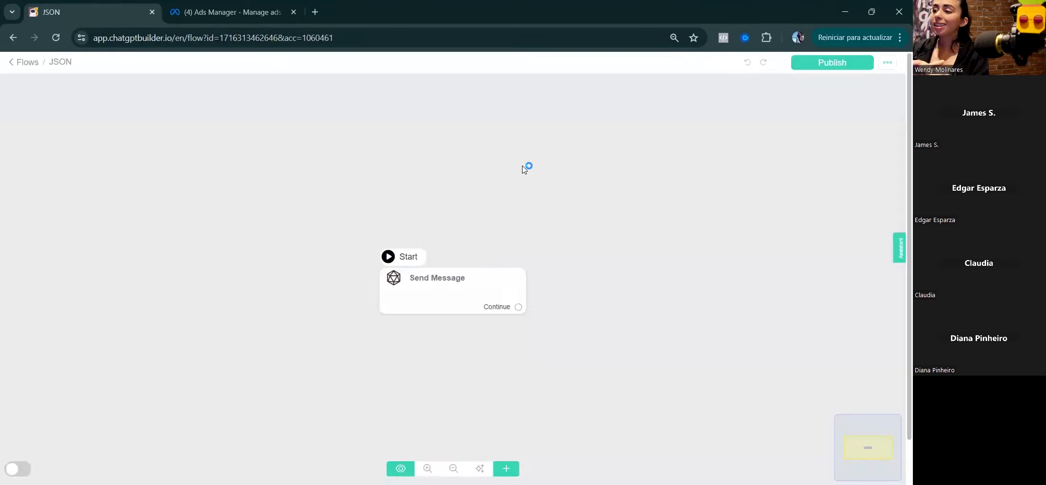
Step: Make the flow's Send Message step a Messenger message with an empty text block
{"action": "mouse_move", "coordinate": [461, 312]}
{"action": "left_click", "coordinate": [456, 294]}
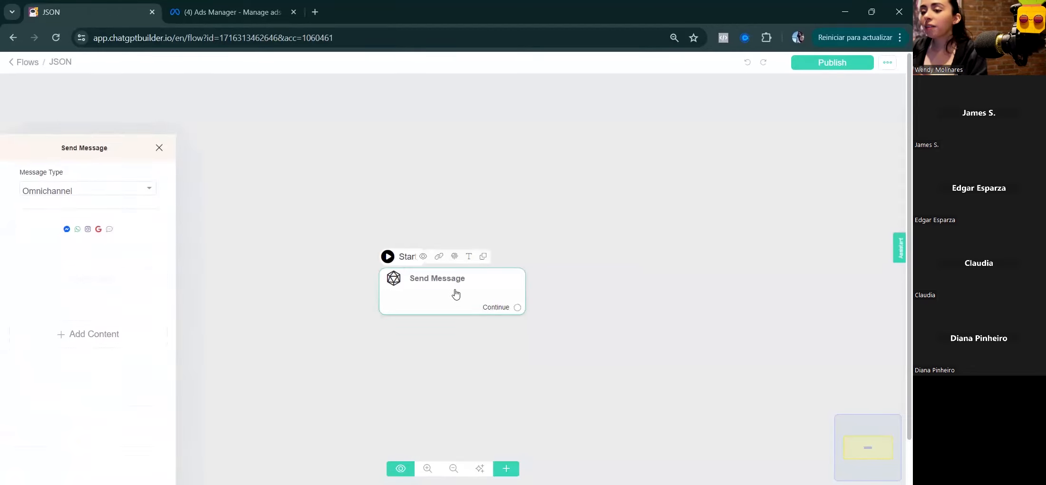
{"action": "left_click", "coordinate": [136, 129]}
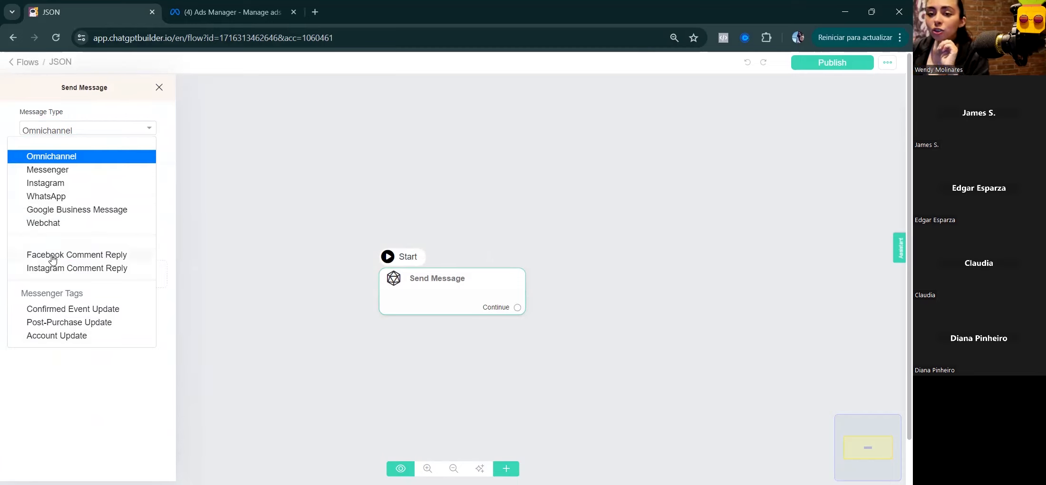
{"action": "left_click", "coordinate": [43, 174]}
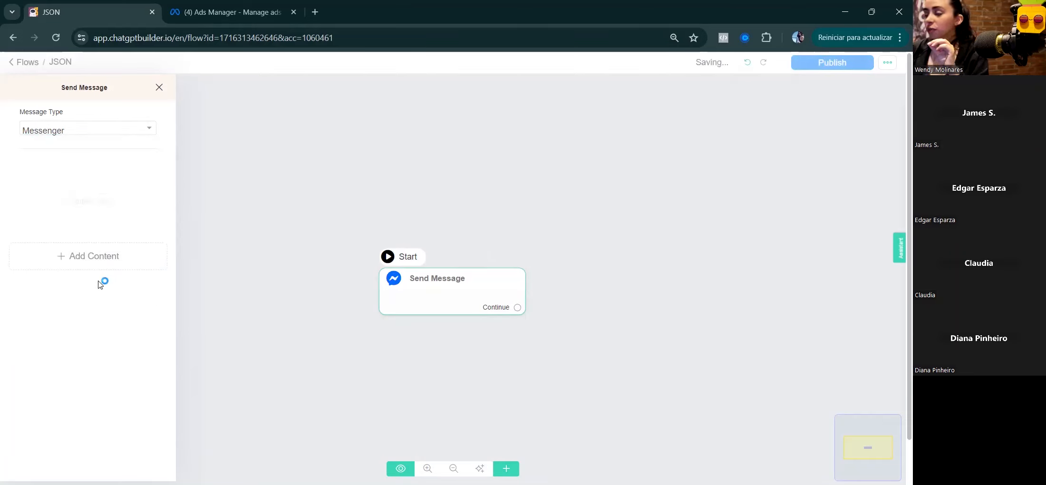
{"action": "left_click", "coordinate": [93, 258]}
{"action": "left_click", "coordinate": [38, 279]}
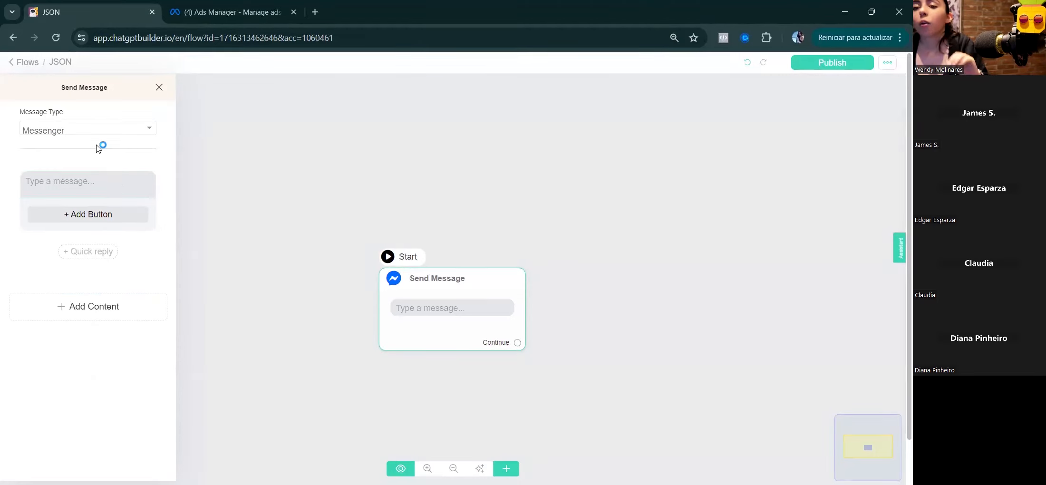
{"action": "left_click", "coordinate": [70, 129]}
{"action": "left_click", "coordinate": [69, 167]}
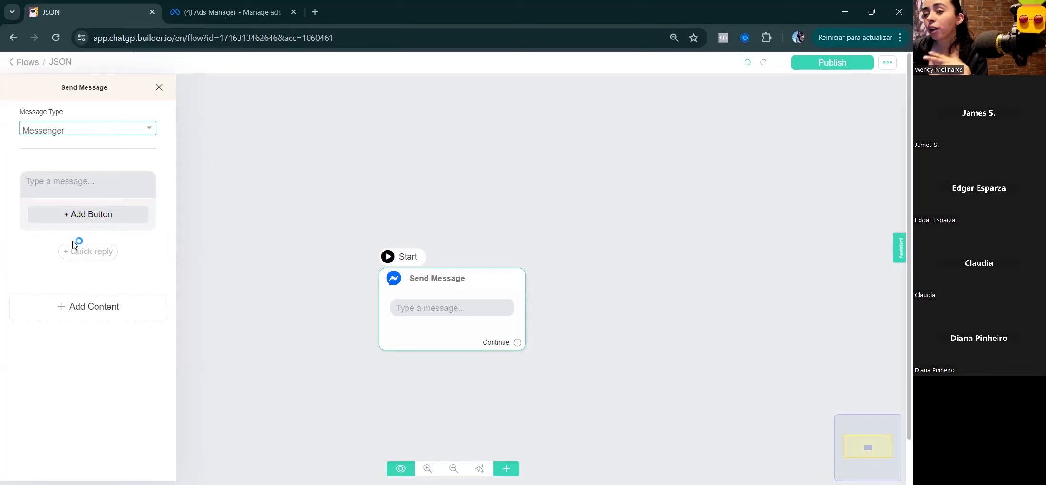
{"action": "left_click", "coordinate": [89, 192]}
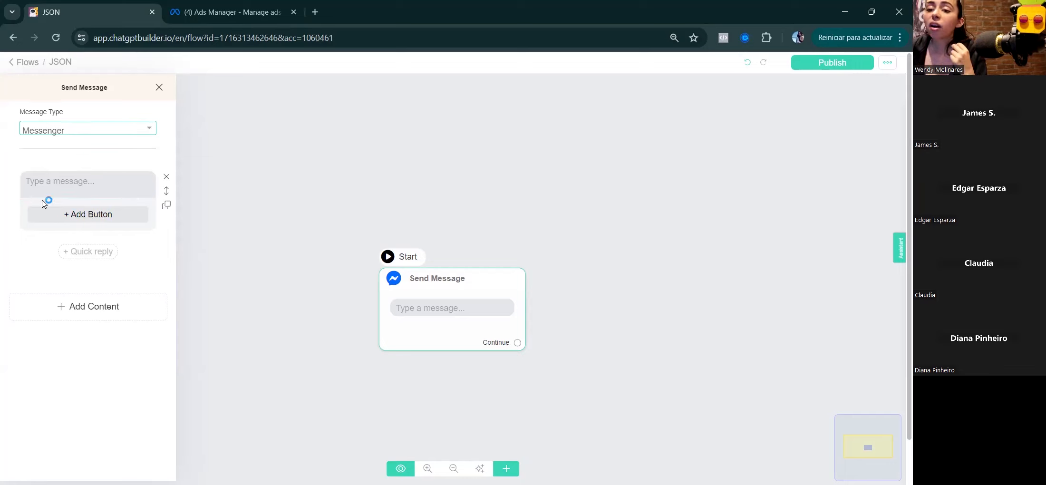
{"action": "left_click", "coordinate": [58, 180]}
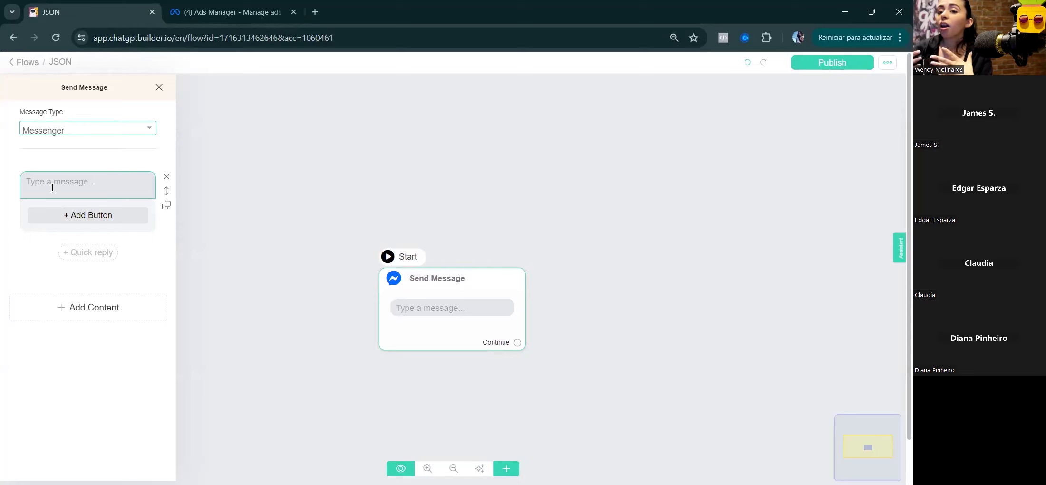
{"action": "left_click", "coordinate": [90, 191]}
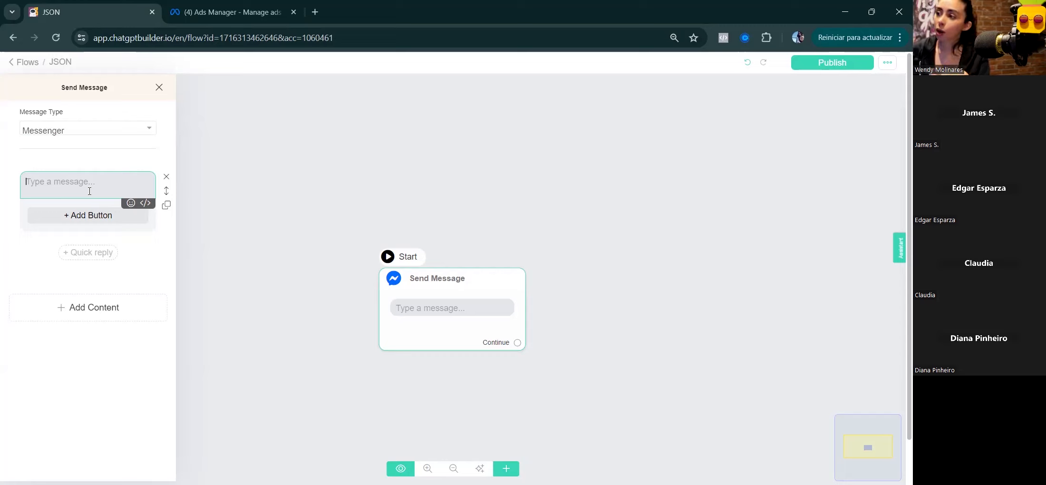
Step: Add an OpenAI action block to the message step and move it above the text
{"action": "left_click", "coordinate": [96, 318]}
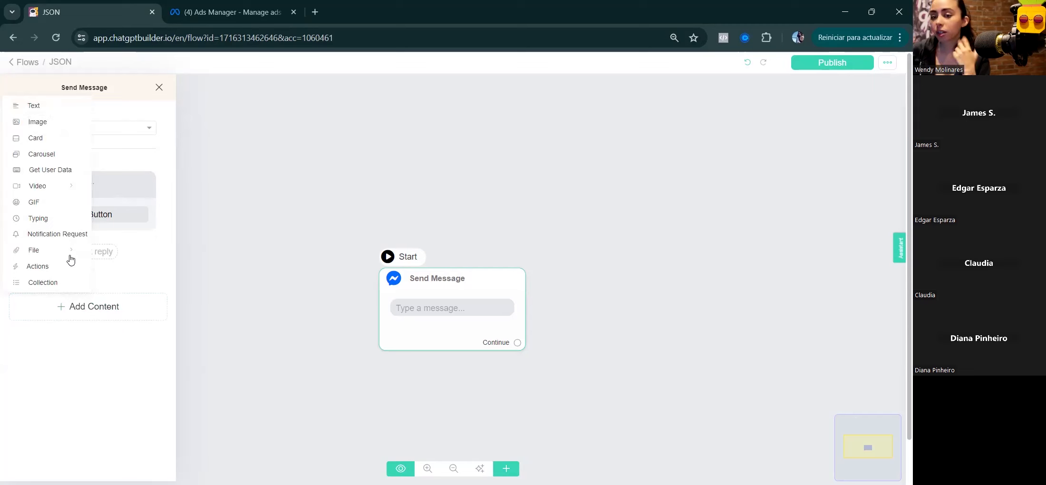
{"action": "left_click", "coordinate": [68, 270]}
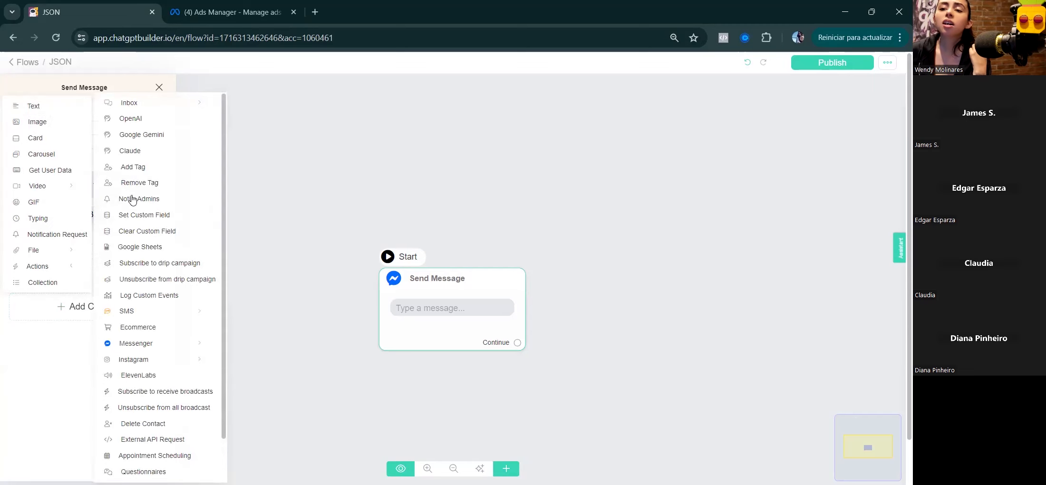
{"action": "left_click", "coordinate": [128, 120]}
{"action": "left_click_drag", "start_coordinate": [164, 269], "coordinate": [164, 191]}
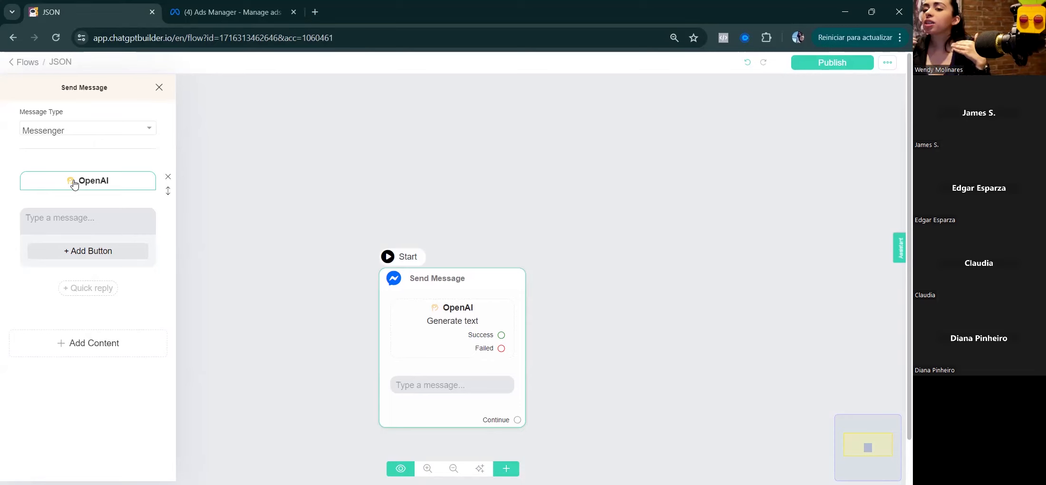
Step: Add Button #1 to the message and delete the OpenAI block again
{"action": "left_click", "coordinate": [107, 228]}
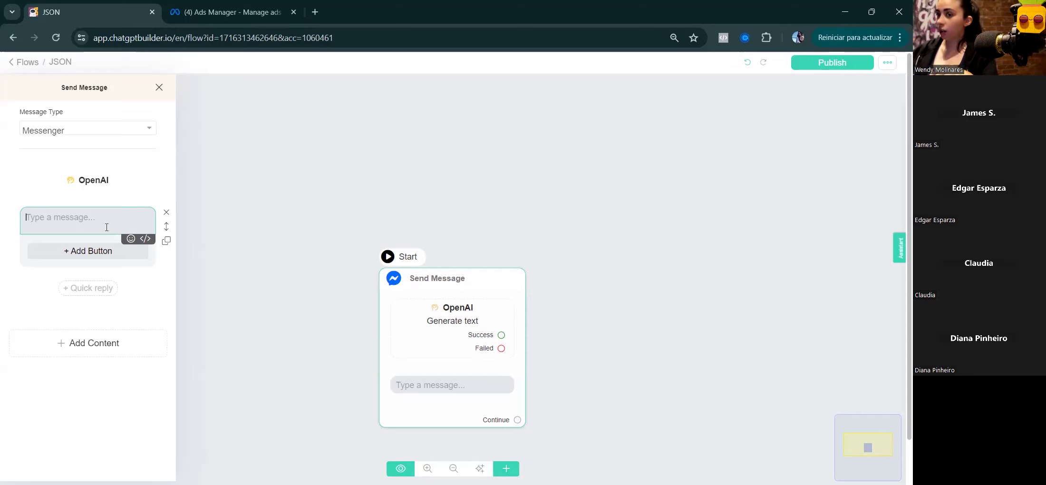
{"action": "left_click", "coordinate": [86, 250]}
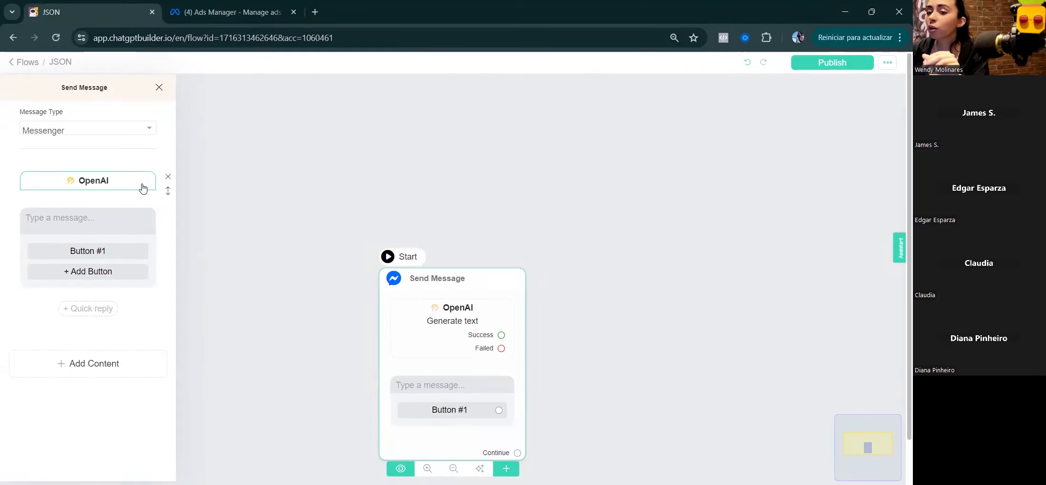
{"action": "left_click", "coordinate": [167, 178]}
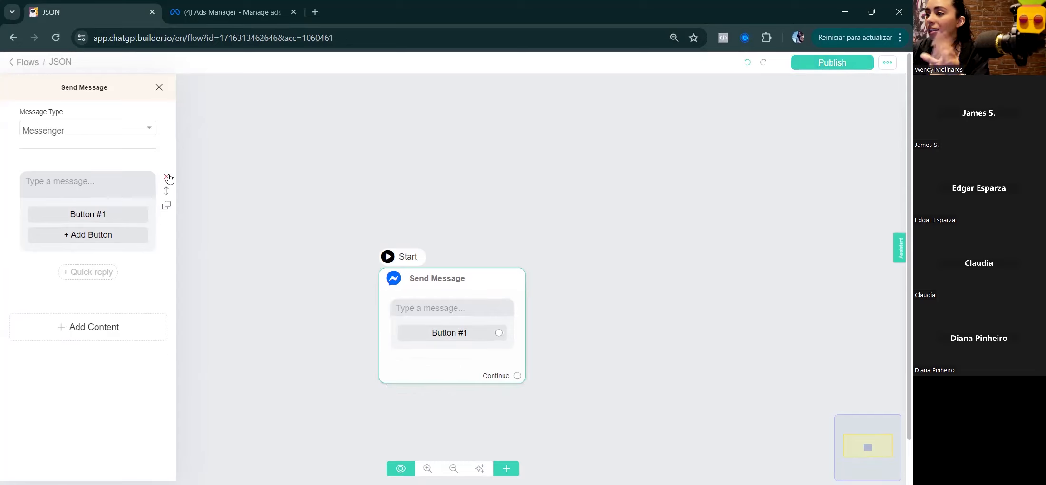
Step: Write 'Thank you for your interest on our chatbot Services!' plus the question about booking a call
{"action": "left_click", "coordinate": [80, 192]}
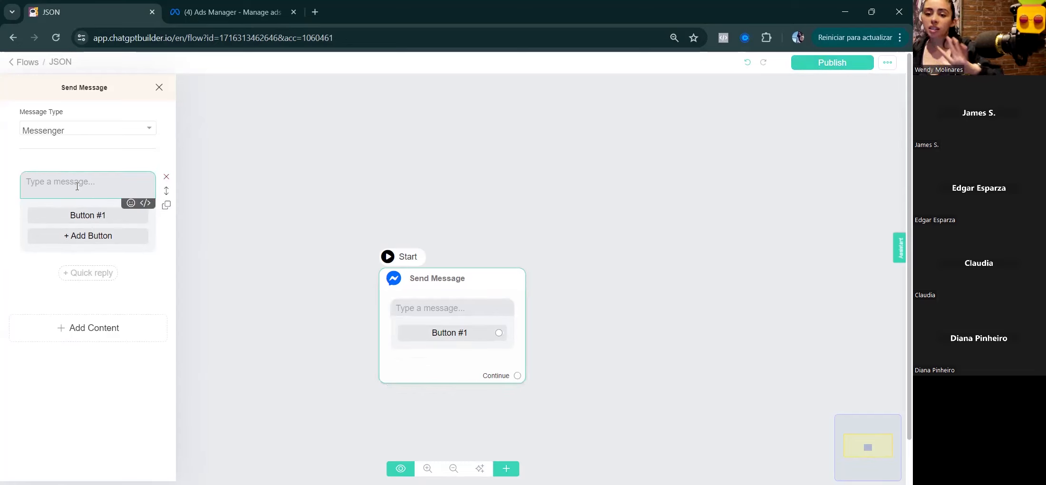
{"action": "type", "text": "Tha"}
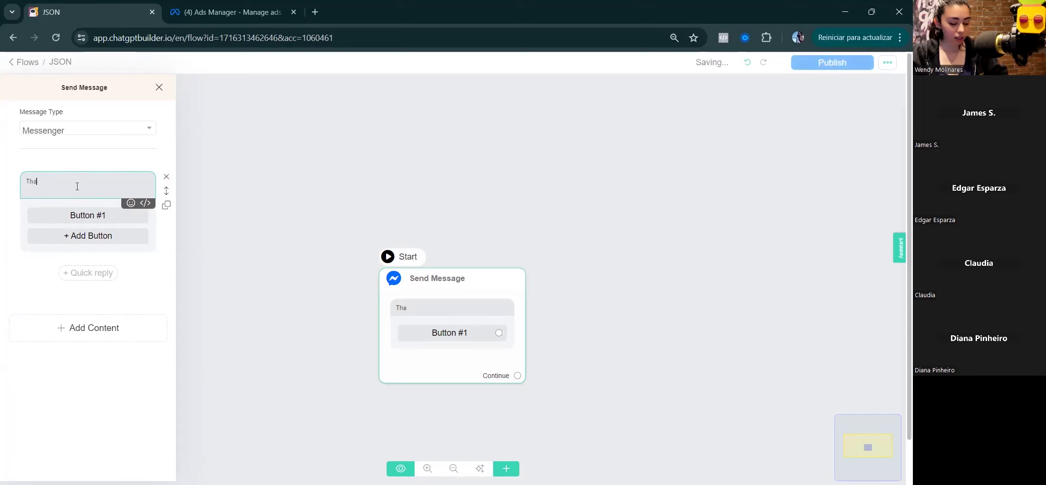
{"action": "type", "text": "nk you for you"}
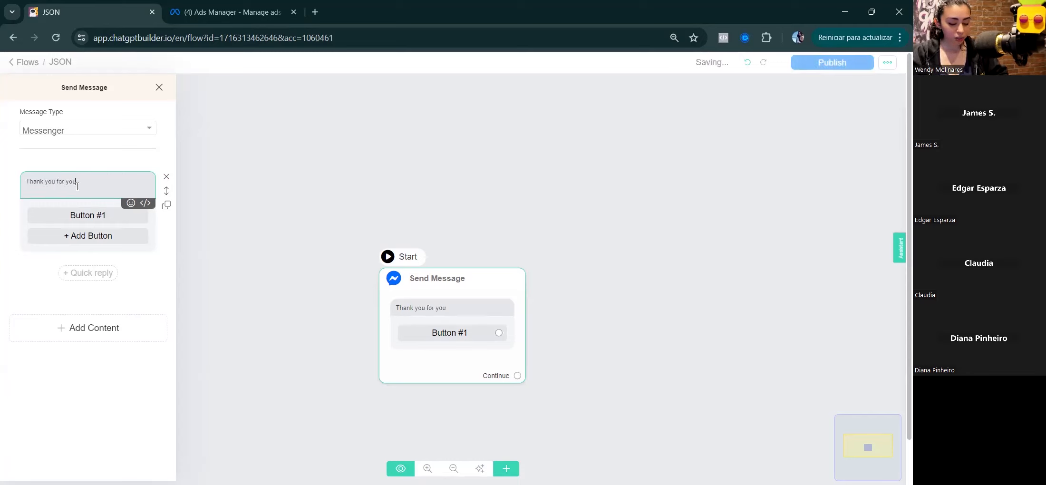
{"action": "type", "text": "r interest on"}
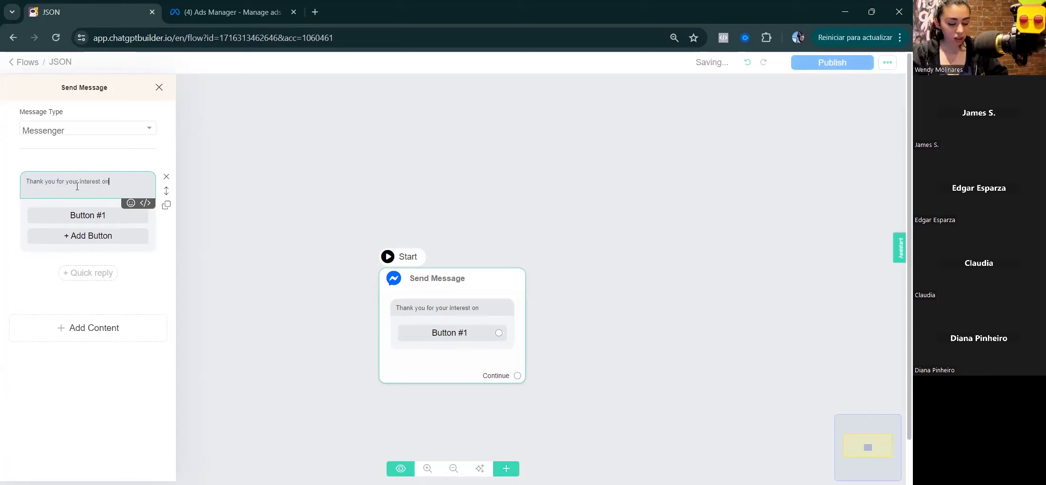
{"action": "type", "text": " our chatbot Services"}
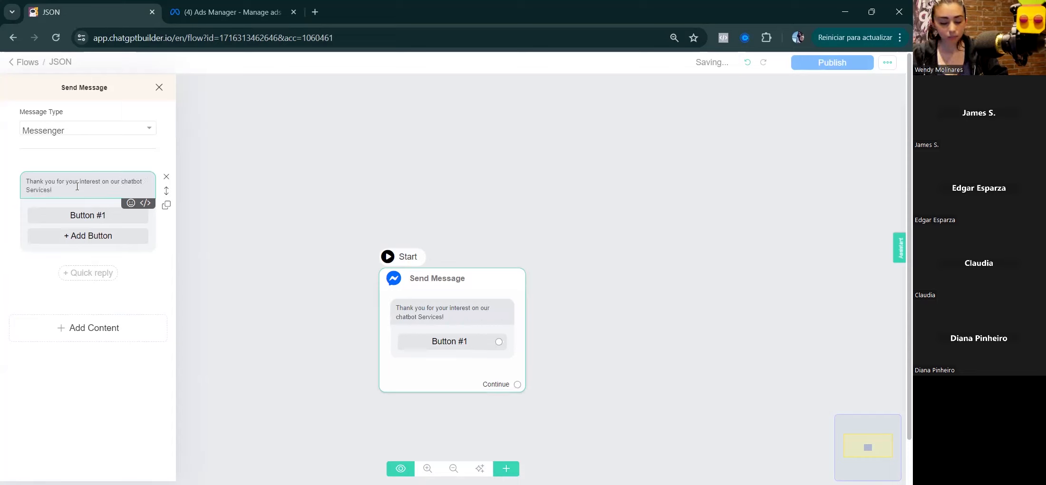
{"action": "type", "text": "!"}
{"action": "key", "text": "Return"}
{"action": "key", "text": "Return"}
{"action": "type", "text": "Plea"}
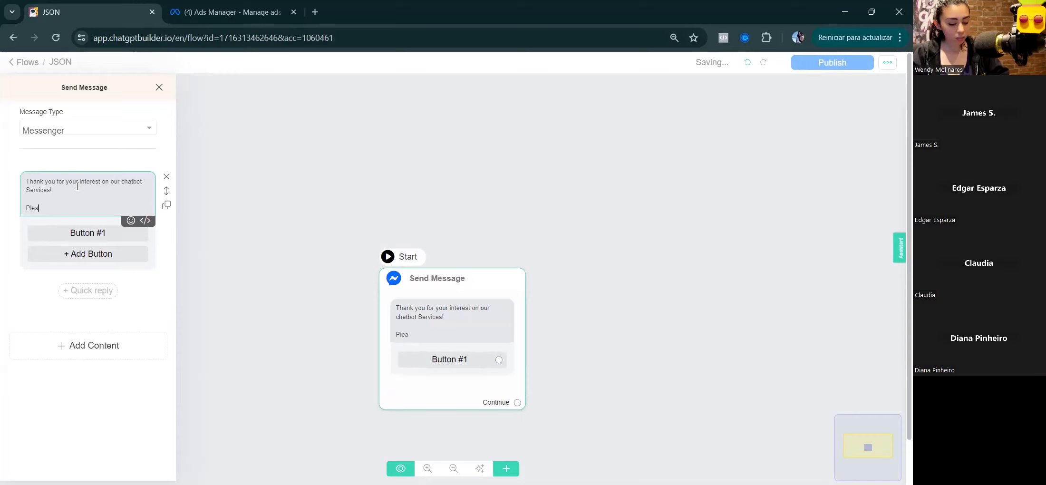
{"action": "type", "text": "se tell me, do you have ques"}
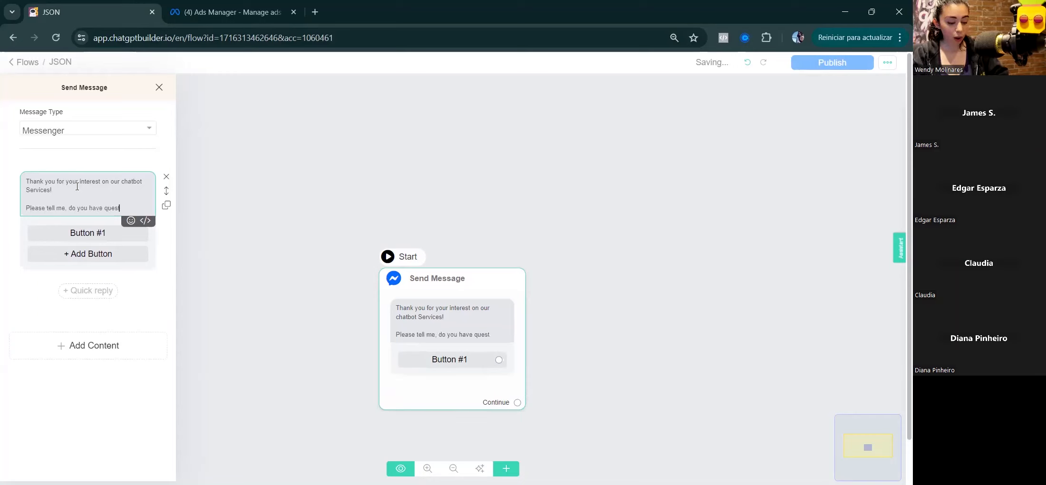
{"action": "type", "text": "tion or would"}
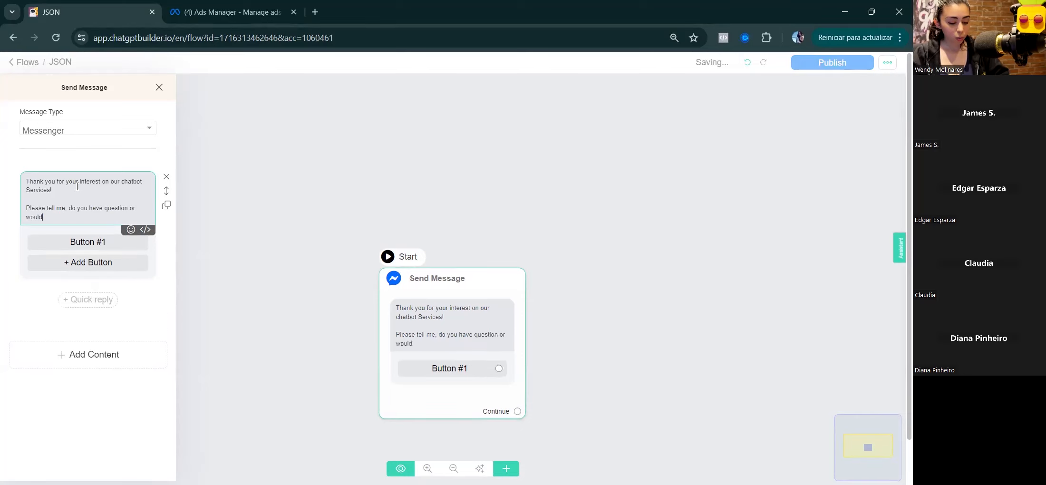
{"action": "type", "text": " you like to book a call now?"}
Step: Relabel Button #1 as 'Book Now' and save it
{"action": "left_click", "coordinate": [90, 242]}
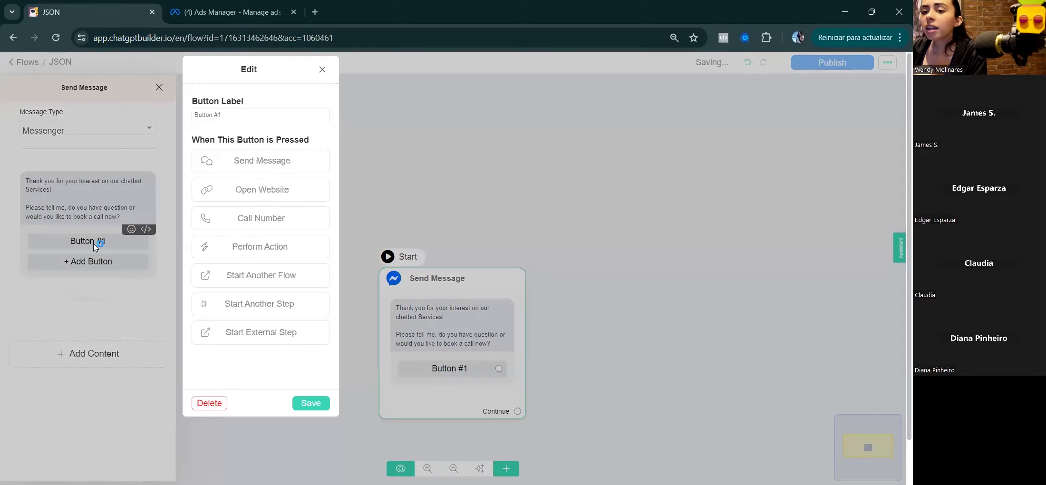
{"action": "left_click_drag", "start_coordinate": [225, 118], "coordinate": [193, 126]}
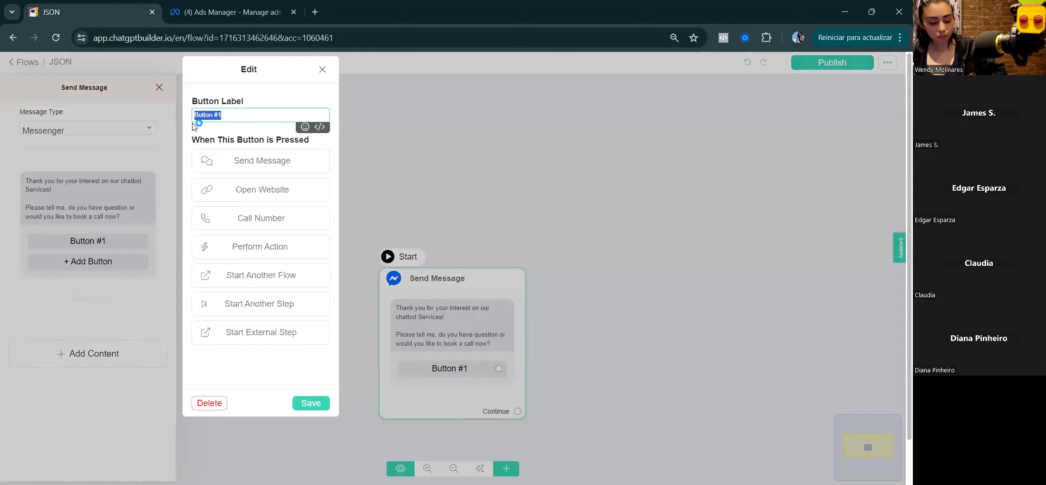
{"action": "type", "text": "Book Now"}
{"action": "left_click", "coordinate": [309, 403]}
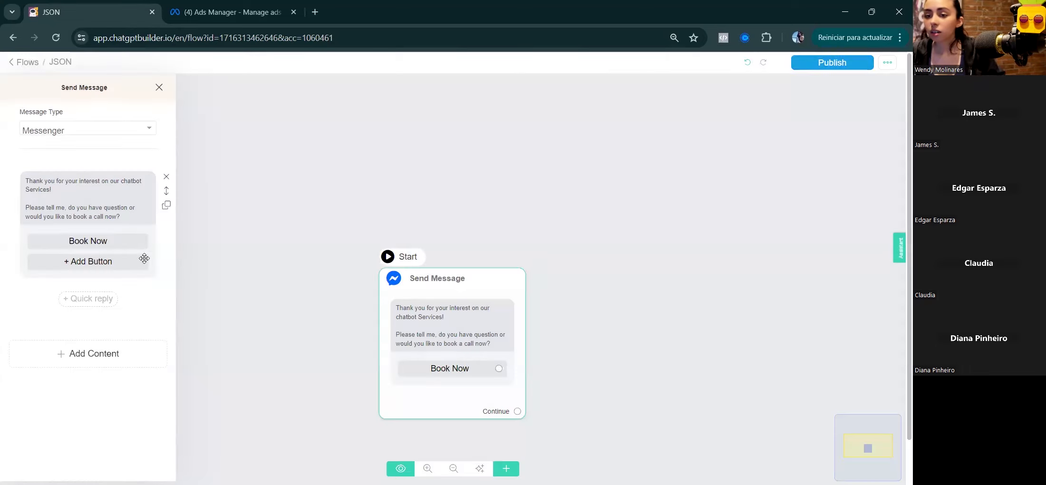
Step: Add a second button labelled 'Ask a Question' and save it
{"action": "left_click", "coordinate": [144, 260]}
{"action": "left_click", "coordinate": [144, 261]}
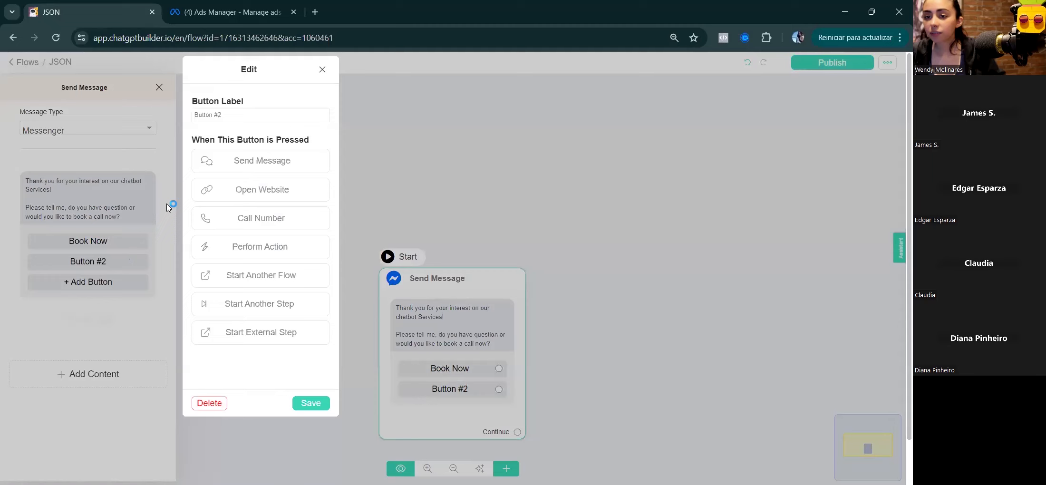
{"action": "triple_click", "coordinate": [230, 115]}
{"action": "type", "text": "Ask"}
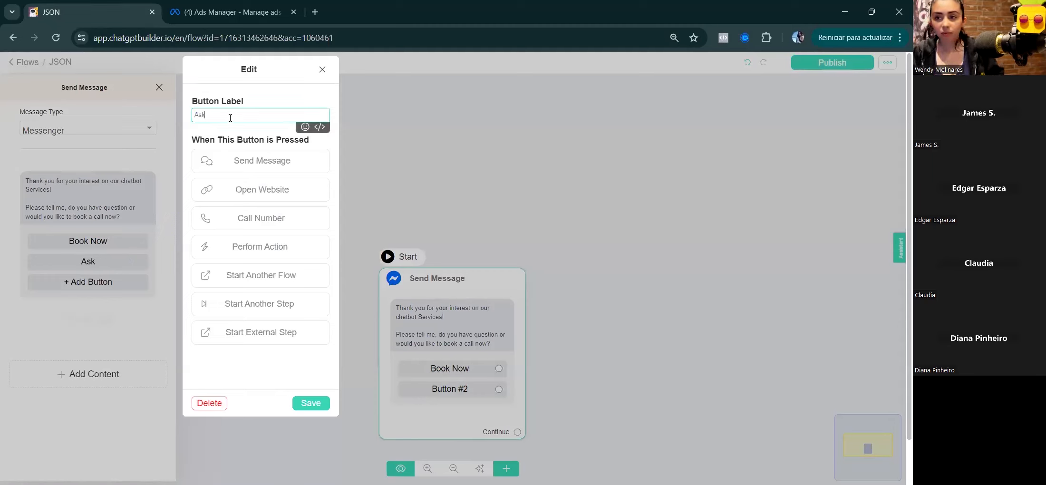
{"action": "type", "text": " a Question"}
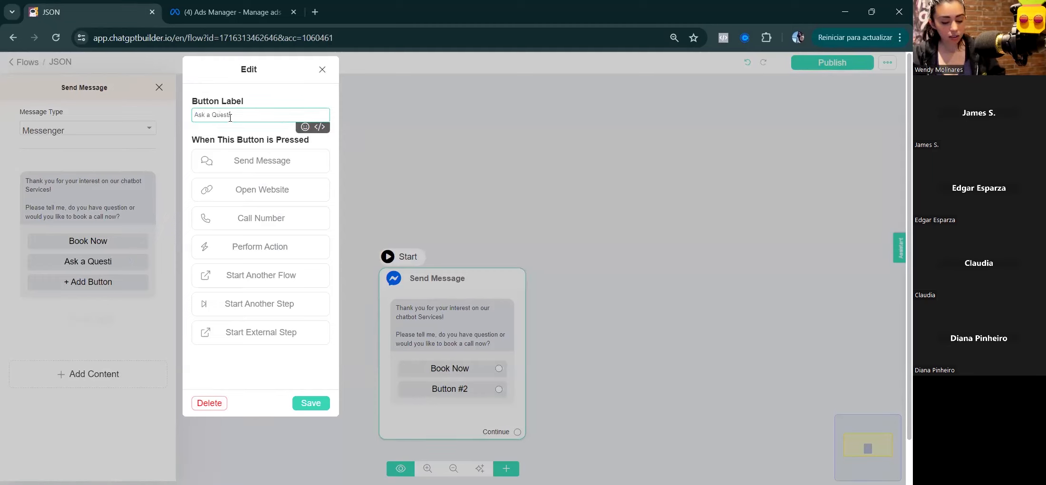
{"action": "left_click", "coordinate": [311, 403]}
Step: Add an OpenAI action after the buttons and copy the whole message text
{"action": "left_click", "coordinate": [115, 385]}
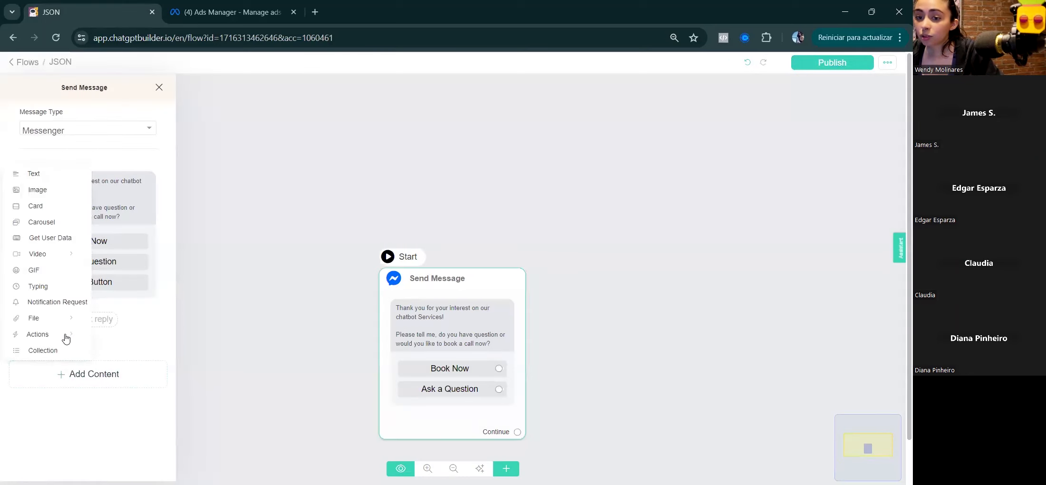
{"action": "mouse_move", "coordinate": [65, 334]}
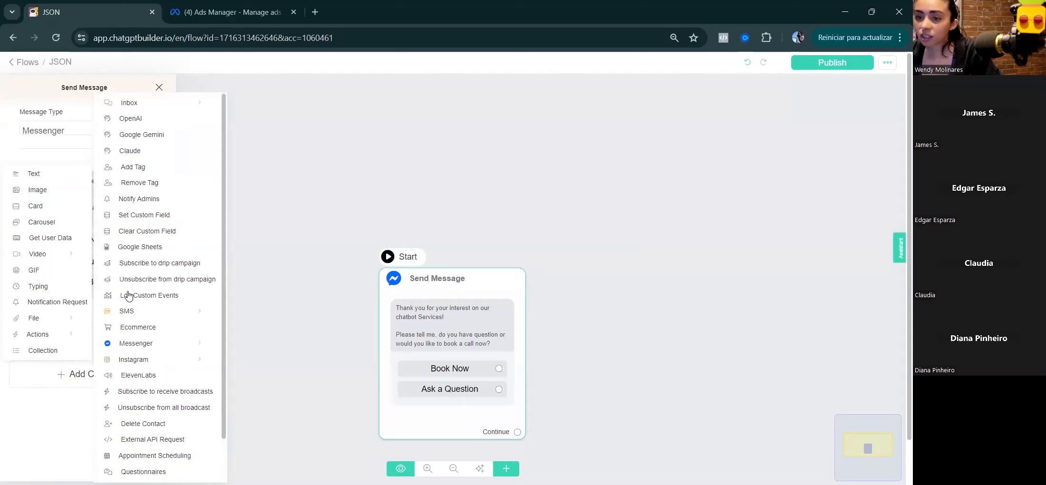
{"action": "left_click", "coordinate": [134, 120]}
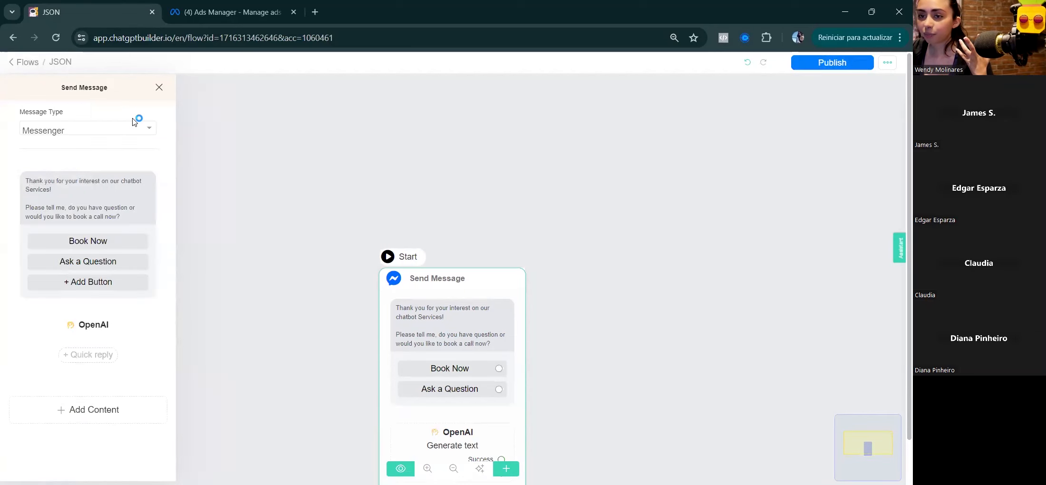
{"action": "left_click", "coordinate": [94, 327]}
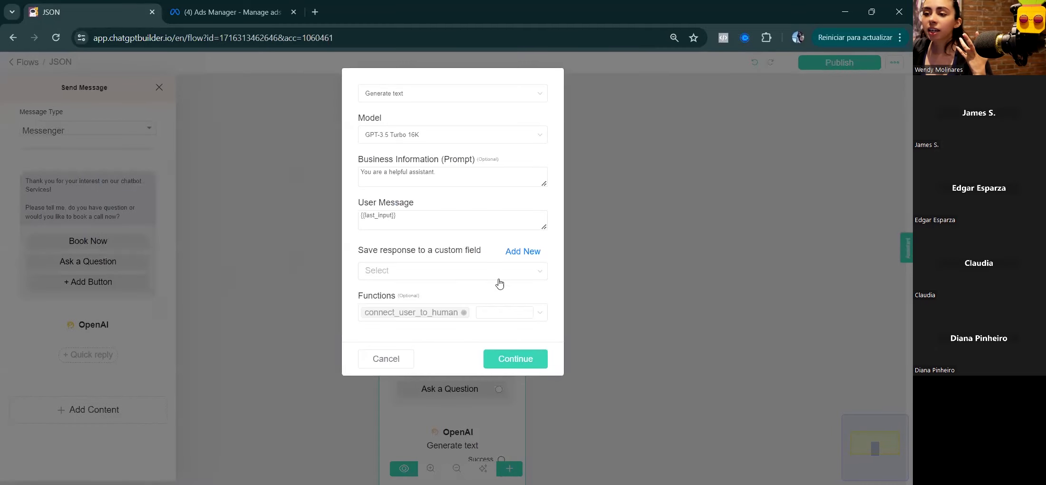
{"action": "left_click", "coordinate": [376, 357]}
{"action": "left_click_drag", "start_coordinate": [122, 218], "coordinate": [22, 167]}
Step: Replace the OpenAI prompt with 'Tell this to the user:' followed by the pasted message
{"action": "left_click", "coordinate": [81, 327]}
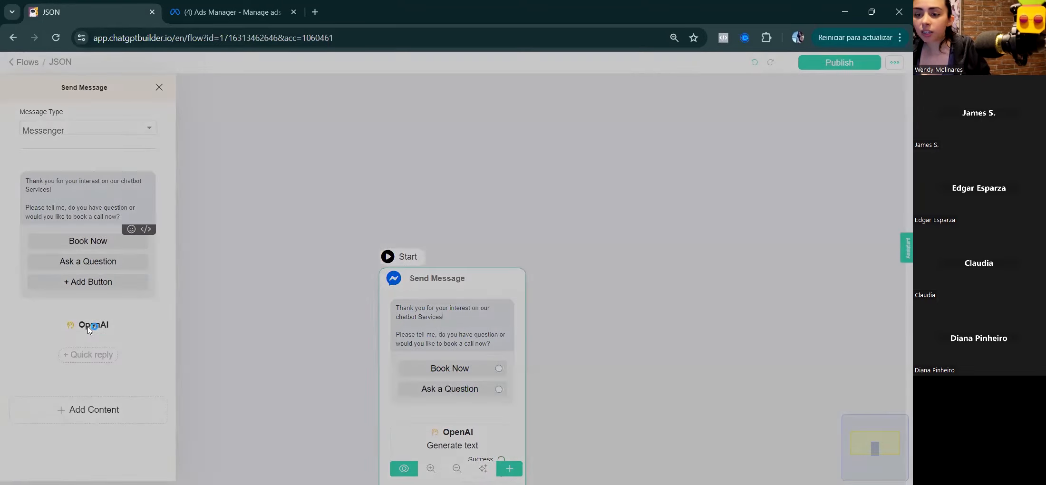
{"action": "left_click", "coordinate": [373, 174]}
{"action": "triple_click", "coordinate": [373, 174]}
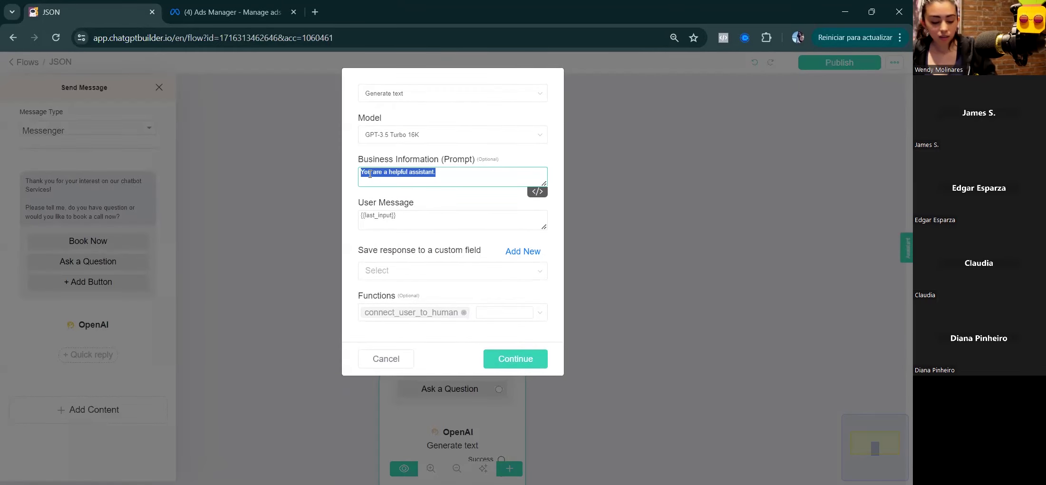
{"action": "type", "text": "Tell this to the user:"}
{"action": "key", "text": "Return"}
{"action": "type", "text": "Please tell me, do you have question or would you like to book a call now?"}
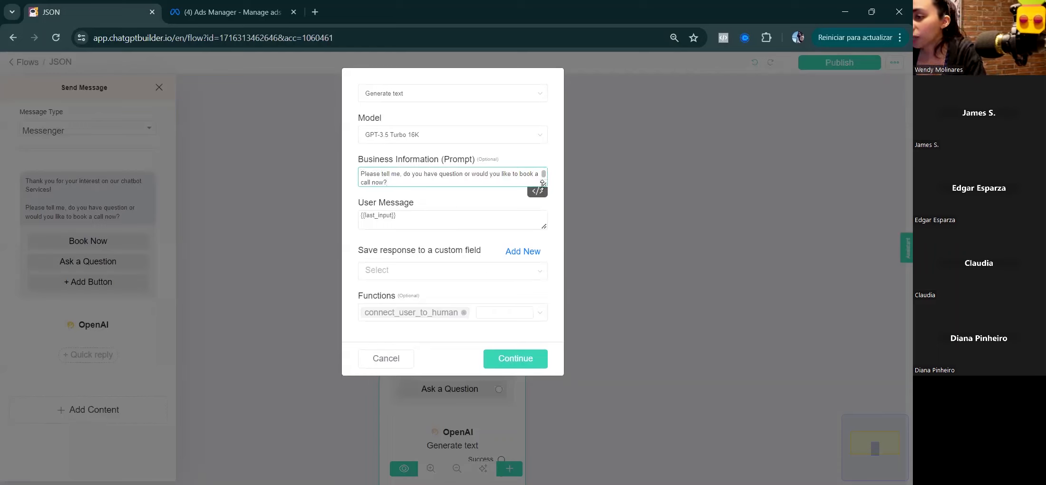
{"action": "left_click_drag", "start_coordinate": [541, 184], "coordinate": [542, 210]}
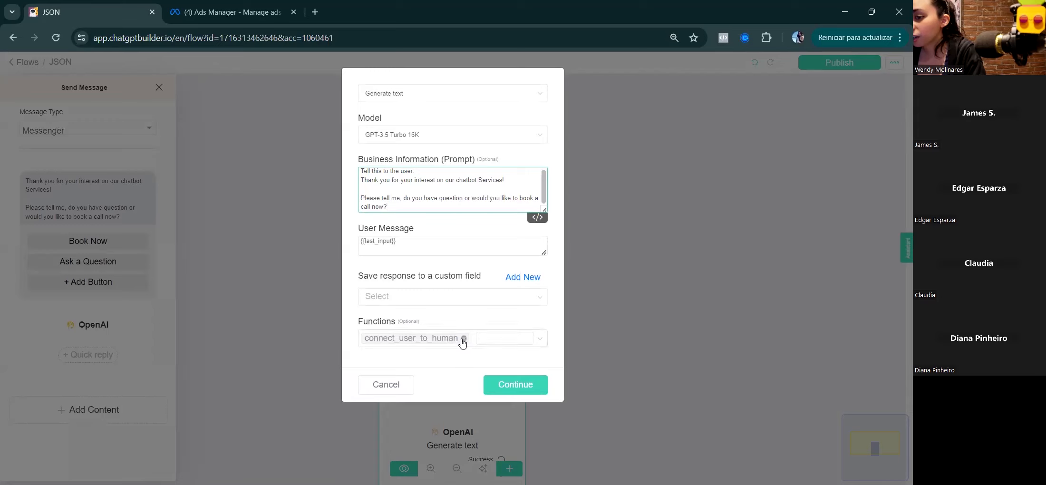
Step: Drop the connect_user_to_human function and save the response to GPT Output
{"action": "left_click", "coordinate": [463, 339]}
{"action": "left_click", "coordinate": [505, 301]}
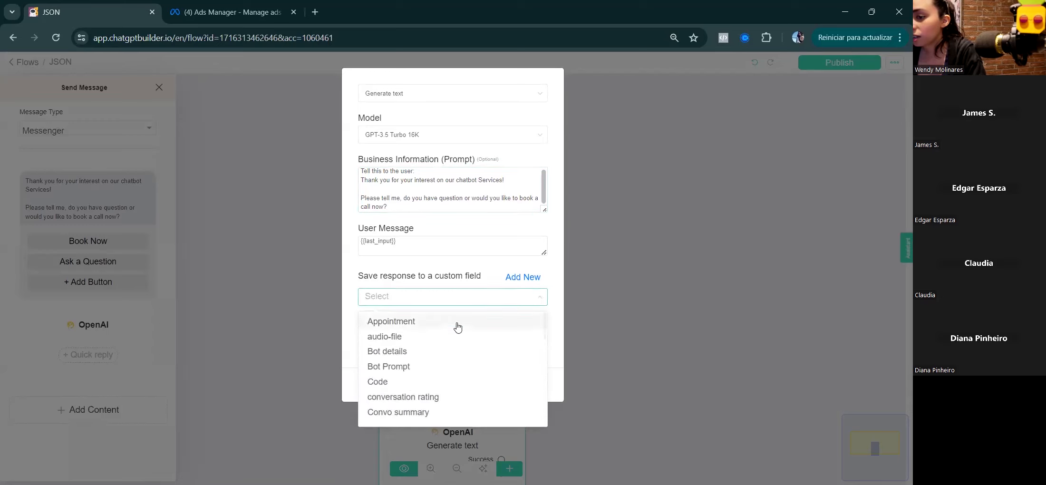
{"action": "type", "text": "gpt"}
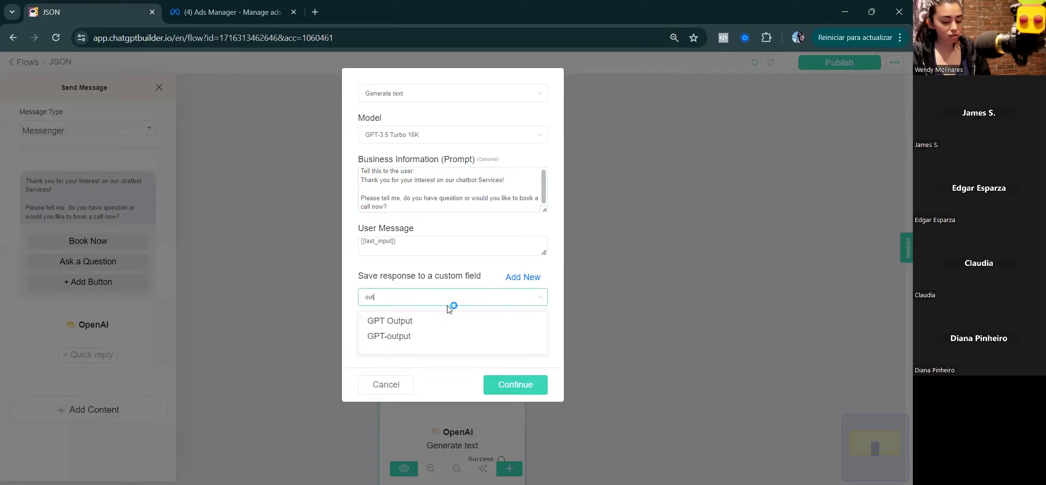
{"action": "left_click", "coordinate": [428, 322]}
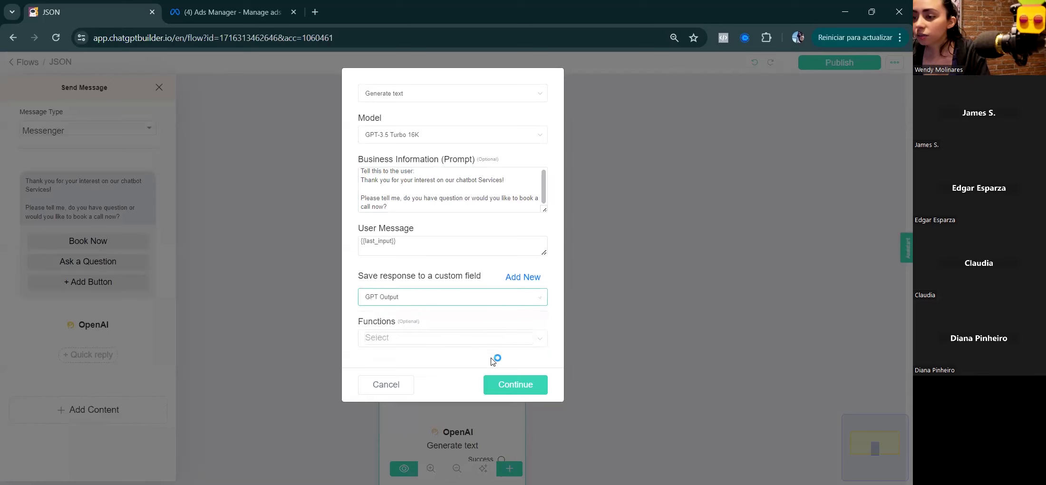
{"action": "left_click", "coordinate": [514, 383]}
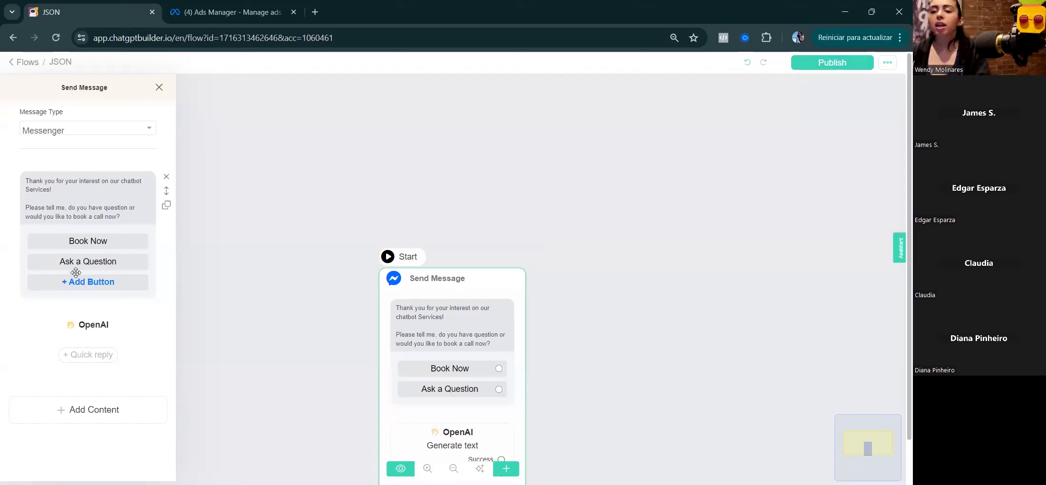
{"action": "left_click", "coordinate": [60, 200]}
Step: Review the message text and OpenAI prompt, then close both panels without changes
{"action": "left_click_drag", "start_coordinate": [26, 181], "coordinate": [136, 215]}
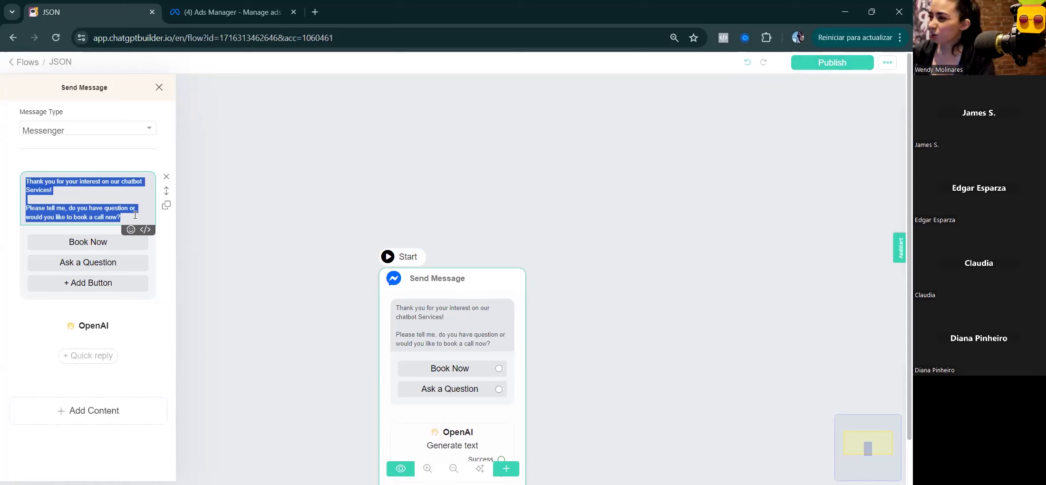
{"action": "left_click", "coordinate": [27, 200]}
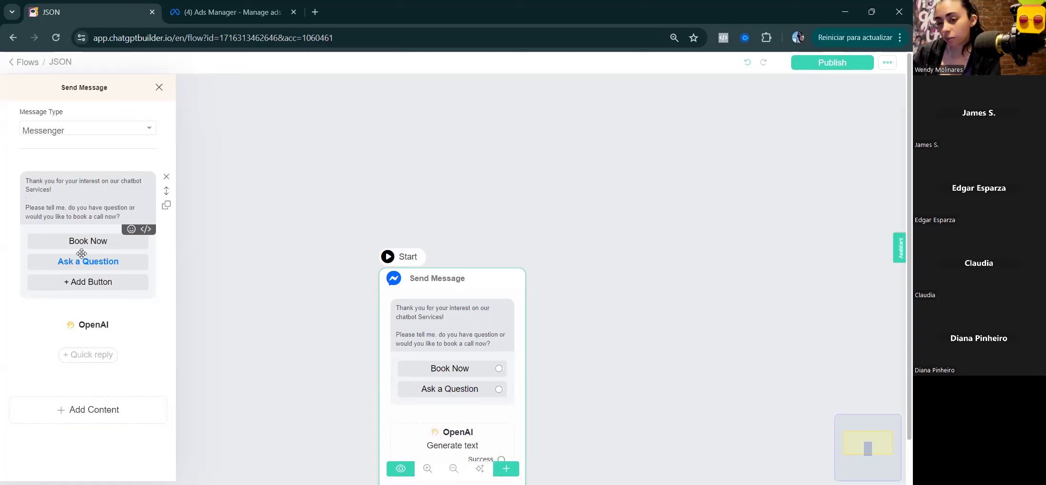
{"action": "left_click", "coordinate": [87, 328]}
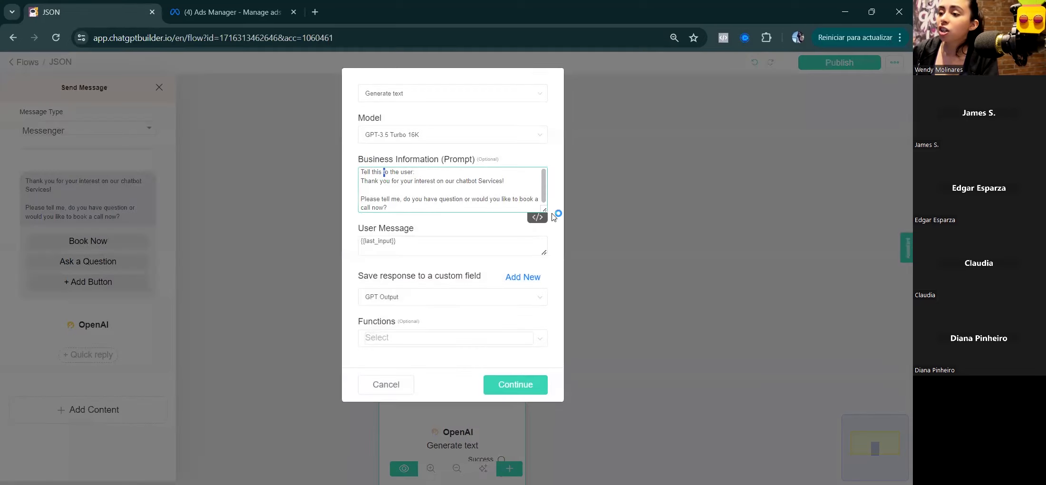
{"action": "left_click_drag", "start_coordinate": [546, 232], "coordinate": [545, 250]}
{"action": "left_click_drag", "start_coordinate": [361, 172], "coordinate": [409, 213]}
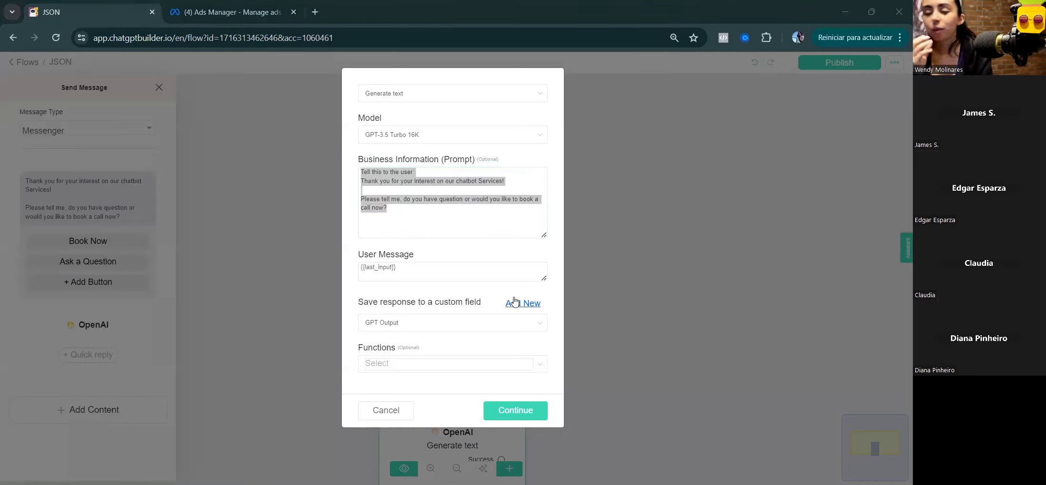
{"action": "left_click", "coordinate": [386, 410]}
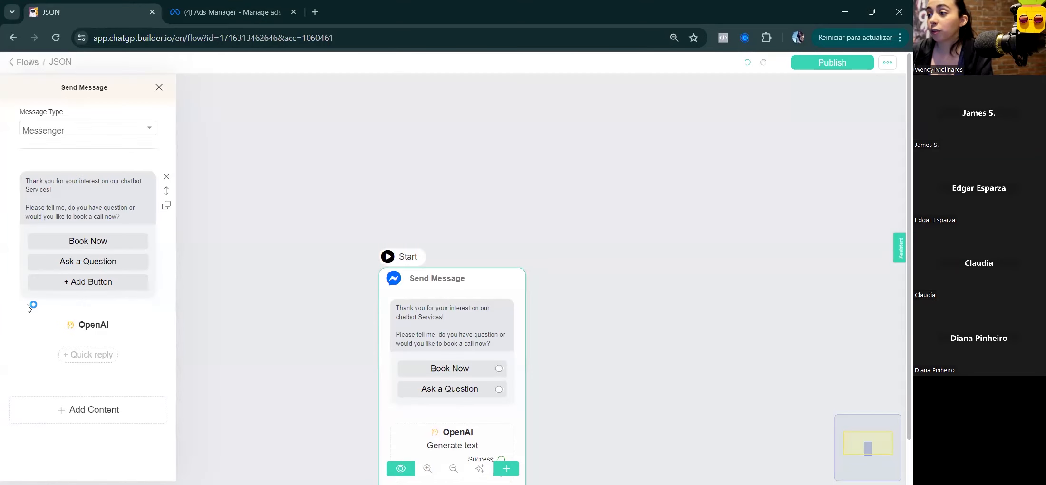
{"action": "left_click", "coordinate": [629, 378]}
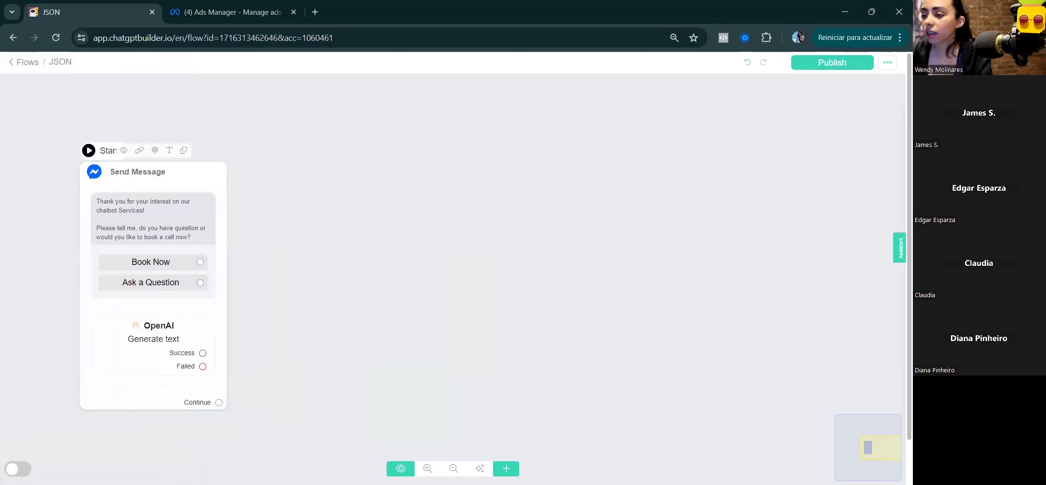
Step: Add a Start Flow step wired from Book Now, plus a copy wired from Ask a Question
{"action": "left_click", "coordinate": [506, 469]}
{"action": "left_click", "coordinate": [515, 338]}
{"action": "left_click_drag", "start_coordinate": [633, 382], "coordinate": [372, 268]}
{"action": "left_click_drag", "start_coordinate": [200, 262], "coordinate": [401, 196]}
{"action": "left_click", "coordinate": [412, 168]}
{"action": "left_click_drag", "start_coordinate": [375, 329], "coordinate": [372, 331]}
{"action": "left_click_drag", "start_coordinate": [200, 282], "coordinate": [310, 340]}
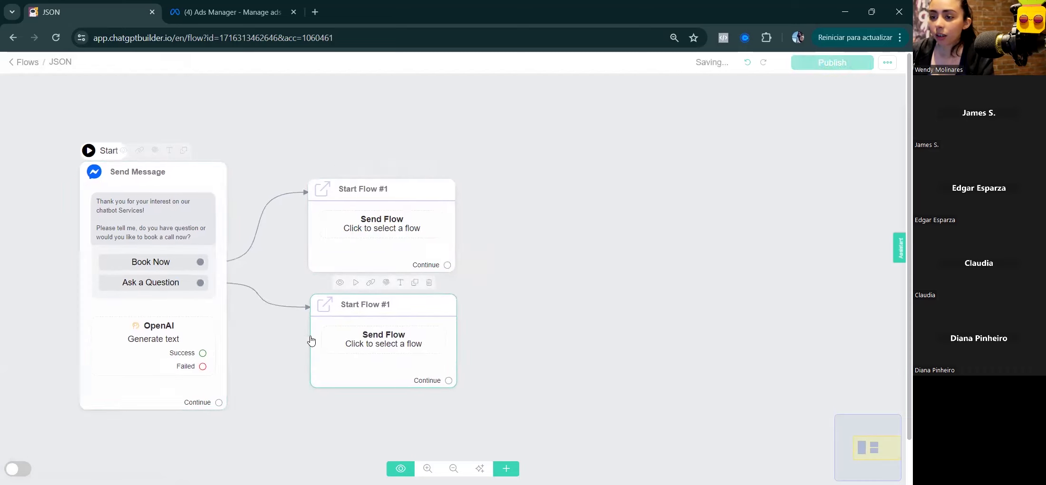
Step: Set the upper Start Flow step to launch Blocking Step and delete the duplicate copy
{"action": "left_click", "coordinate": [377, 220]}
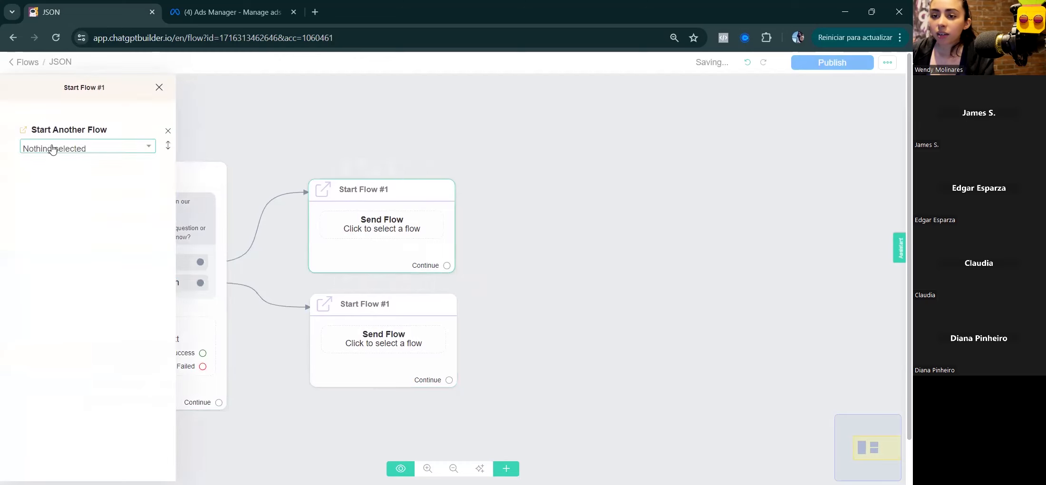
{"action": "left_click", "coordinate": [52, 149]}
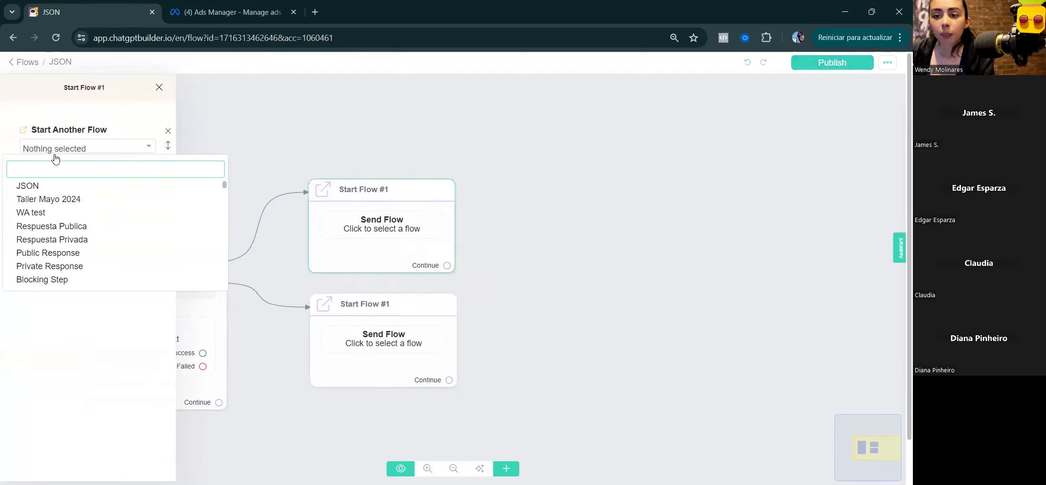
{"action": "left_click", "coordinate": [61, 280]}
{"action": "left_click", "coordinate": [483, 333]}
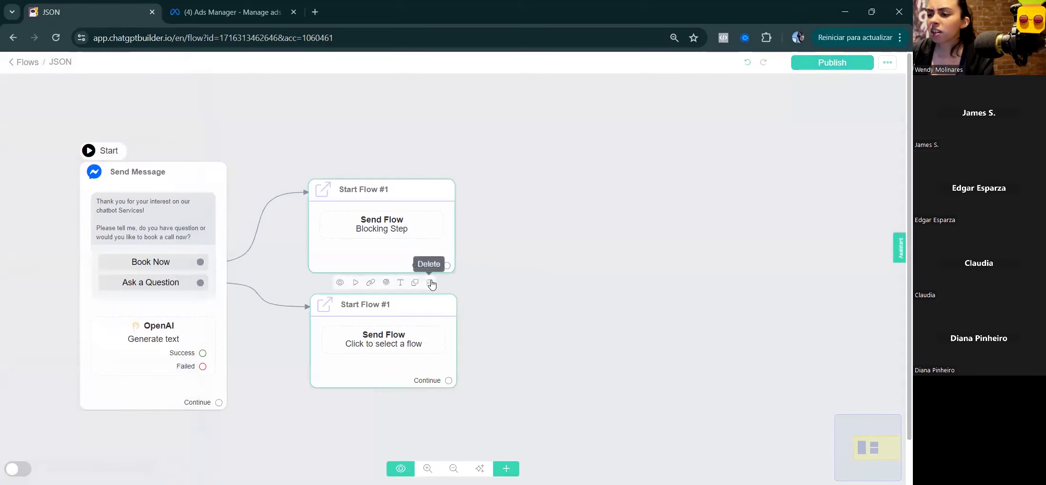
{"action": "left_click", "coordinate": [431, 284]}
{"action": "left_click", "coordinate": [505, 468]}
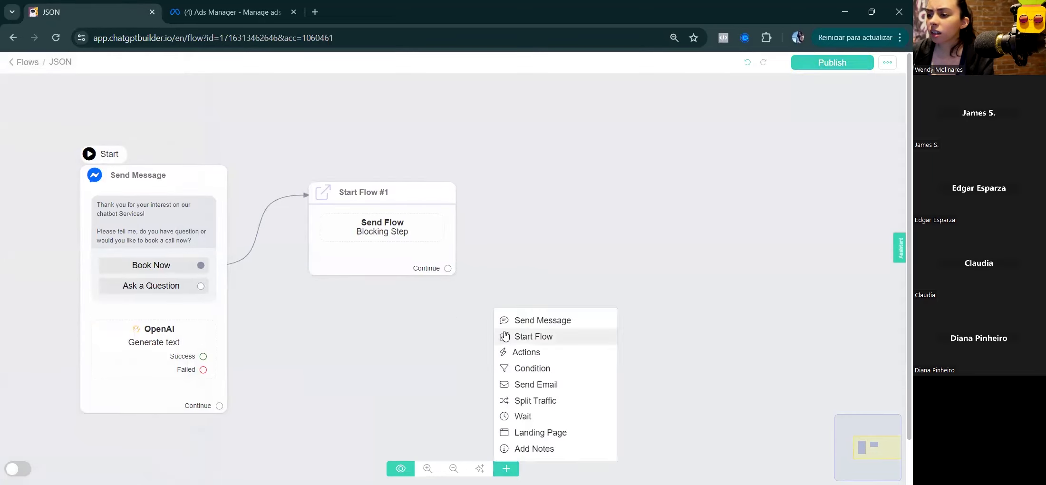
Step: Add a Send Message step linked from Ask a Question, containing an OpenAI action
{"action": "left_click_drag", "start_coordinate": [507, 320], "coordinate": [349, 331]}
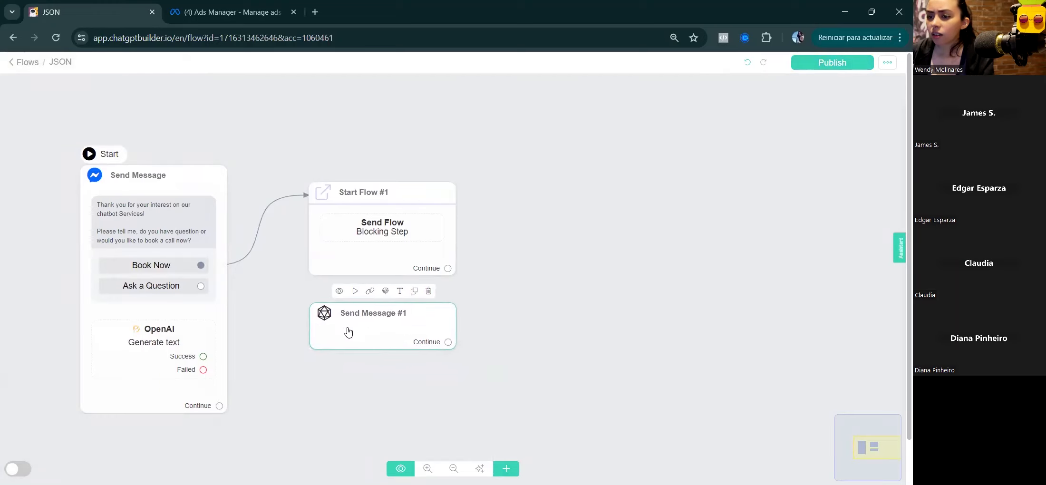
{"action": "left_click_drag", "start_coordinate": [200, 286], "coordinate": [318, 338]}
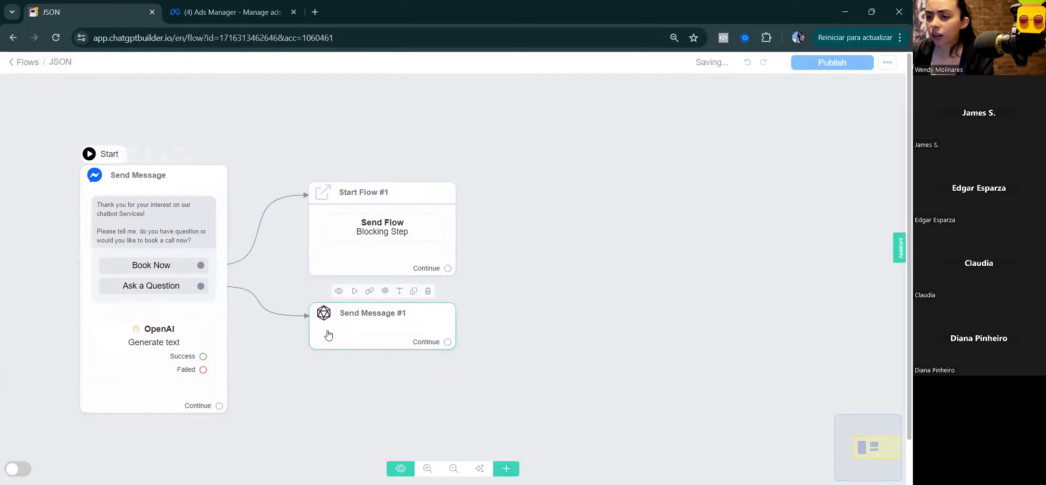
{"action": "left_click", "coordinate": [328, 335]}
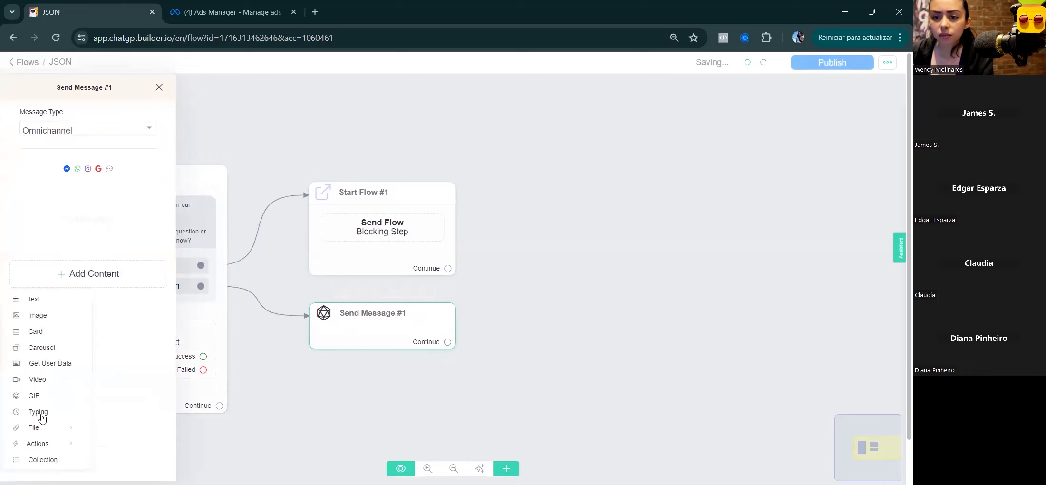
{"action": "left_click", "coordinate": [49, 442]}
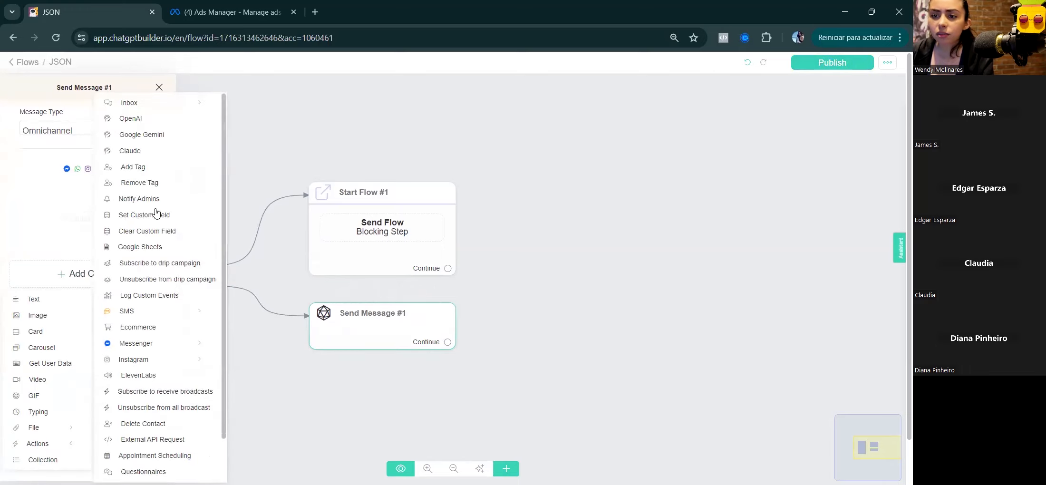
{"action": "left_click", "coordinate": [126, 119]}
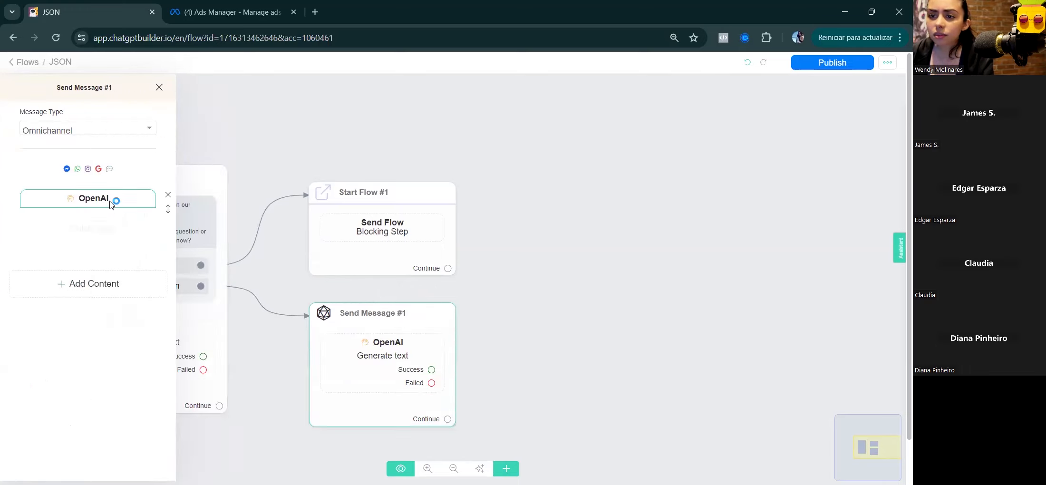
Step: Set the OpenAI prompt to 'be friendly and invte the user to ask their questions about our products', saving to GPT Output
{"action": "left_click", "coordinate": [112, 200]}
{"action": "left_click_drag", "start_coordinate": [466, 177], "coordinate": [321, 184]}
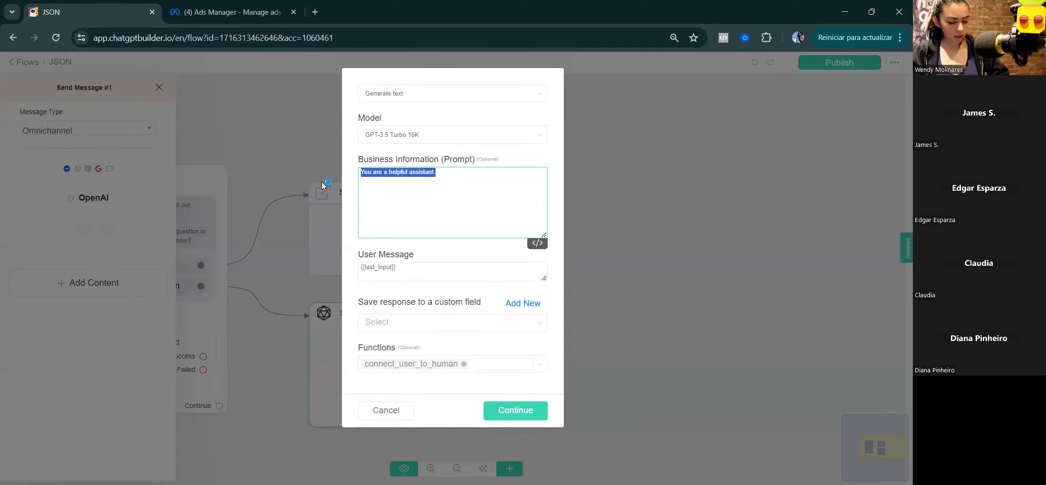
{"action": "type", "text": "b"}
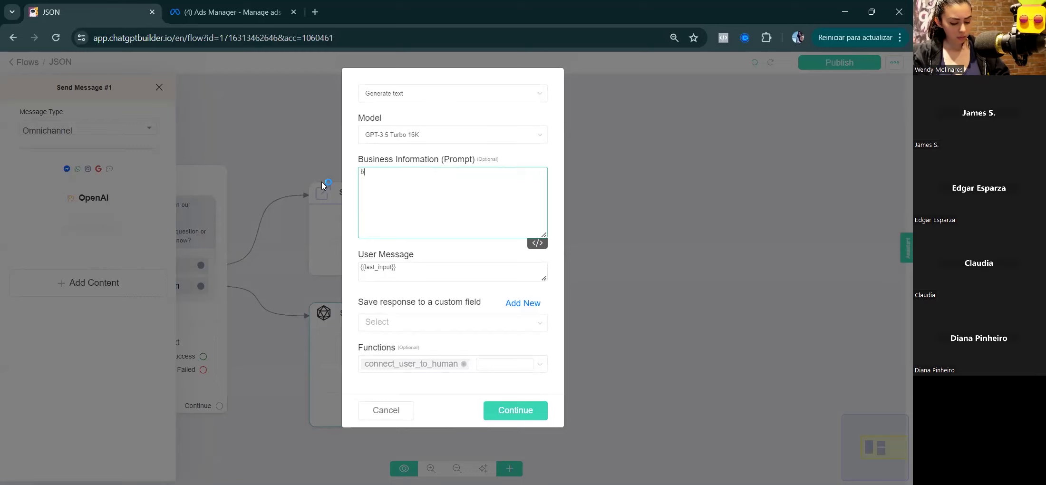
{"action": "type", "text": "e friendly and i"}
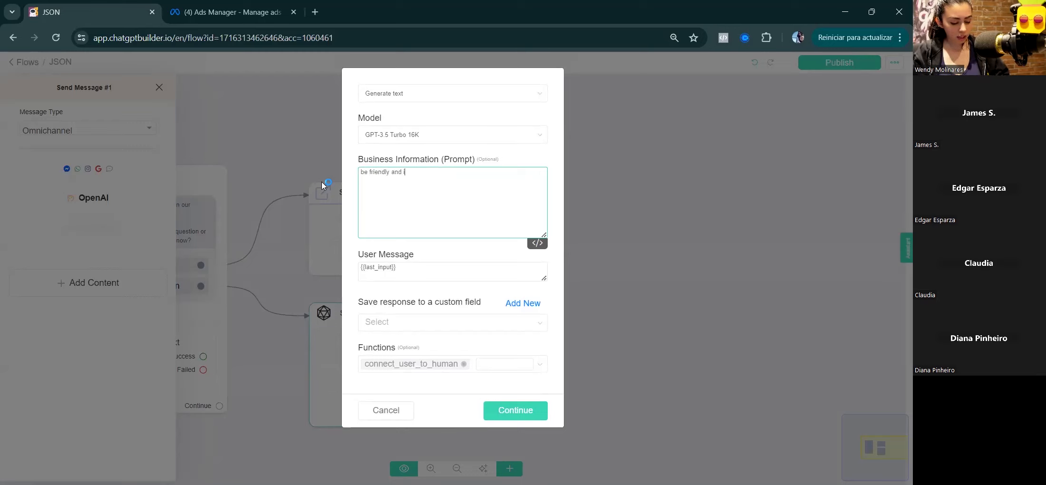
{"action": "type", "text": "nvte the user to"}
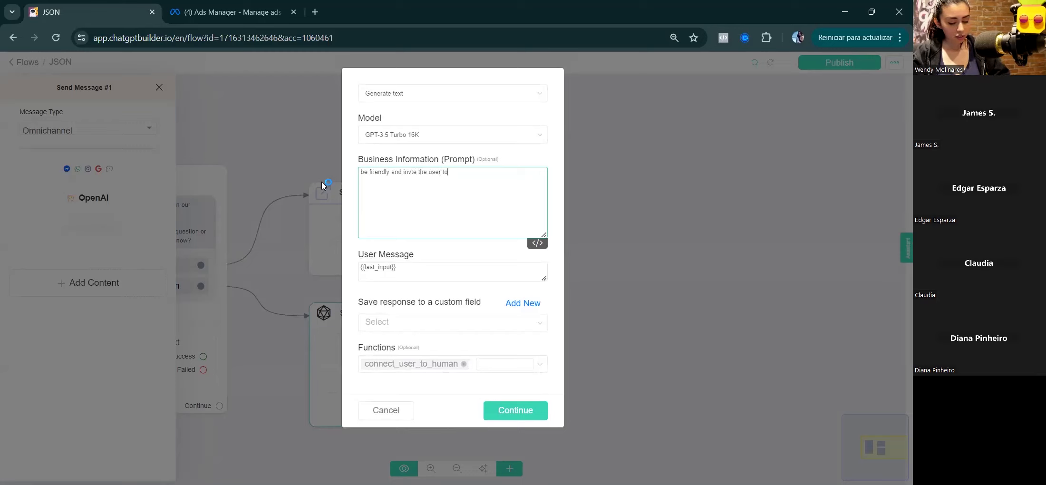
{"action": "type", "text": " ask their questions about"}
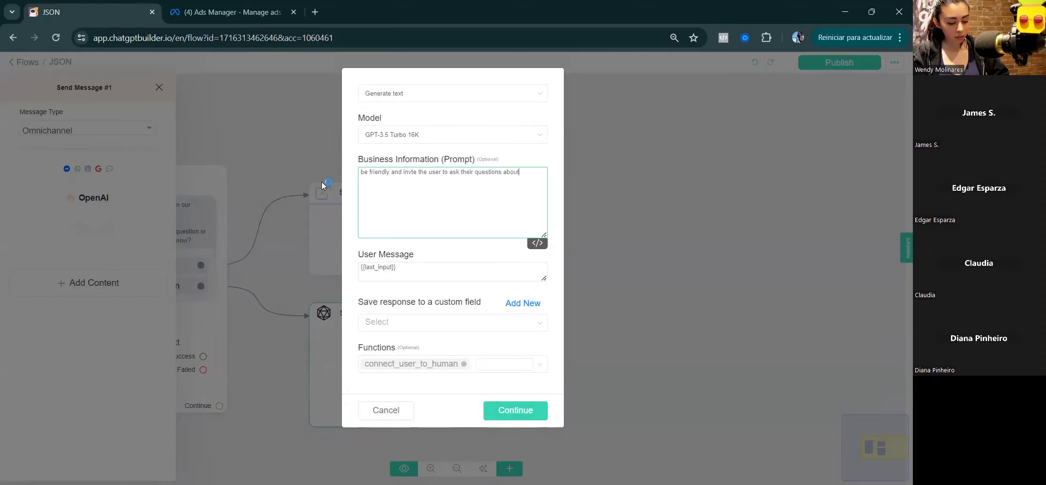
{"action": "type", "text": " our products"}
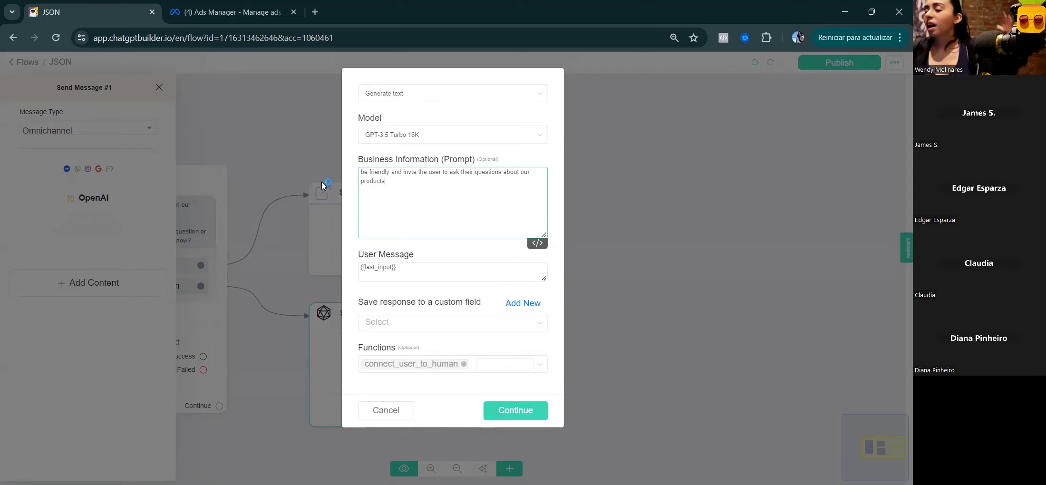
{"action": "left_click", "coordinate": [386, 323]}
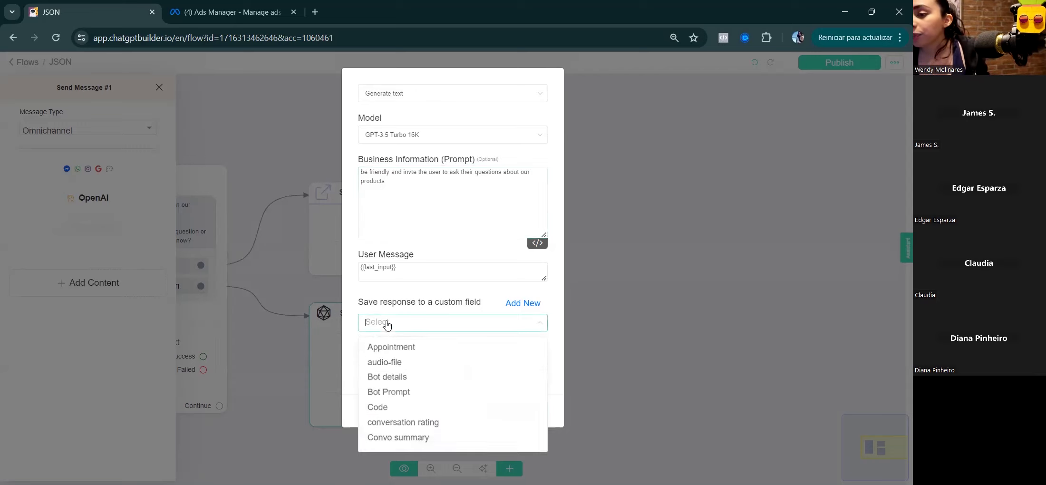
{"action": "type", "text": "out"}
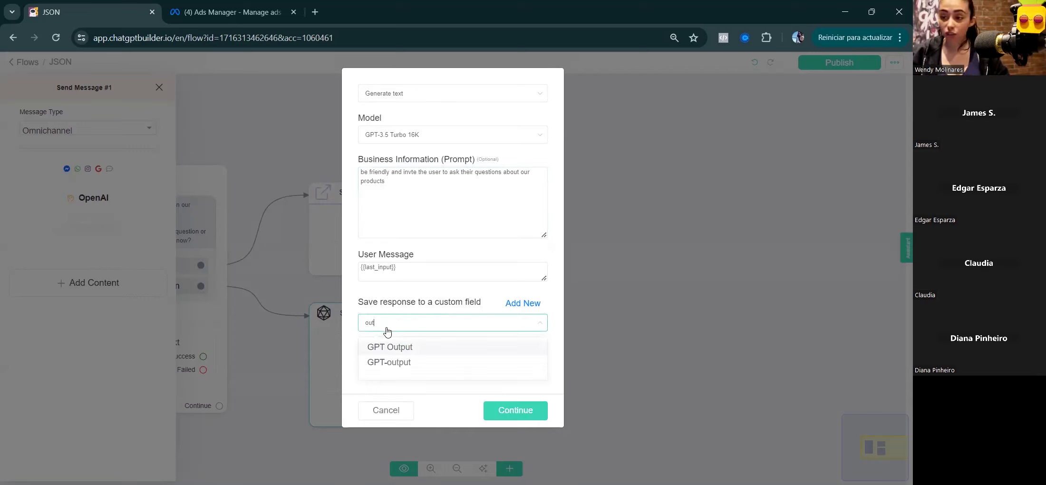
{"action": "left_click", "coordinate": [397, 347]}
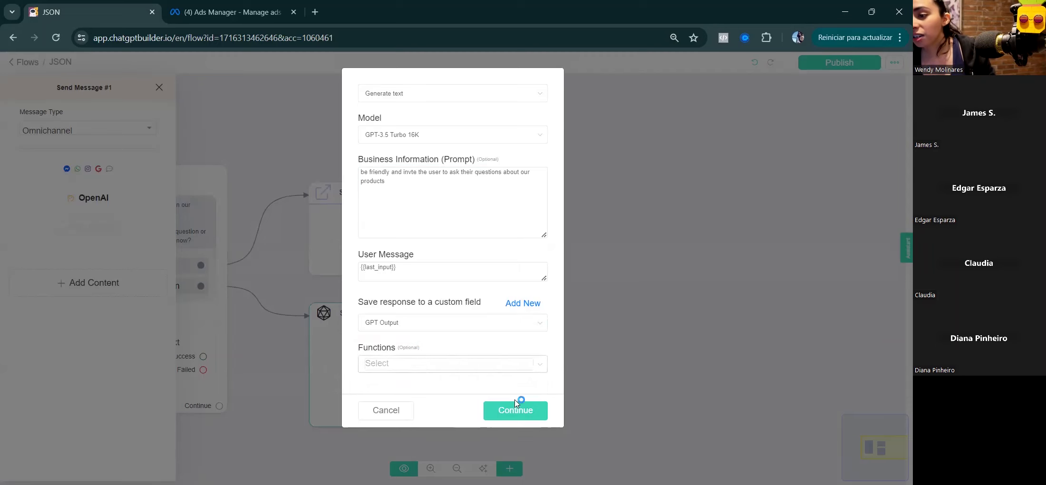
{"action": "left_click", "coordinate": [515, 409]}
Step: Add a text block to Send Message #1 containing the {{GPT Output}} variable
{"action": "left_click", "coordinate": [65, 296]}
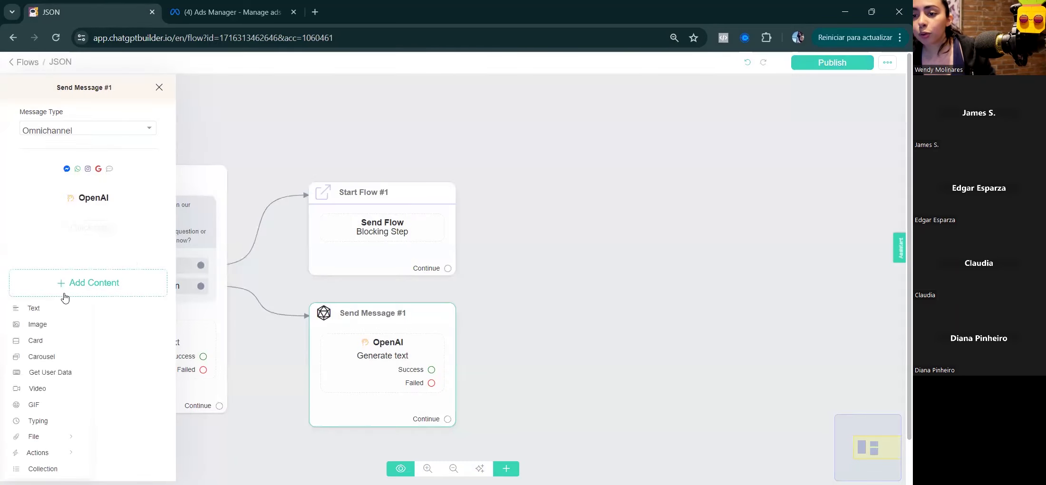
{"action": "left_click", "coordinate": [54, 308]}
{"action": "left_click", "coordinate": [46, 244]}
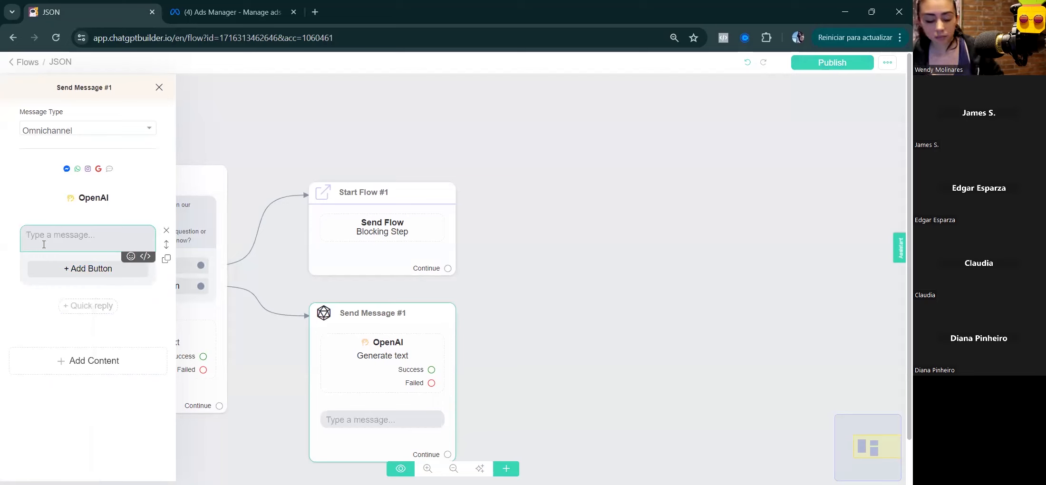
{"action": "type", "text": "{out"}
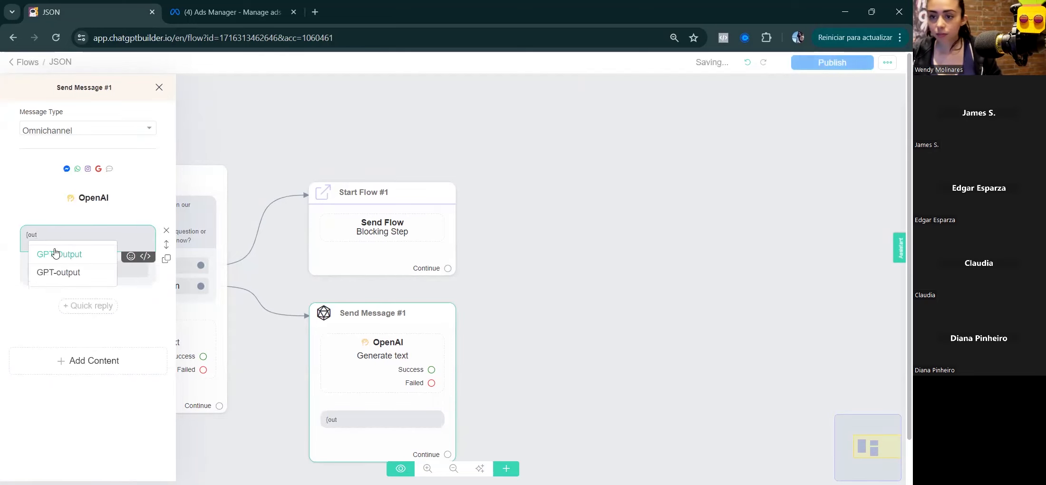
{"action": "left_click", "coordinate": [55, 253]}
{"action": "left_click", "coordinate": [490, 313]}
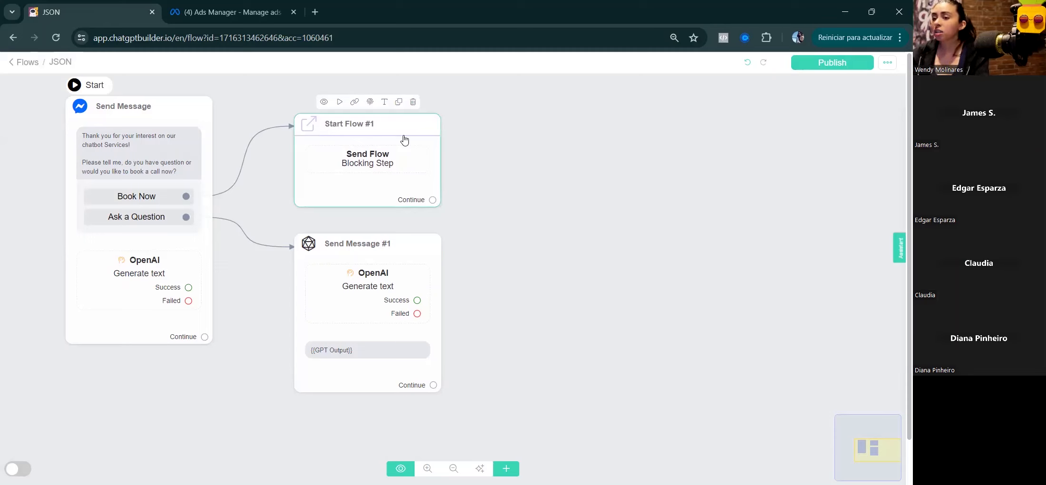
Step: Move Start Flow #1 and Send Message #1 beside the start message, publish, and return to Ads Manager
{"action": "left_click", "coordinate": [91, 181]}
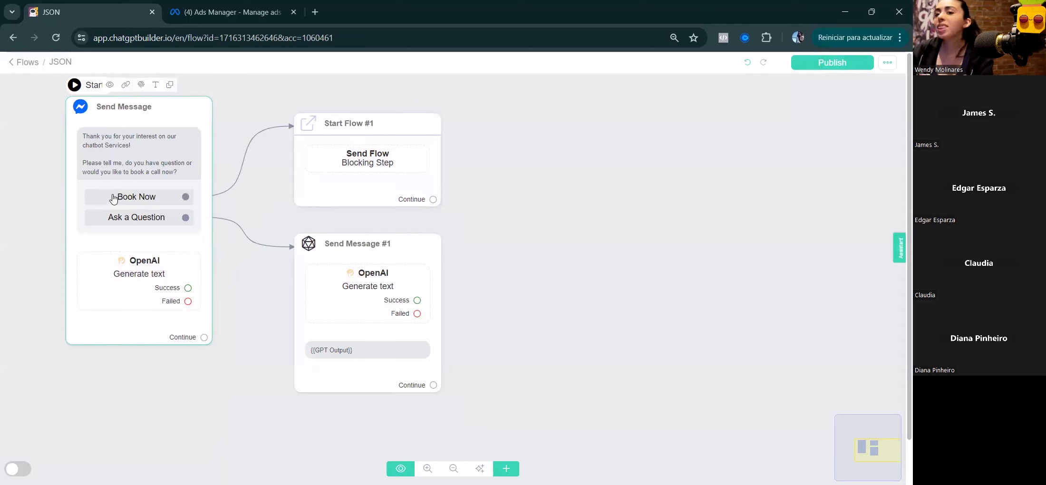
{"action": "left_click", "coordinate": [282, 179]}
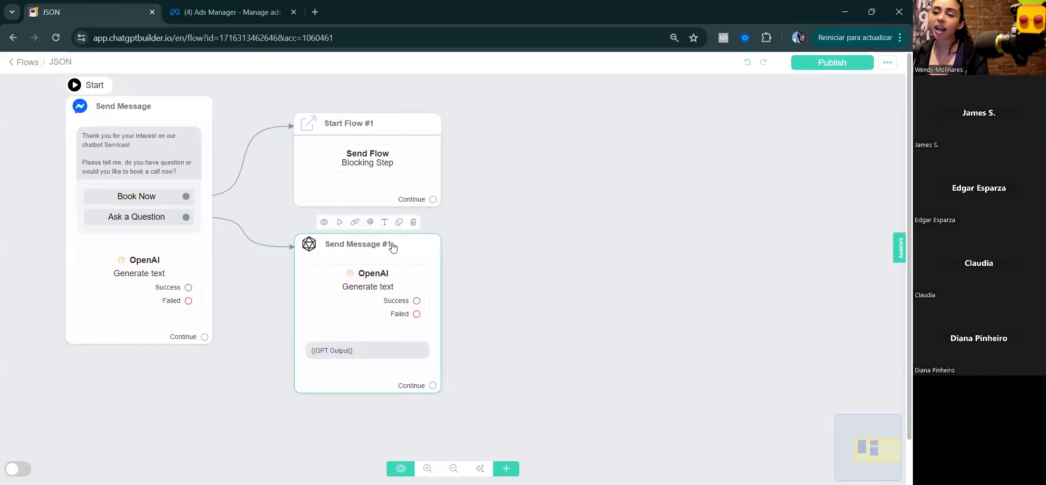
{"action": "left_click_drag", "start_coordinate": [383, 126], "coordinate": [335, 110]}
{"action": "left_click_drag", "start_coordinate": [399, 252], "coordinate": [351, 220]}
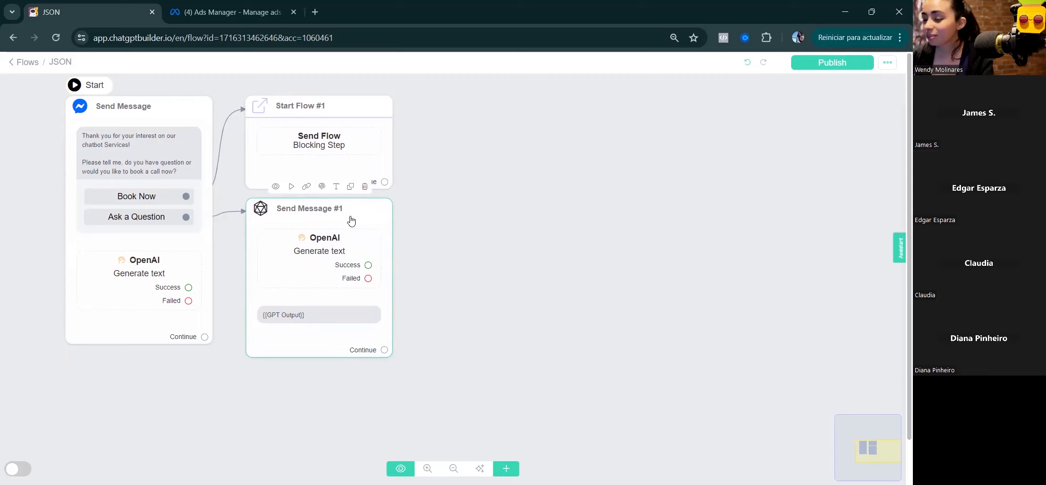
{"action": "left_click", "coordinate": [502, 195]}
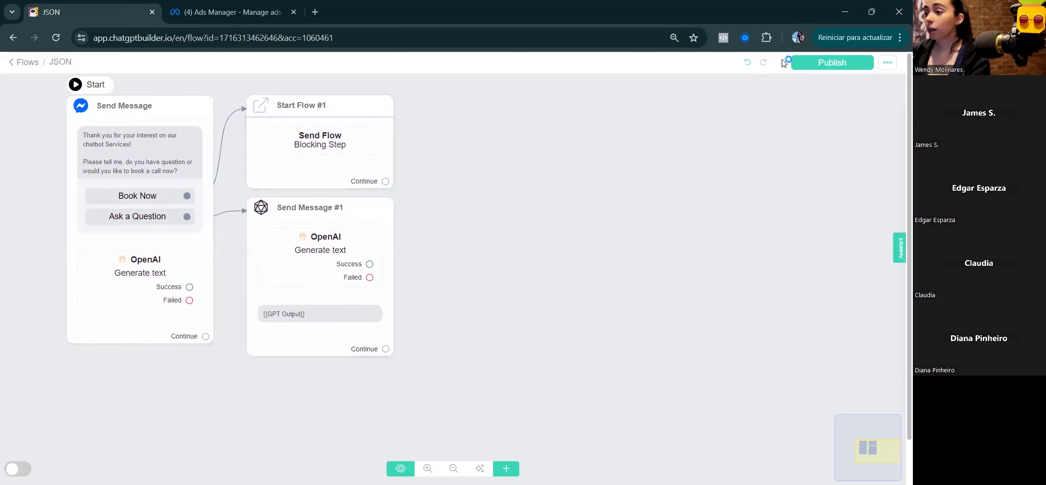
{"action": "left_click", "coordinate": [843, 66]}
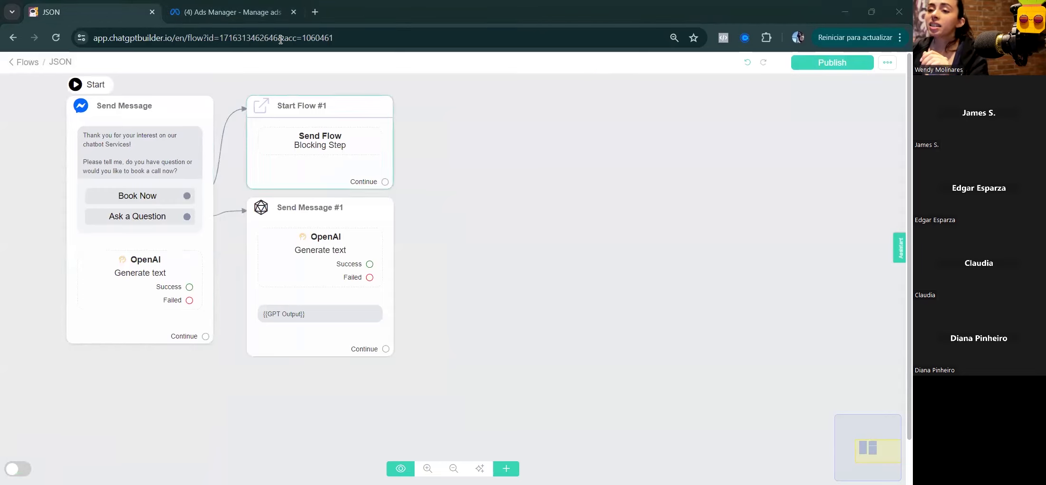
{"action": "left_click", "coordinate": [264, 17]}
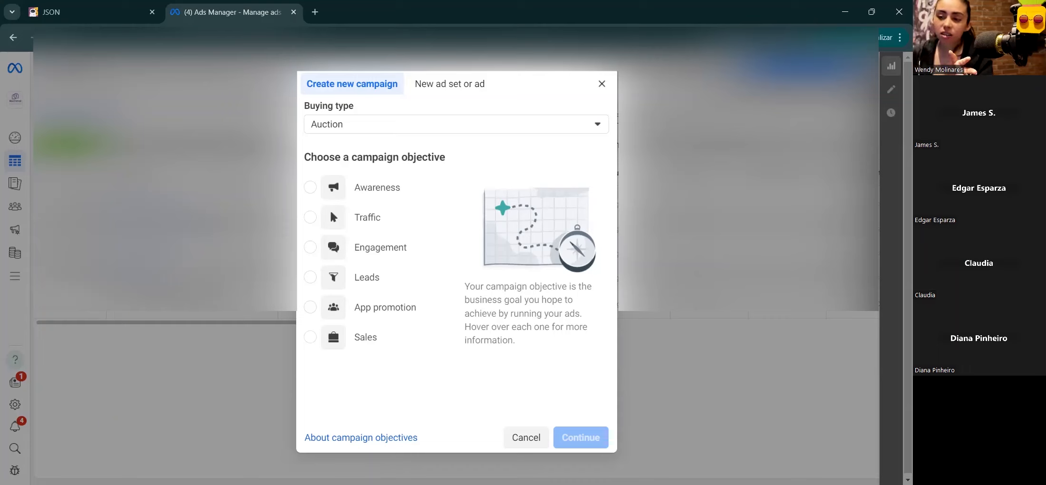
Step: Pick Engagement as the objective in Create new campaign, reviewing its description and Good for list
{"action": "left_click_drag", "start_coordinate": [351, 158], "coordinate": [469, 166]}
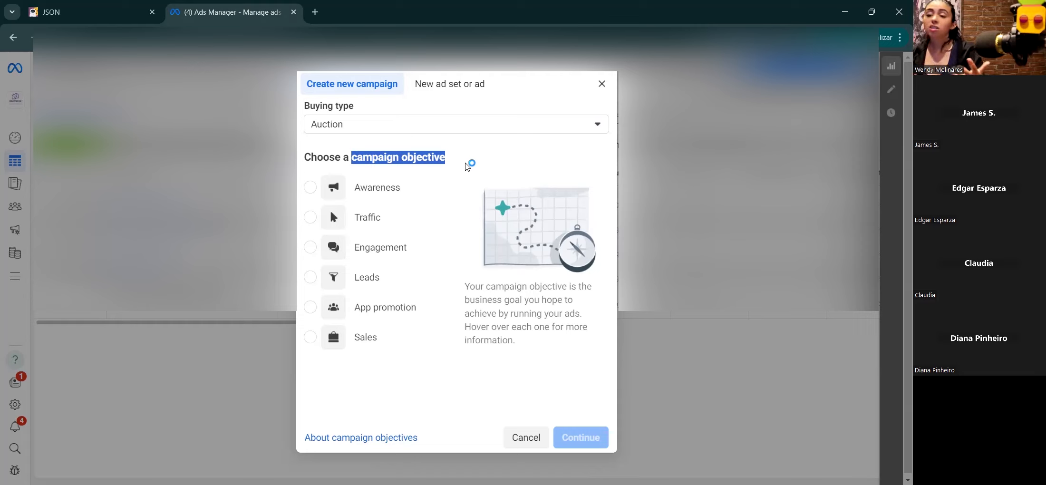
{"action": "mouse_move", "coordinate": [389, 187]}
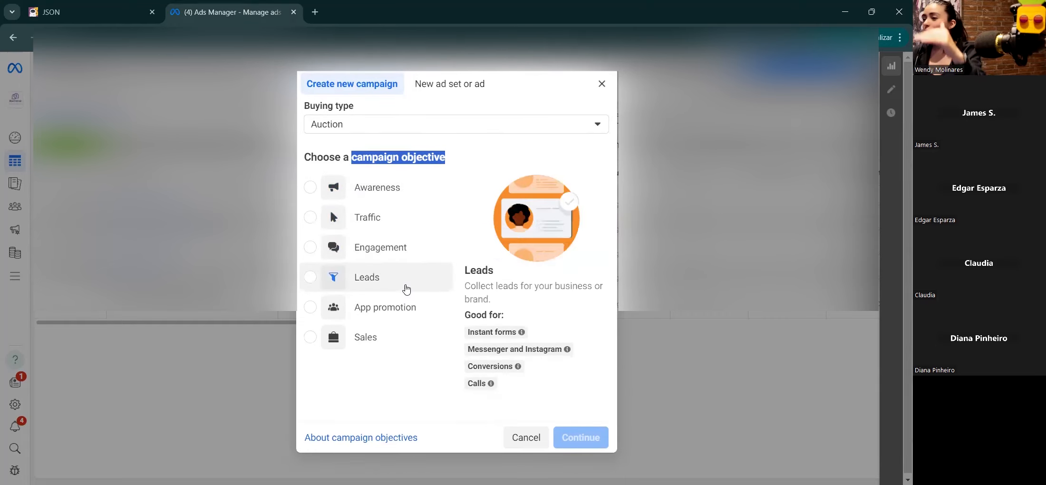
{"action": "mouse_move", "coordinate": [405, 312]}
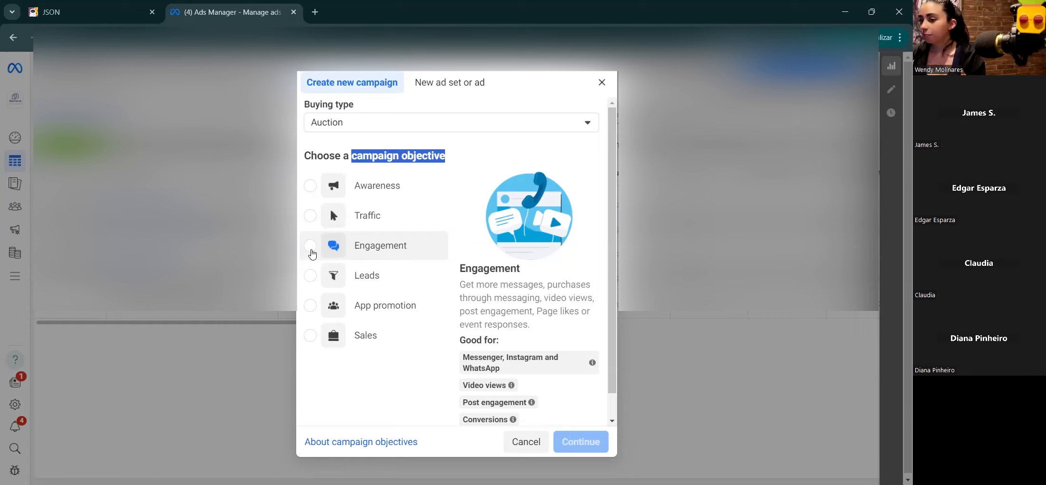
{"action": "left_click", "coordinate": [309, 248]}
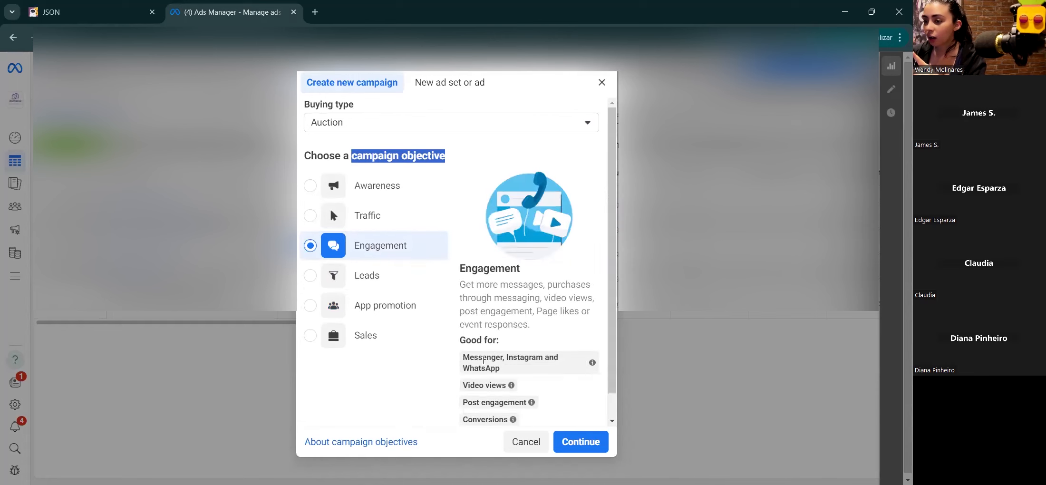
{"action": "left_click_drag", "start_coordinate": [460, 340], "coordinate": [501, 354]}
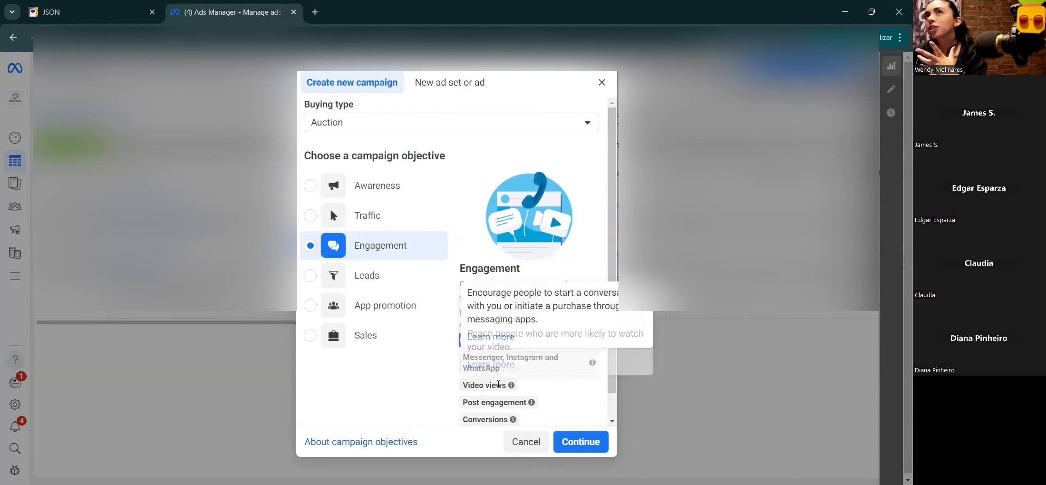
{"action": "left_click_drag", "start_coordinate": [518, 284], "coordinate": [533, 284]}
{"action": "left_click_drag", "start_coordinate": [612, 244], "coordinate": [611, 276]}
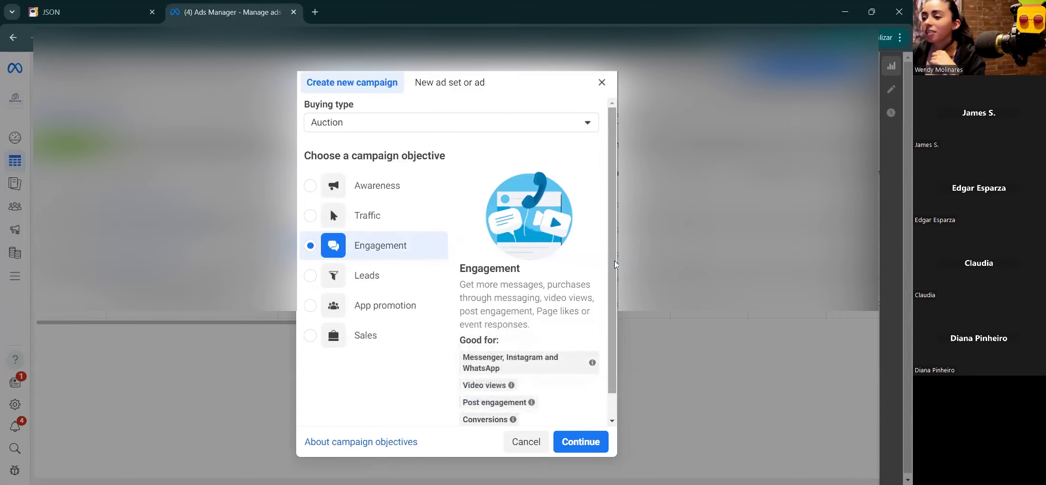
{"action": "scroll", "coordinate": [615, 264], "scroll_direction": "down", "scroll_amount": 1}
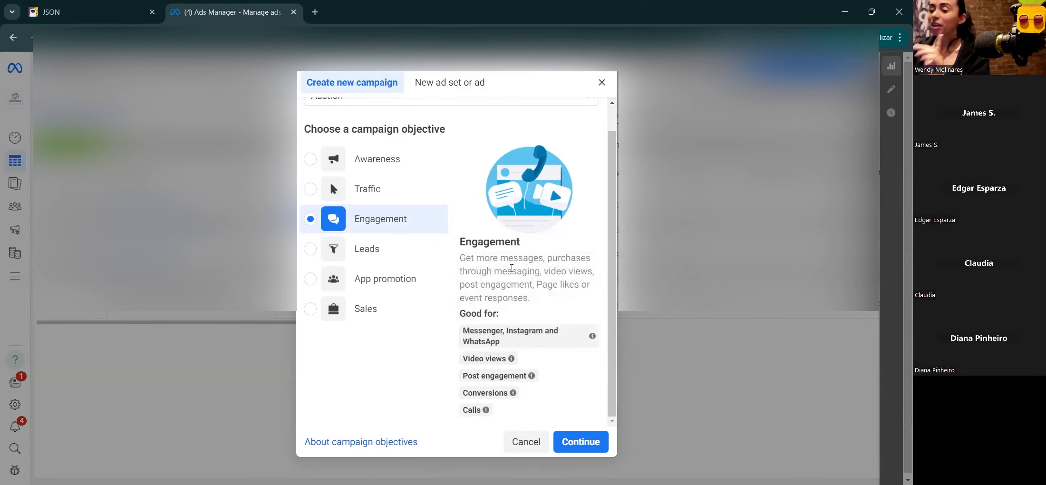
{"action": "scroll", "coordinate": [511, 268], "scroll_direction": "up", "scroll_amount": 1}
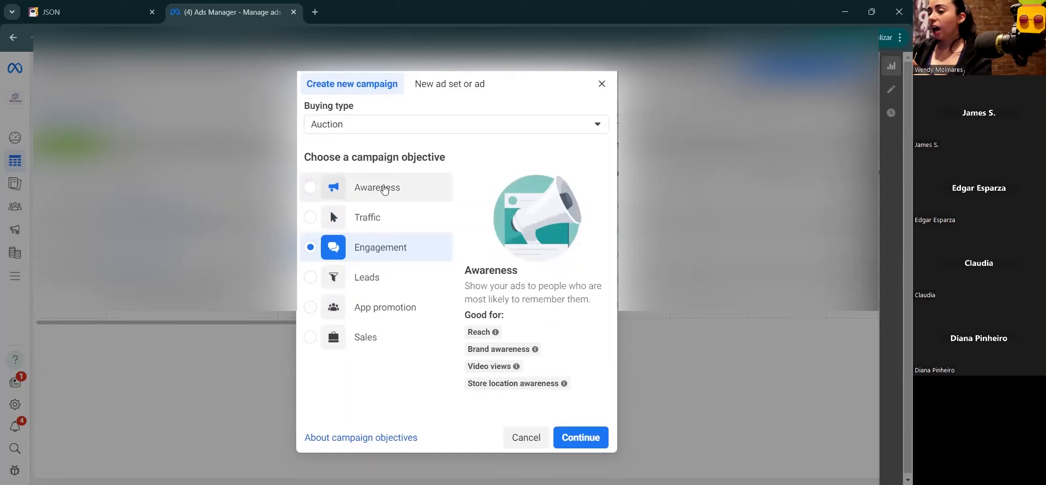
{"action": "left_click", "coordinate": [385, 191]}
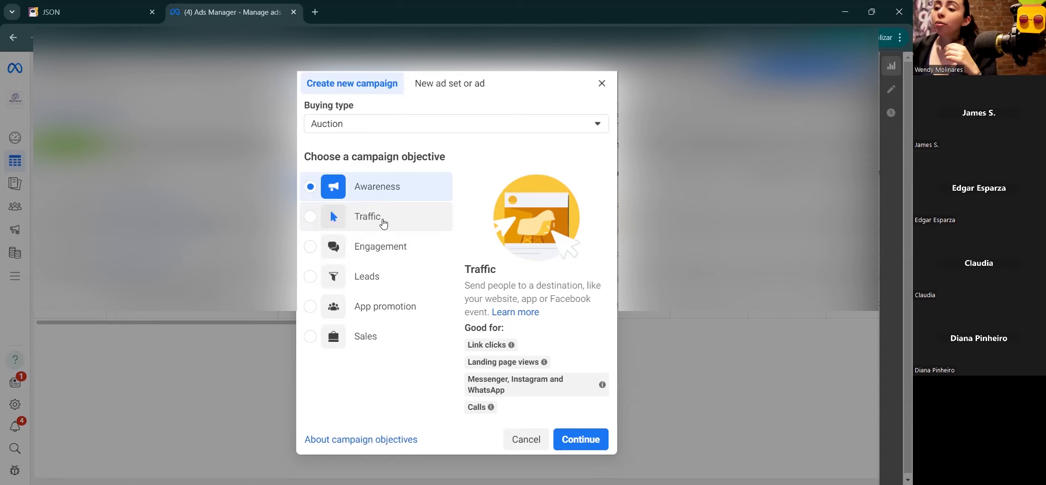
{"action": "left_click", "coordinate": [311, 247]}
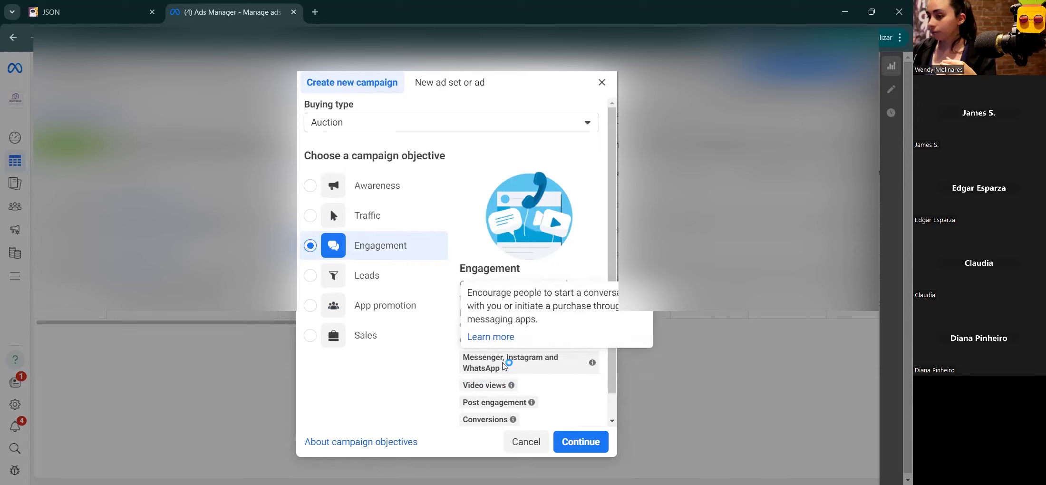
{"action": "left_click_drag", "start_coordinate": [462, 356], "coordinate": [502, 356]}
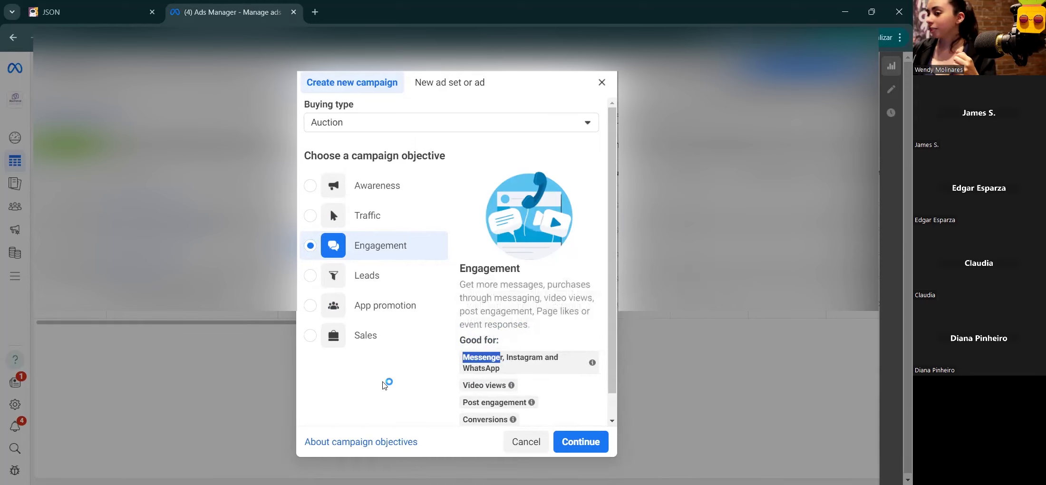
{"action": "left_click", "coordinate": [493, 309]}
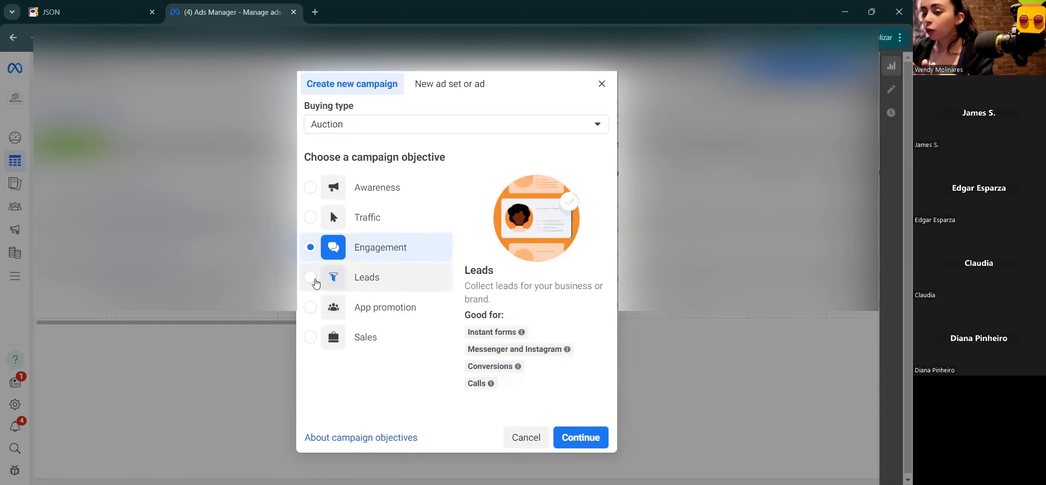
{"action": "left_click", "coordinate": [315, 280]}
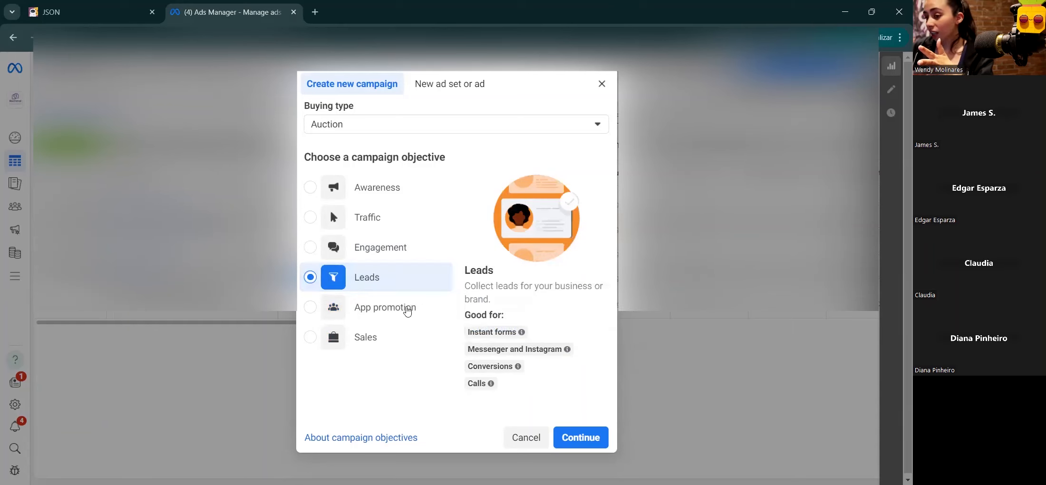
{"action": "left_click", "coordinate": [315, 246]}
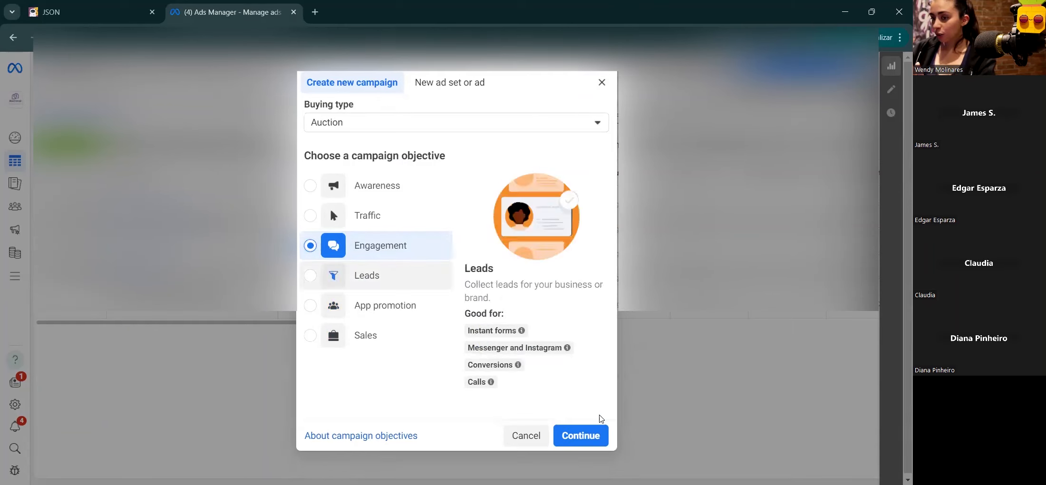
Step: Choose the Manual engagement campaign setup and continue to the campaign draft
{"action": "left_click", "coordinate": [579, 440]}
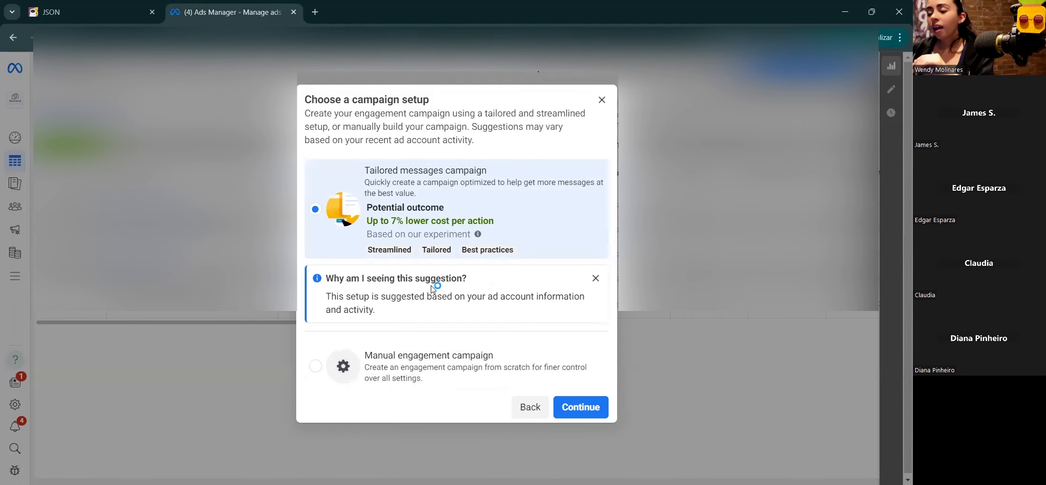
{"action": "left_click", "coordinate": [412, 374]}
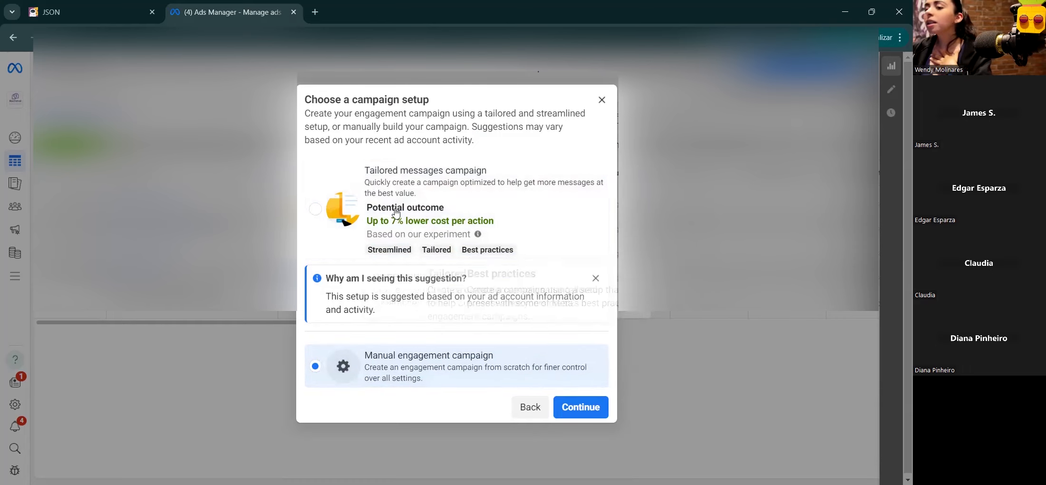
{"action": "left_click", "coordinate": [584, 408]}
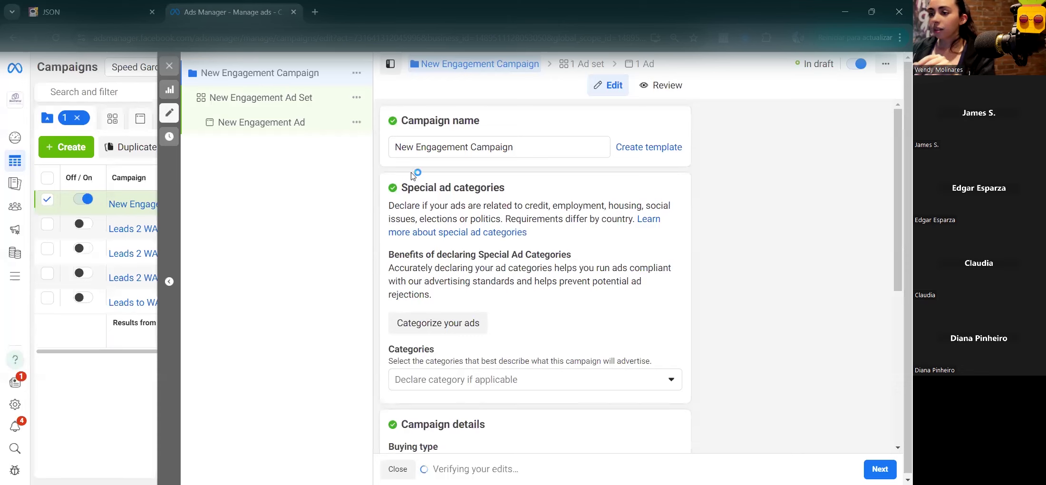
Step: Replace the campaign name 'New Engagement Campaign' with 'JSON Class'
{"action": "triple_click", "coordinate": [491, 148]}
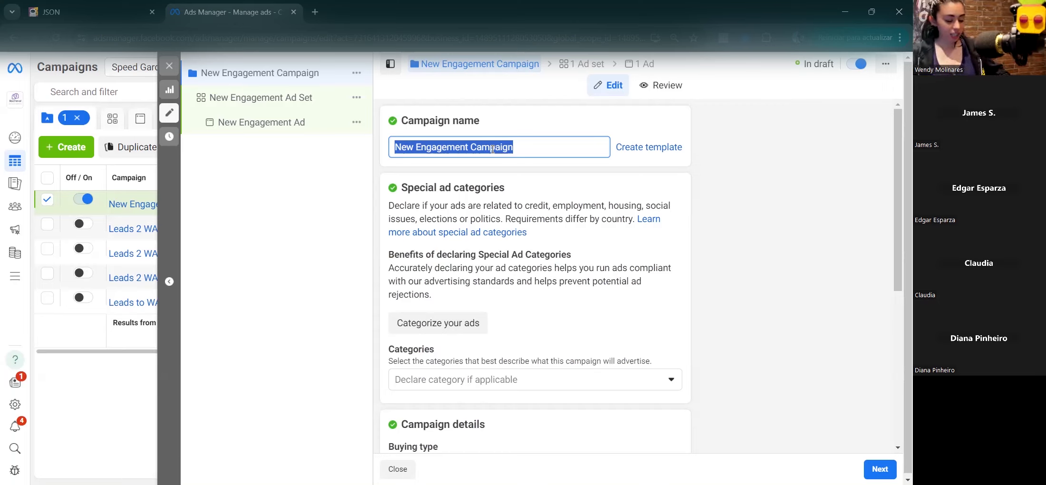
{"action": "type", "text": "JSO"}
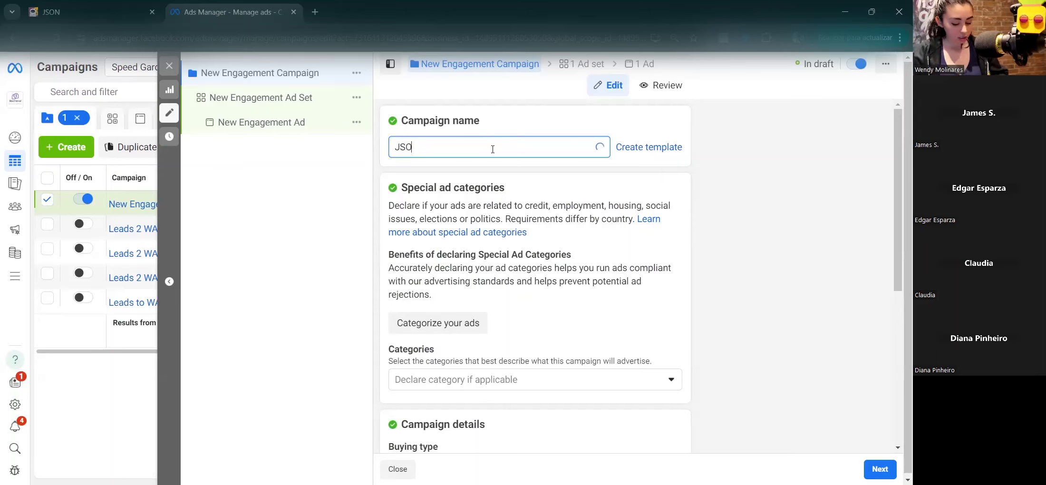
{"action": "type", "text": "N Cla"}
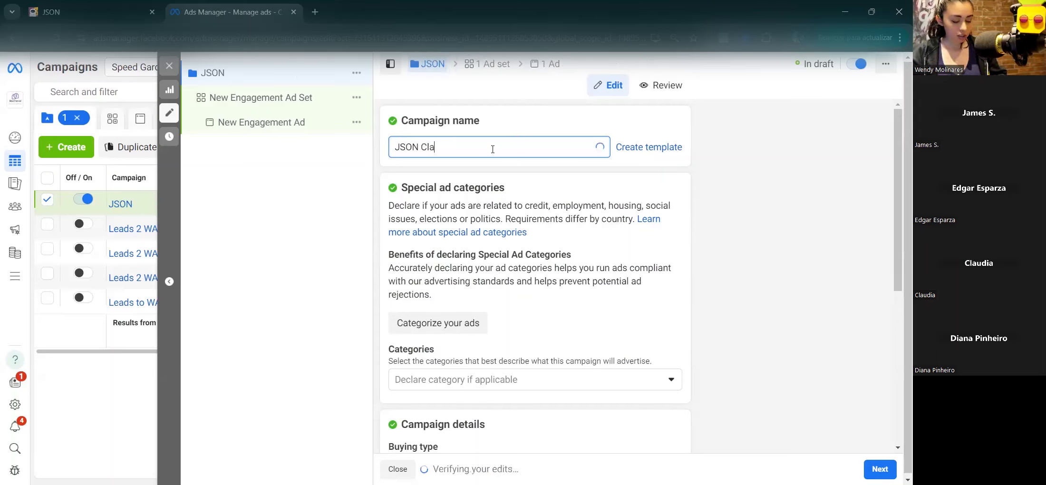
{"action": "type", "text": "ss"}
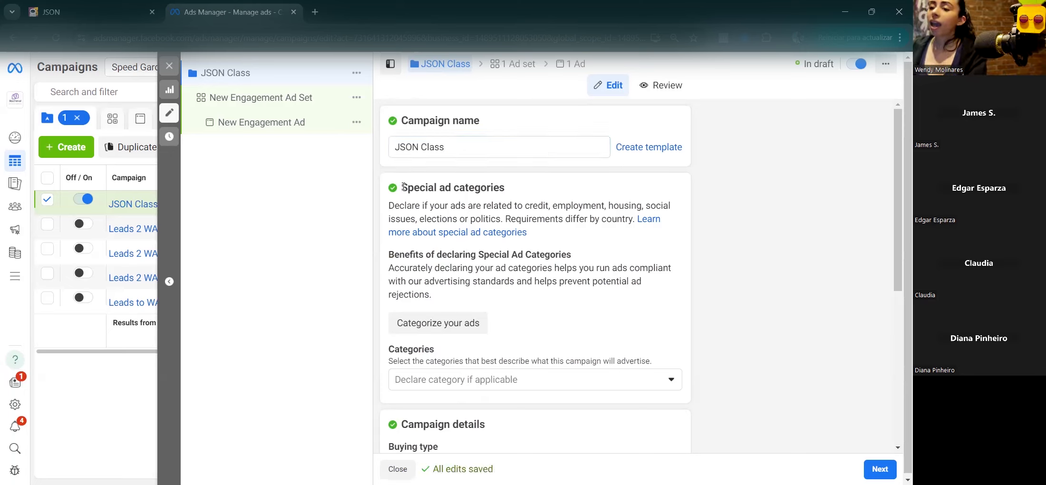
{"action": "left_click_drag", "start_coordinate": [402, 187], "coordinate": [518, 187]}
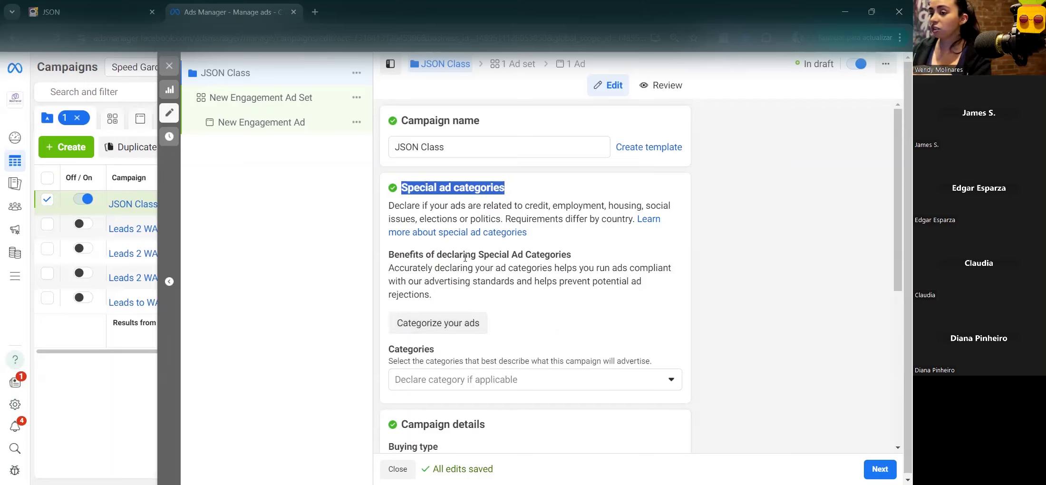
{"action": "scroll", "coordinate": [473, 221], "scroll_direction": "down", "scroll_amount": 1}
{"action": "scroll", "coordinate": [472, 221], "scroll_direction": "down", "scroll_amount": 4}
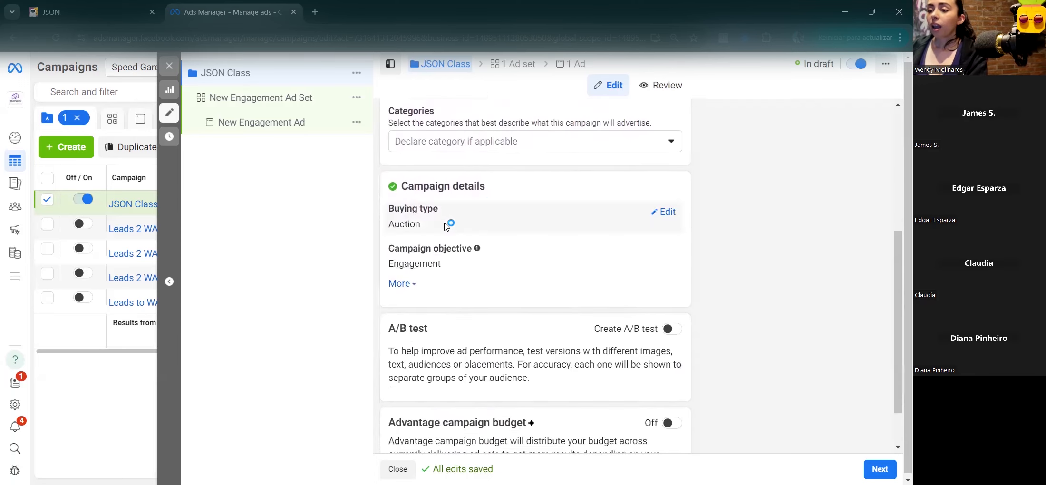
{"action": "left_click", "coordinate": [409, 284]}
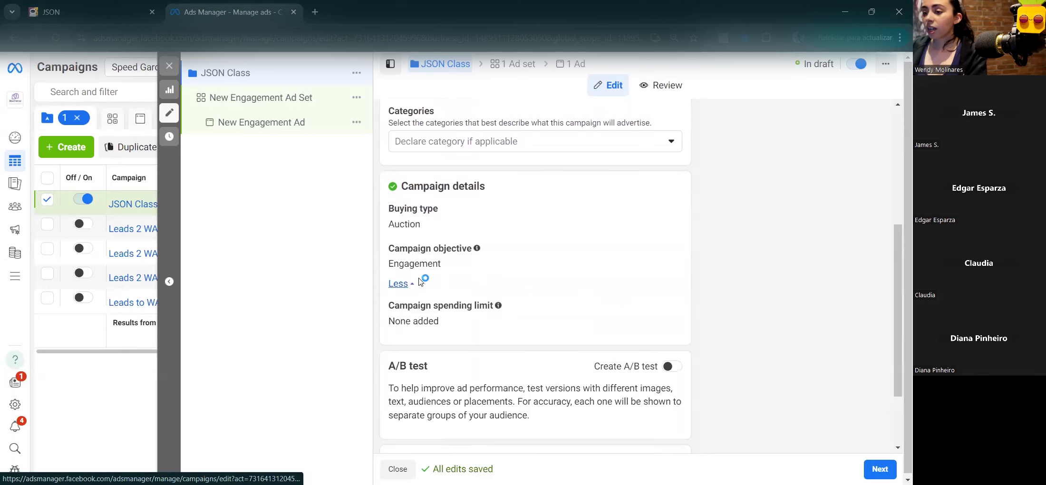
{"action": "left_click", "coordinate": [411, 284]}
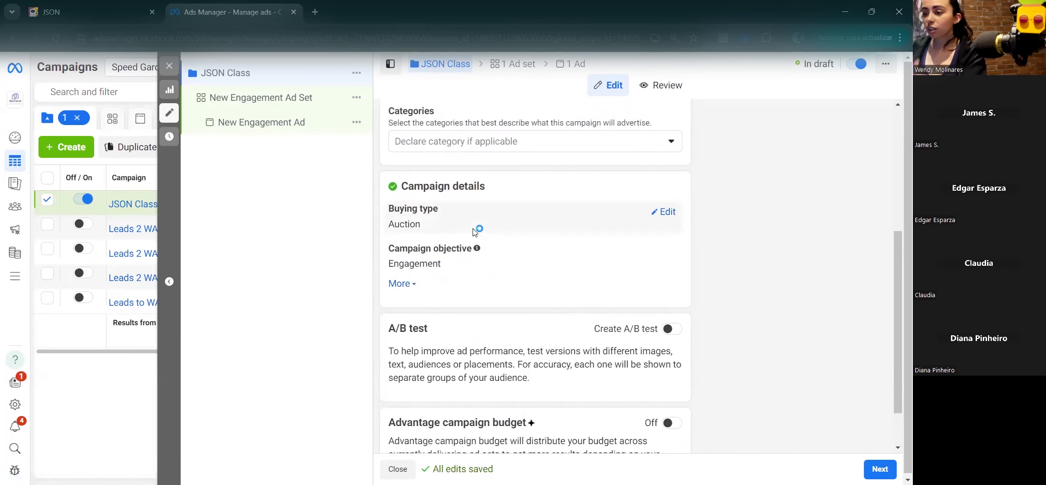
{"action": "scroll", "coordinate": [476, 249], "scroll_direction": "down", "scroll_amount": 1}
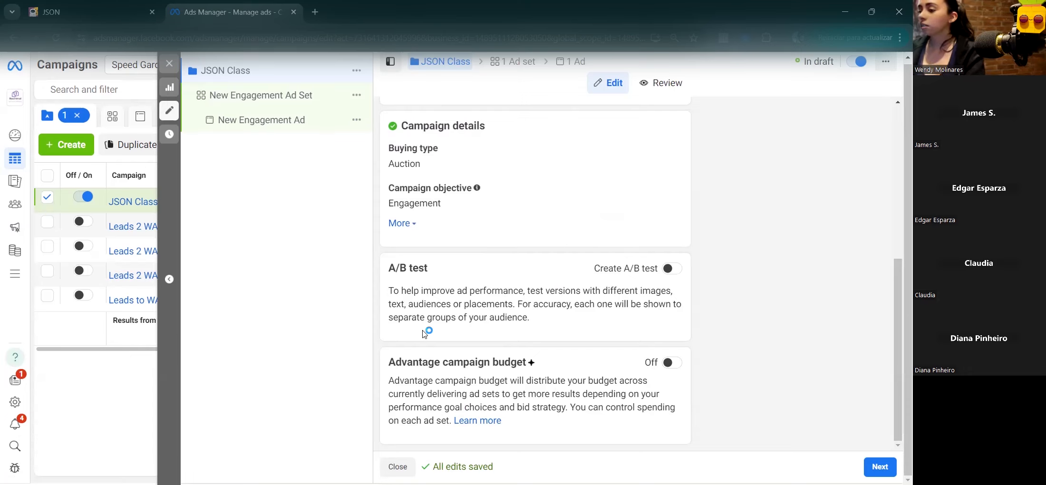
Step: Open the ad set settings and name the ad set 'Male - 18/65 - Cali -AI'
{"action": "left_click", "coordinate": [240, 105]}
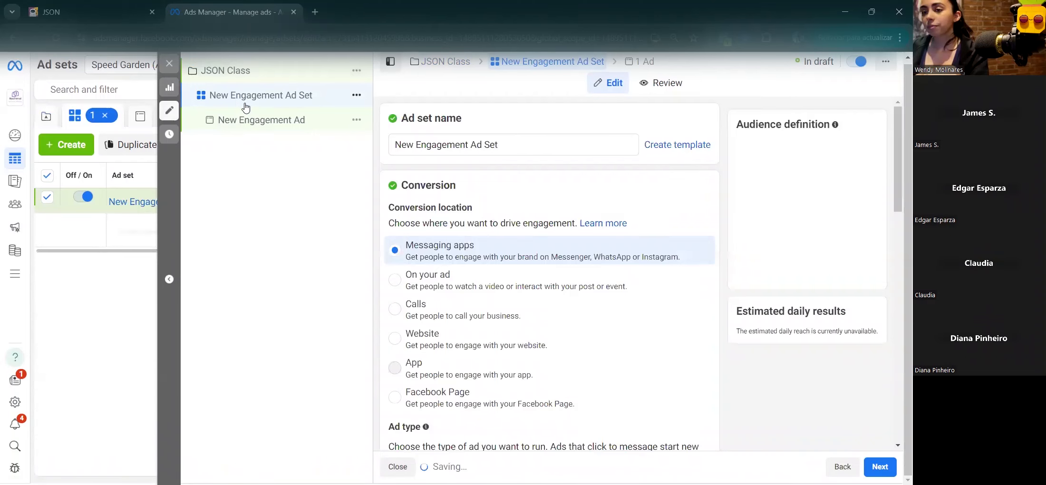
{"action": "triple_click", "coordinate": [433, 149]}
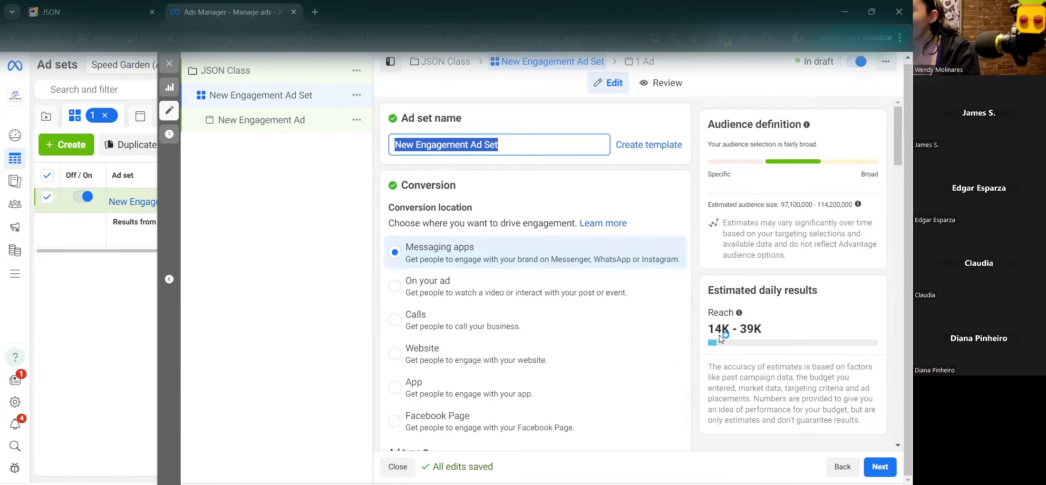
{"action": "triple_click", "coordinate": [514, 146]}
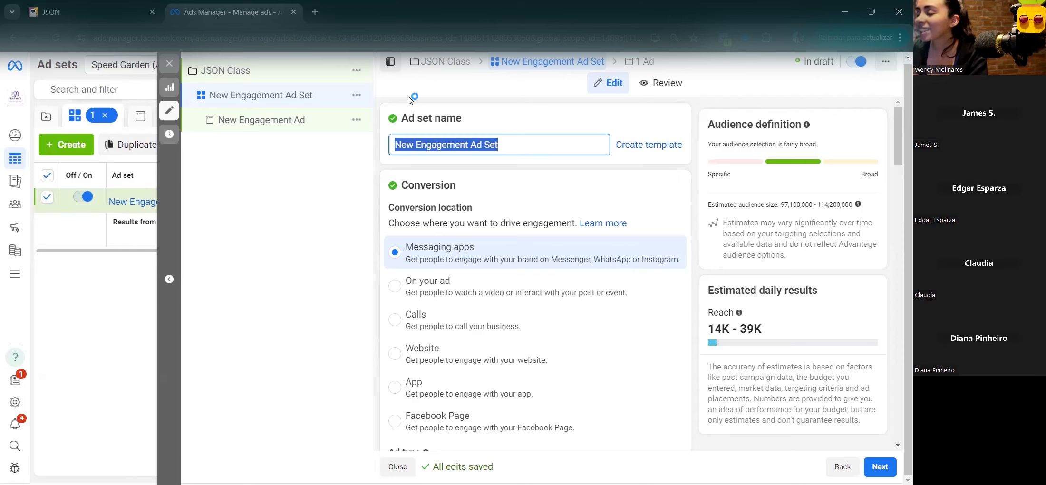
{"action": "left_click_drag", "start_coordinate": [433, 118], "coordinate": [400, 118]}
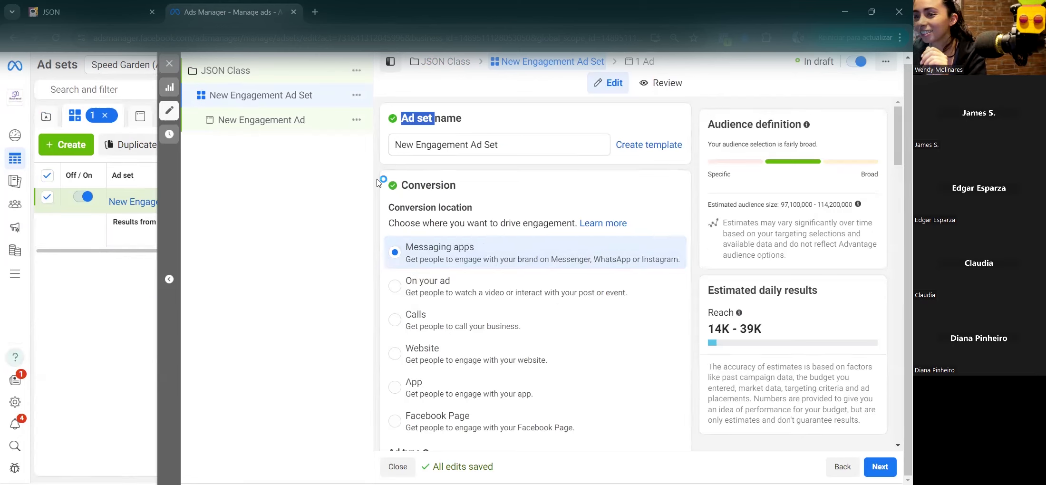
{"action": "triple_click", "coordinate": [412, 148]}
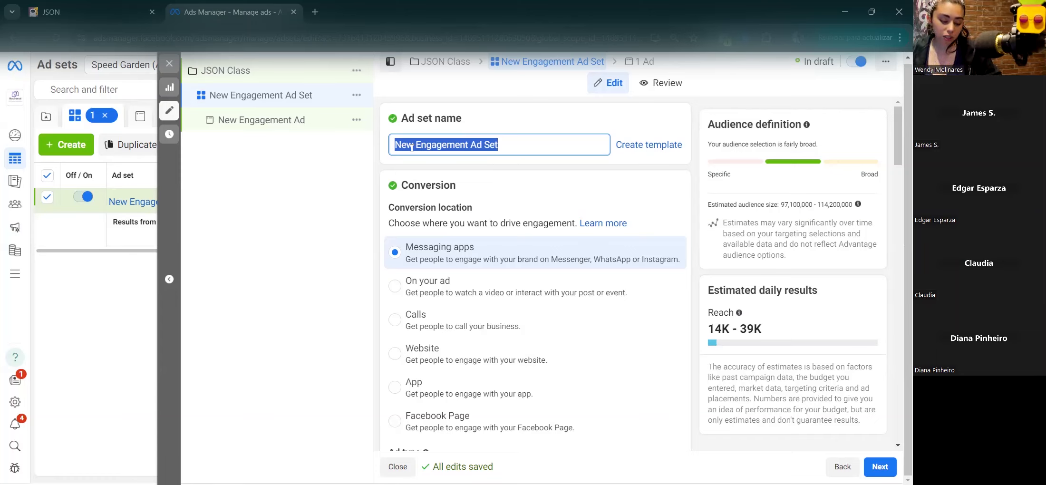
{"action": "type", "text": "Male "}
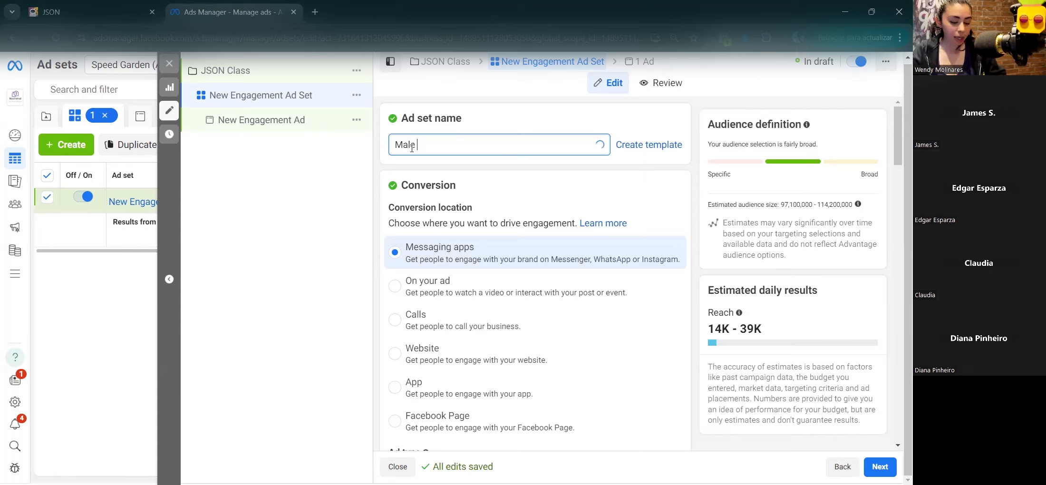
{"action": "type", "text": "- 18/65"}
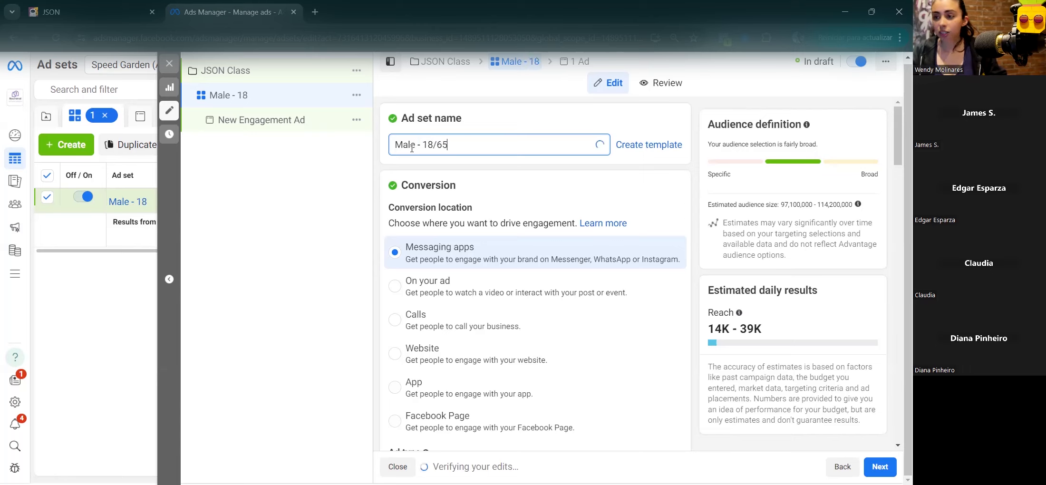
{"action": "type", "text": " -"}
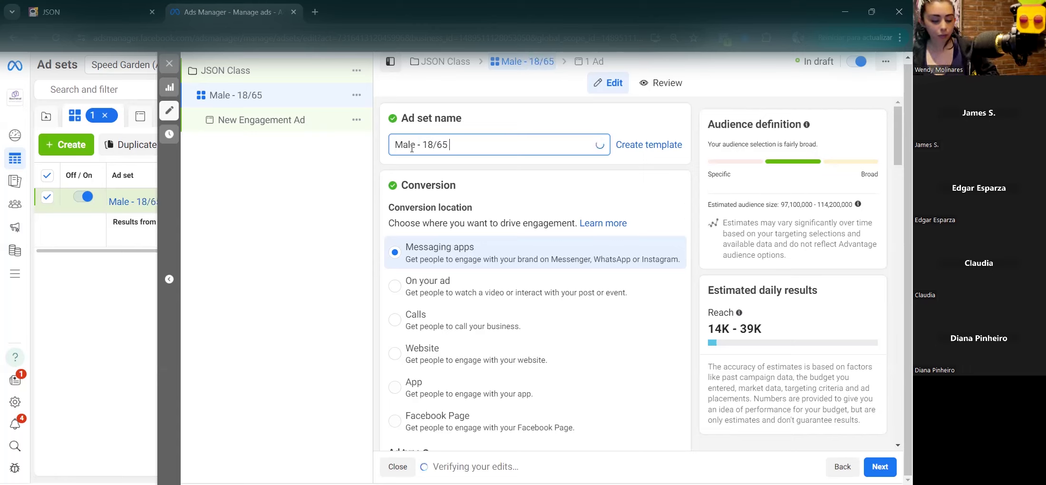
{"action": "type", "text": " C"}
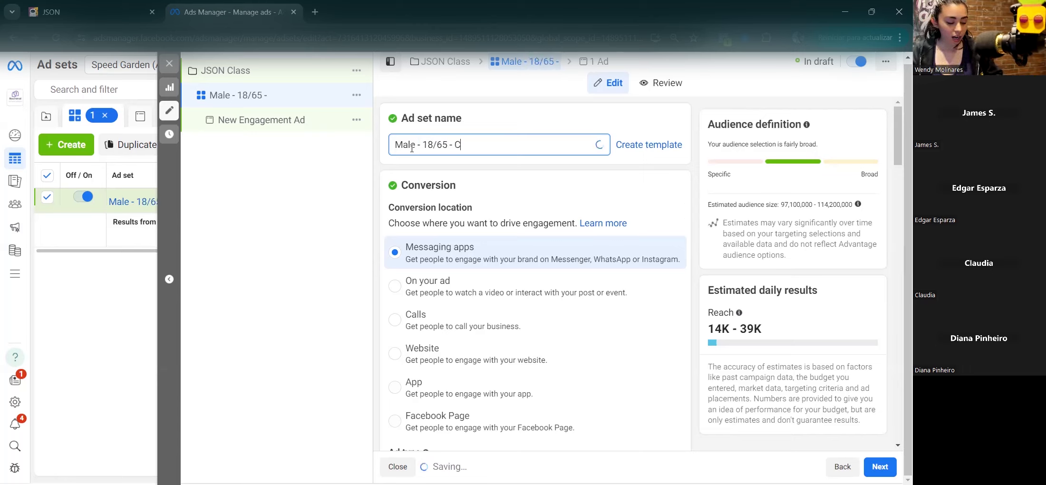
{"action": "type", "text": "ali"}
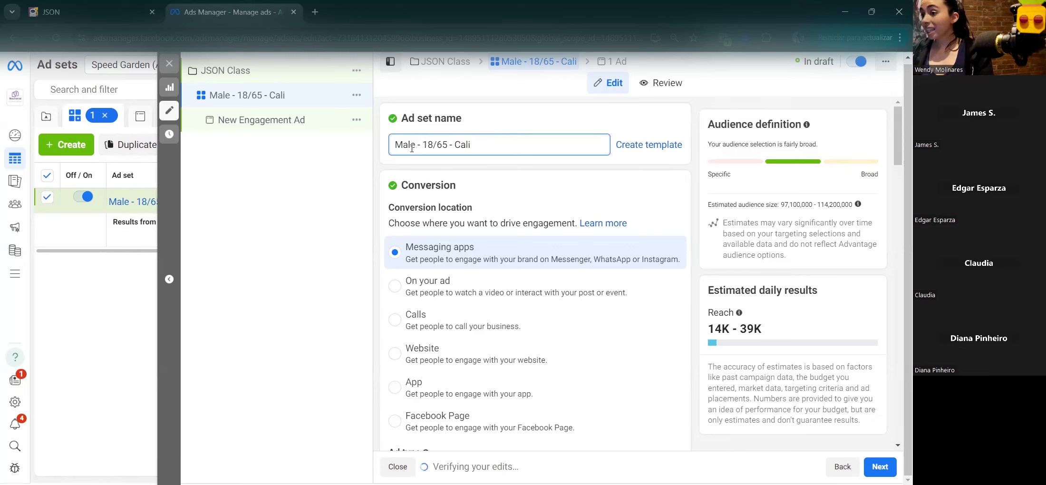
{"action": "type", "text": "-"}
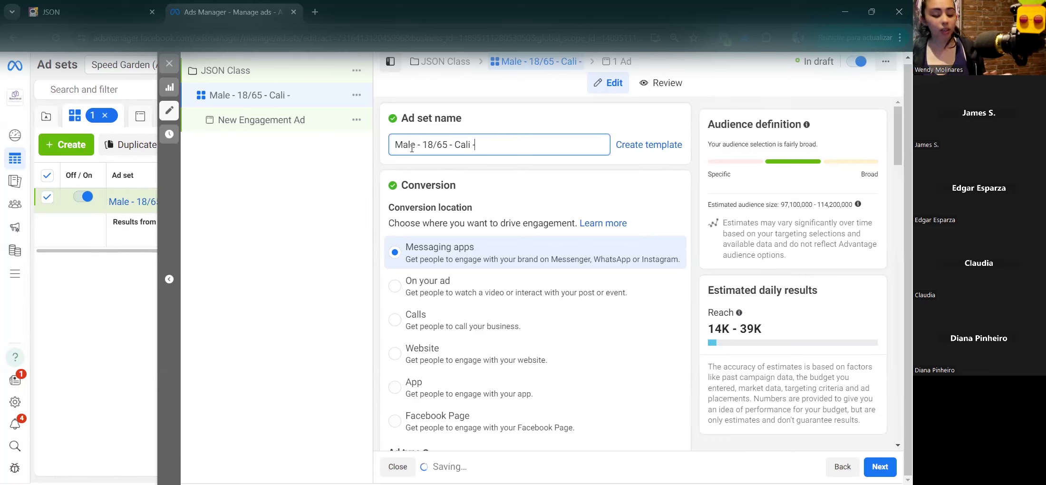
{"action": "type", "text": "Al"}
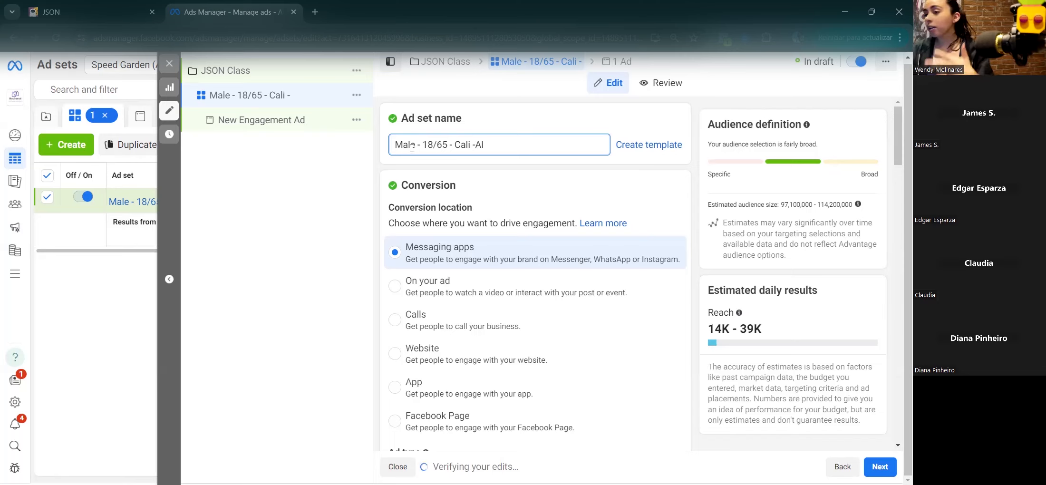
{"action": "triple_click", "coordinate": [456, 148]}
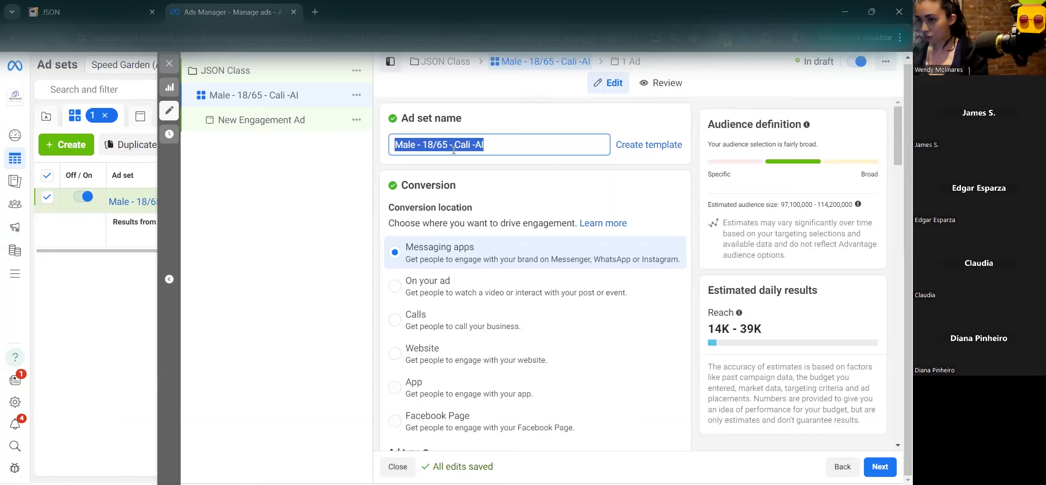
{"action": "scroll", "coordinate": [444, 202], "scroll_direction": "down", "scroll_amount": 1}
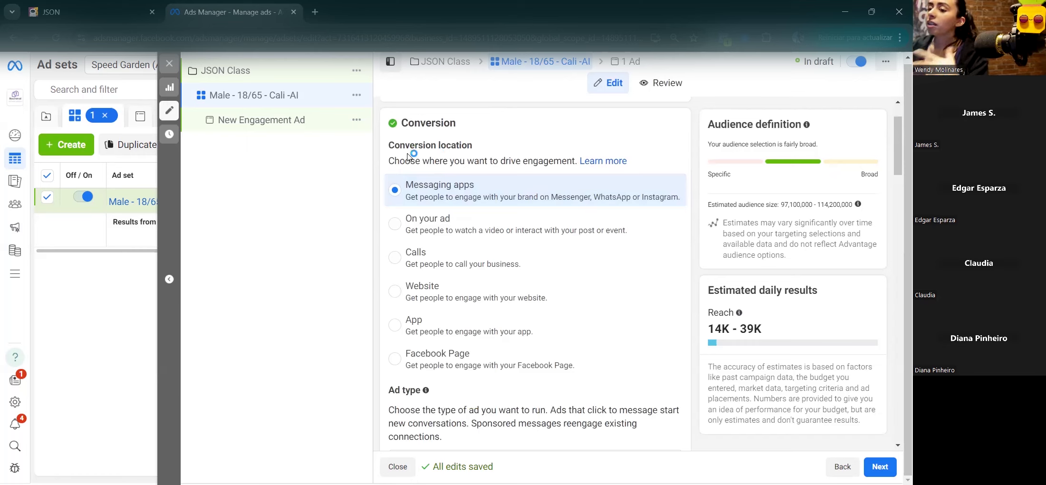
{"action": "left_click", "coordinate": [394, 227]}
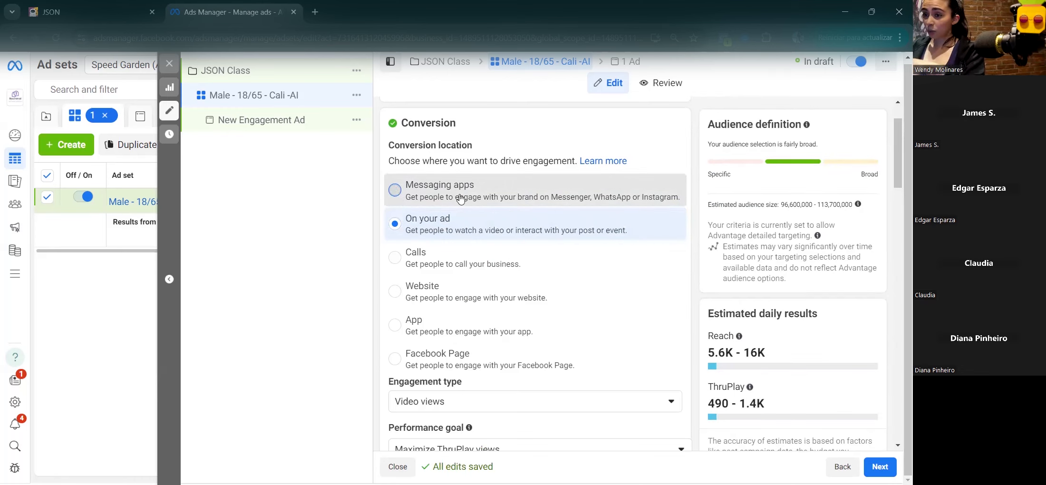
{"action": "left_click", "coordinate": [393, 190]}
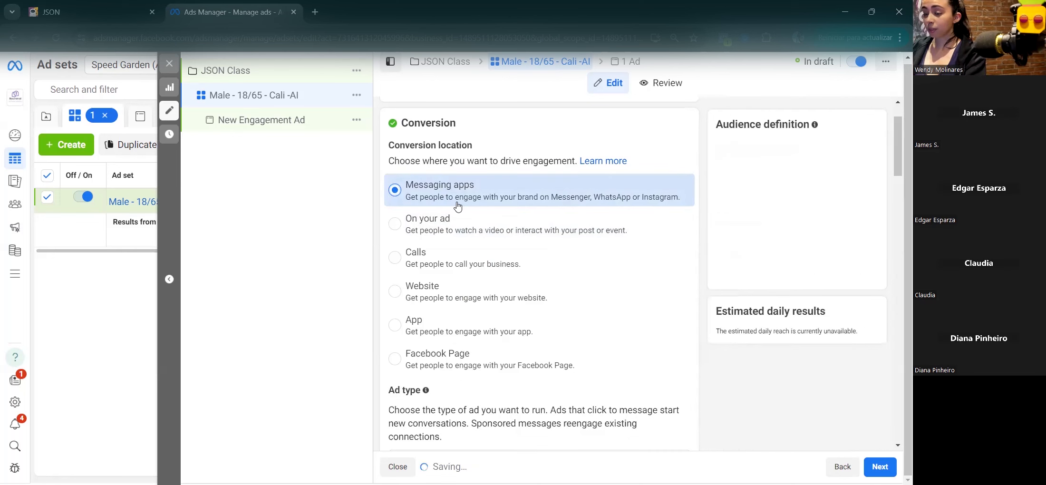
{"action": "scroll", "coordinate": [457, 206], "scroll_direction": "down", "scroll_amount": 2}
{"action": "scroll", "coordinate": [457, 205], "scroll_direction": "down", "scroll_amount": 2}
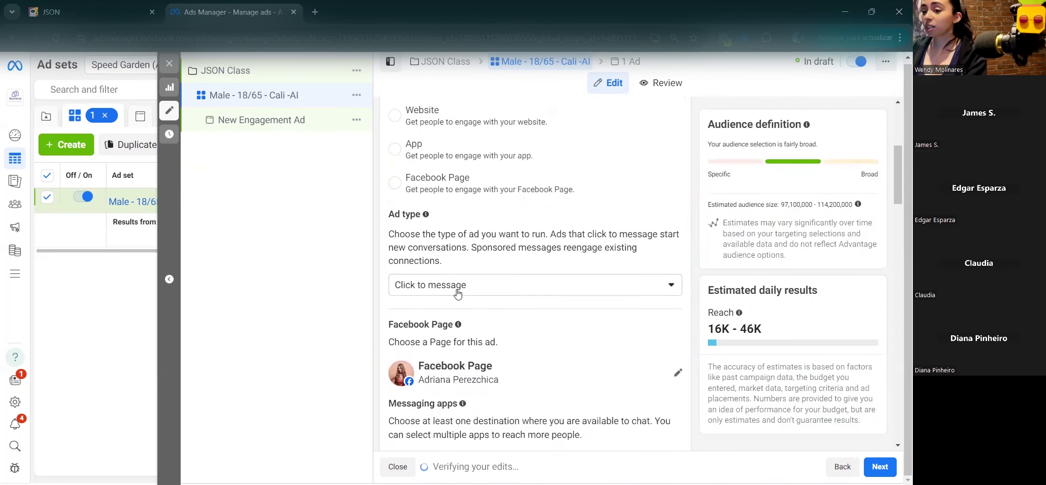
{"action": "left_click", "coordinate": [475, 334]}
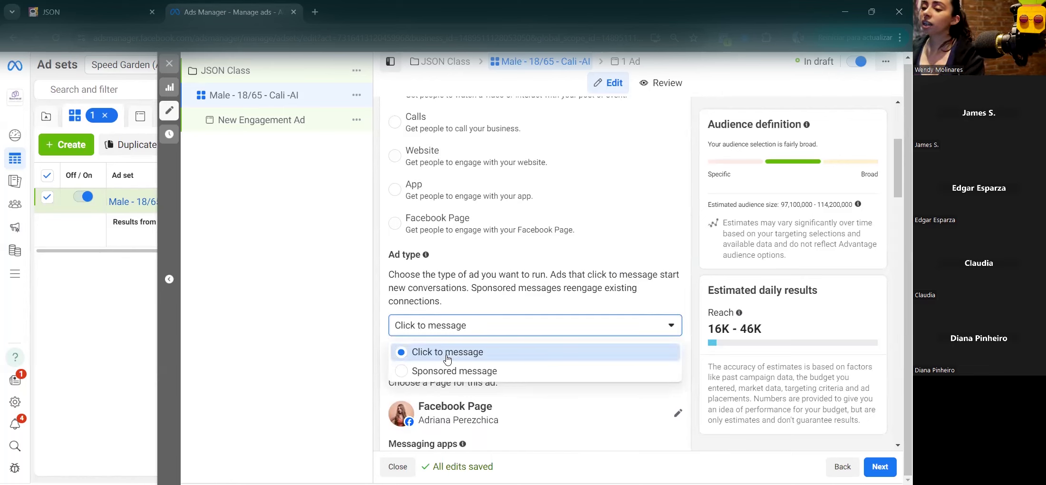
{"action": "left_click", "coordinate": [447, 354]}
{"action": "scroll", "coordinate": [440, 366], "scroll_direction": "up", "scroll_amount": 1}
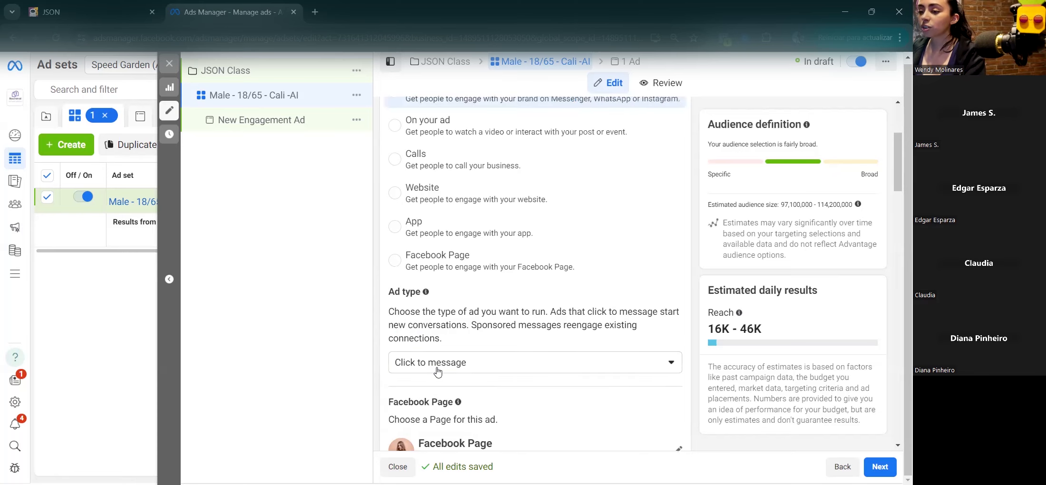
{"action": "left_click", "coordinate": [437, 370]}
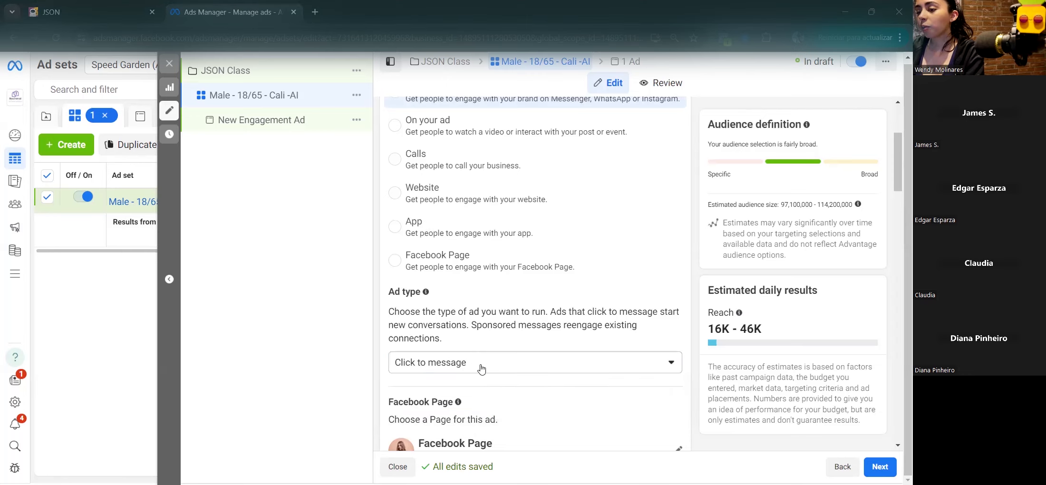
{"action": "left_click", "coordinate": [439, 362]}
{"action": "left_click", "coordinate": [421, 378]}
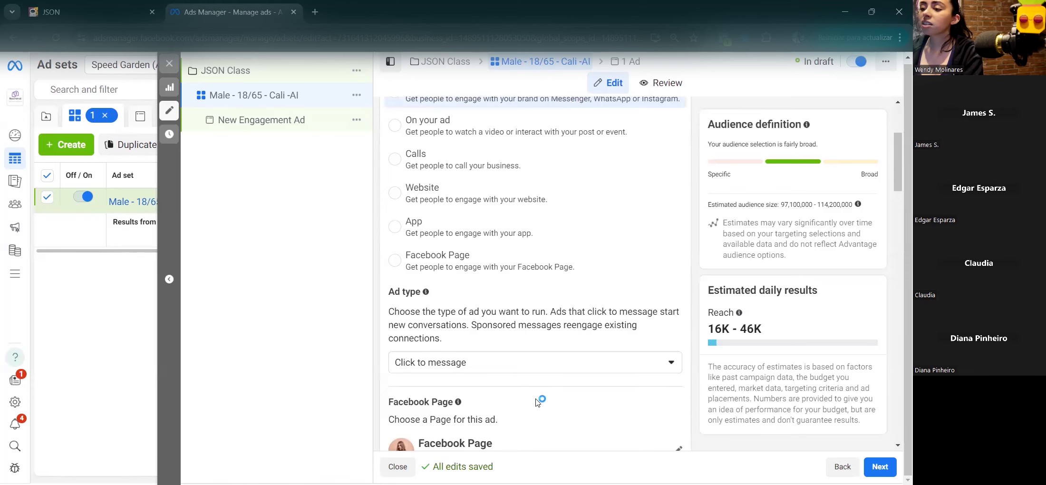
{"action": "scroll", "coordinate": [540, 401], "scroll_direction": "down", "scroll_amount": 1}
Step: Search 'play' in the Facebook Page list and select Play with my Bot
{"action": "left_click", "coordinate": [675, 407]}
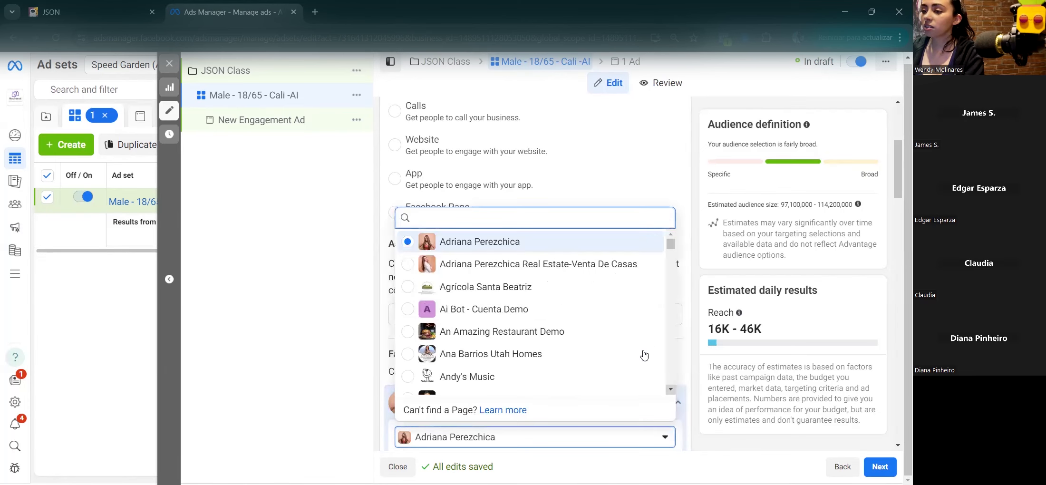
{"action": "type", "text": "play"}
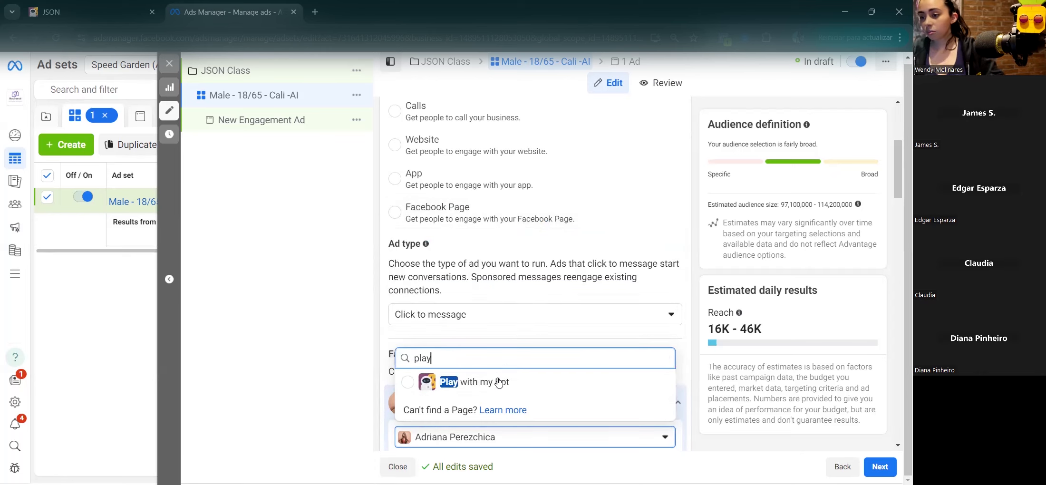
{"action": "left_click", "coordinate": [57, 10]}
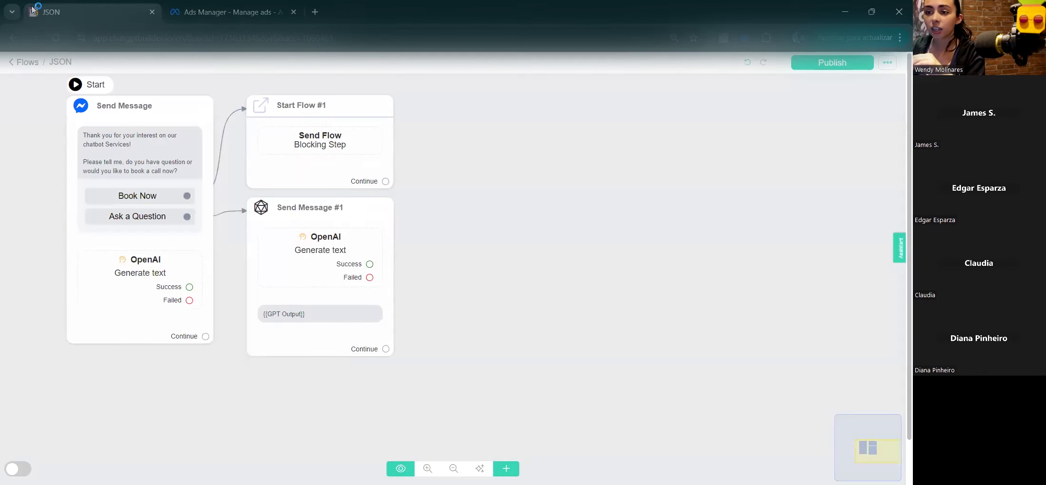
{"action": "left_click", "coordinate": [228, 12]}
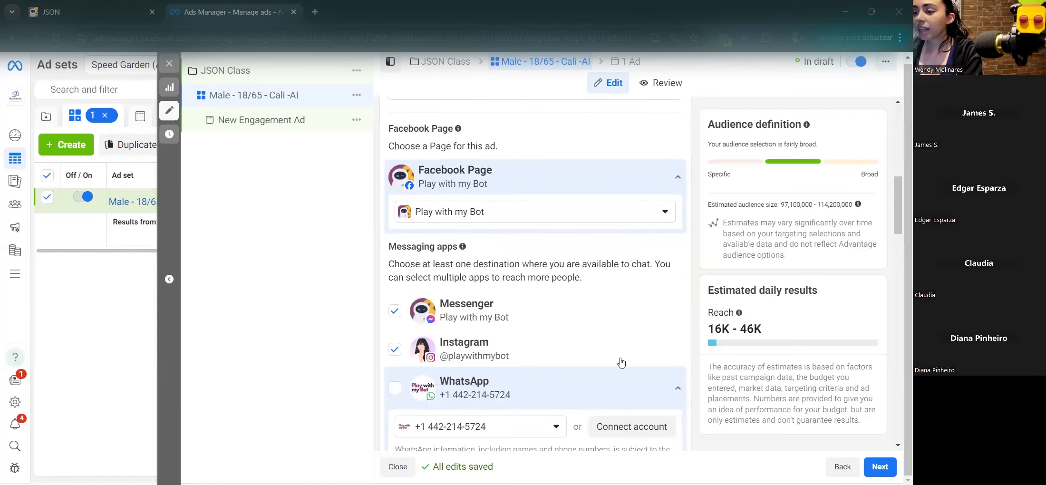
Step: Uncheck Instagram under Messaging apps, leaving Messenger checked and WhatsApp unchecked
{"action": "left_click", "coordinate": [395, 350]}
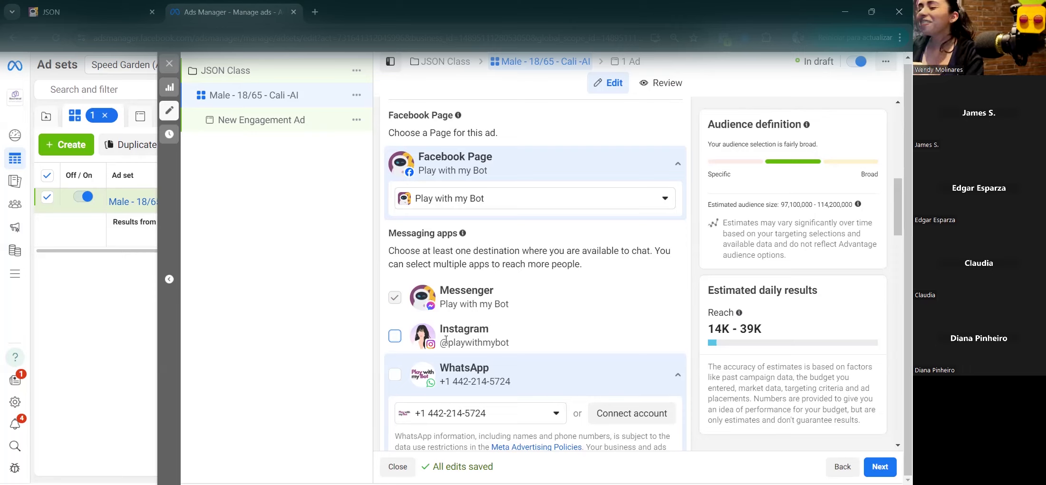
{"action": "left_click_drag", "start_coordinate": [439, 331], "coordinate": [523, 332]}
{"action": "left_click_drag", "start_coordinate": [437, 368], "coordinate": [504, 369]}
{"action": "left_click", "coordinate": [505, 369]}
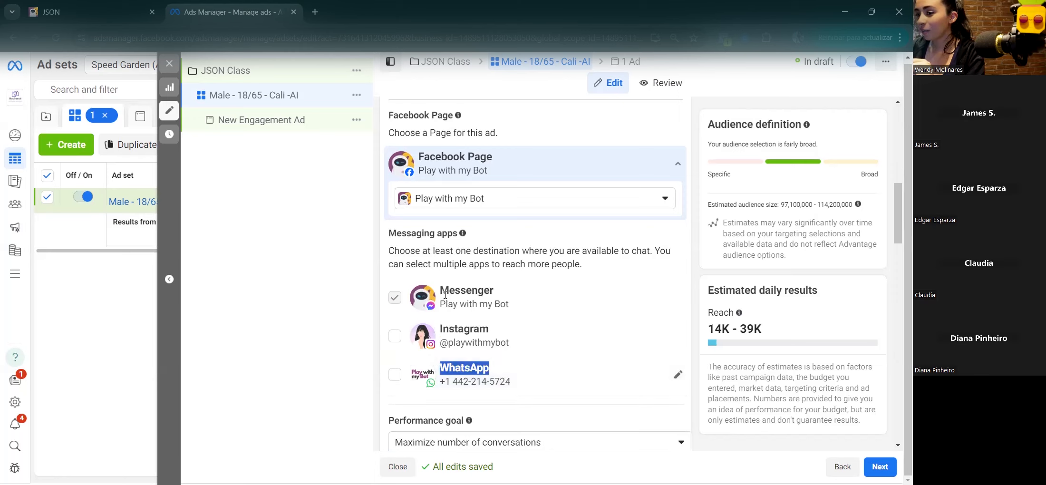
{"action": "left_click", "coordinate": [472, 293]}
{"action": "double_click", "coordinate": [471, 293]}
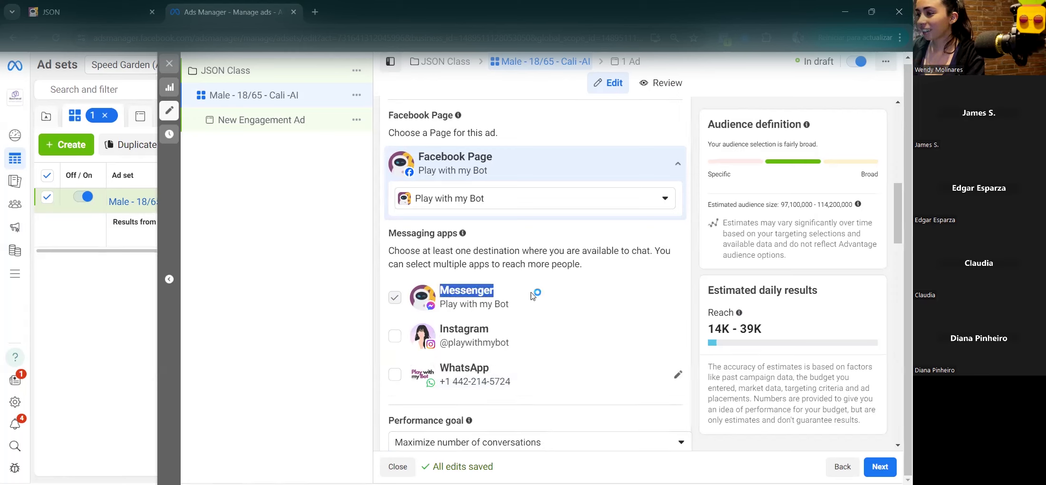
{"action": "scroll", "coordinate": [532, 295], "scroll_direction": "down", "scroll_amount": 3}
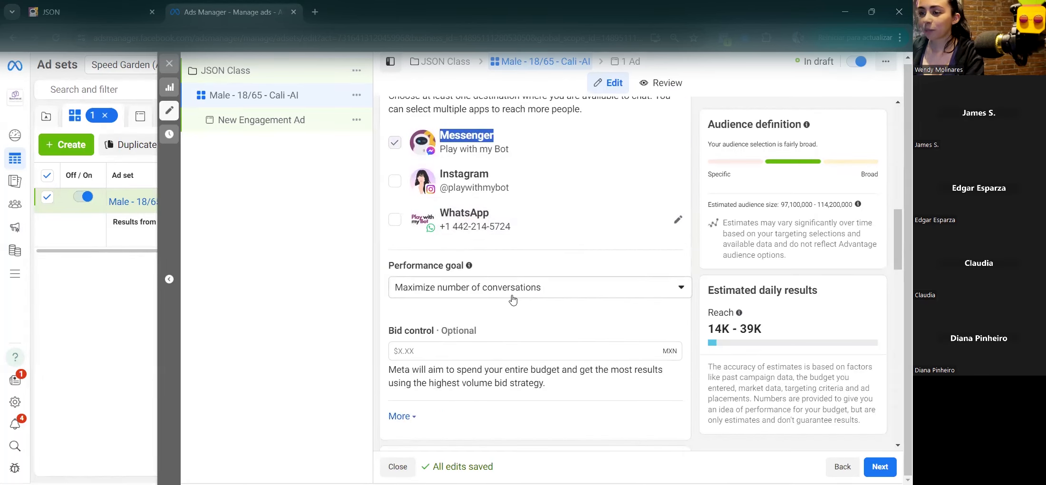
Step: Keep Maximize number of conversations as the performance goal and expand the charging and delivery details
{"action": "left_click", "coordinate": [540, 269]}
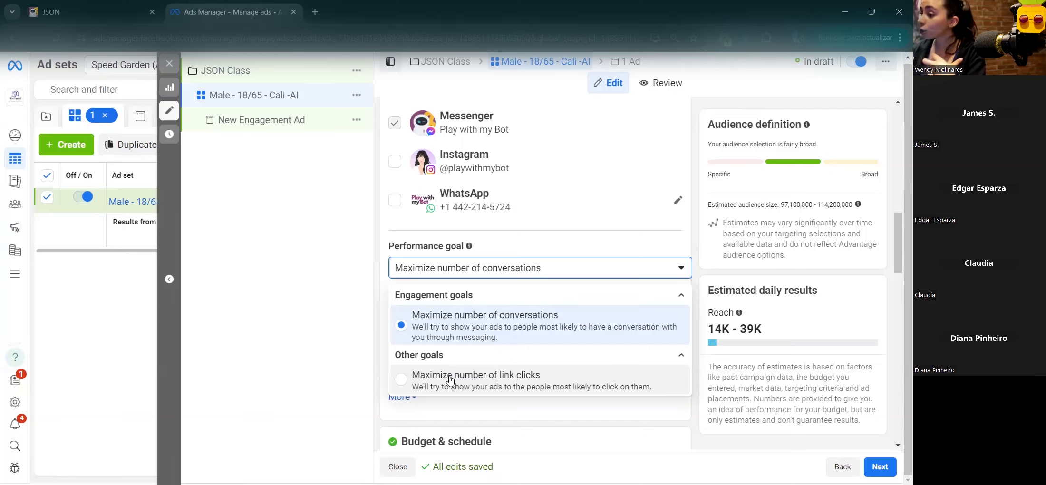
{"action": "left_click", "coordinate": [451, 325]}
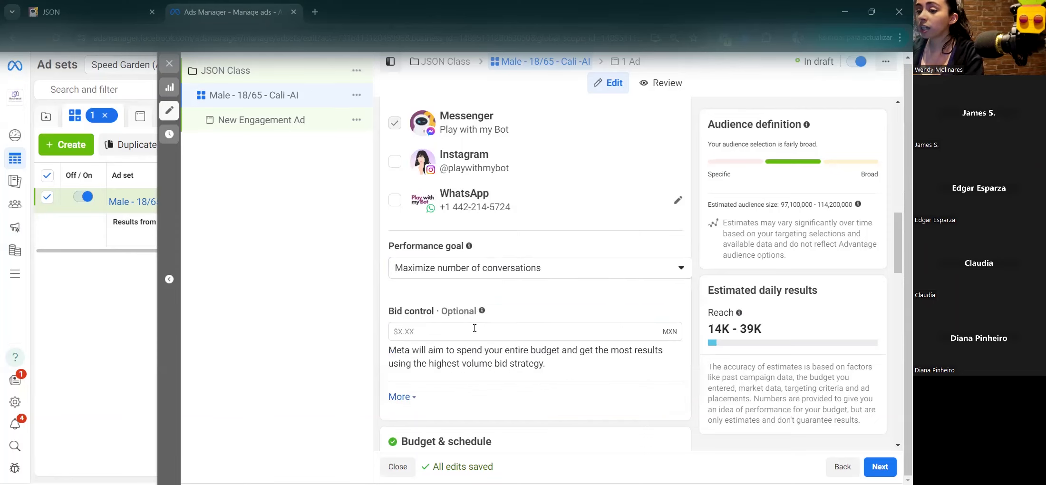
{"action": "scroll", "coordinate": [475, 328], "scroll_direction": "down", "scroll_amount": 1}
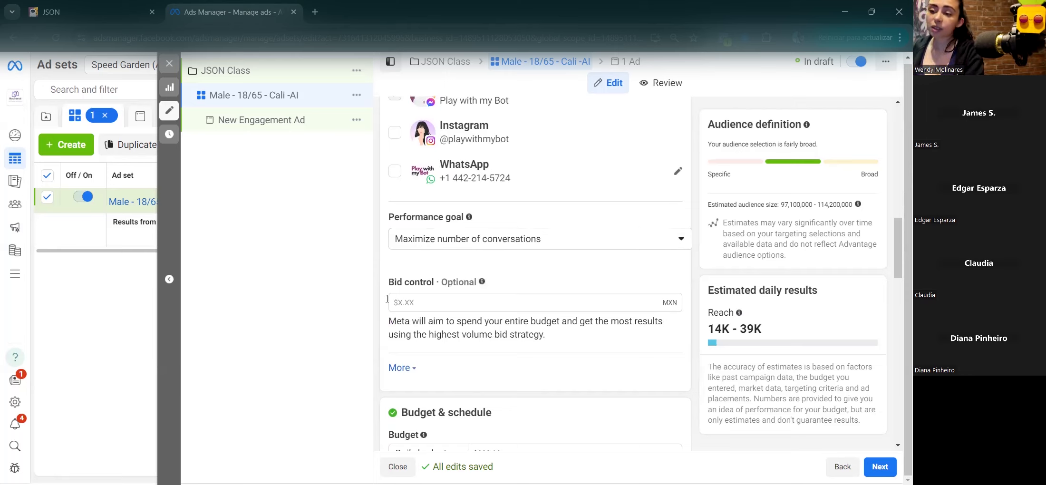
{"action": "left_click", "coordinate": [400, 368]}
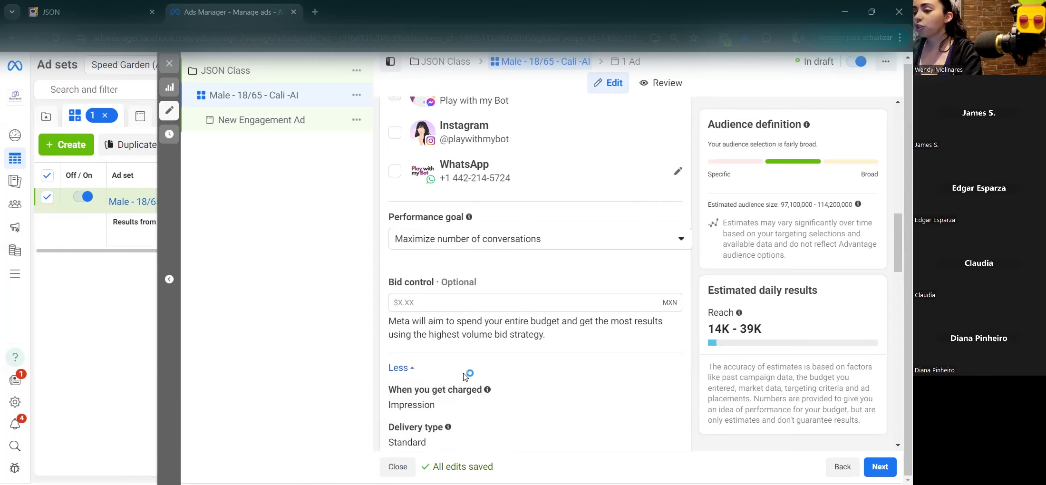
{"action": "scroll", "coordinate": [471, 378], "scroll_direction": "down", "scroll_amount": 5}
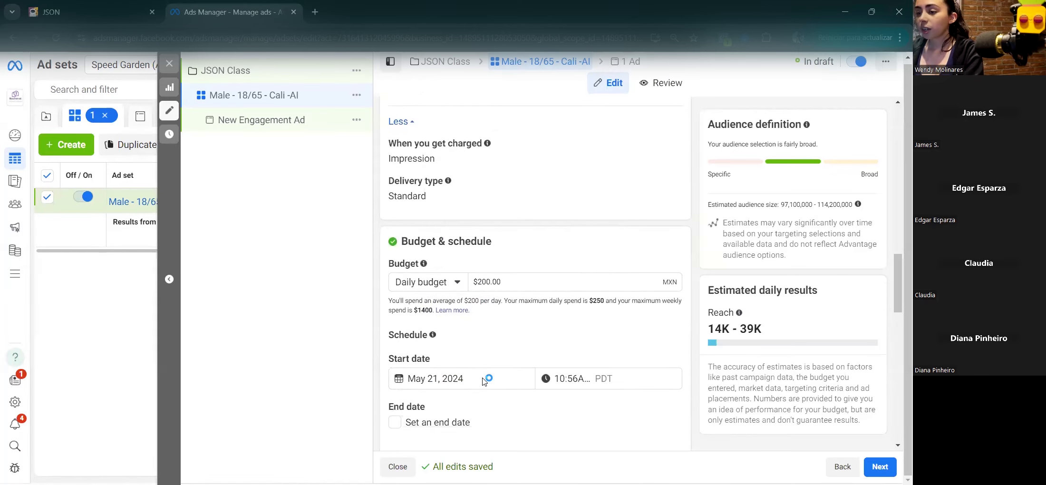
Step: Try a $3,500.00 Lifetime budget, then revert to the $200.00 Daily budget
{"action": "left_click", "coordinate": [404, 290]}
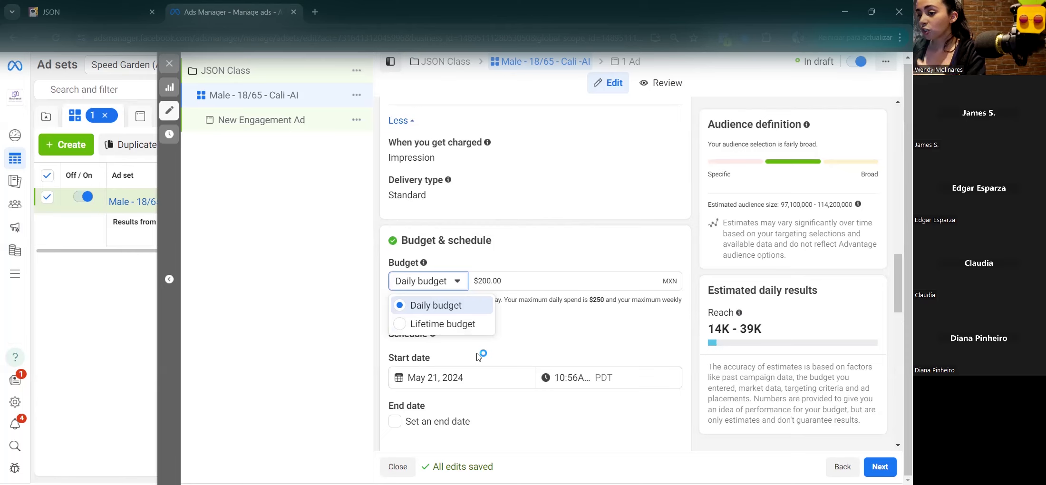
{"action": "left_click", "coordinate": [400, 325]}
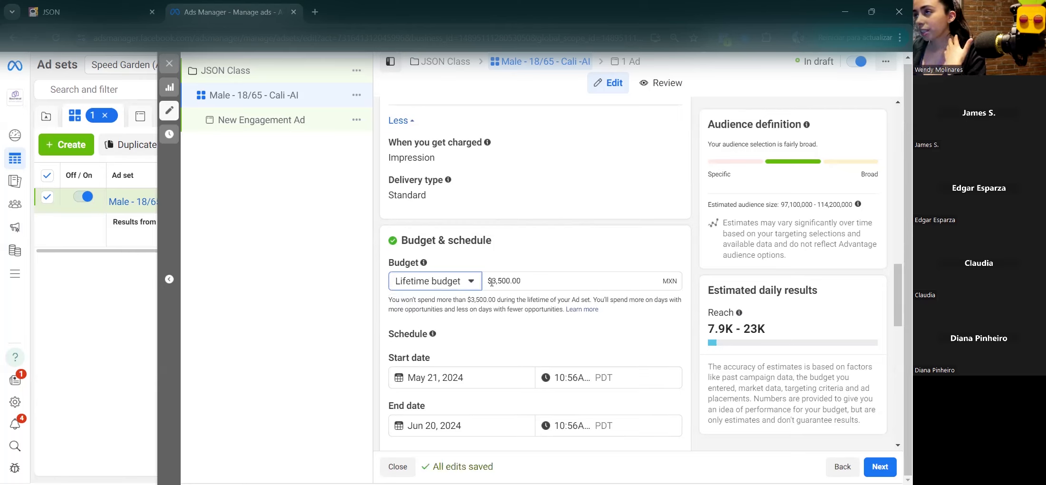
{"action": "left_click_drag", "start_coordinate": [492, 285], "coordinate": [609, 281]}
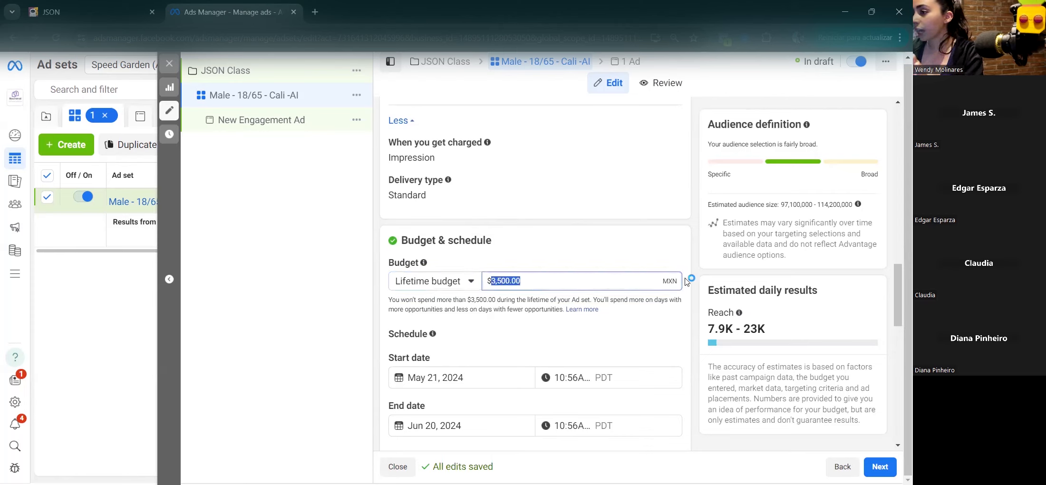
{"action": "left_click", "coordinate": [433, 282]}
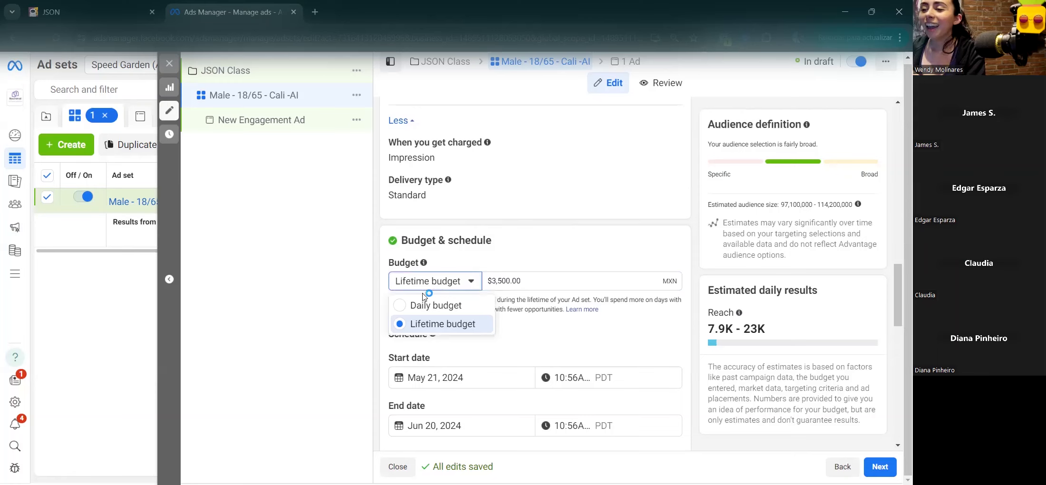
{"action": "left_click", "coordinate": [403, 306]}
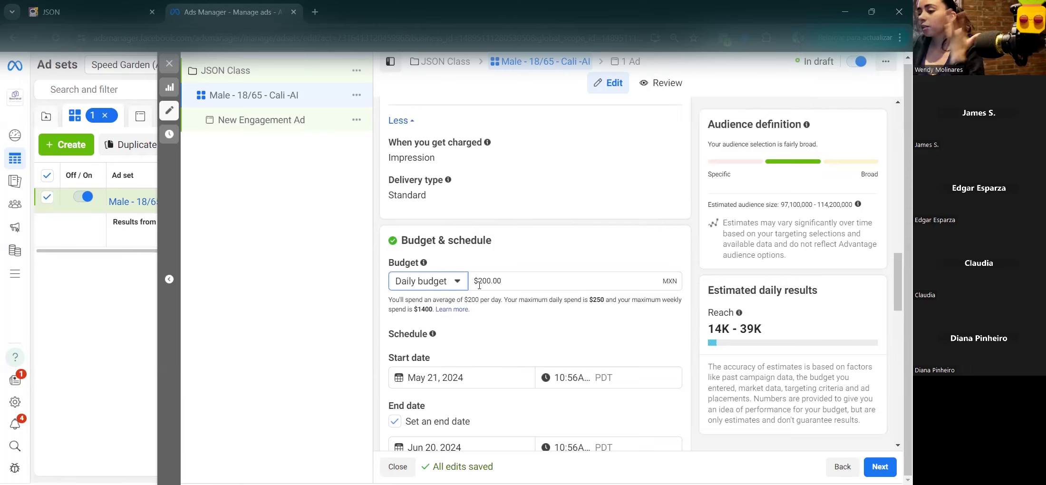
Step: Edit the ad set's Locations and remove Mexico from the target locations
{"action": "scroll", "coordinate": [475, 332], "scroll_direction": "down", "scroll_amount": 2}
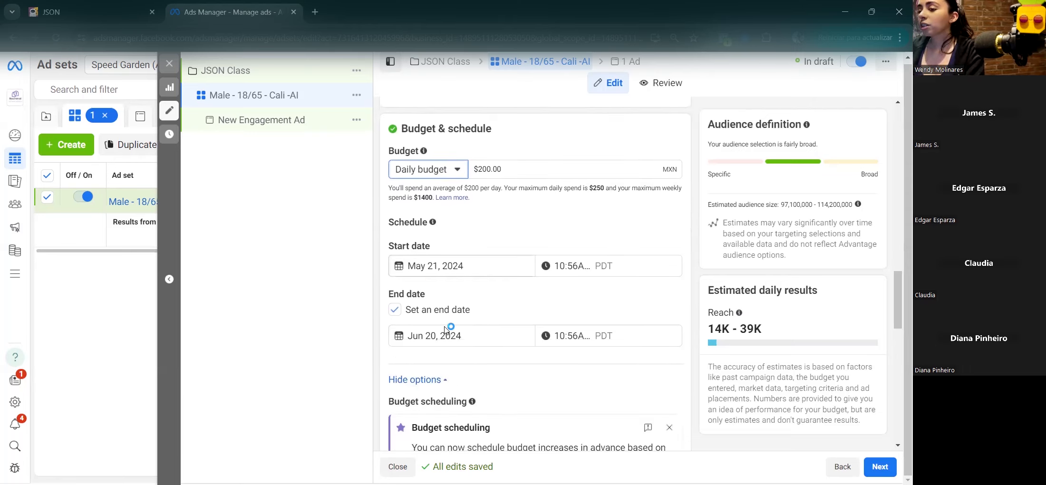
{"action": "scroll", "coordinate": [446, 338], "scroll_direction": "down", "scroll_amount": 5}
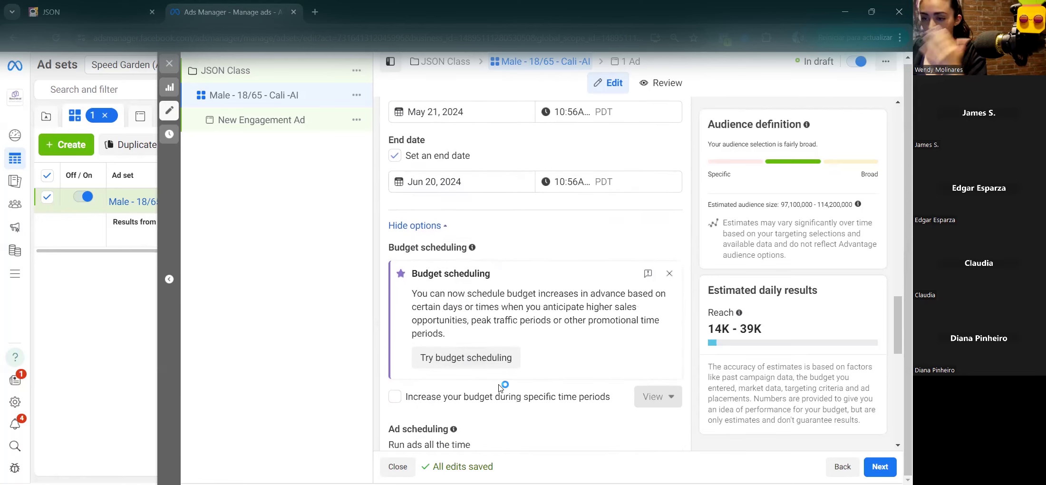
{"action": "scroll", "coordinate": [503, 384], "scroll_direction": "down", "scroll_amount": 5}
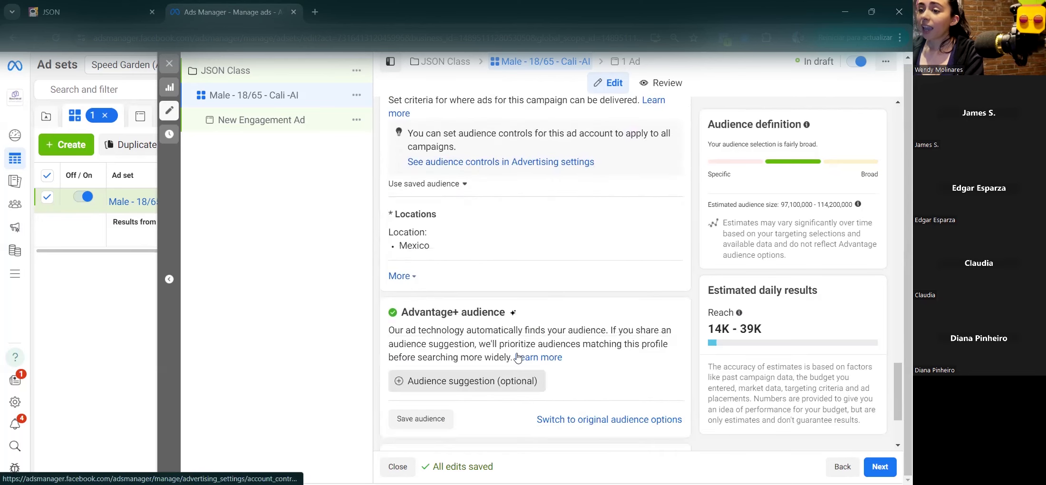
{"action": "scroll", "coordinate": [502, 242], "scroll_direction": "up", "scroll_amount": 2}
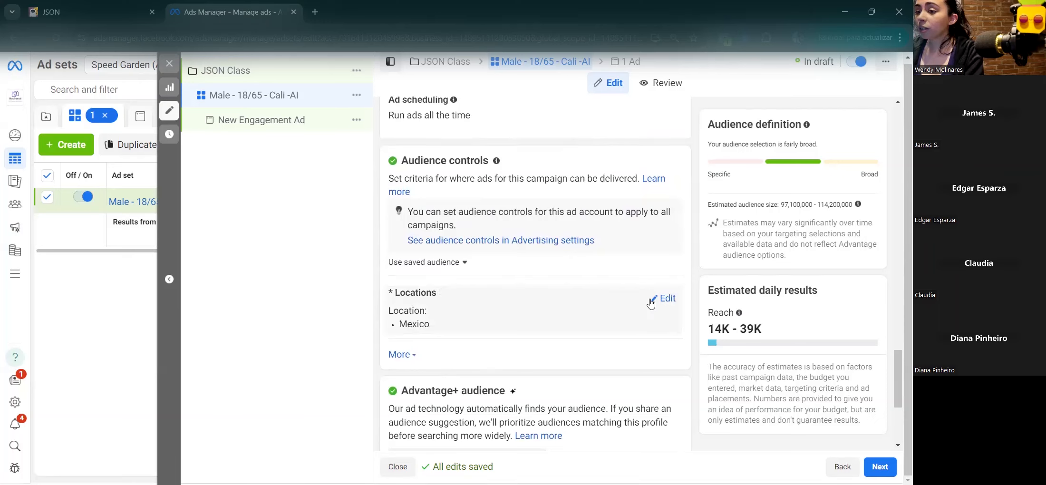
{"action": "left_click", "coordinate": [666, 298]}
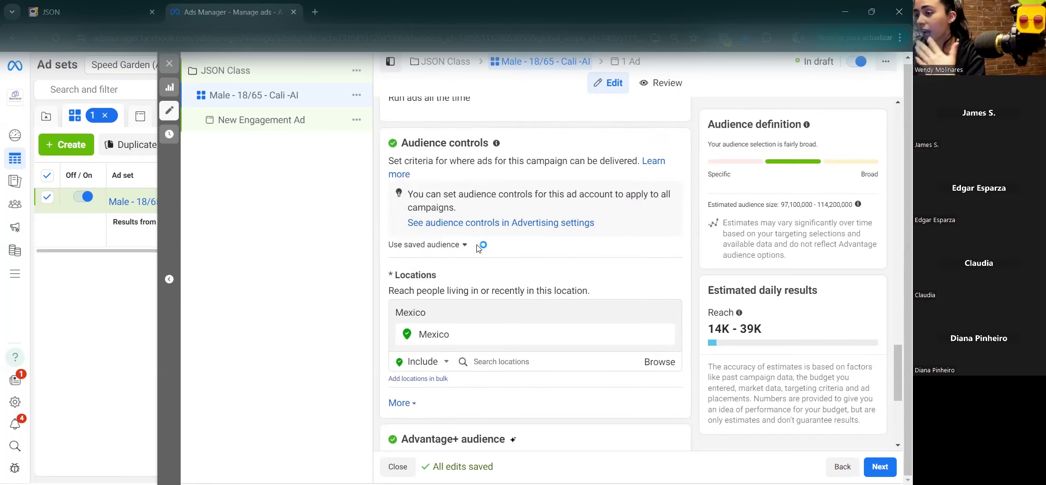
{"action": "scroll", "coordinate": [478, 254], "scroll_direction": "down", "scroll_amount": 1}
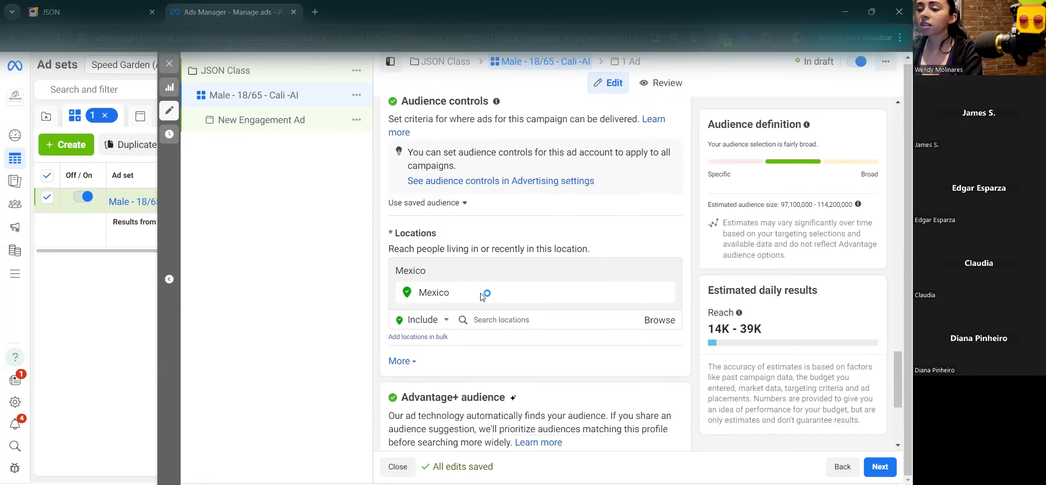
{"action": "left_click", "coordinate": [504, 319]}
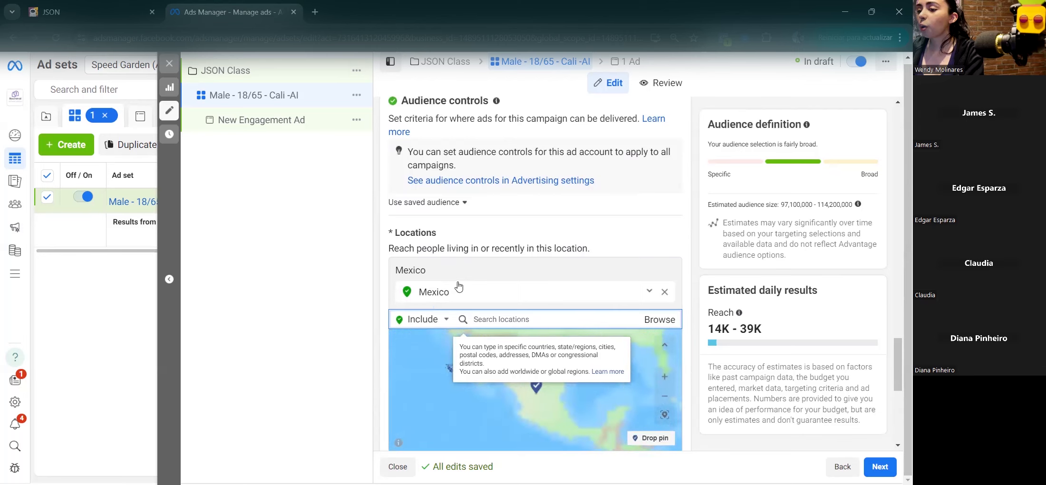
{"action": "left_click", "coordinate": [664, 293]}
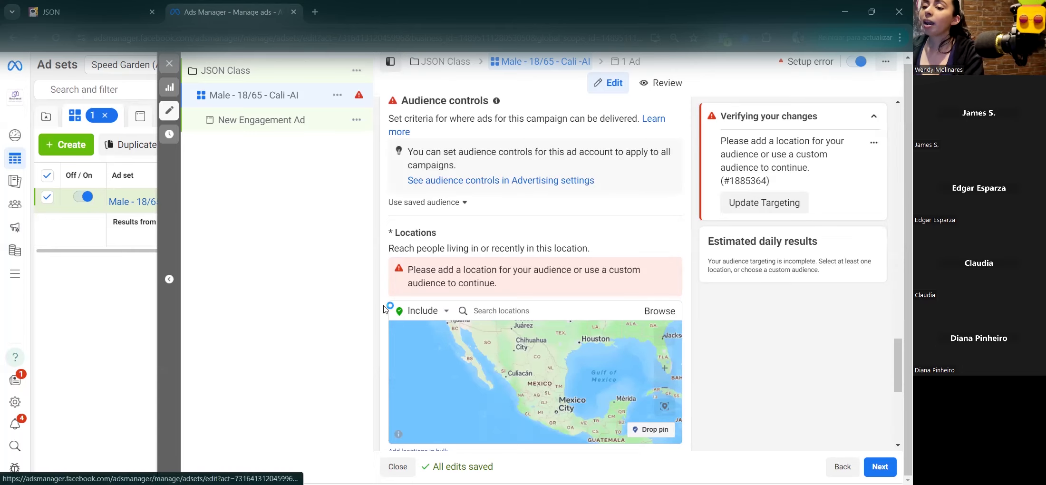
{"action": "scroll", "coordinate": [385, 309], "scroll_direction": "down", "scroll_amount": 1}
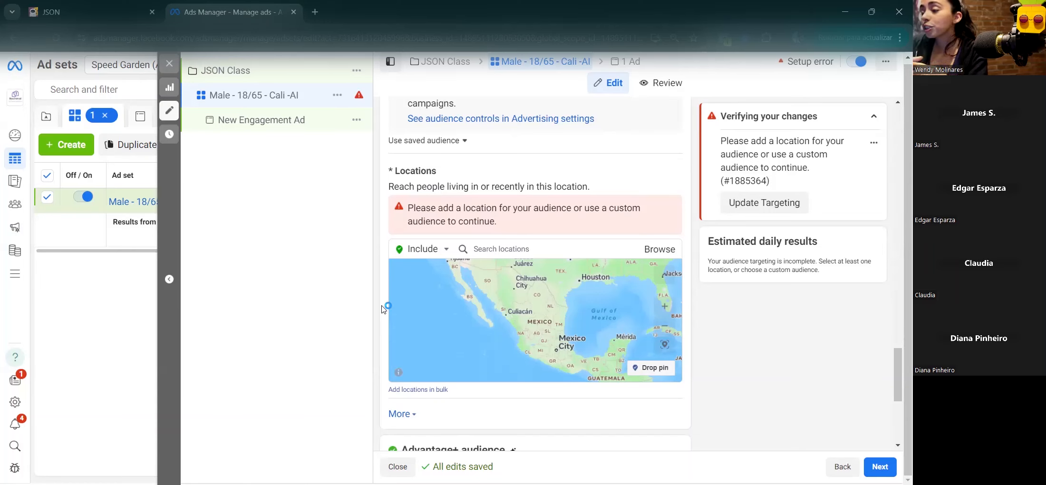
{"action": "scroll", "coordinate": [385, 308], "scroll_direction": "down", "scroll_amount": 3}
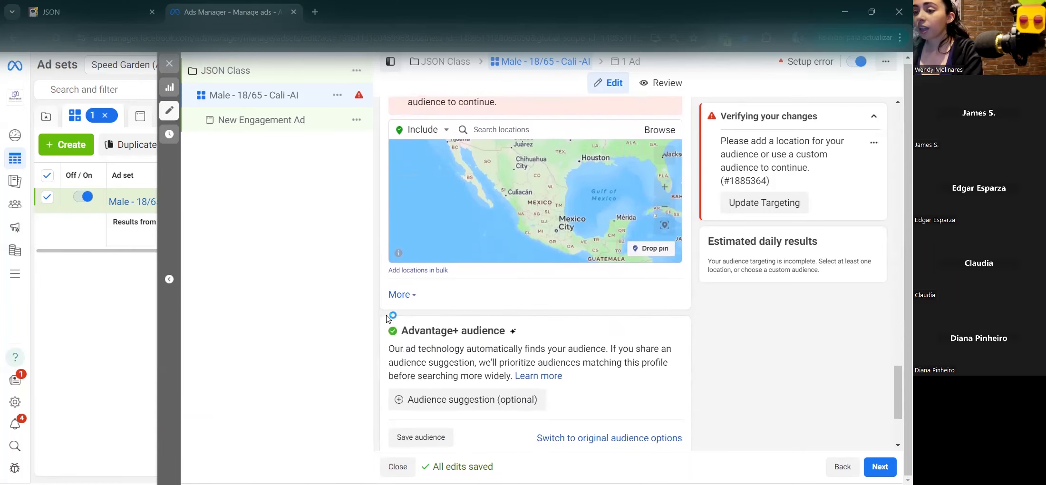
Step: Expand the extra audience options, making minimum age editable and viewing custom audience exclusions
{"action": "left_click", "coordinate": [406, 261]}
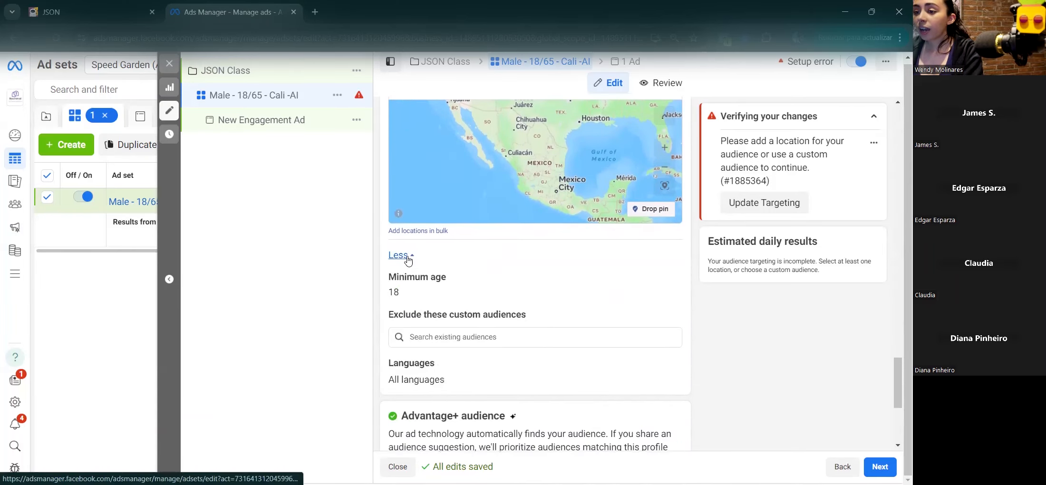
{"action": "scroll", "coordinate": [450, 268], "scroll_direction": "down", "scroll_amount": 1}
{"action": "left_click", "coordinate": [460, 268]}
{"action": "left_click", "coordinate": [507, 313]}
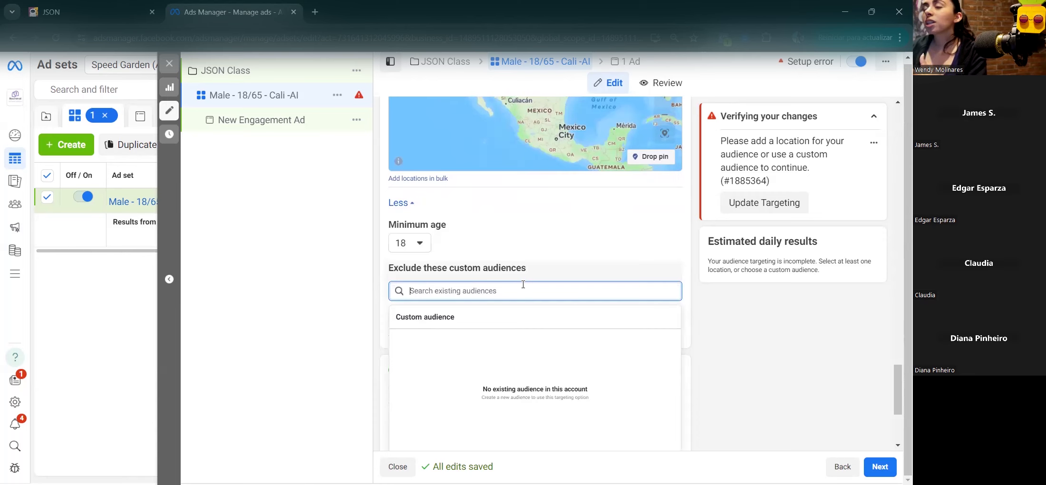
{"action": "scroll", "coordinate": [518, 284], "scroll_direction": "down", "scroll_amount": 1}
{"action": "left_click", "coordinate": [473, 210]}
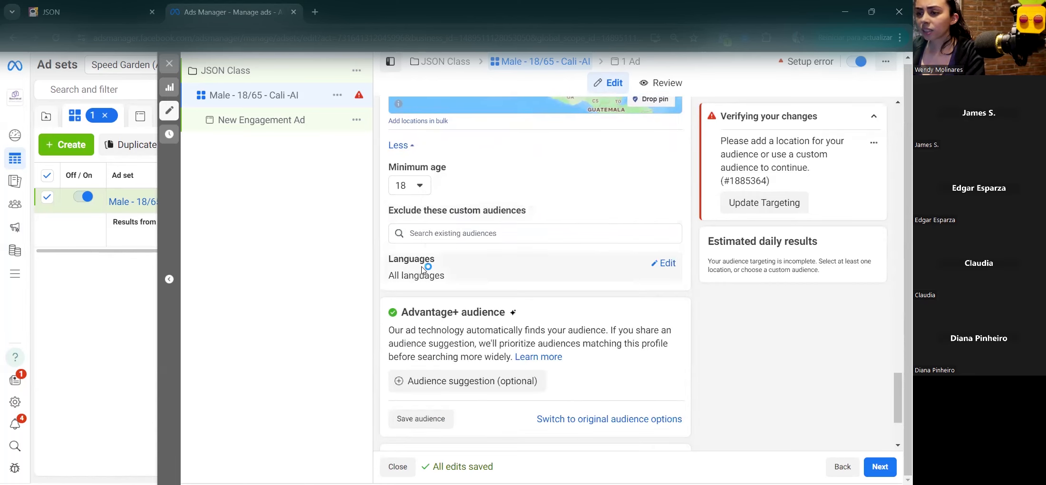
Step: Open Languages for editing, then switch to the original audience options with Use original audience
{"action": "left_click", "coordinate": [659, 270]}
{"action": "scroll", "coordinate": [661, 266], "scroll_direction": "up", "scroll_amount": 7}
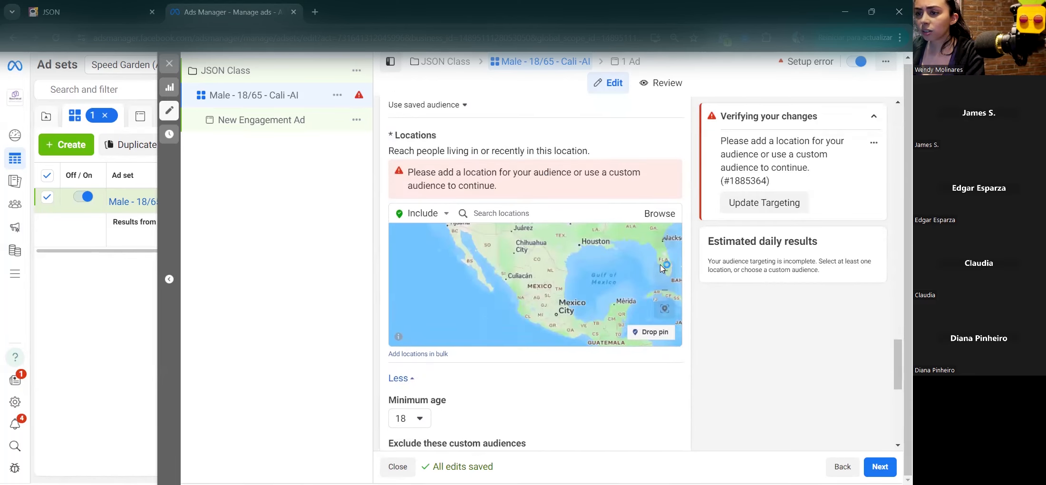
{"action": "scroll", "coordinate": [661, 265], "scroll_direction": "up", "scroll_amount": 8}
{"action": "scroll", "coordinate": [661, 267], "scroll_direction": "down", "scroll_amount": 16}
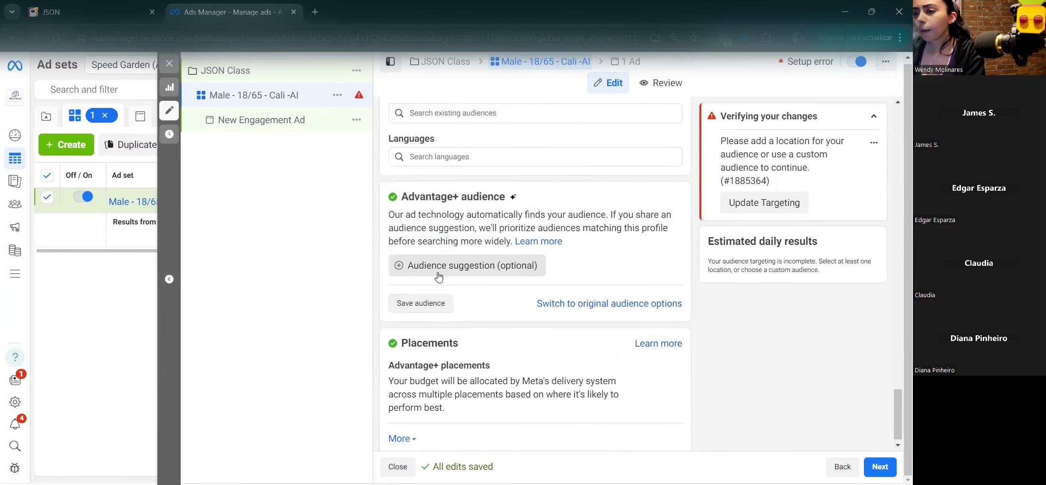
{"action": "scroll", "coordinate": [577, 350], "scroll_direction": "up", "scroll_amount": 1}
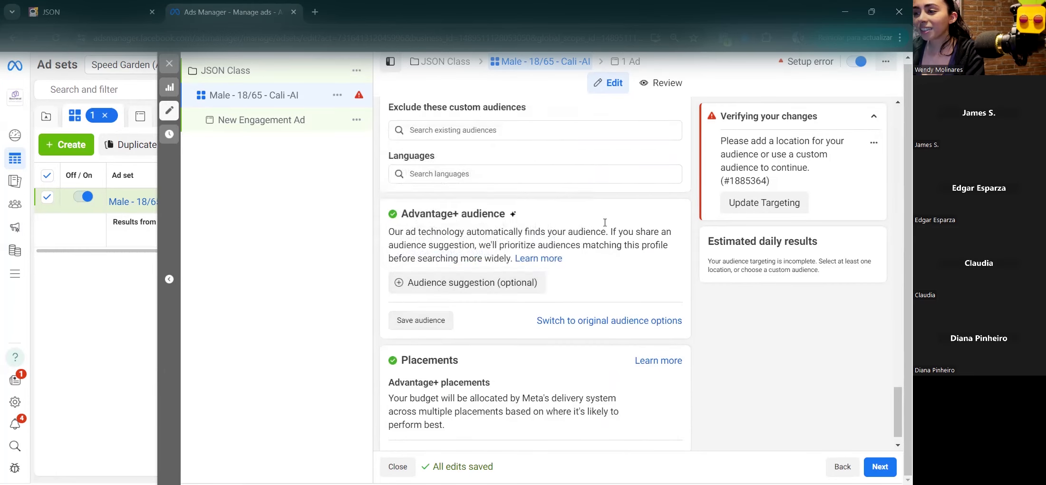
{"action": "left_click", "coordinate": [540, 335]}
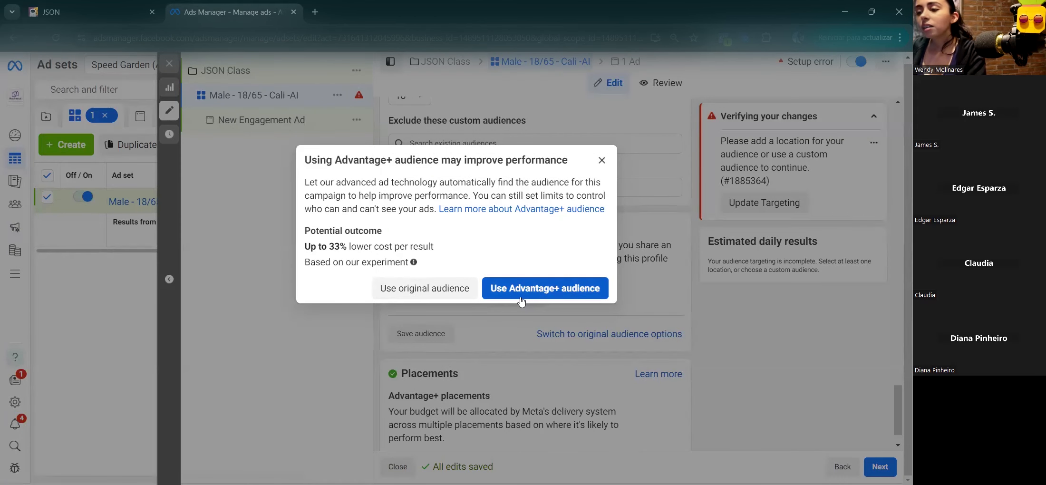
{"action": "left_click", "coordinate": [419, 288]}
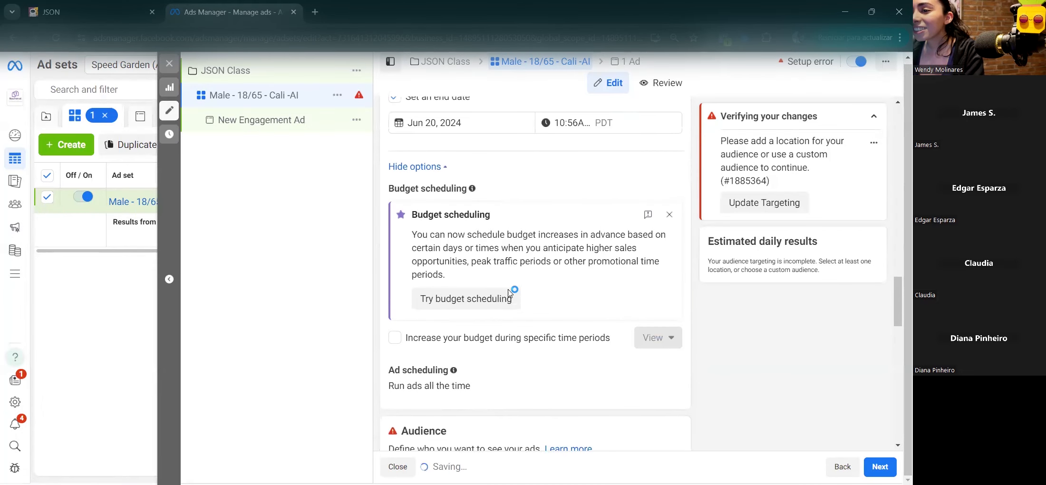
{"action": "scroll", "coordinate": [509, 298], "scroll_direction": "down", "scroll_amount": 1}
{"action": "scroll", "coordinate": [509, 308], "scroll_direction": "down", "scroll_amount": 8}
{"action": "scroll", "coordinate": [510, 308], "scroll_direction": "down", "scroll_amount": 8}
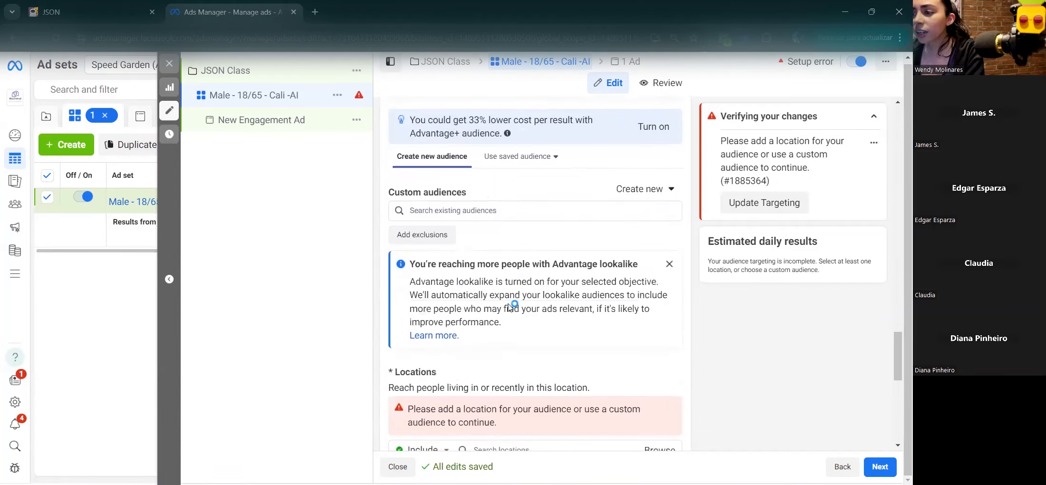
{"action": "scroll", "coordinate": [509, 310], "scroll_direction": "up", "scroll_amount": 1}
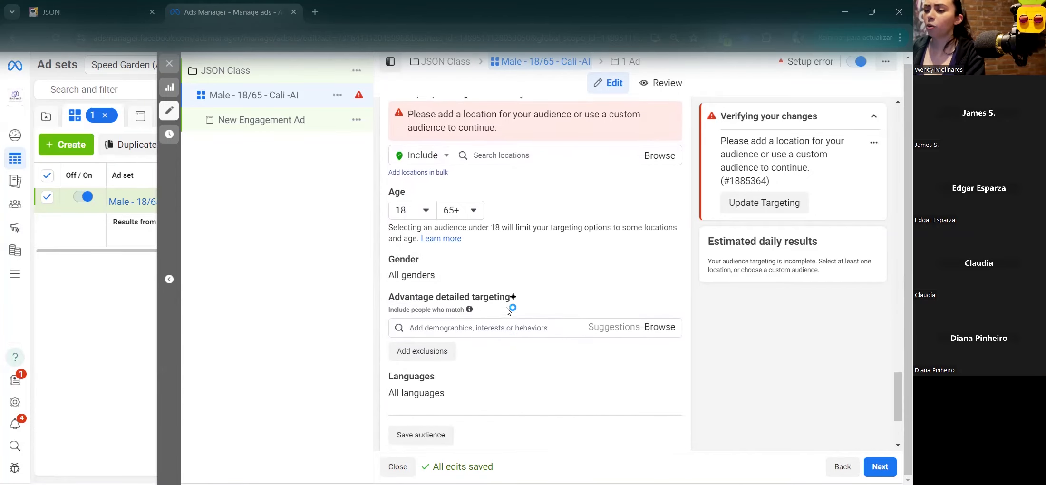
{"action": "left_click", "coordinate": [665, 267]}
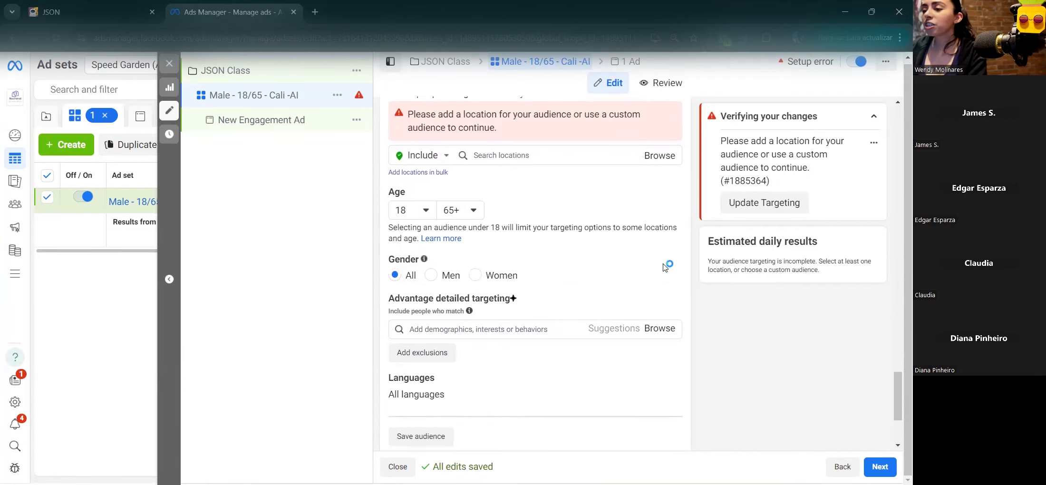
{"action": "left_click", "coordinate": [532, 330]}
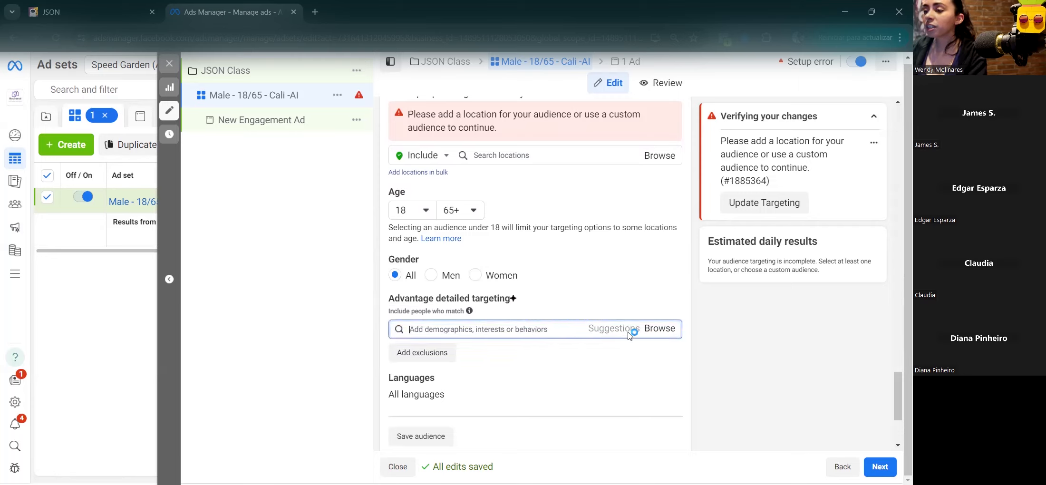
{"action": "left_click", "coordinate": [651, 334]}
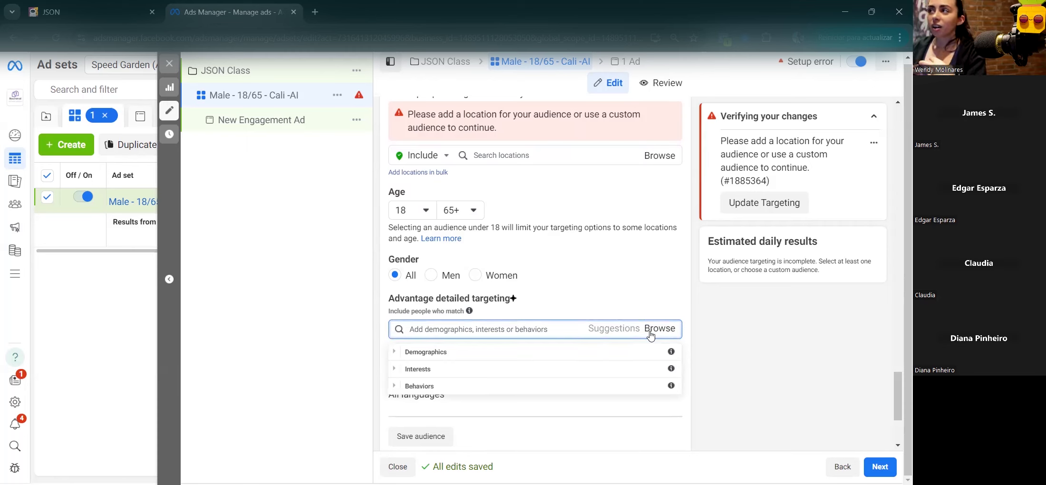
{"action": "left_click", "coordinate": [394, 353]}
{"action": "left_click", "coordinate": [396, 404]}
{"action": "left_click", "coordinate": [410, 420]}
{"action": "scroll", "coordinate": [412, 422], "scroll_direction": "down", "scroll_amount": 1}
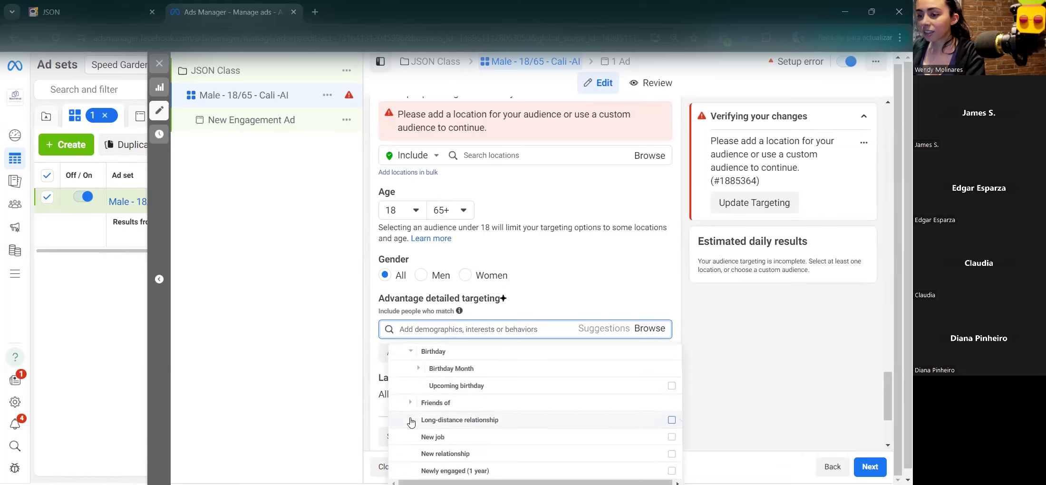
{"action": "left_click", "coordinate": [417, 369]}
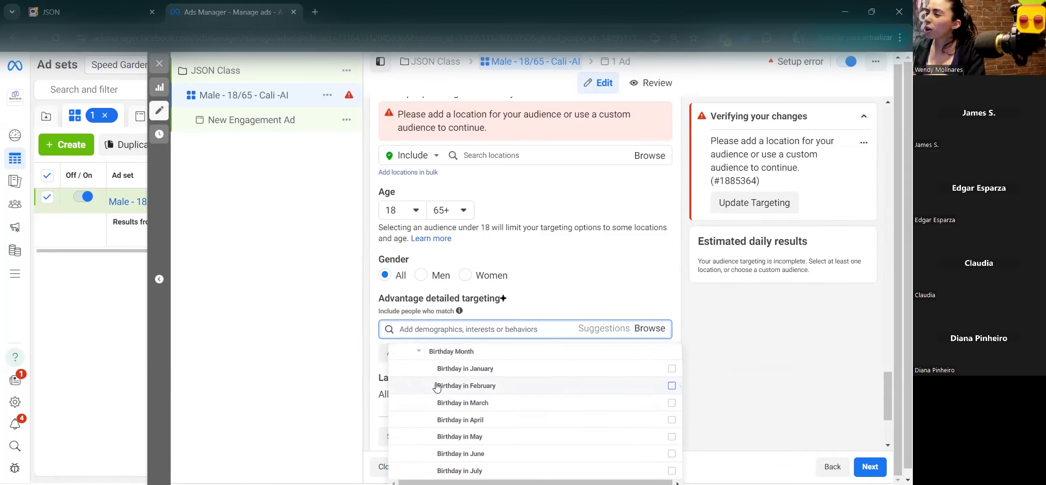
{"action": "mouse_move", "coordinate": [437, 387]}
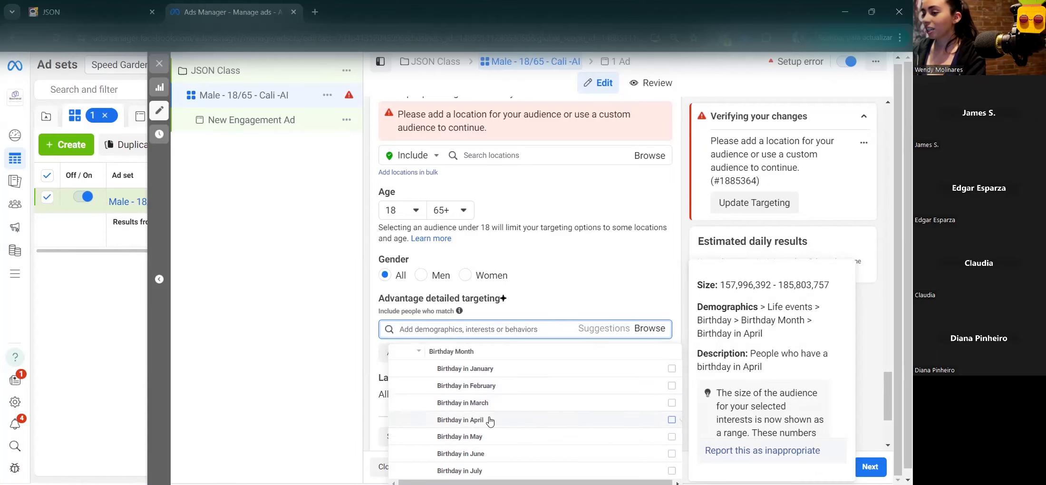
{"action": "scroll", "coordinate": [490, 421], "scroll_direction": "down", "scroll_amount": 1}
{"action": "scroll", "coordinate": [490, 421], "scroll_direction": "down", "scroll_amount": 1}
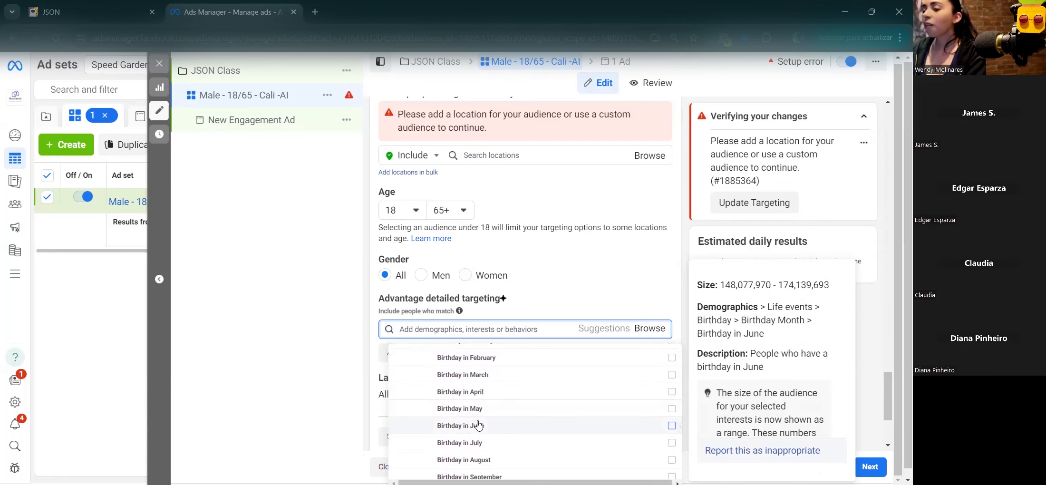
{"action": "left_click", "coordinate": [671, 426]}
{"action": "left_click", "coordinate": [671, 426]}
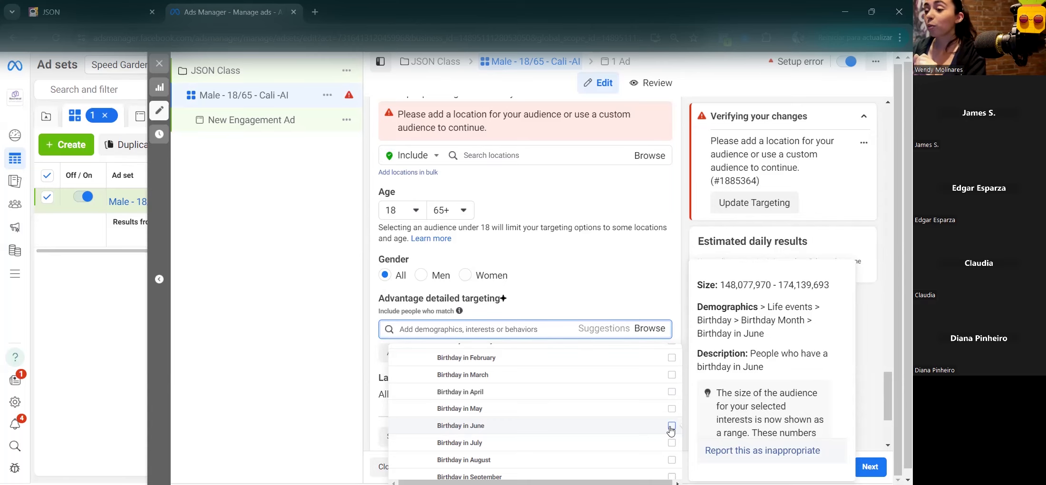
{"action": "left_click", "coordinate": [375, 339]}
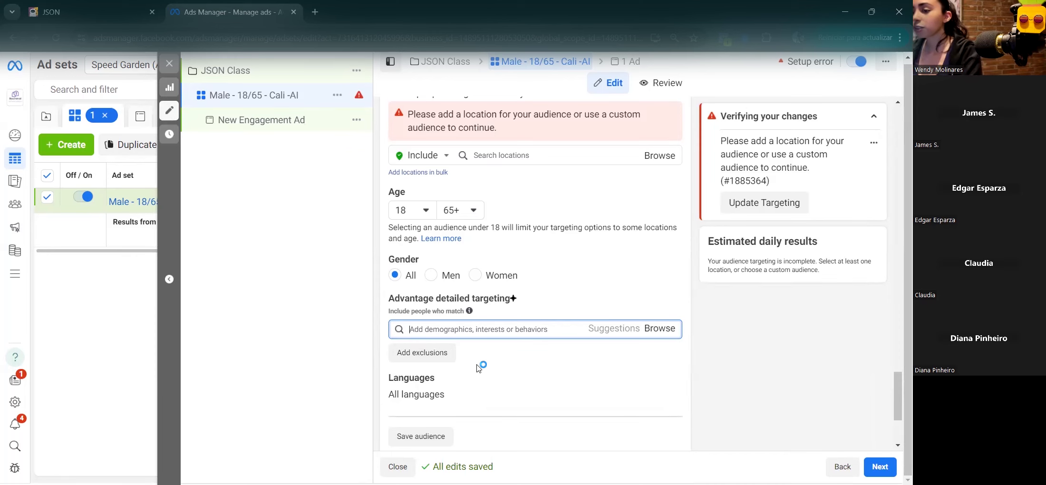
{"action": "scroll", "coordinate": [471, 342], "scroll_direction": "down", "scroll_amount": 2}
{"action": "left_click", "coordinate": [671, 285]}
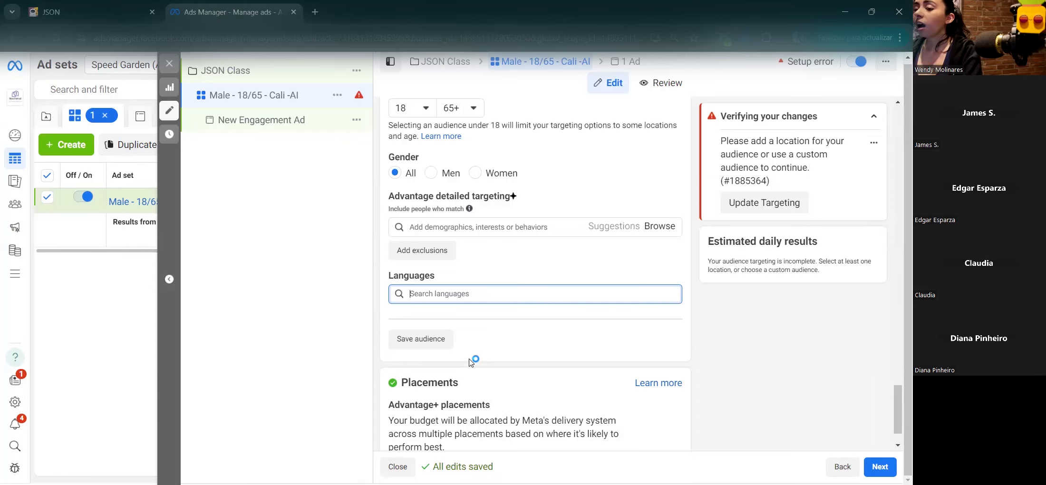
Step: Switch to manual placements and exclude Audience Network and Messenger
{"action": "scroll", "coordinate": [473, 361], "scroll_direction": "down", "scroll_amount": 1}
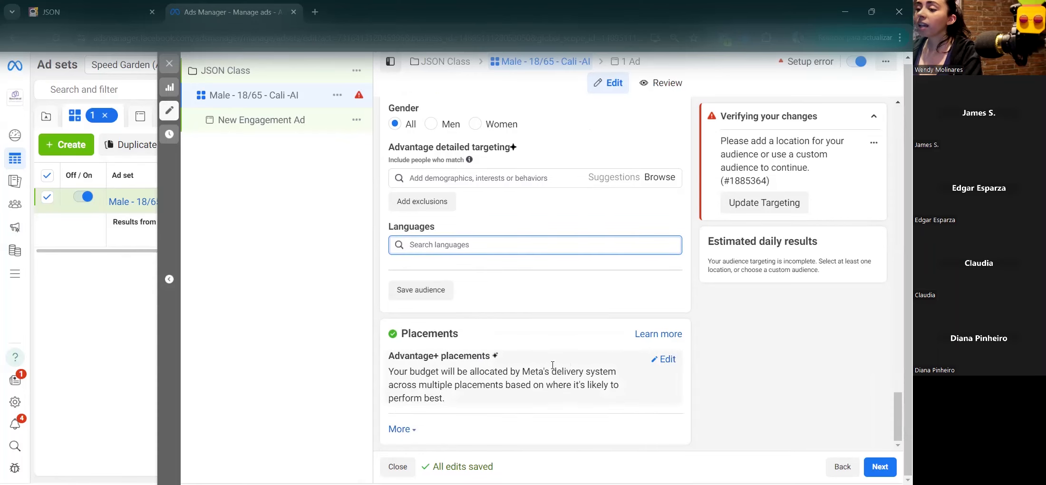
{"action": "left_click", "coordinate": [664, 361]}
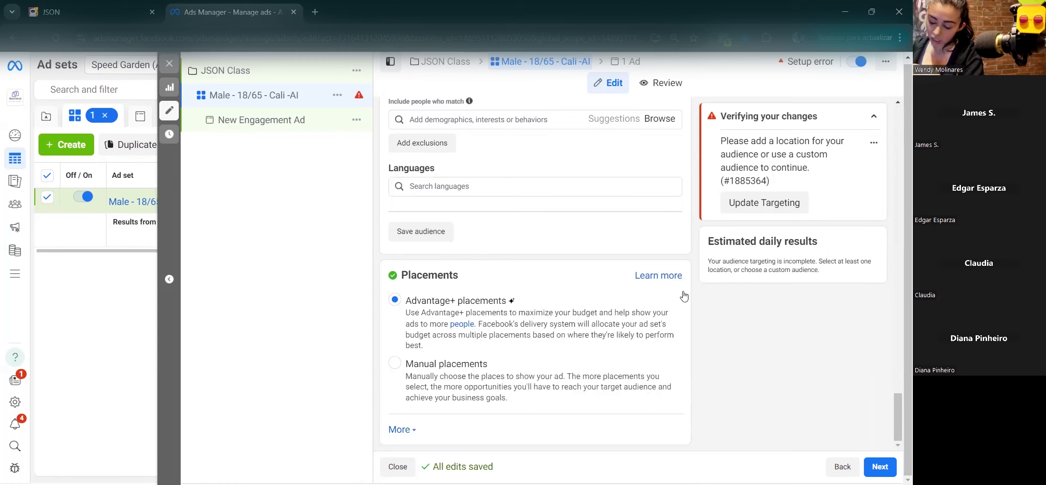
{"action": "left_click", "coordinate": [396, 367]}
{"action": "scroll", "coordinate": [447, 362], "scroll_direction": "down", "scroll_amount": 3}
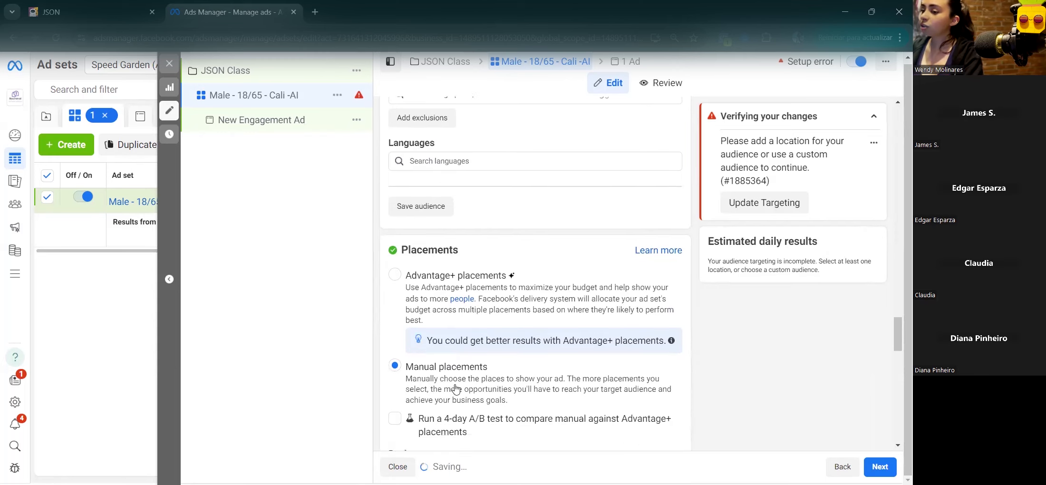
{"action": "scroll", "coordinate": [445, 357], "scroll_direction": "down", "scroll_amount": 3}
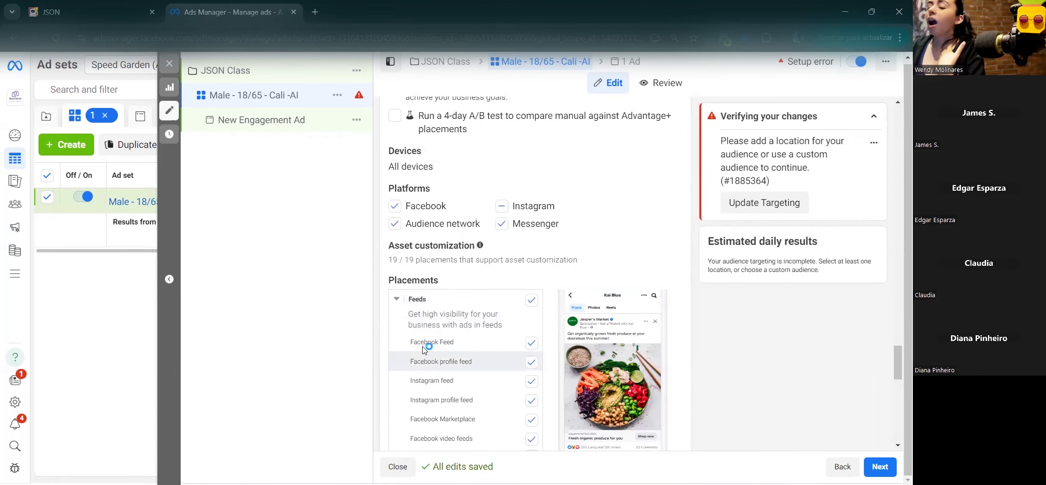
{"action": "left_click", "coordinate": [395, 224]}
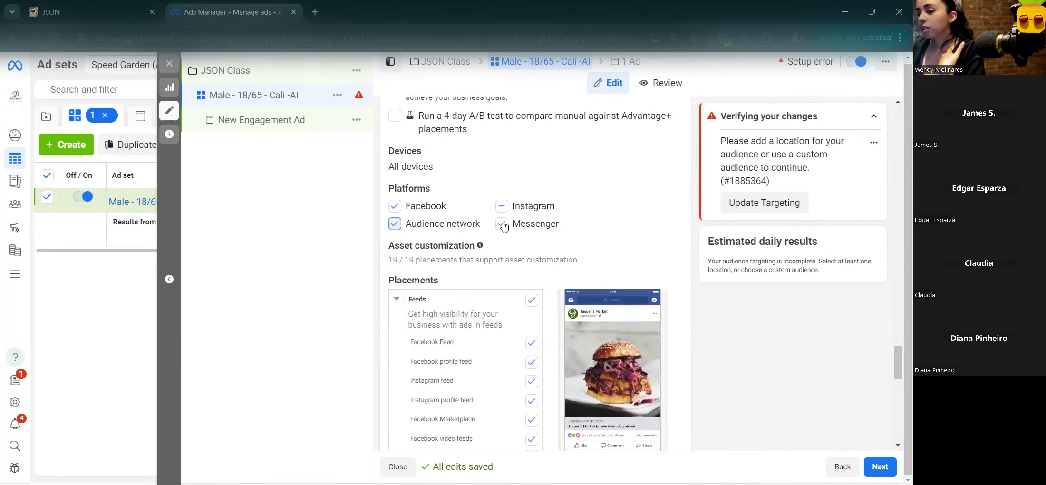
{"action": "left_click", "coordinate": [501, 225]}
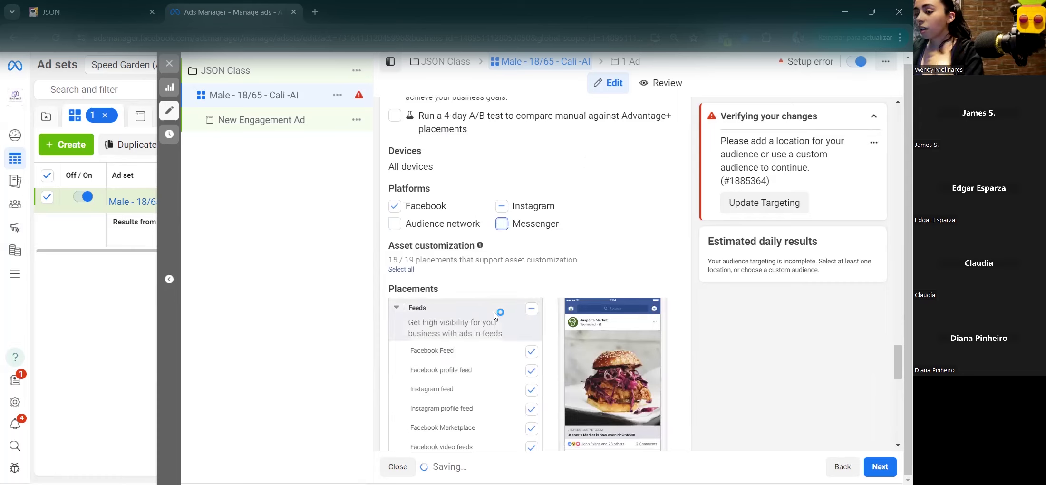
Step: Remove Instagram profile feed, Marketplace, video feeds, Stories and Reels, In-stream and Search results placements
{"action": "scroll", "coordinate": [495, 318], "scroll_direction": "down", "scroll_amount": 2}
{"action": "scroll", "coordinate": [494, 319], "scroll_direction": "down", "scroll_amount": 1}
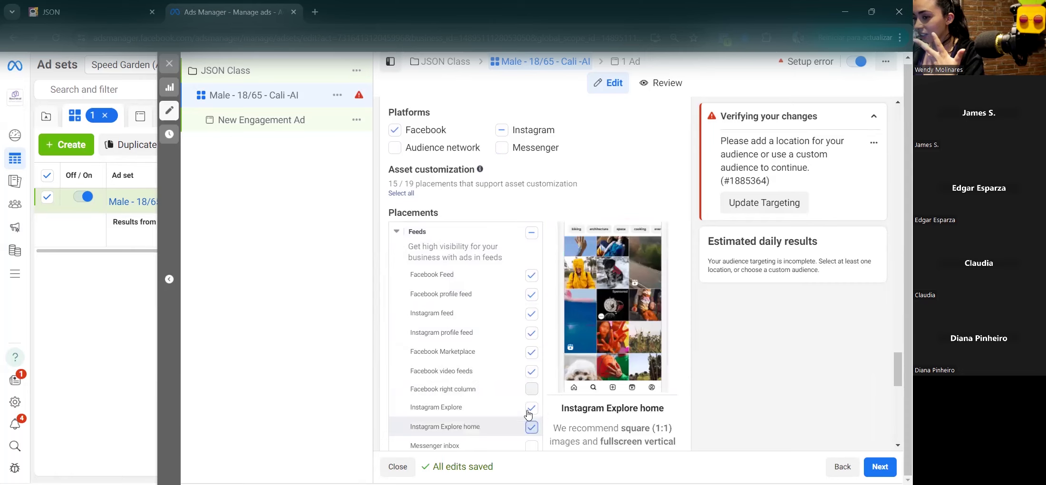
{"action": "left_click", "coordinate": [532, 336]}
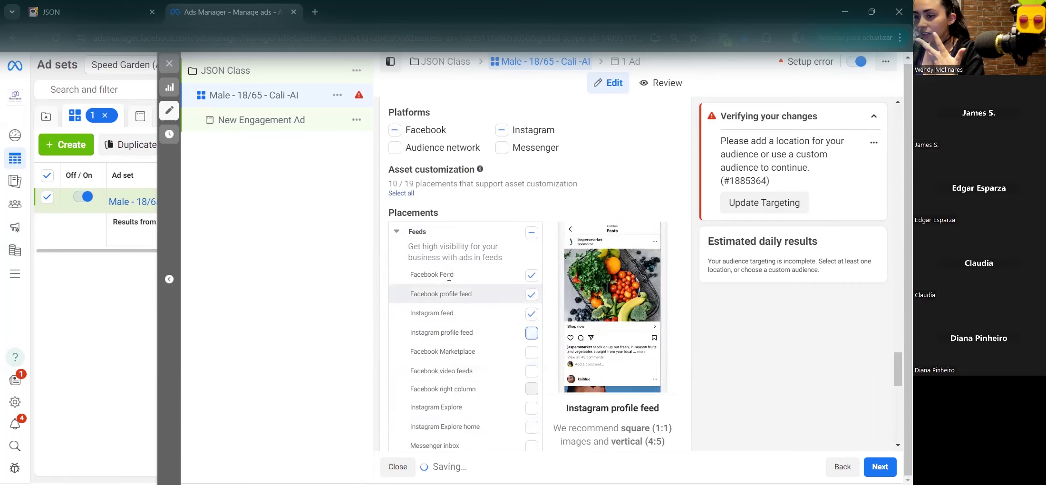
{"action": "scroll", "coordinate": [542, 324], "scroll_direction": "down", "scroll_amount": 3}
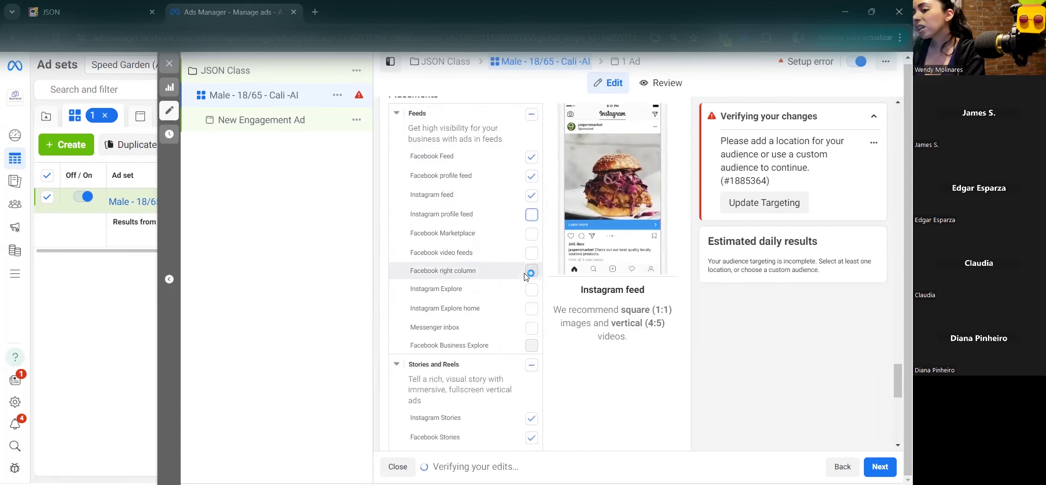
{"action": "left_click", "coordinate": [532, 348]}
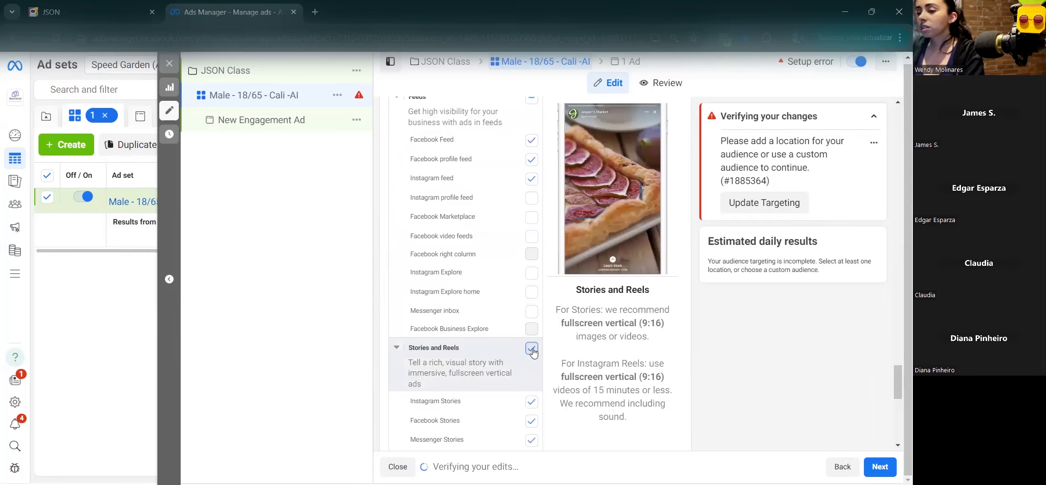
{"action": "left_click", "coordinate": [532, 348]}
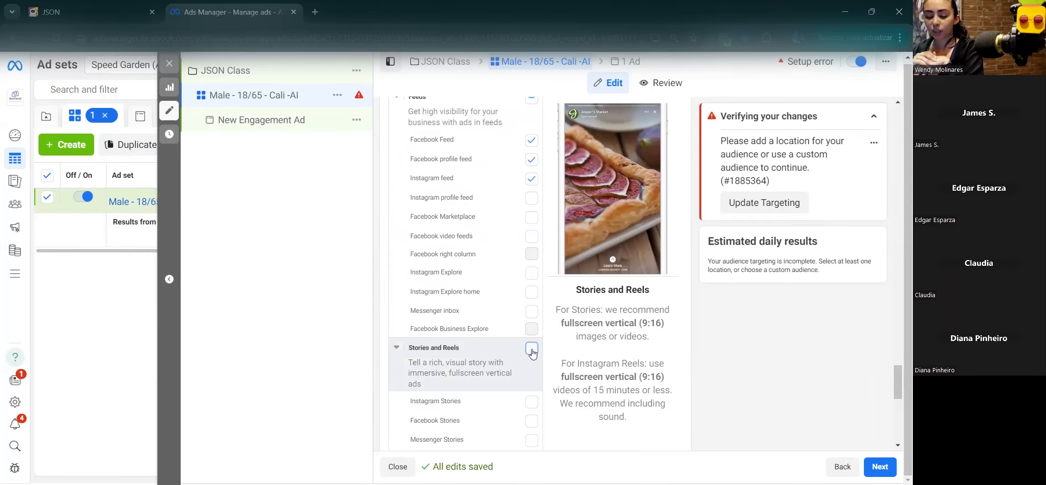
{"action": "scroll", "coordinate": [535, 332], "scroll_direction": "down", "scroll_amount": 5}
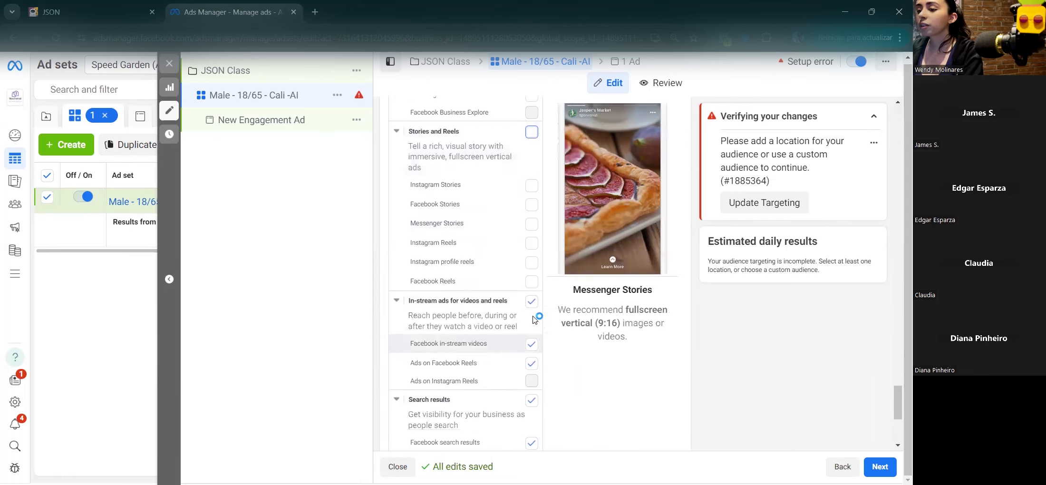
{"action": "left_click", "coordinate": [537, 307]}
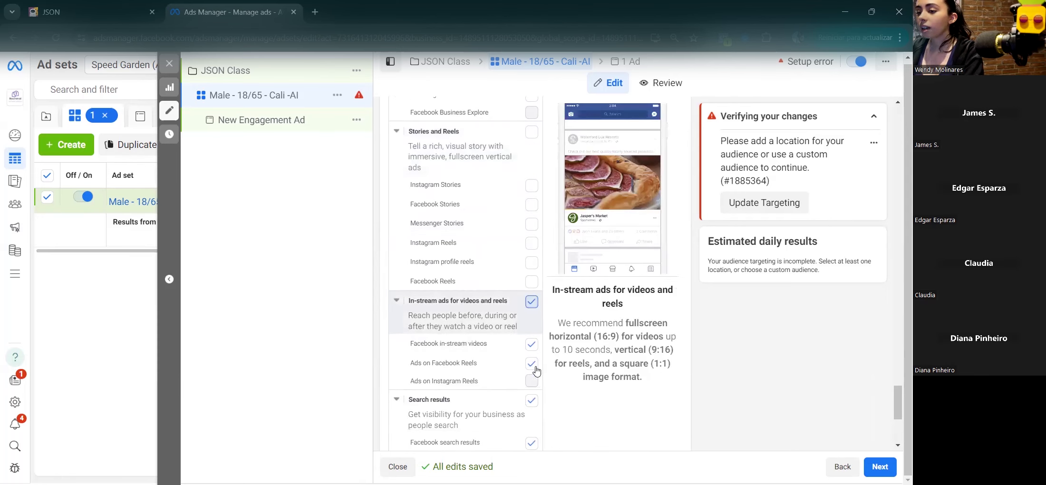
{"action": "left_click", "coordinate": [531, 401]}
{"action": "scroll", "coordinate": [533, 404], "scroll_direction": "down", "scroll_amount": 2}
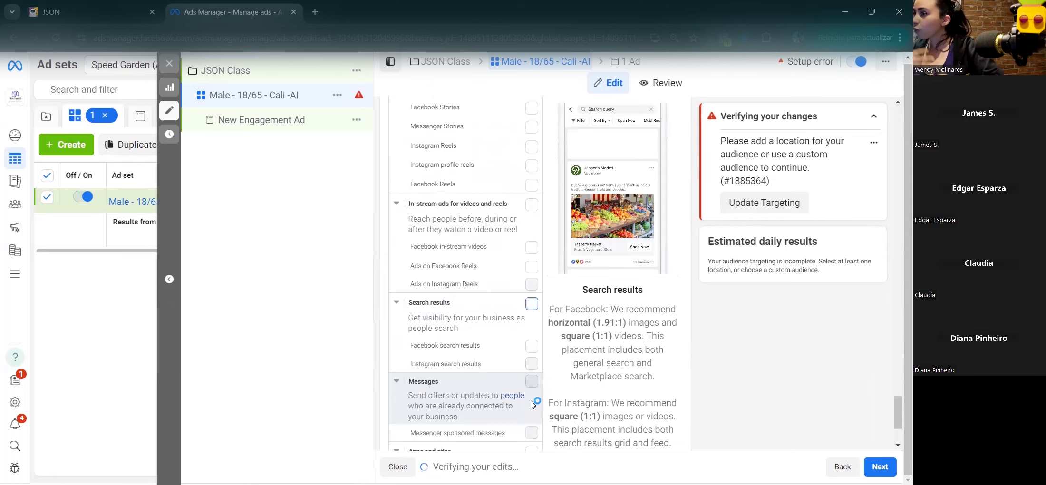
{"action": "scroll", "coordinate": [532, 403], "scroll_direction": "down", "scroll_amount": 3}
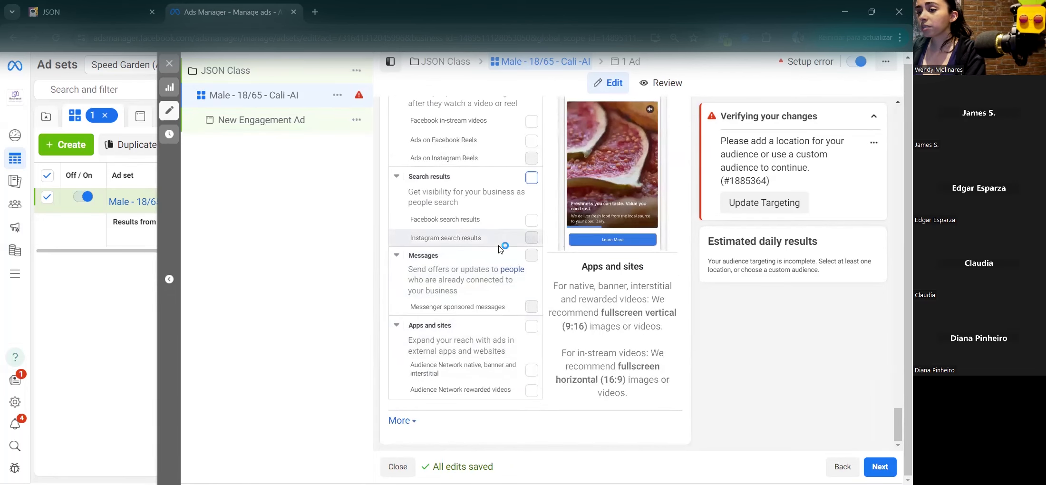
{"action": "scroll", "coordinate": [501, 248], "scroll_direction": "up", "scroll_amount": 12}
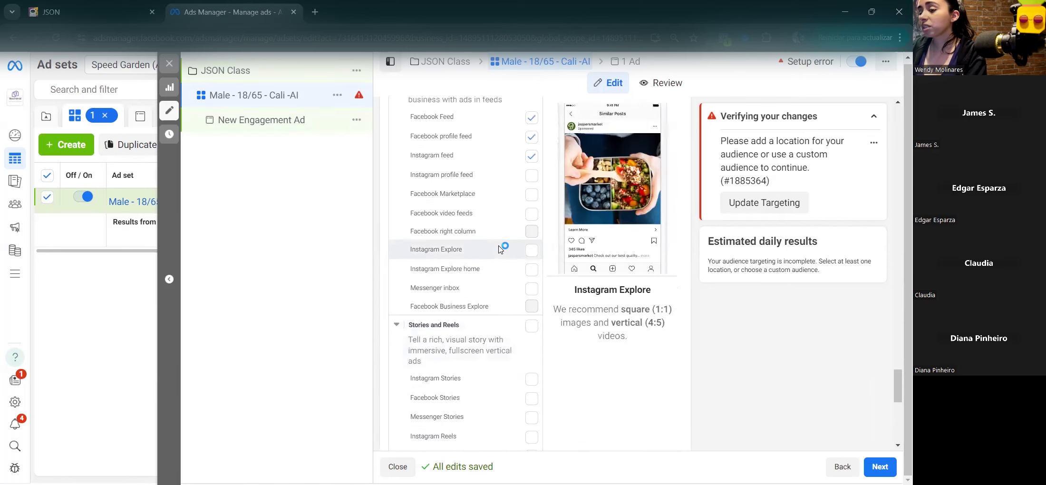
Step: Open the New Engagement Ad and place the cursor in its empty Primary text box
{"action": "left_click", "coordinate": [242, 132]}
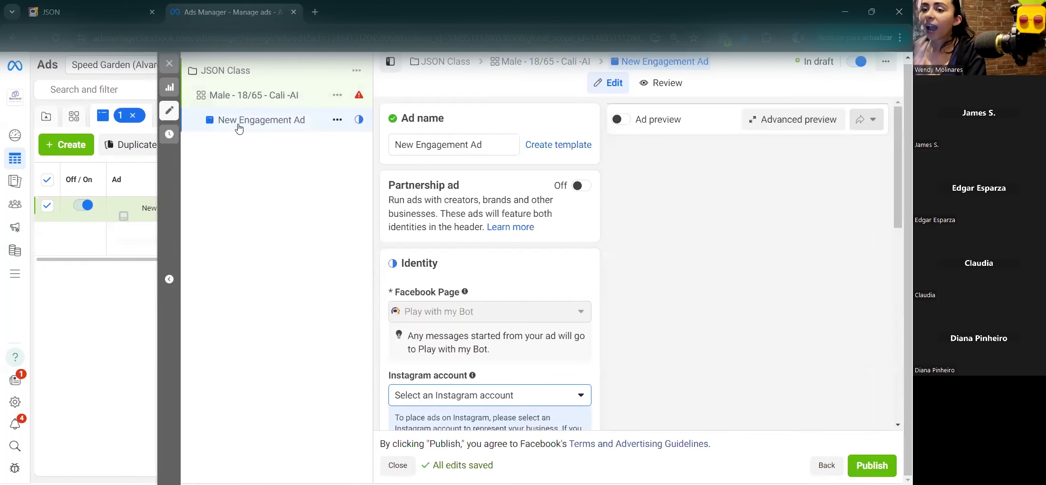
{"action": "scroll", "coordinate": [494, 300], "scroll_direction": "down", "scroll_amount": 6}
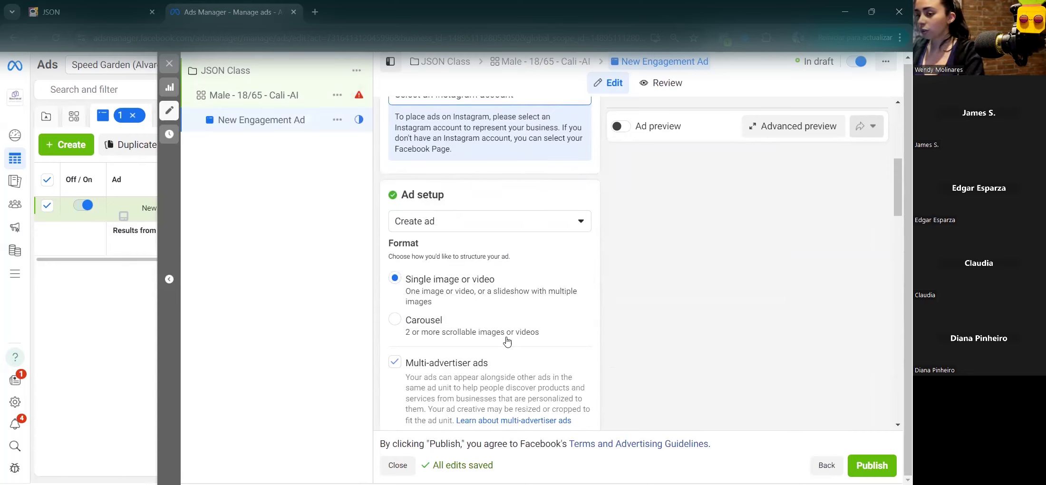
{"action": "scroll", "coordinate": [440, 292], "scroll_direction": "down", "scroll_amount": 5}
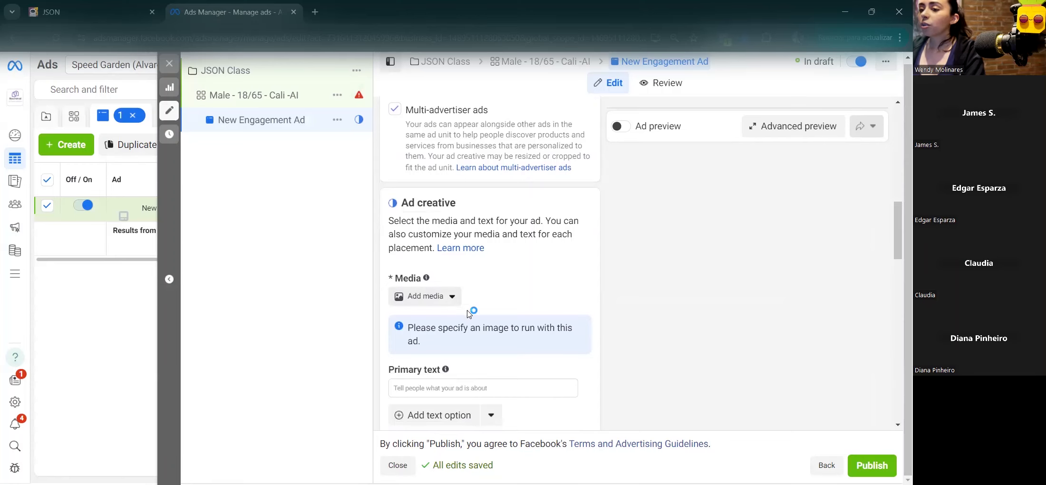
{"action": "scroll", "coordinate": [469, 310], "scroll_direction": "down", "scroll_amount": 3}
{"action": "scroll", "coordinate": [526, 249], "scroll_direction": "up", "scroll_amount": 3}
{"action": "scroll", "coordinate": [513, 259], "scroll_direction": "down", "scroll_amount": 4}
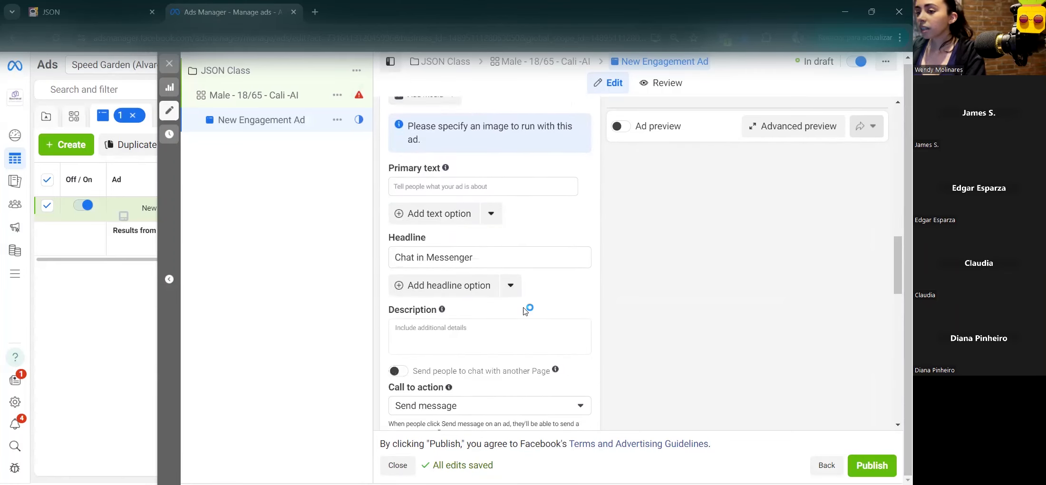
{"action": "left_click", "coordinate": [444, 189]}
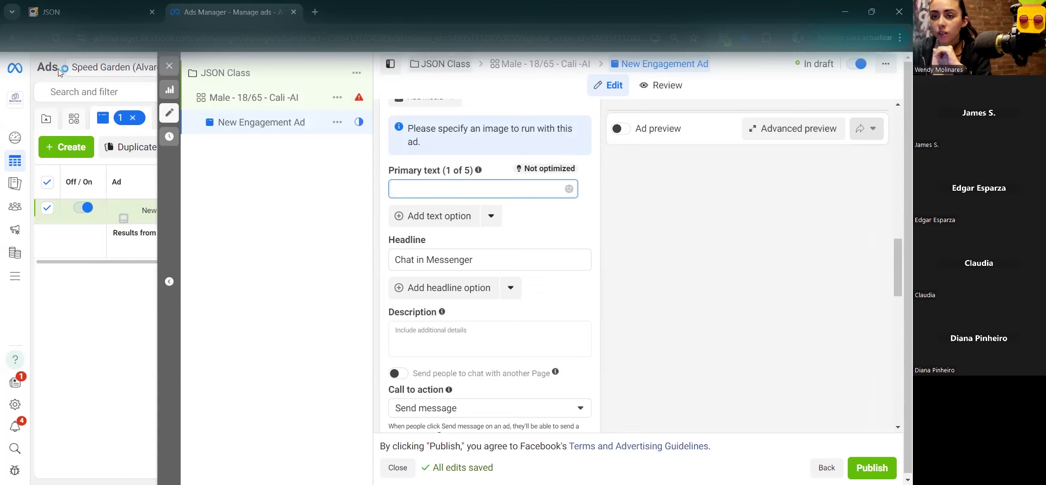
Step: Copy the JSON flow's Messenger link from the builder's Get Link dialog and return to Ads Manager
{"action": "left_click", "coordinate": [55, 12]}
{"action": "left_click", "coordinate": [27, 65]}
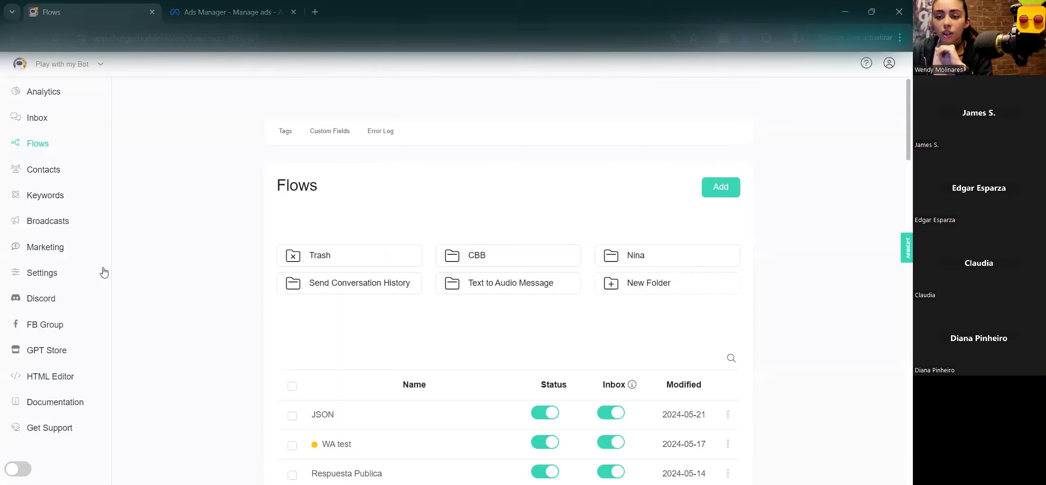
{"action": "left_click", "coordinate": [30, 254]}
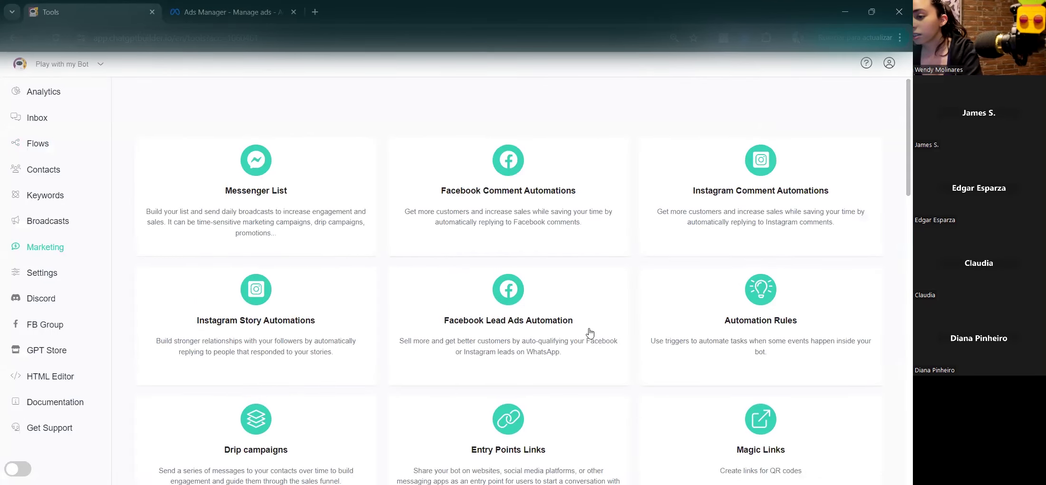
{"action": "scroll", "coordinate": [518, 338], "scroll_direction": "down", "scroll_amount": 3}
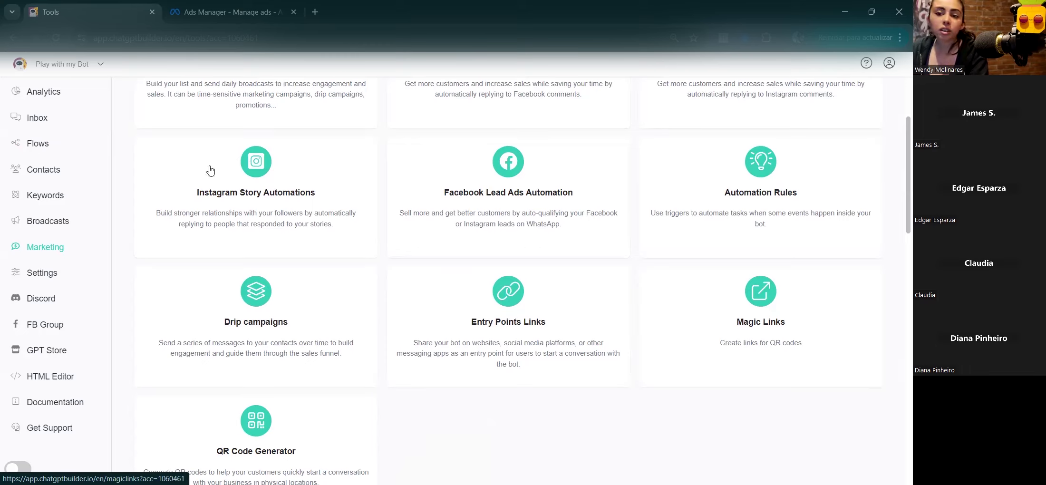
{"action": "left_click", "coordinate": [37, 144]}
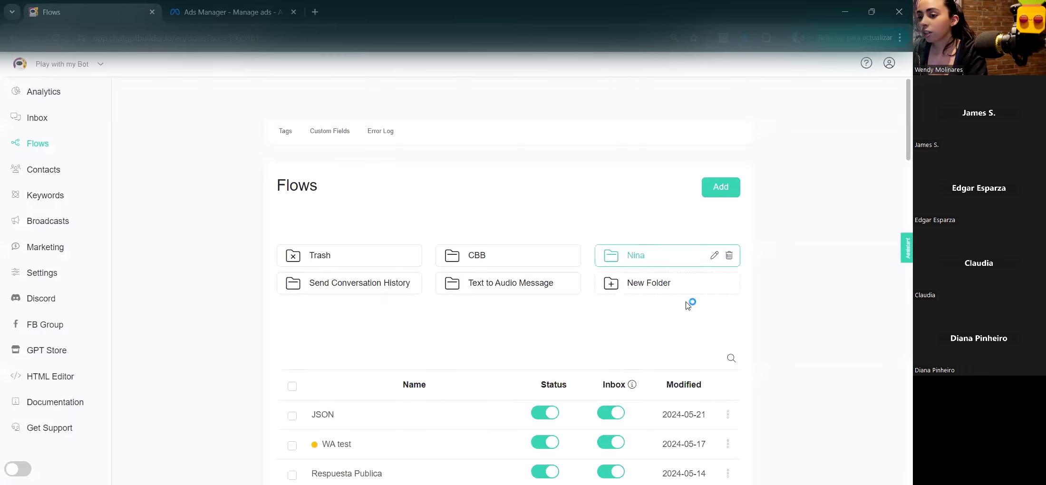
{"action": "left_click", "coordinate": [727, 363]}
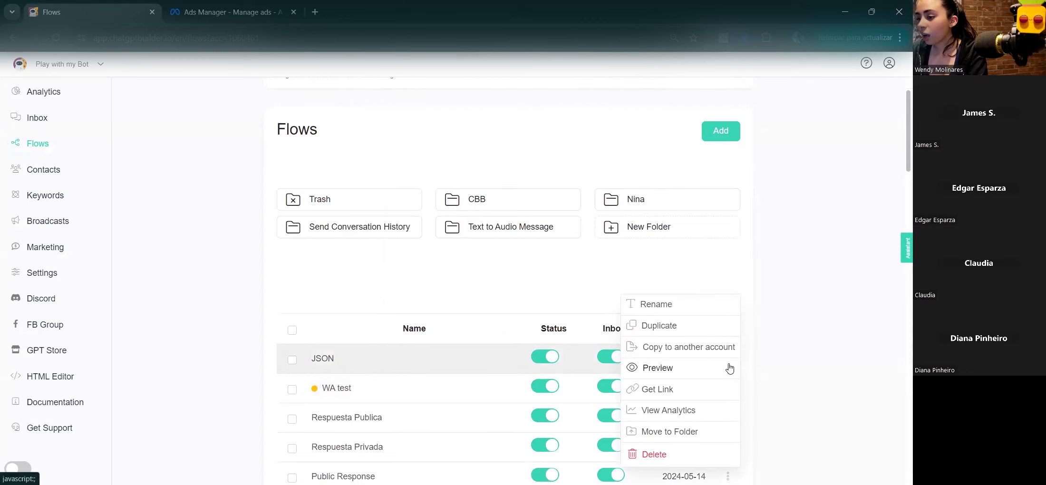
{"action": "left_click", "coordinate": [665, 388]}
{"action": "left_click", "coordinate": [529, 165]}
{"action": "left_click", "coordinate": [228, 12]}
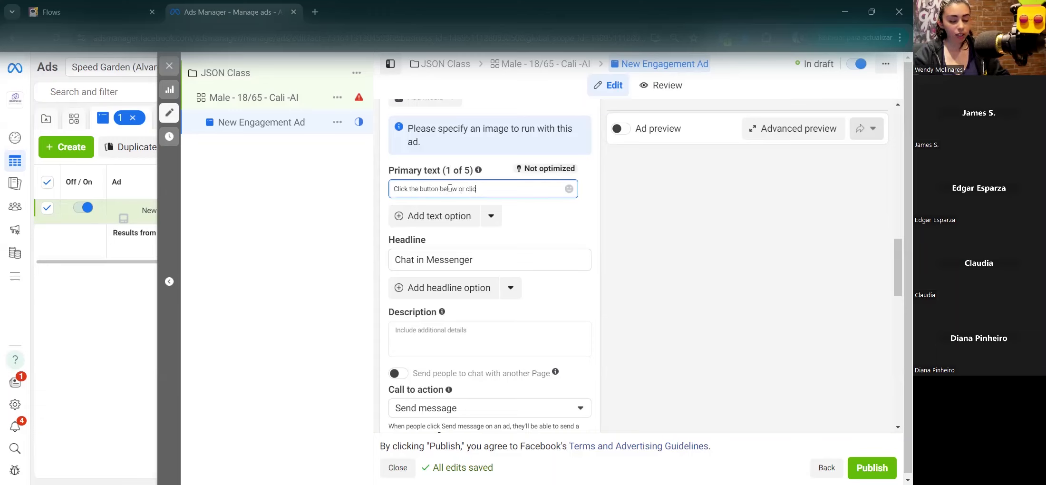
Step: Paste the Messenger link on a new Primary text line, followed by 'to' on the next line
{"action": "key", "text": "Return"}
{"action": "key", "text": "ctrl+v"}
{"action": "key", "text": "Return"}
{"action": "type", "text": "to"}
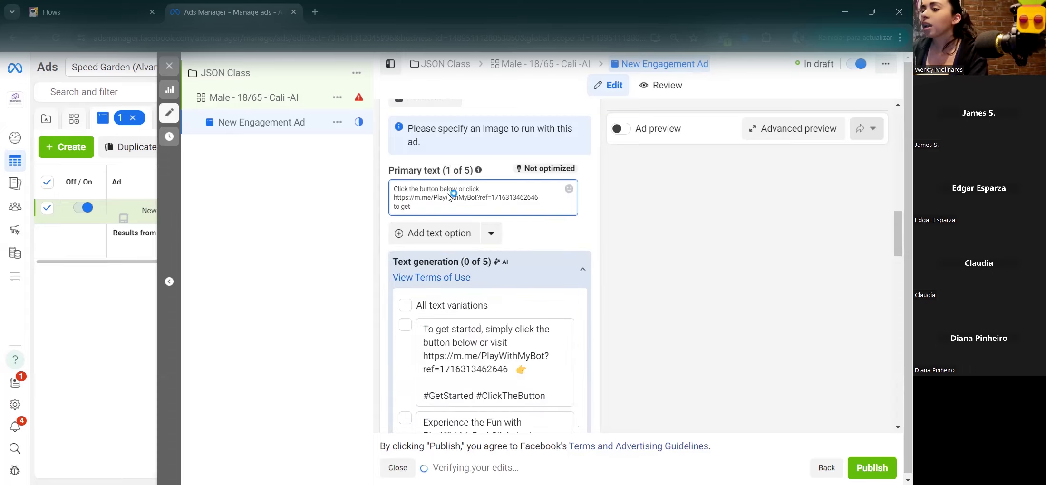
{"action": "double_click", "coordinate": [474, 196]}
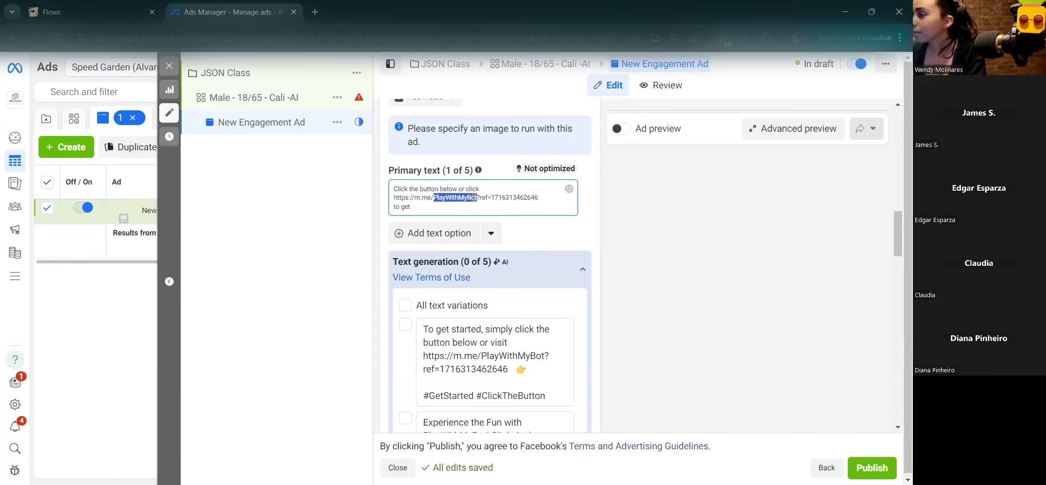
{"action": "triple_click", "coordinate": [482, 195]}
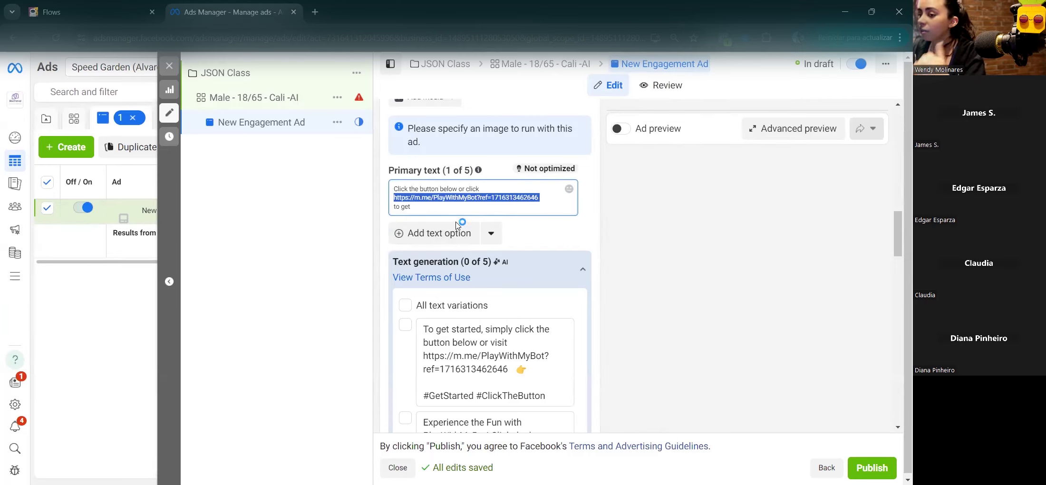
Step: Collapse the Primary text and Headline AI text-generation suggestion panels
{"action": "scroll", "coordinate": [537, 226], "scroll_direction": "down", "scroll_amount": 5}
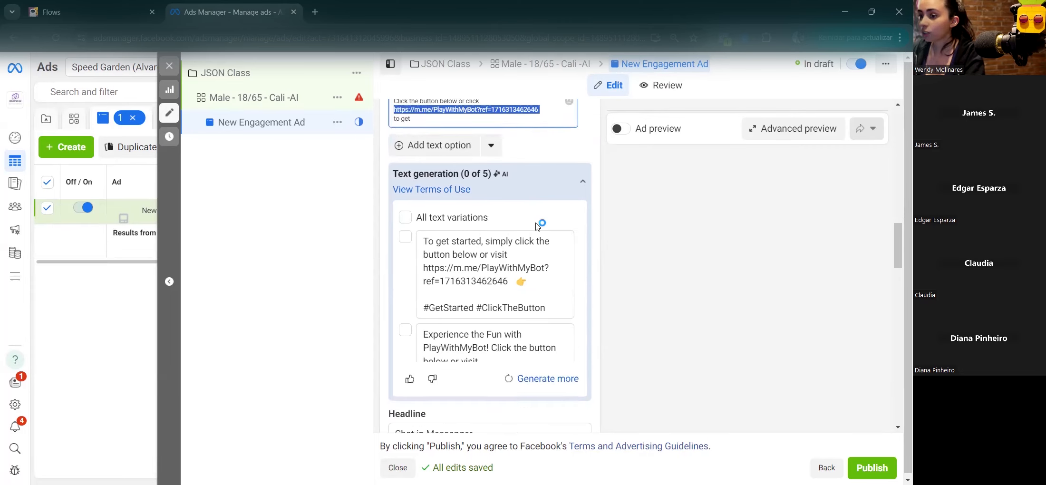
{"action": "scroll", "coordinate": [494, 238], "scroll_direction": "down", "scroll_amount": 3}
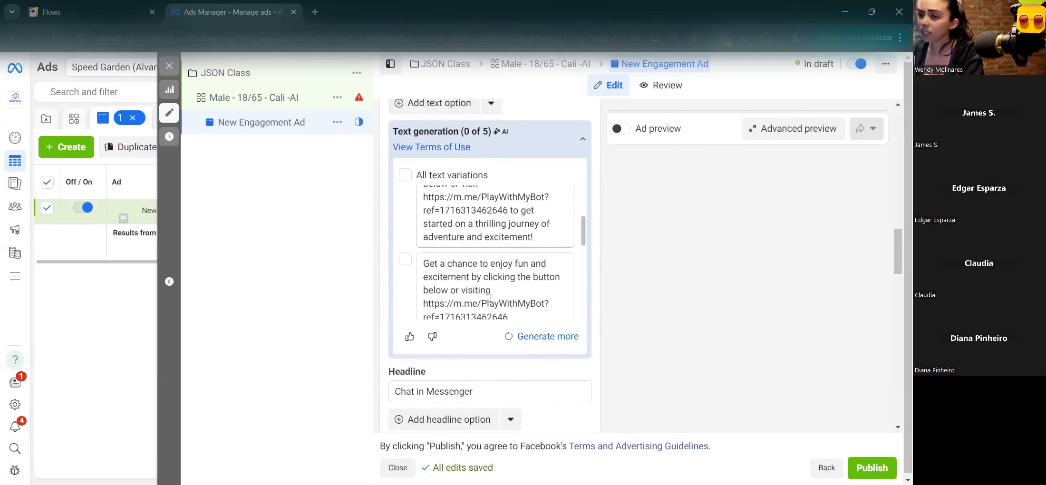
{"action": "left_click", "coordinate": [509, 137]}
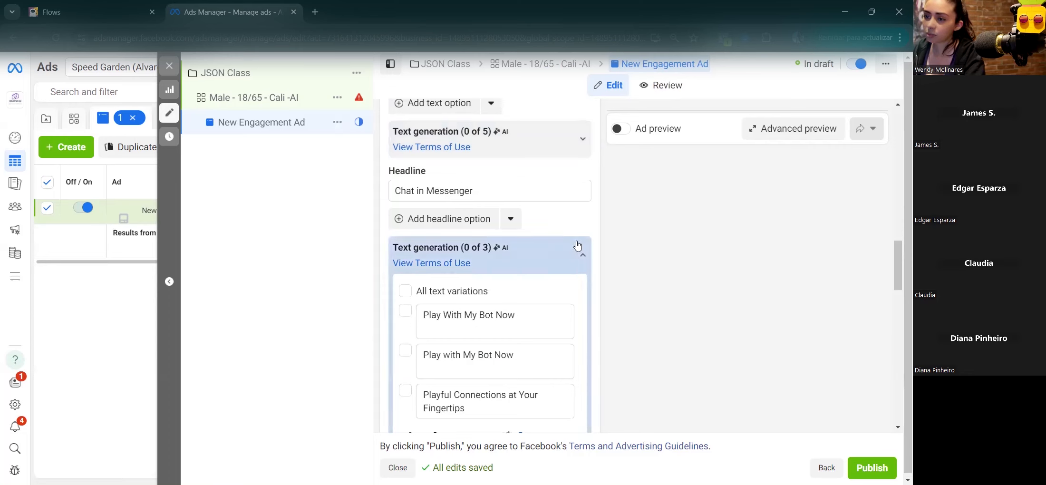
{"action": "left_click", "coordinate": [582, 255]}
{"action": "scroll", "coordinate": [542, 225], "scroll_direction": "down", "scroll_amount": 3}
Step: Set the ad's call to action to Learn more
{"action": "scroll", "coordinate": [541, 225], "scroll_direction": "down", "scroll_amount": 1}
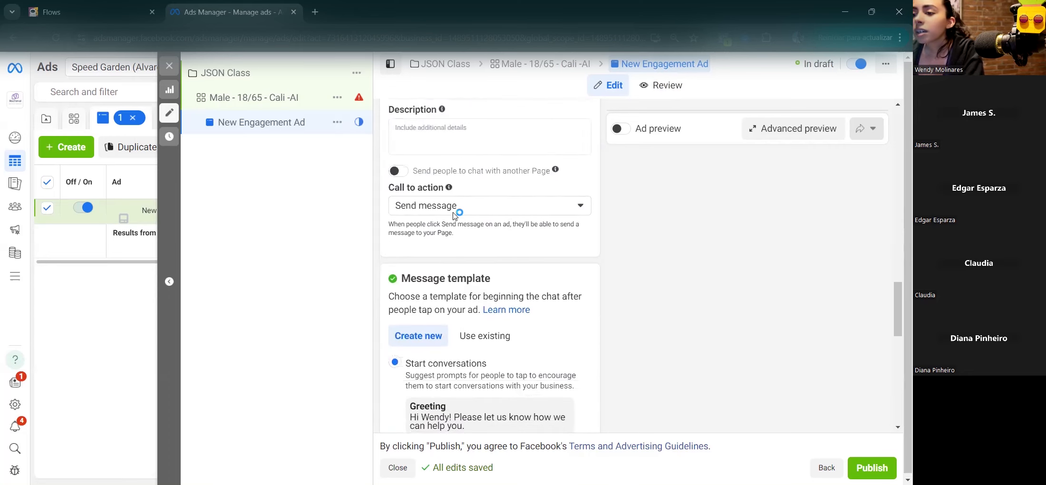
{"action": "left_click", "coordinate": [457, 206]}
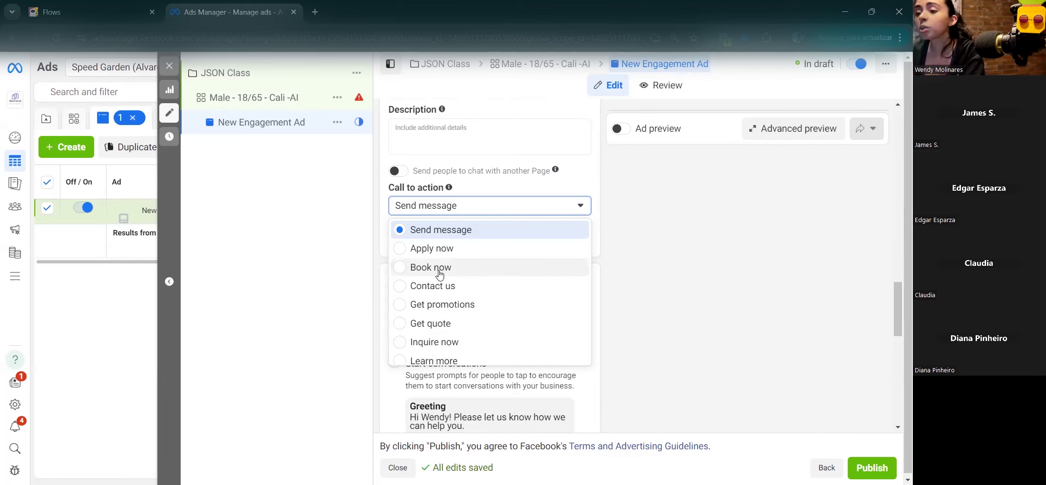
{"action": "scroll", "coordinate": [440, 275], "scroll_direction": "down", "scroll_amount": 3}
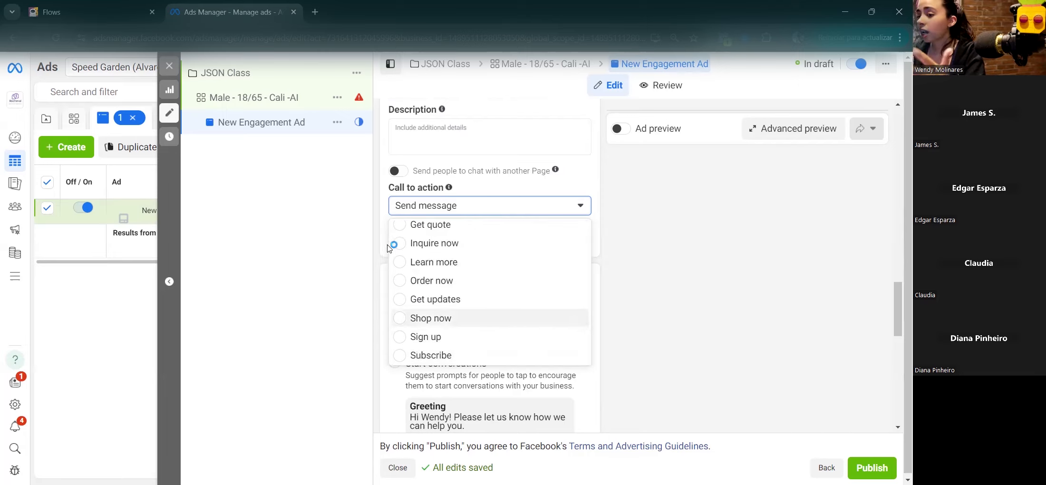
{"action": "left_click", "coordinate": [401, 266]}
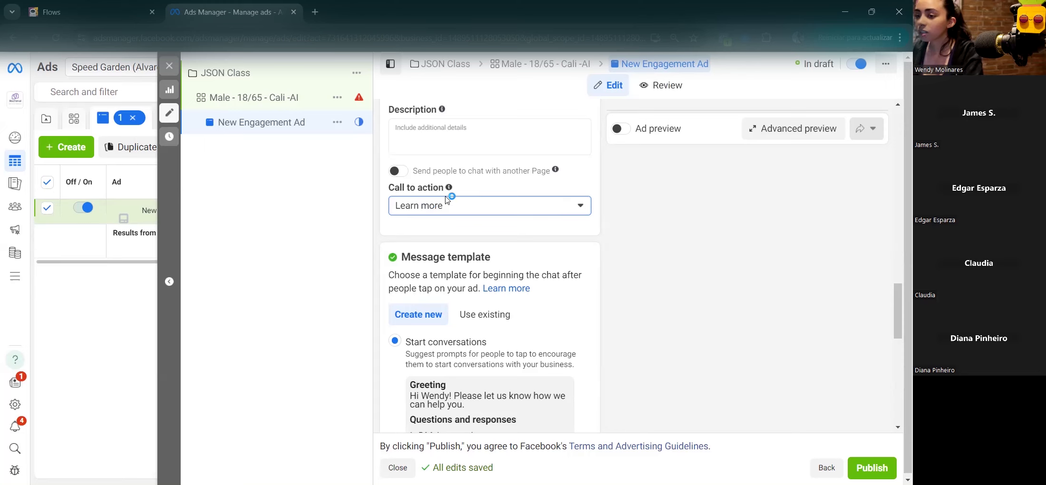
Step: Switch the message template to Partner app and open its flow settings
{"action": "scroll", "coordinate": [447, 199], "scroll_direction": "down", "scroll_amount": 1}
{"action": "scroll", "coordinate": [447, 198], "scroll_direction": "down", "scroll_amount": 4}
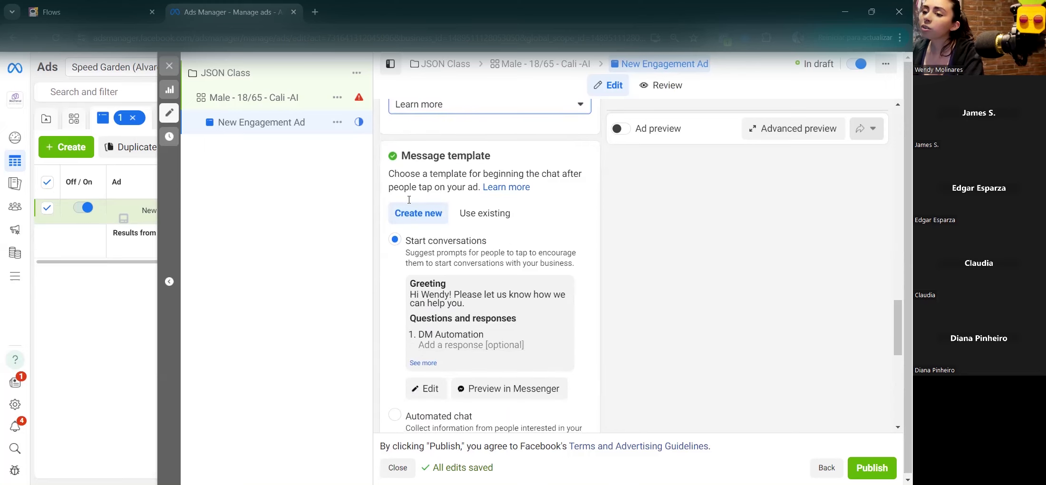
{"action": "left_click_drag", "start_coordinate": [401, 155], "coordinate": [630, 144]}
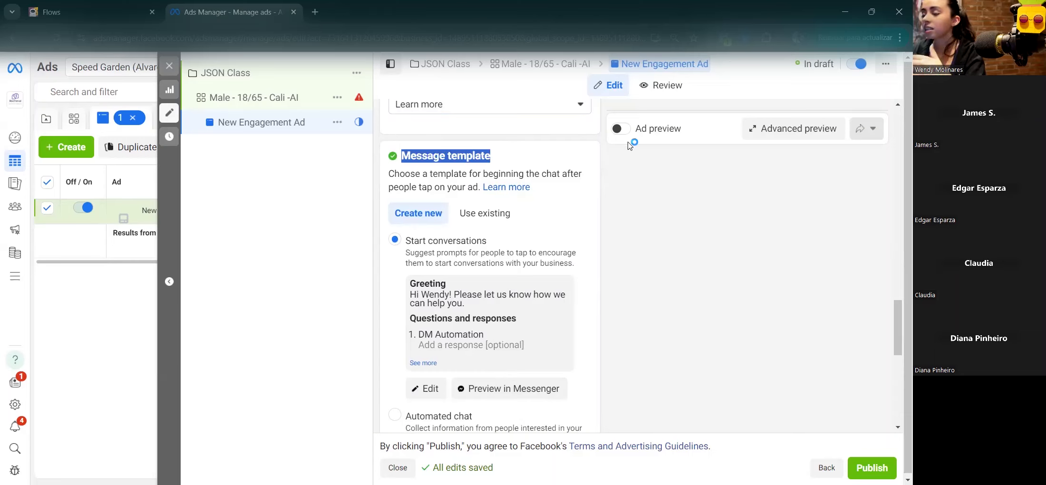
{"action": "scroll", "coordinate": [555, 178], "scroll_direction": "down", "scroll_amount": 1}
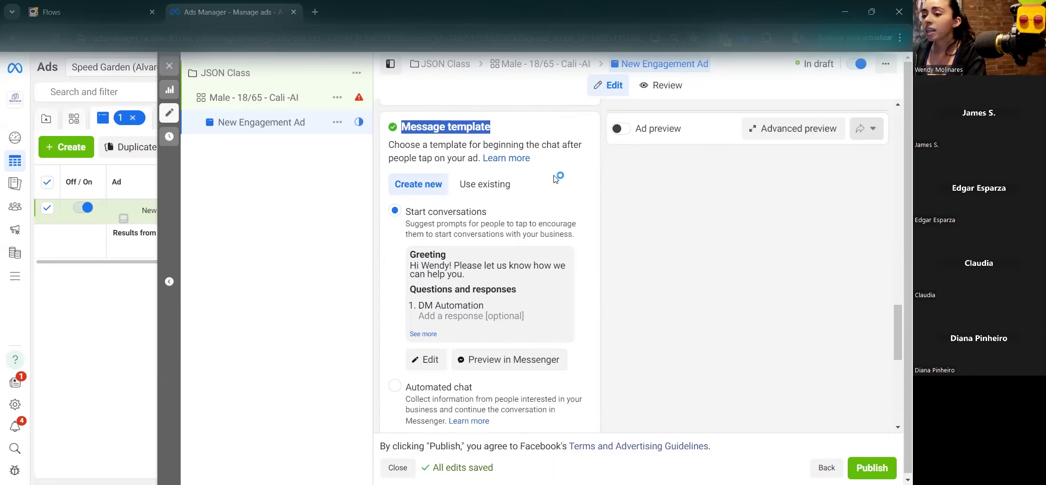
{"action": "scroll", "coordinate": [555, 178], "scroll_direction": "down", "scroll_amount": 4}
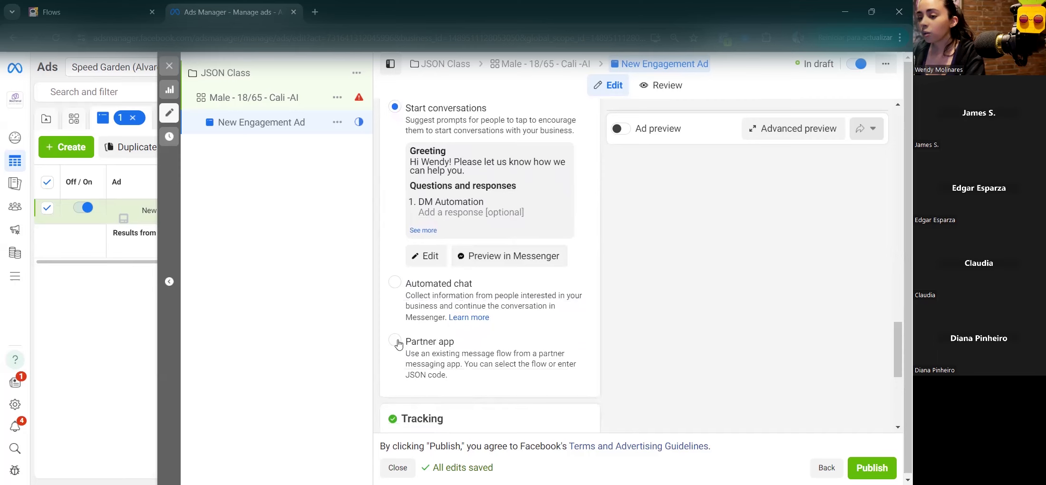
{"action": "left_click", "coordinate": [397, 342]}
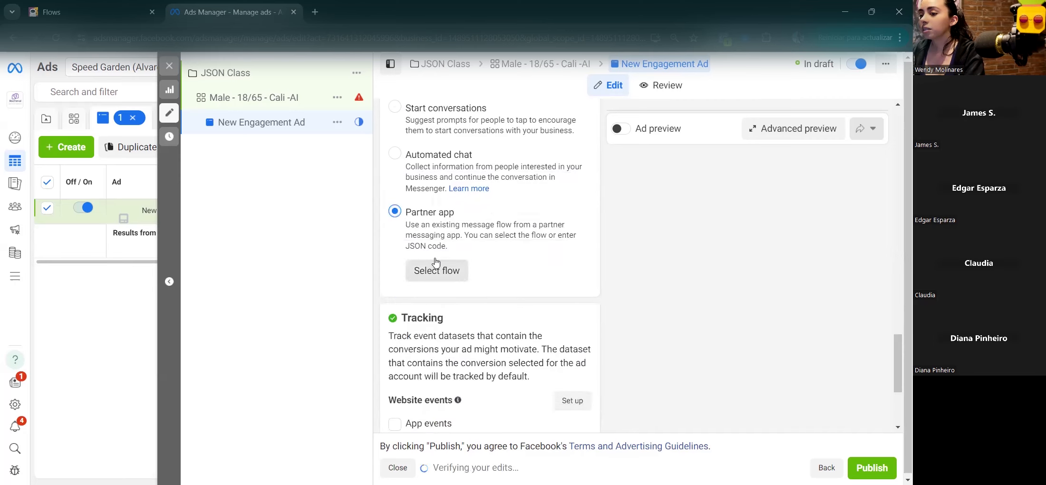
{"action": "left_click_drag", "start_coordinate": [403, 246], "coordinate": [453, 248]}
{"action": "left_click", "coordinate": [471, 225]}
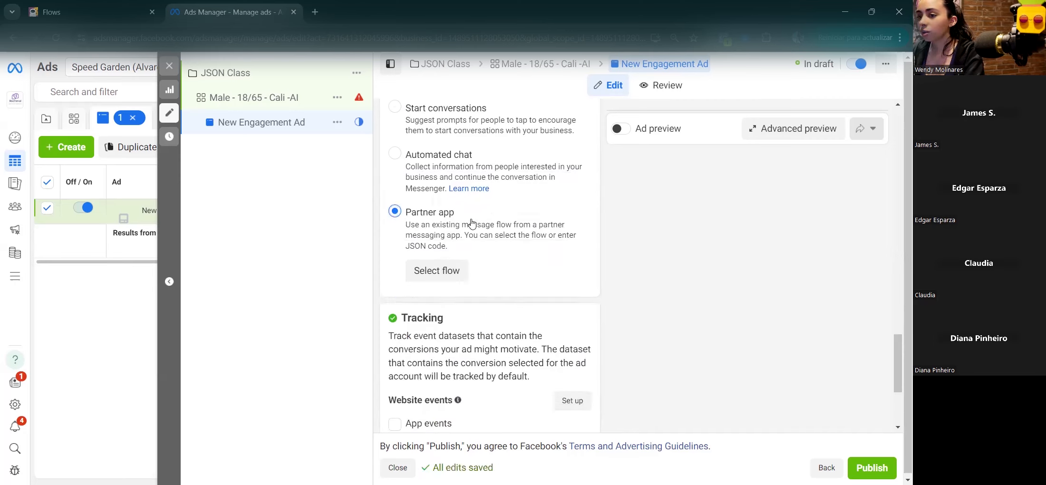
{"action": "scroll", "coordinate": [455, 228], "scroll_direction": "up", "scroll_amount": 1}
{"action": "scroll", "coordinate": [455, 229], "scroll_direction": "up", "scroll_amount": 2}
{"action": "left_click", "coordinate": [442, 338]}
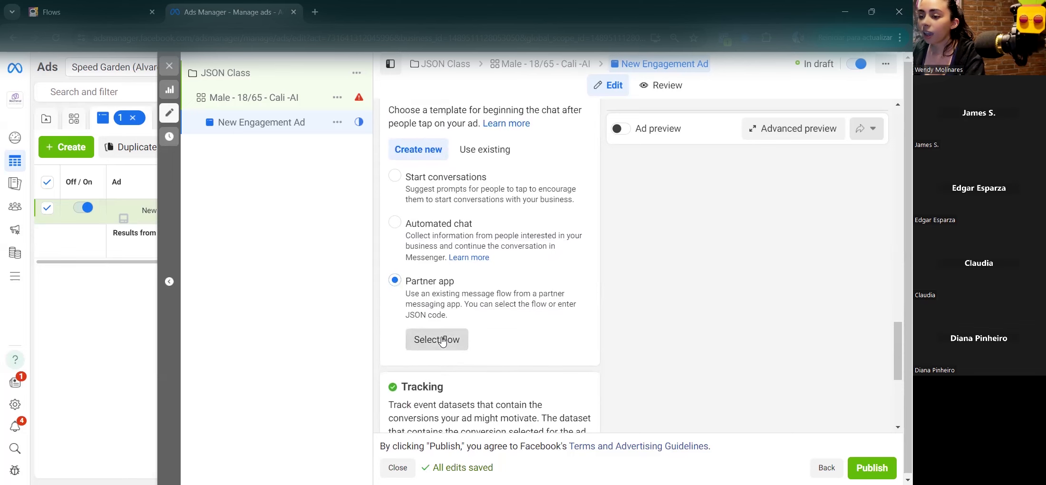
Step: Clear the sample code from the Partner app's Enter JSON Code box and switch to the chatbot builder tab
{"action": "left_click", "coordinate": [327, 120]}
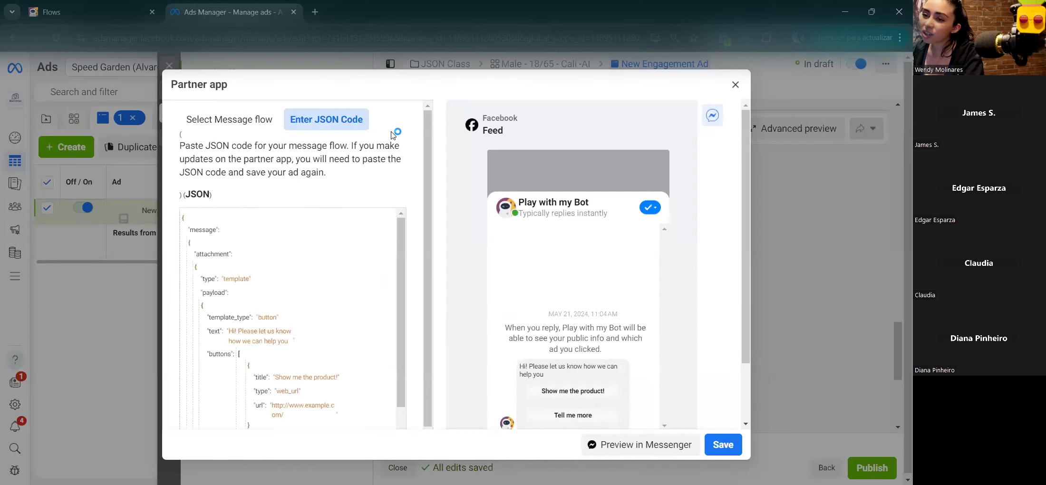
{"action": "left_click", "coordinate": [186, 220]}
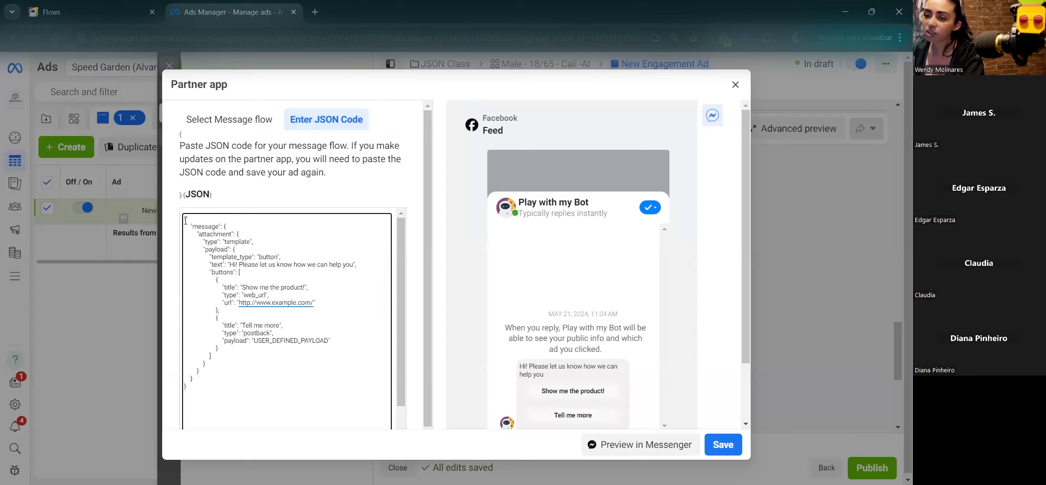
{"action": "left_click_drag", "start_coordinate": [185, 225], "coordinate": [192, 408]}
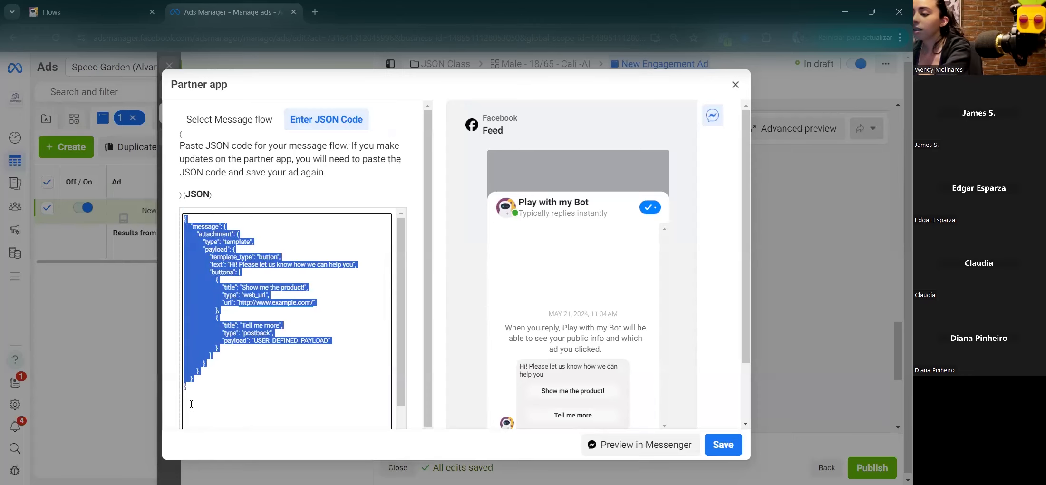
{"action": "key", "text": "BackSpace"}
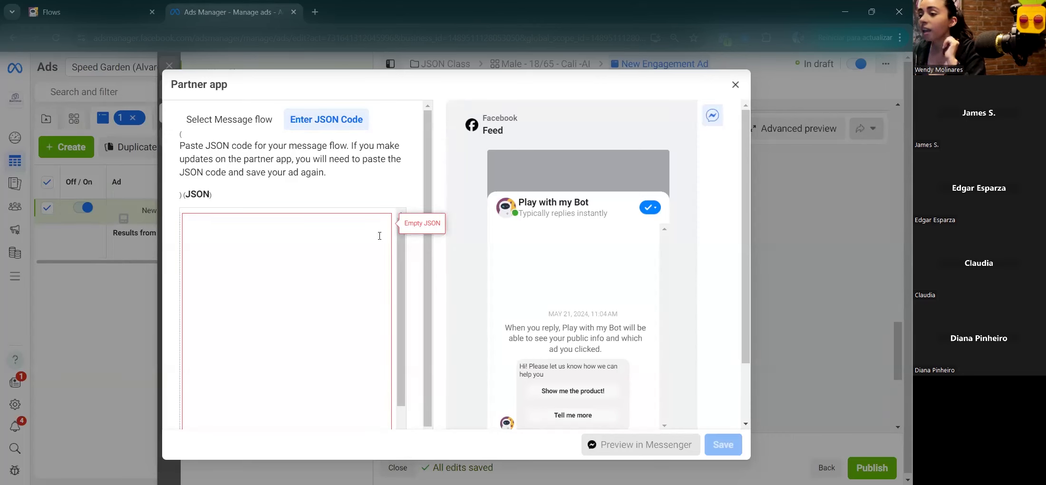
{"action": "left_click", "coordinate": [91, 12]}
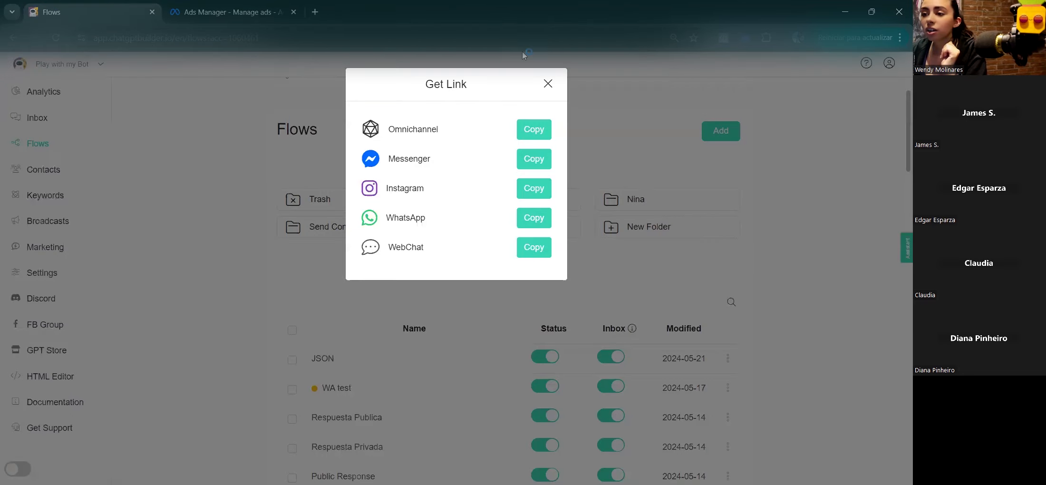
Step: Open the JSON flow and request Get JSON for Messenger Ads, which raises a starting-step warning
{"action": "left_click", "coordinate": [549, 84]}
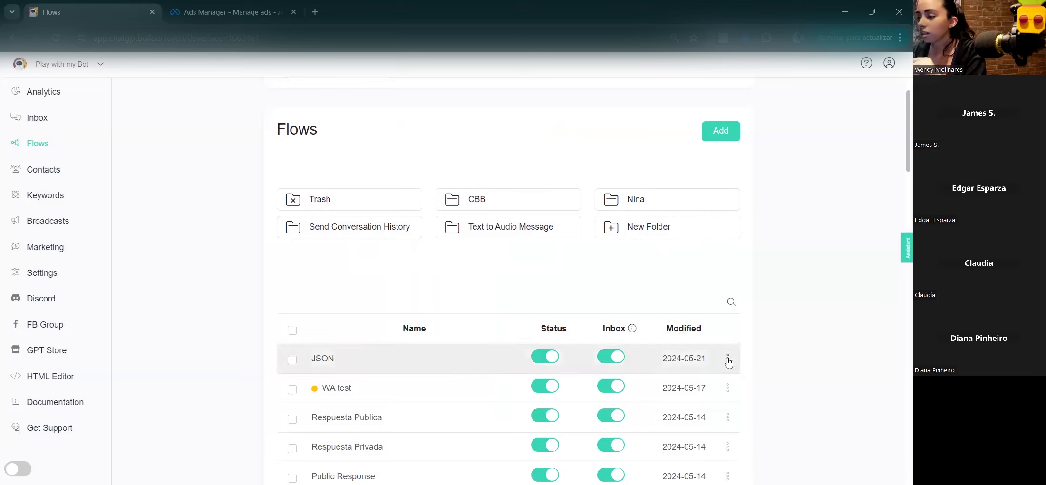
{"action": "left_click", "coordinate": [727, 358]}
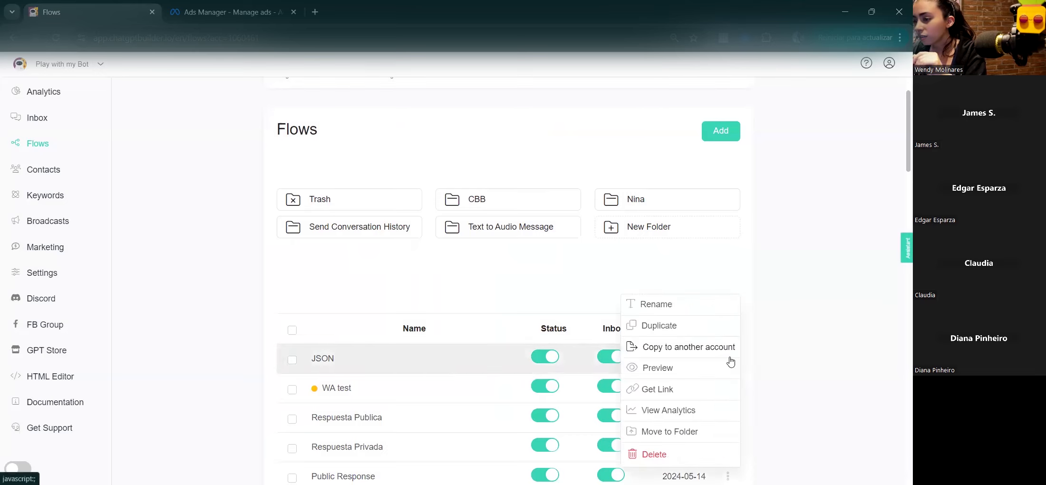
{"action": "left_click", "coordinate": [402, 362]}
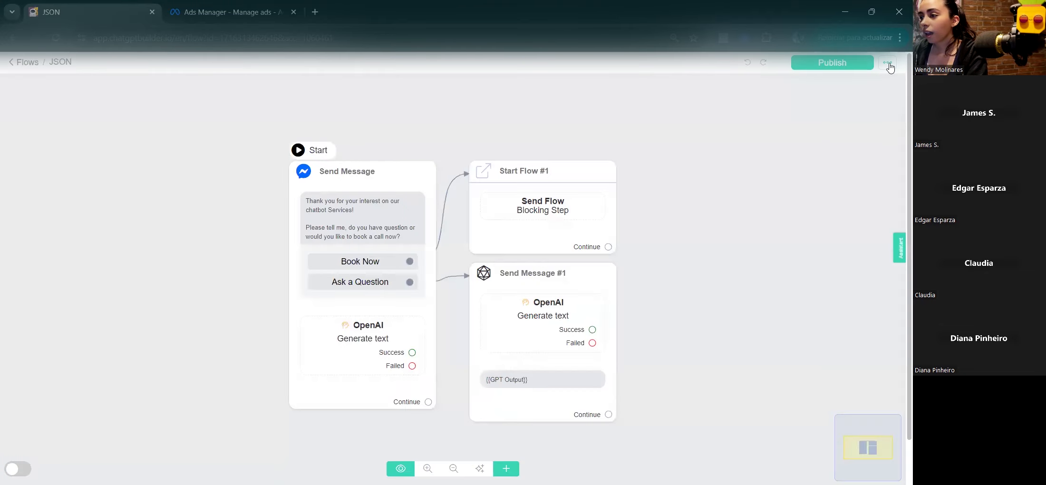
{"action": "left_click", "coordinate": [888, 64]}
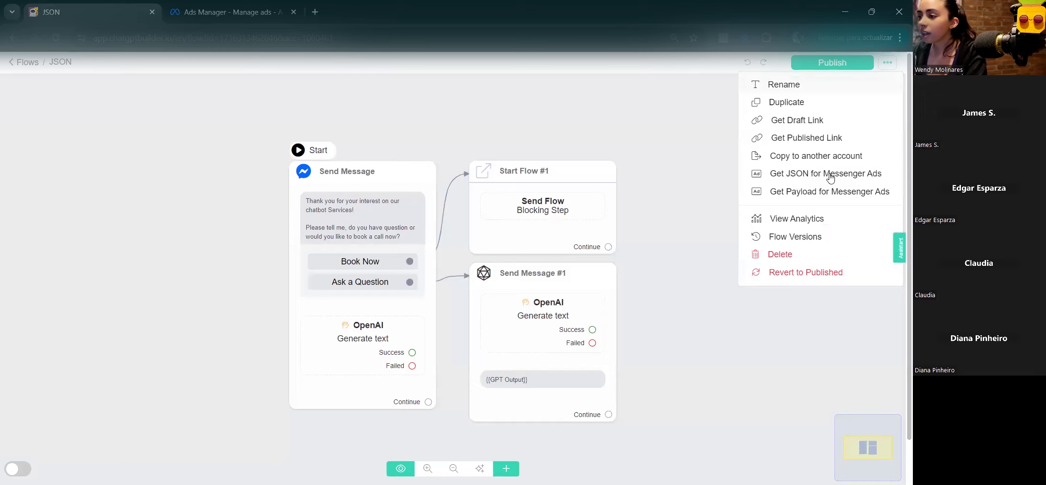
{"action": "left_click", "coordinate": [814, 179]}
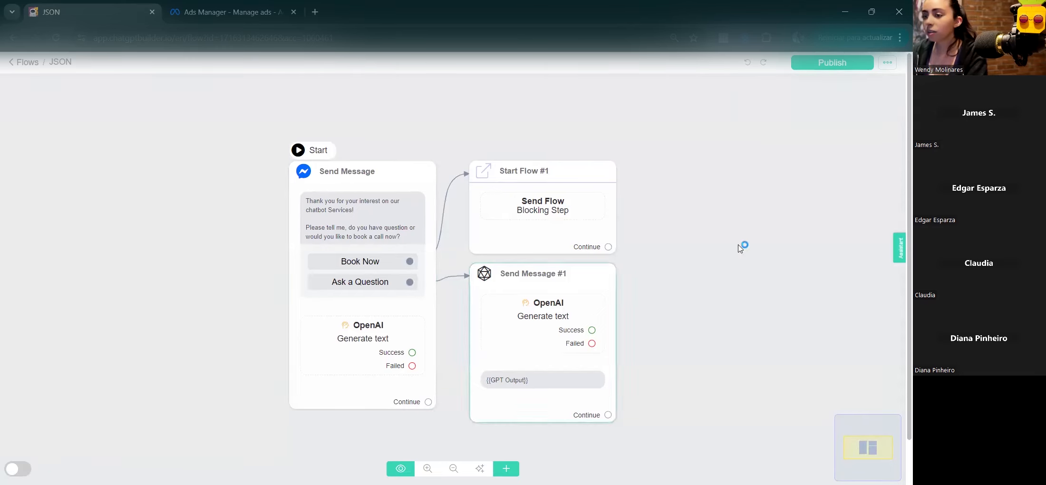
{"action": "left_click", "coordinate": [887, 62]}
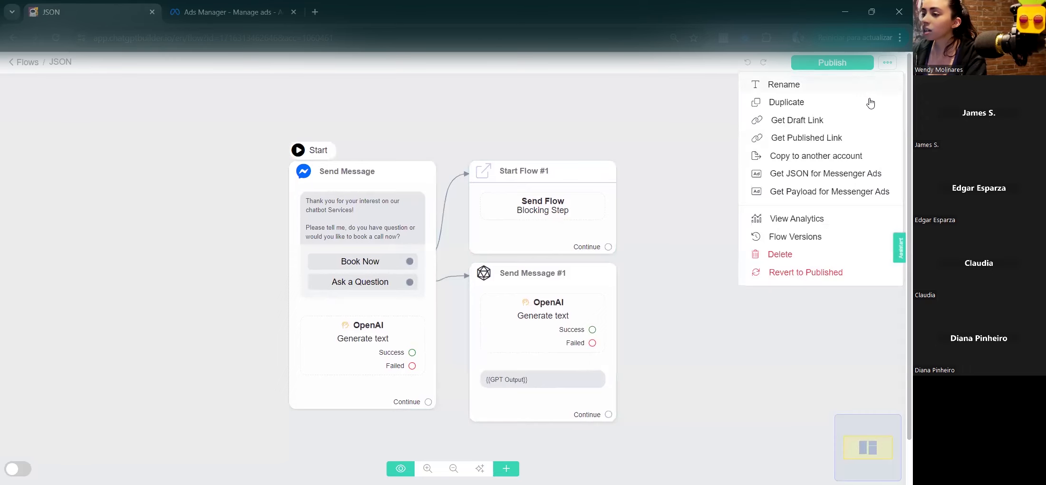
{"action": "left_click", "coordinate": [814, 174]}
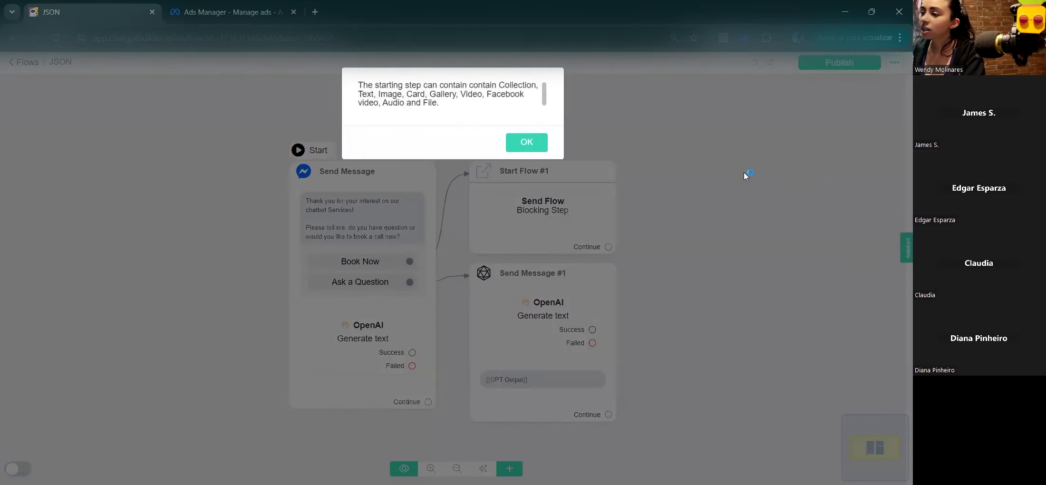
Step: Delete the OpenAI block from the starting Send Message step and request the Messenger Ads JSON again
{"action": "left_click", "coordinate": [527, 143]}
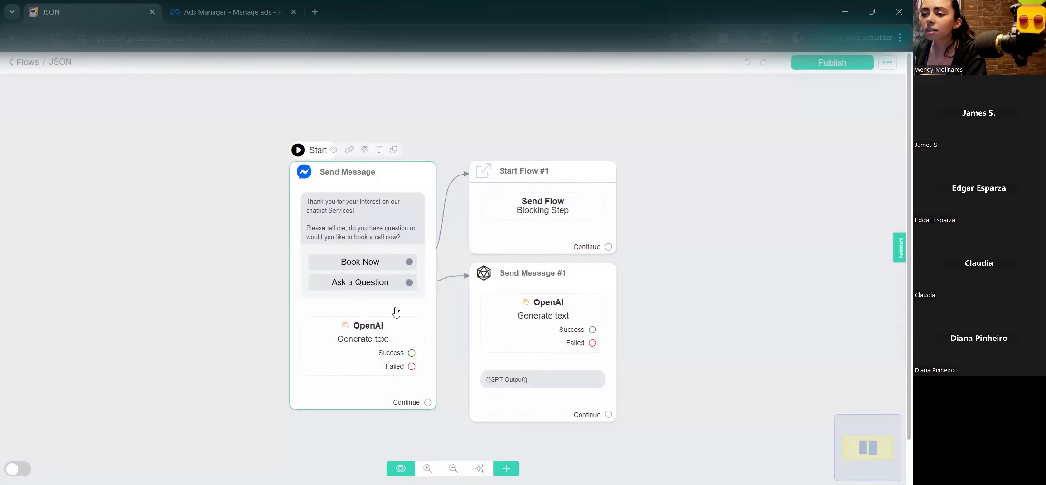
{"action": "left_click", "coordinate": [395, 312]}
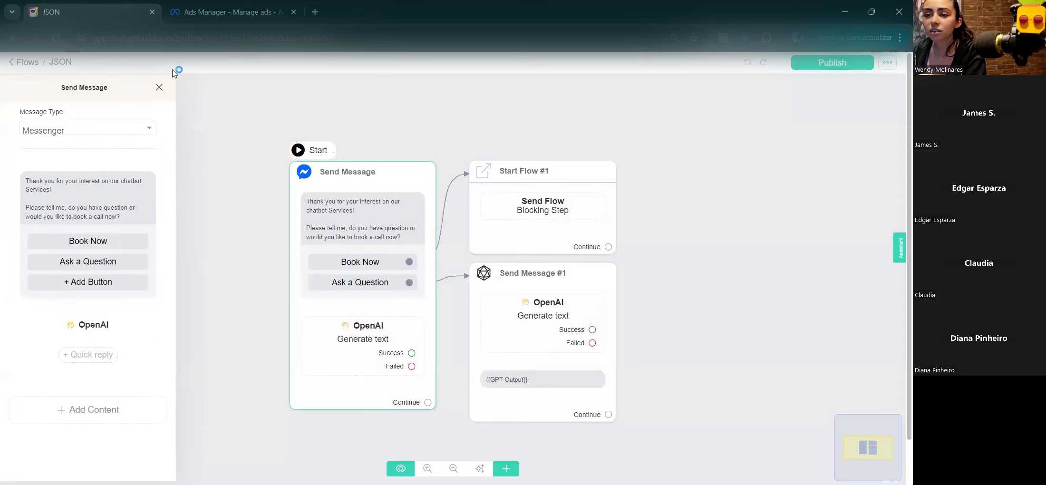
{"action": "left_click", "coordinate": [168, 325]}
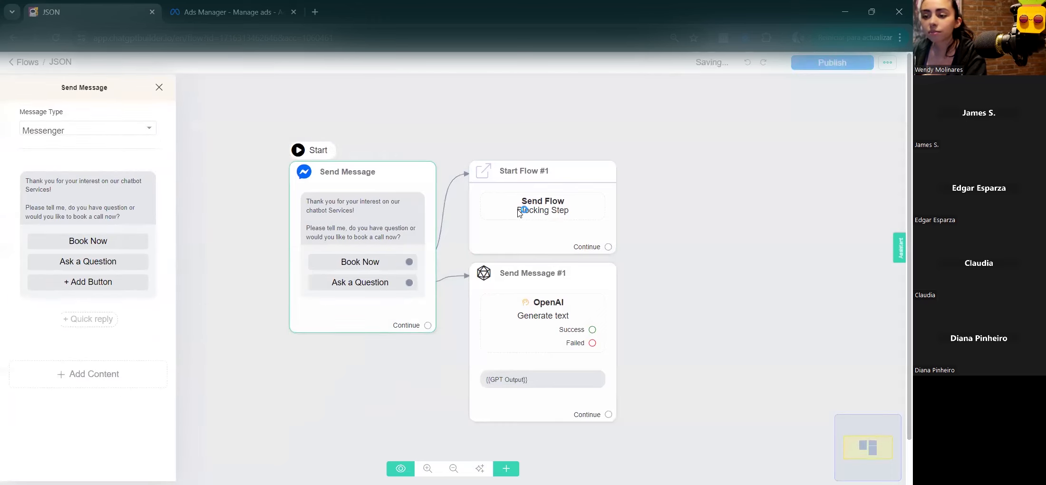
{"action": "left_click", "coordinate": [884, 59]}
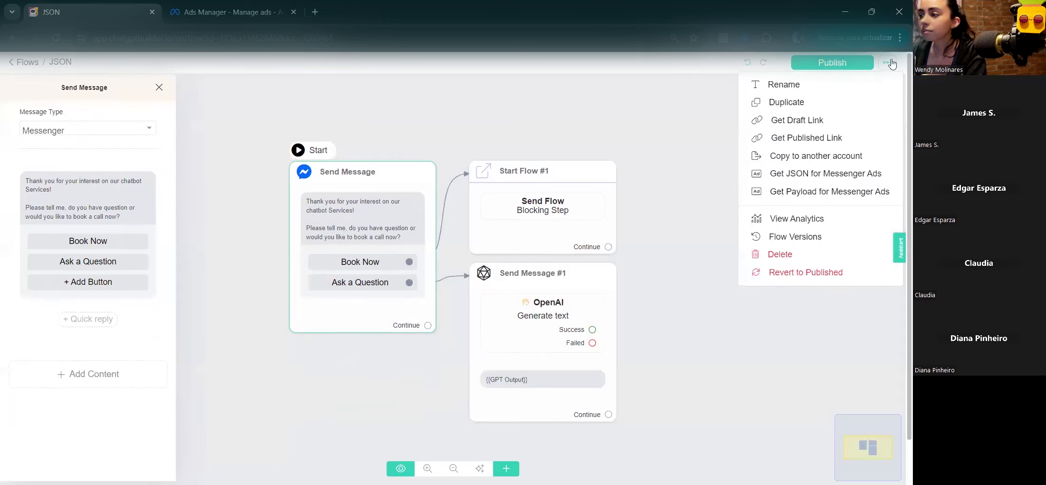
{"action": "left_click", "coordinate": [841, 178]}
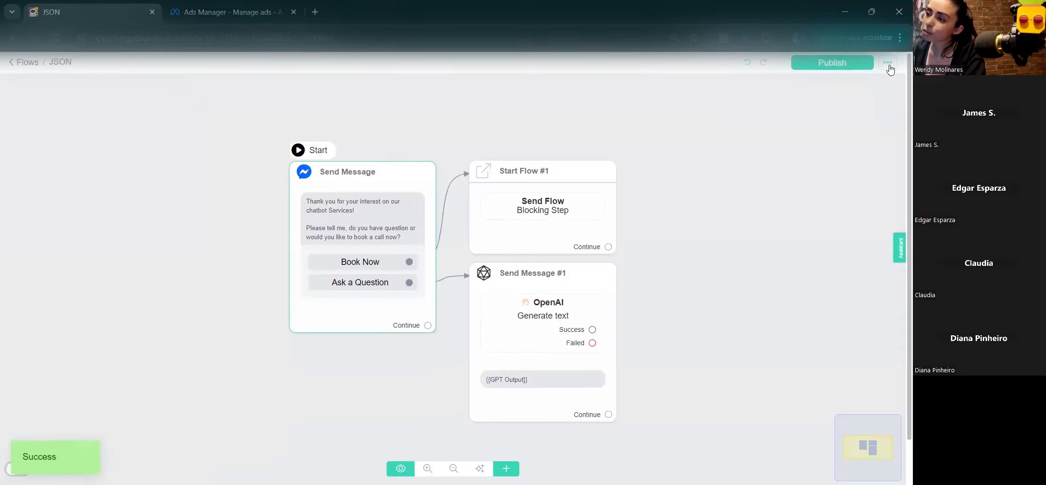
Step: Generate and select the JSON flow's Messenger Ads code, then return to the Ads Manager tab
{"action": "left_click", "coordinate": [888, 66]}
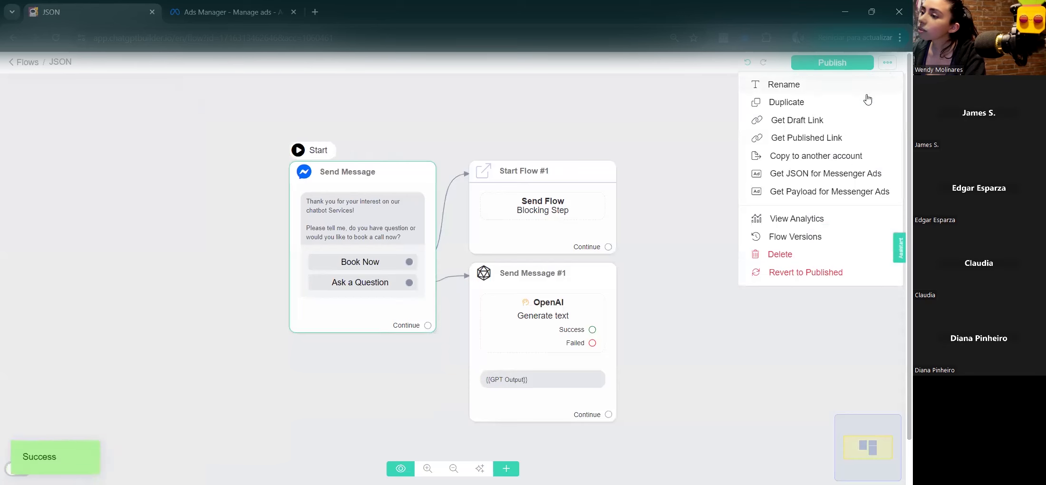
{"action": "left_click", "coordinate": [849, 173]}
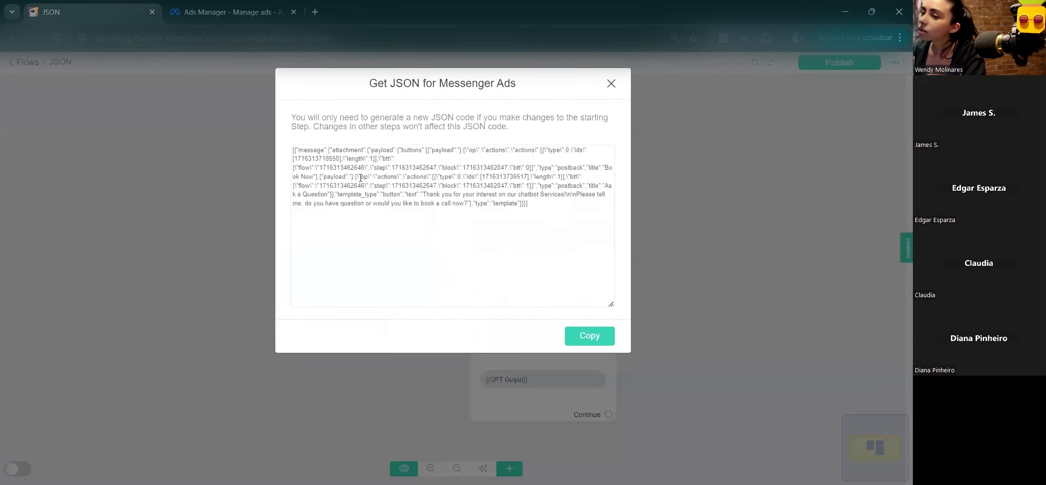
{"action": "left_click_drag", "start_coordinate": [563, 206], "coordinate": [287, 143]}
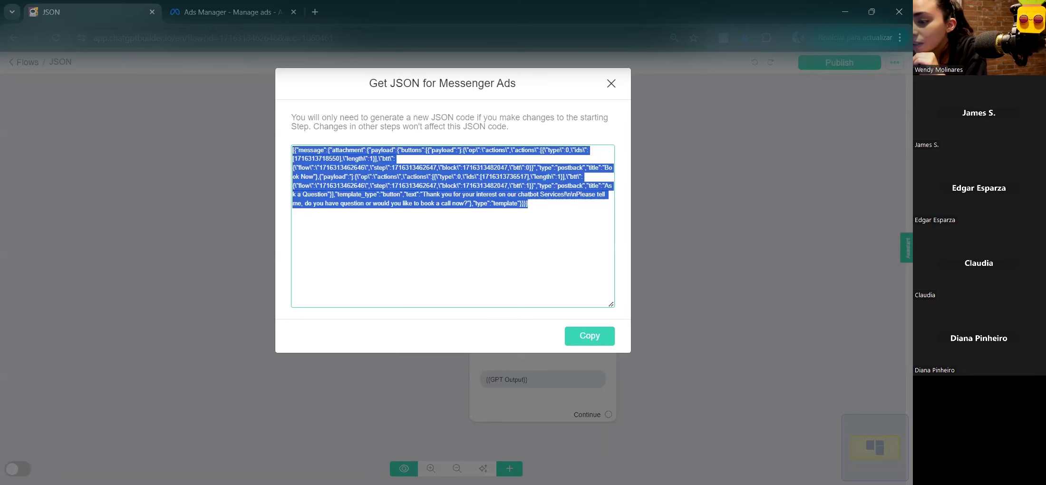
{"action": "left_click", "coordinate": [253, 7]}
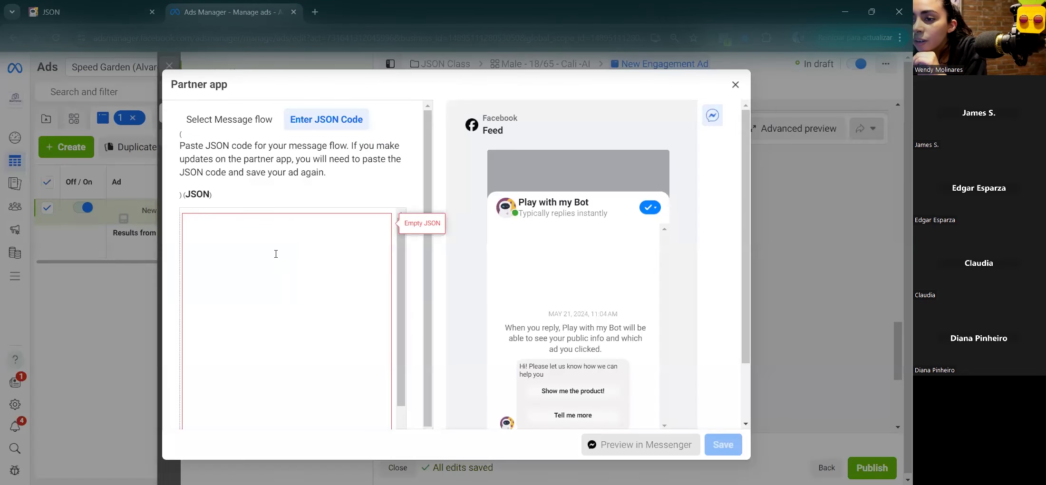
Step: Paste the copied flow JSON into the empty Partner app JSON box
{"action": "left_click", "coordinate": [296, 308]}
{"action": "key", "text": "ctrl+v"}
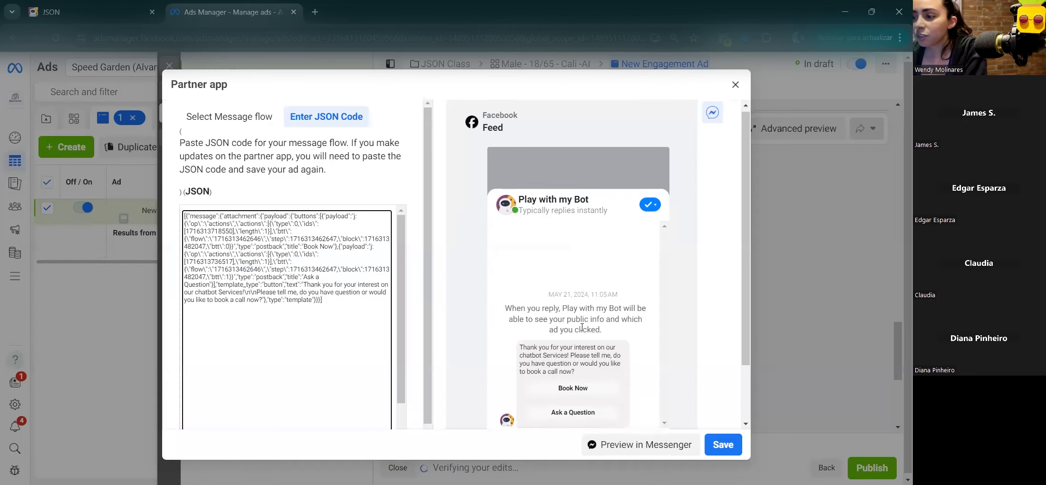
{"action": "scroll", "coordinate": [304, 228], "scroll_direction": "down", "scroll_amount": 2}
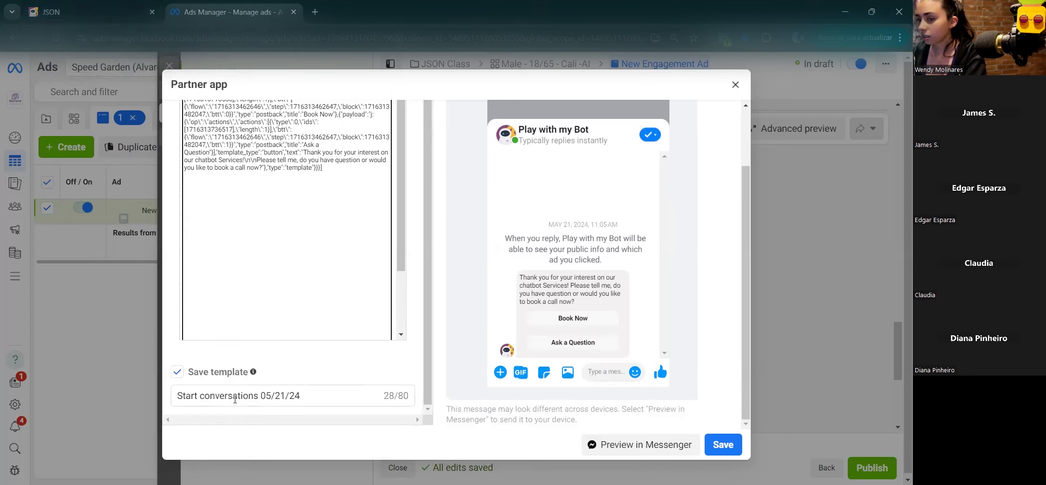
Step: Rename the message template to 'JSON Class' and close the template editor
{"action": "triple_click", "coordinate": [236, 398]}
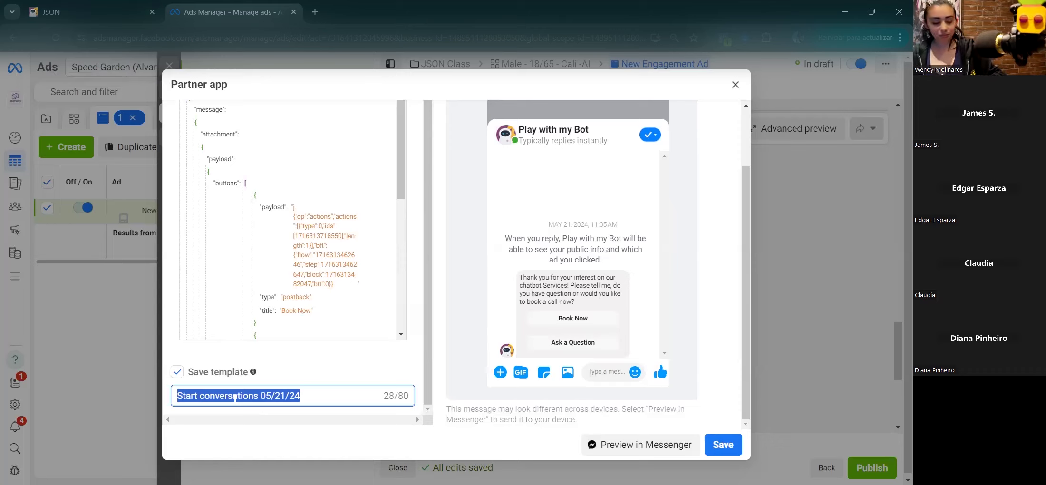
{"action": "type", "text": "Class"}
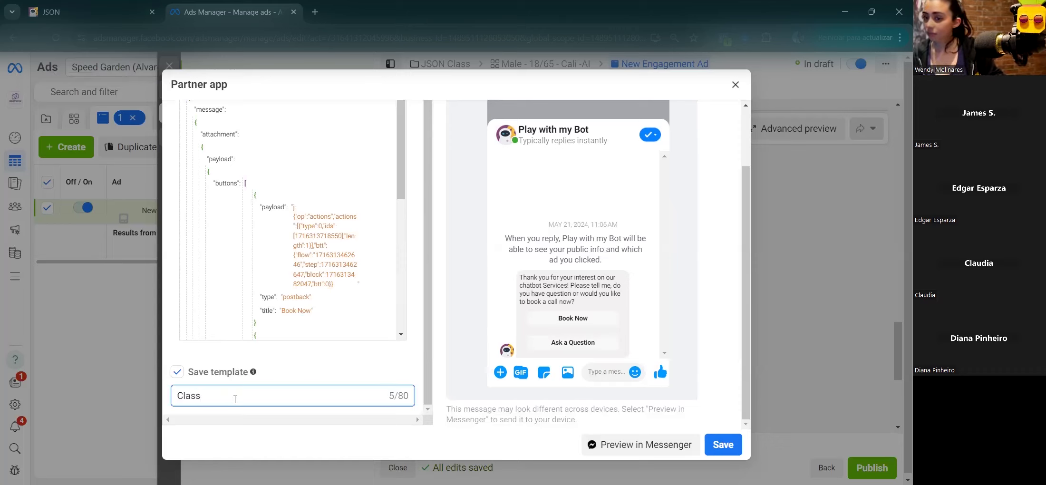
{"action": "type", "text": "JSON"}
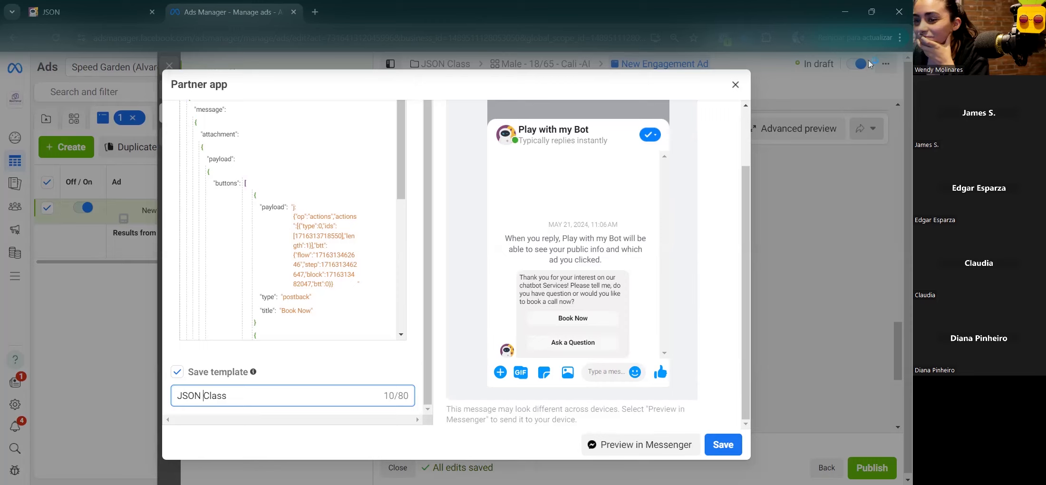
{"action": "left_click", "coordinate": [736, 84]}
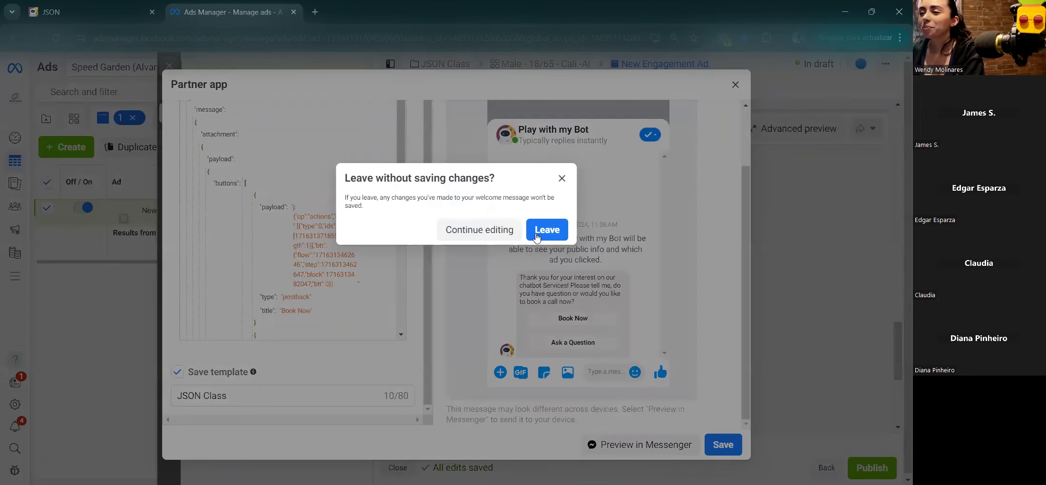
Step: Discard the template changes and review the JSON Class campaign, Male - 18/65 - Cali -AI ad set and New Engagement Ad
{"action": "left_click", "coordinate": [537, 235]}
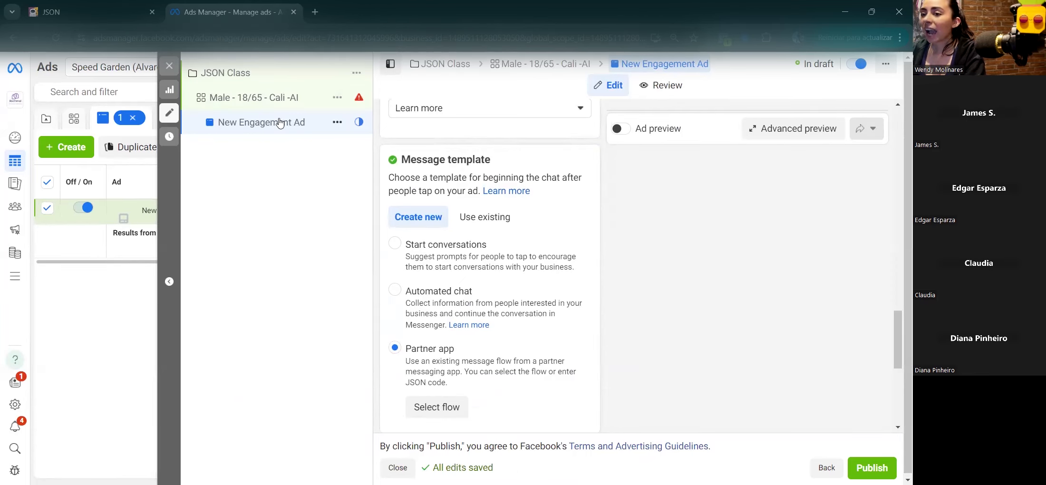
{"action": "left_click", "coordinate": [226, 75]}
{"action": "left_click", "coordinate": [247, 99]}
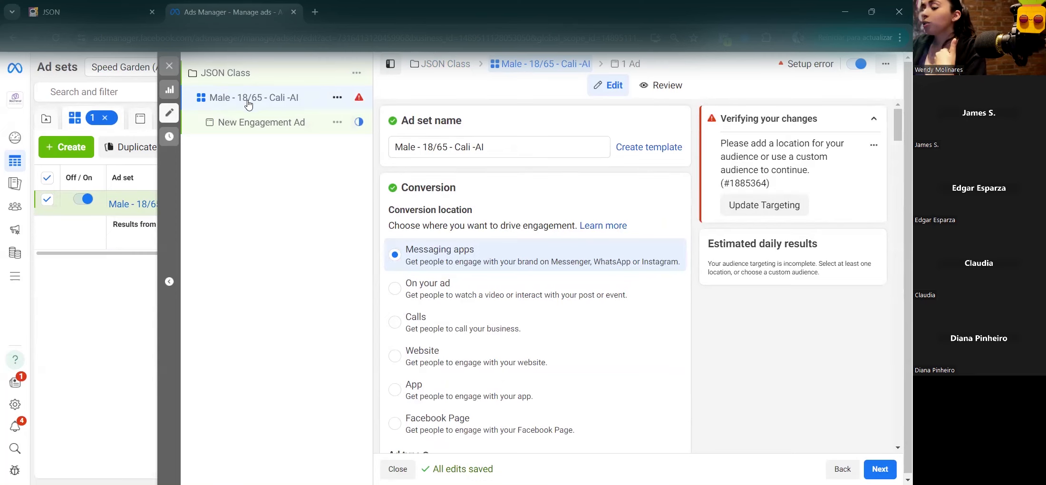
{"action": "left_click", "coordinate": [237, 129]}
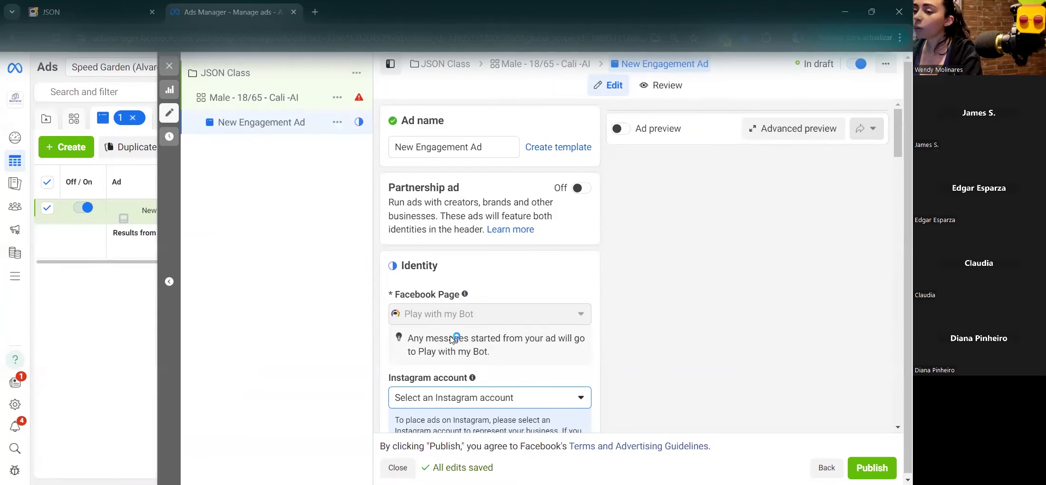
Step: Scroll through the New Engagement Ad and select its three-line primary text
{"action": "scroll", "coordinate": [446, 336], "scroll_direction": "down", "scroll_amount": 4}
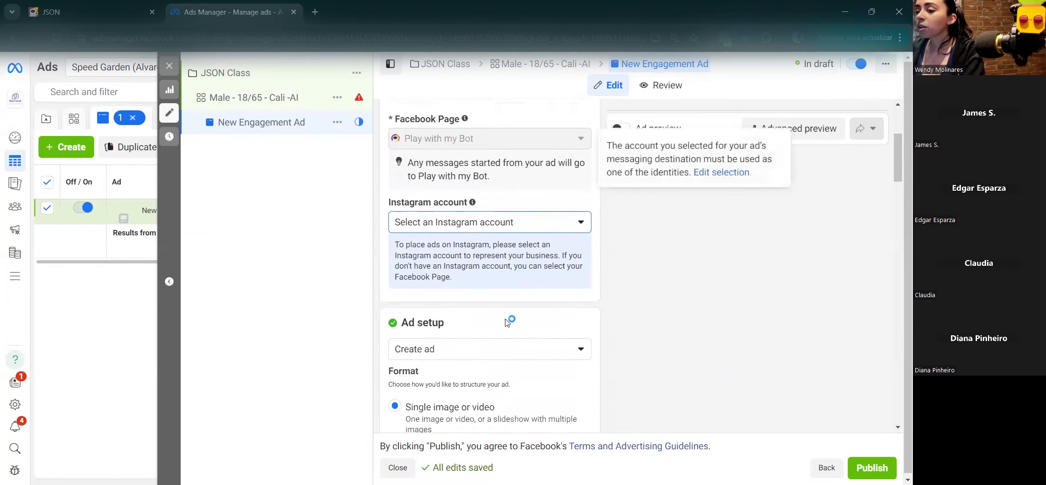
{"action": "scroll", "coordinate": [489, 237], "scroll_direction": "down", "scroll_amount": 3}
{"action": "right_click", "coordinate": [429, 228]}
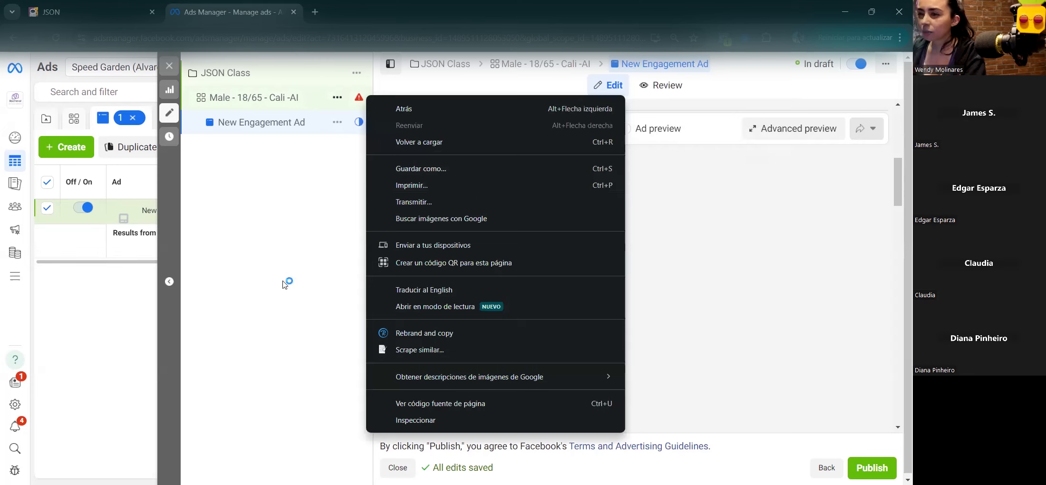
{"action": "left_click", "coordinate": [283, 280]}
{"action": "scroll", "coordinate": [479, 228], "scroll_direction": "down", "scroll_amount": 3}
{"action": "scroll", "coordinate": [551, 259], "scroll_direction": "down", "scroll_amount": 4}
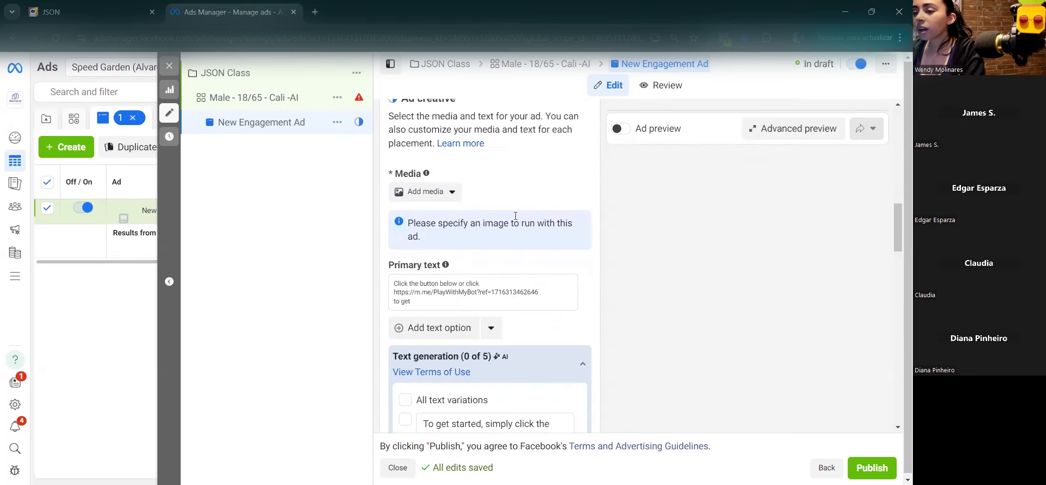
{"action": "scroll", "coordinate": [584, 247], "scroll_direction": "down", "scroll_amount": 1}
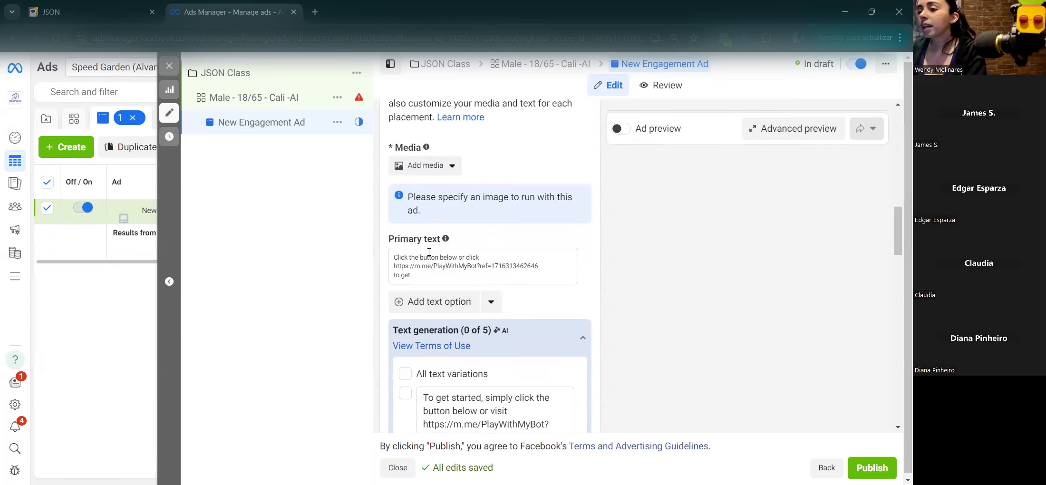
{"action": "left_click", "coordinate": [501, 265]}
{"action": "triple_click", "coordinate": [431, 255]}
{"action": "left_click_drag", "start_coordinate": [418, 274], "coordinate": [394, 249]}
Step: Scroll down to Message template and reopen the partner-app flow setup via Select flow
{"action": "scroll", "coordinate": [424, 260], "scroll_direction": "down", "scroll_amount": 10}
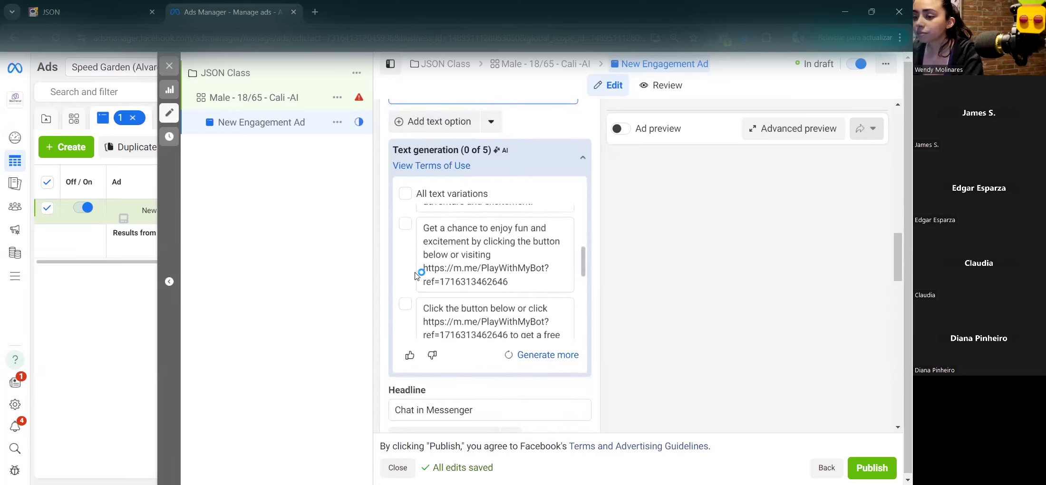
{"action": "scroll", "coordinate": [383, 352], "scroll_direction": "down", "scroll_amount": 8}
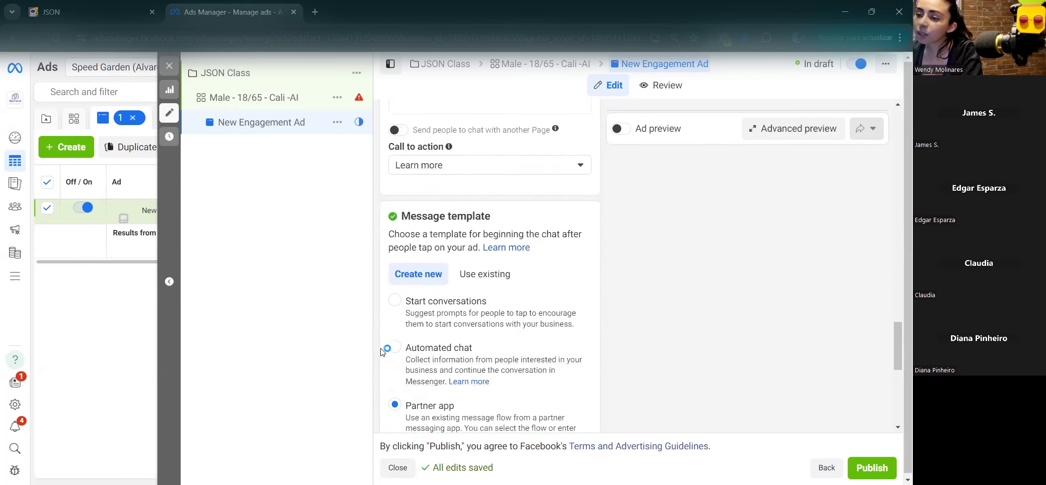
{"action": "left_click_drag", "start_coordinate": [402, 208], "coordinate": [532, 212]}
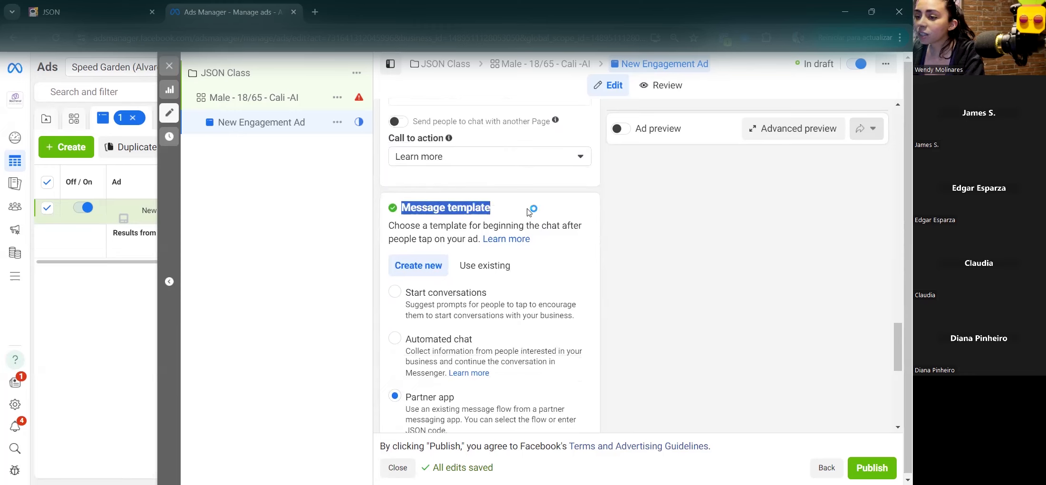
{"action": "scroll", "coordinate": [530, 211], "scroll_direction": "down", "scroll_amount": 2}
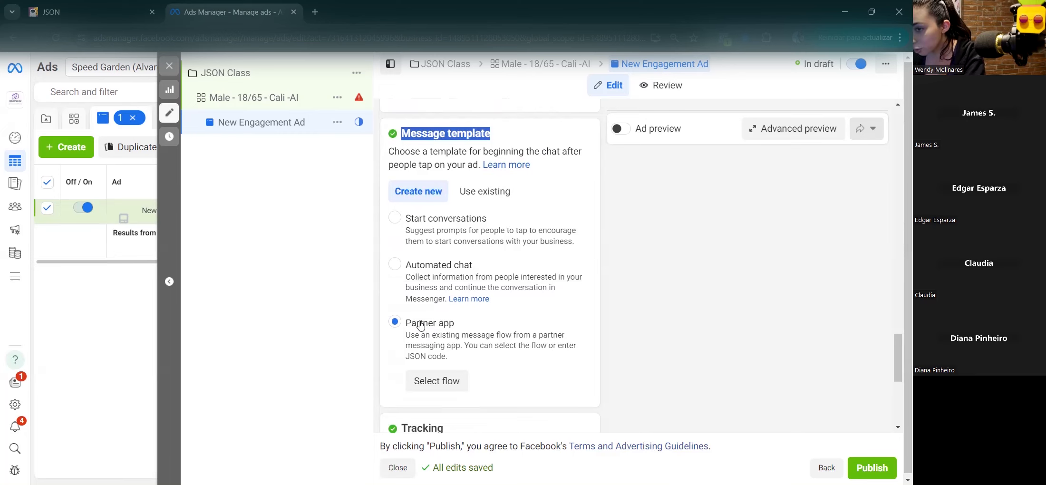
{"action": "left_click", "coordinate": [441, 380]}
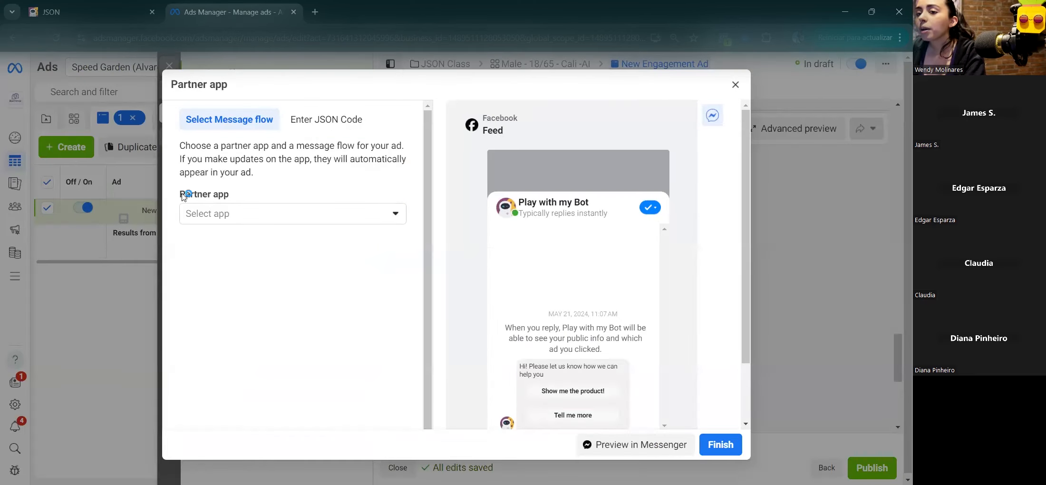
Step: Delete the sample code under Enter JSON Code, then go to the JSON flow and close the old export
{"action": "left_click", "coordinate": [336, 123]}
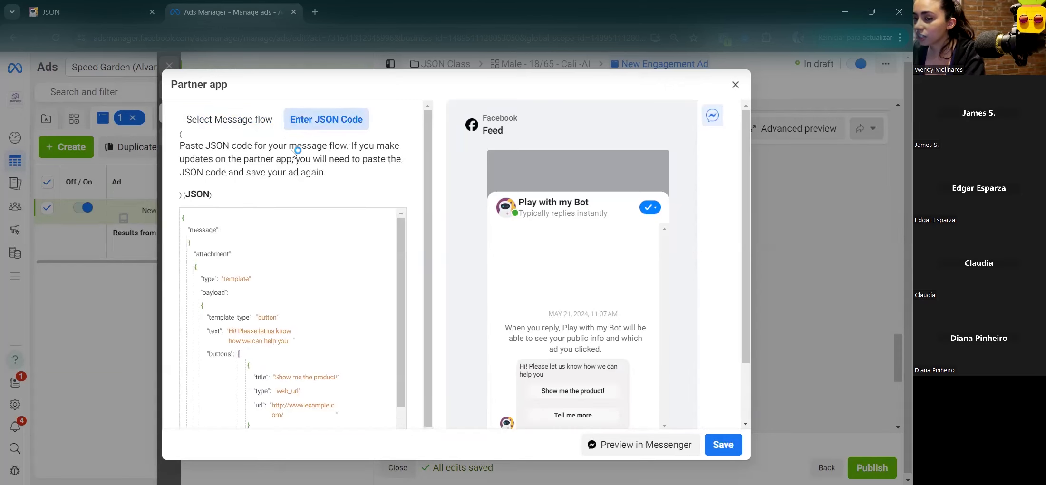
{"action": "left_click", "coordinate": [184, 217]}
{"action": "left_click_drag", "start_coordinate": [183, 218], "coordinate": [243, 401]}
{"action": "key", "text": "BackSpace"}
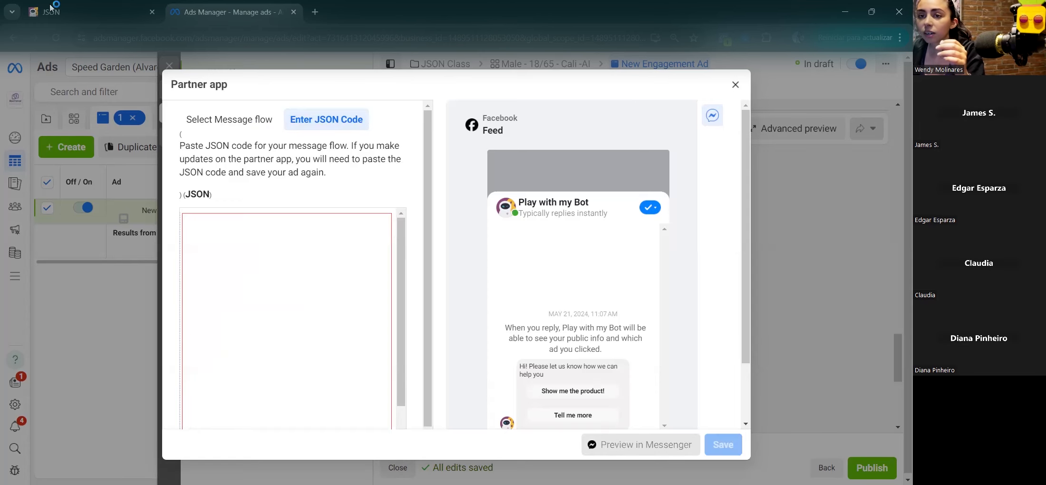
{"action": "left_click", "coordinate": [71, 12]}
{"action": "left_click", "coordinate": [610, 84]}
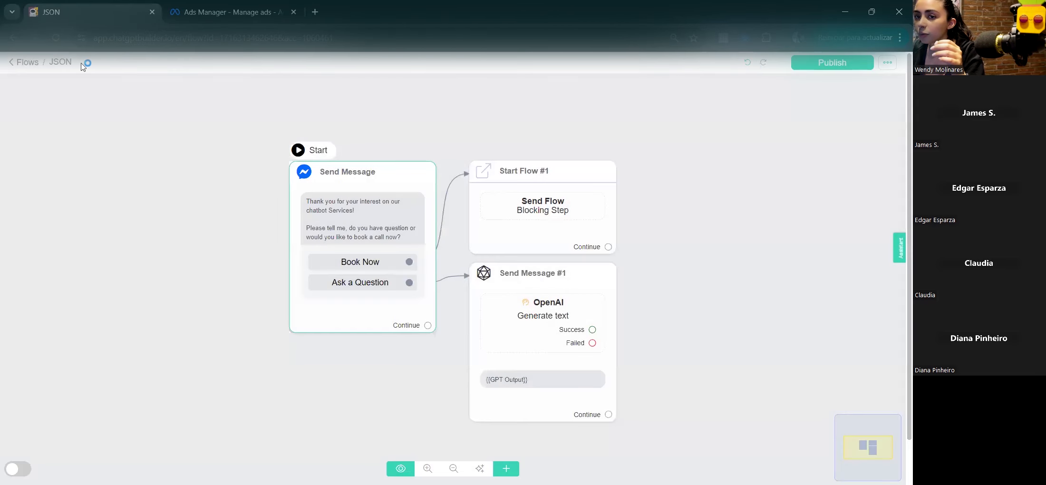
Step: Copy the JSON flow's Messenger Ads code and paste it into the Partner app JSON box
{"action": "left_click", "coordinate": [888, 62]}
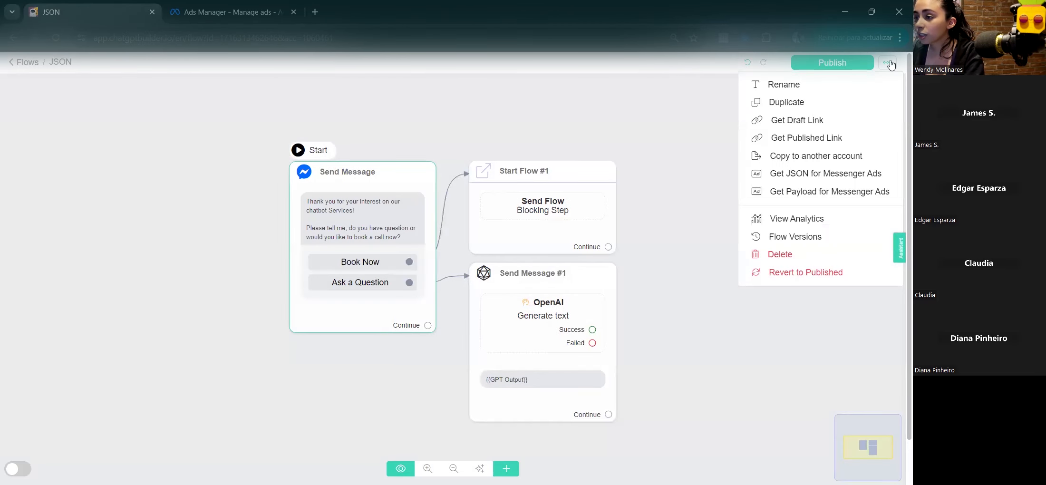
{"action": "left_click", "coordinate": [823, 174]}
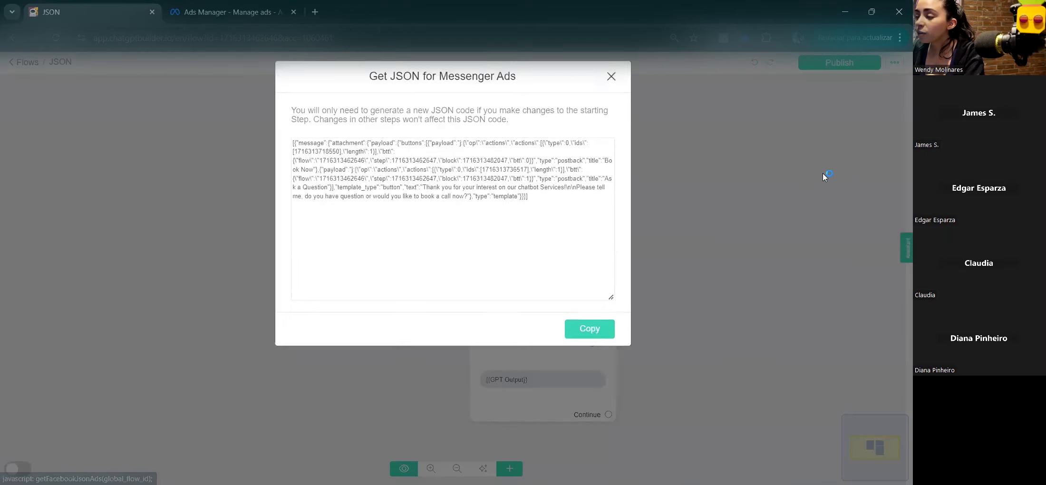
{"action": "left_click", "coordinate": [594, 327]}
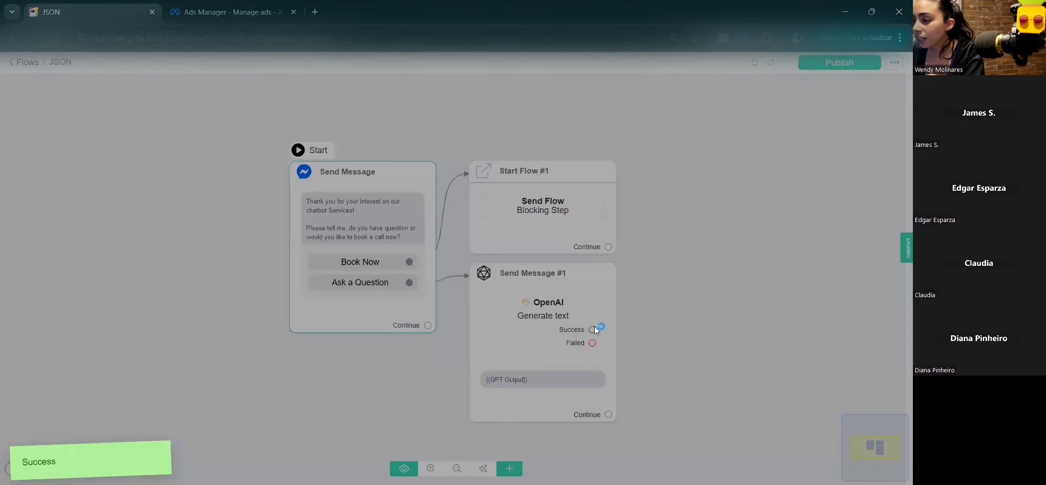
{"action": "left_click", "coordinate": [225, 11]}
{"action": "left_click", "coordinate": [307, 287]}
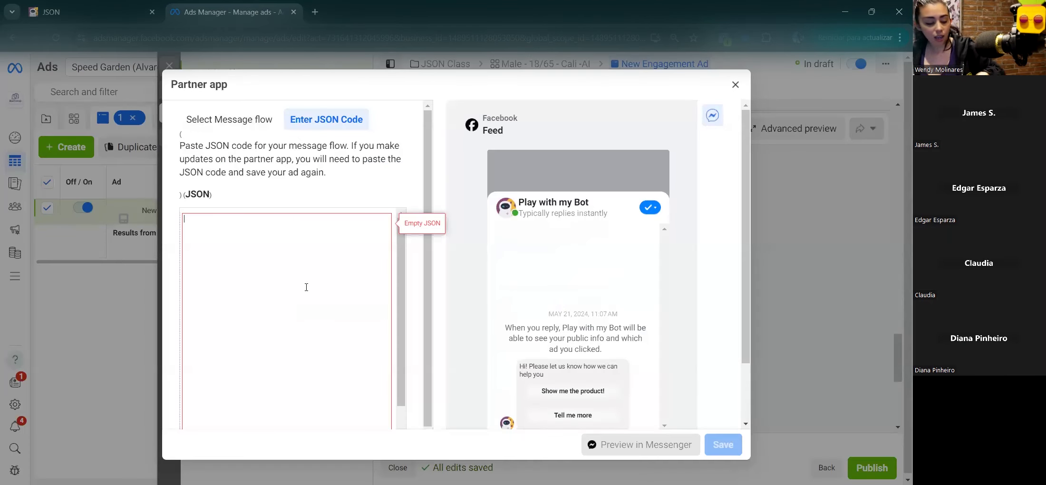
{"action": "key", "text": "ctrl+v"}
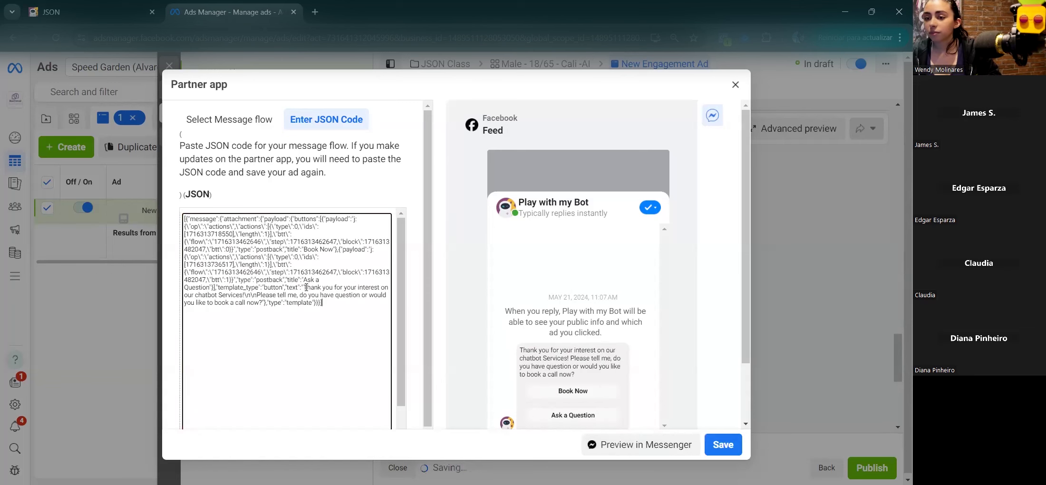
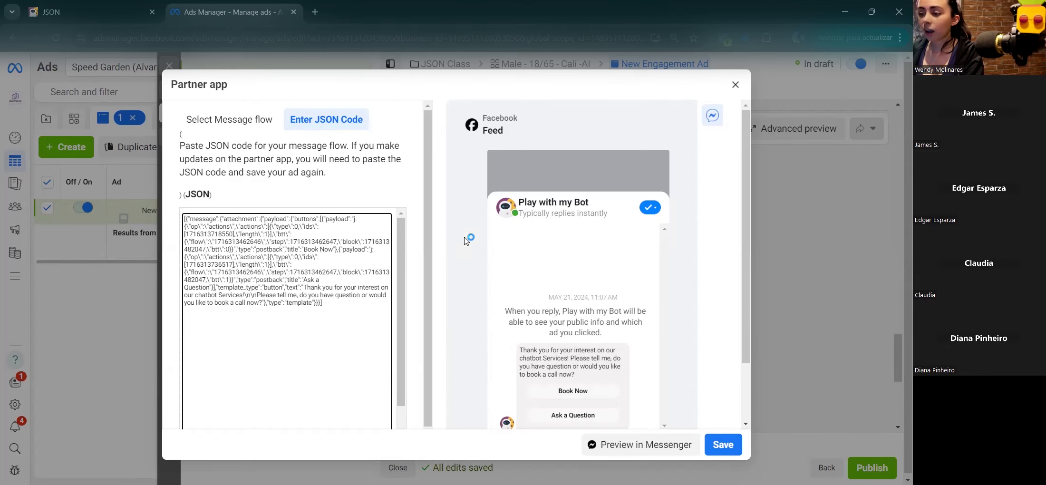
Step: Replace the template name 'Start conversations 05/21/24' with 'JSON Class' under Save template
{"action": "scroll", "coordinate": [407, 188], "scroll_direction": "down", "scroll_amount": 2}
{"action": "scroll", "coordinate": [408, 189], "scroll_direction": "down", "scroll_amount": 2}
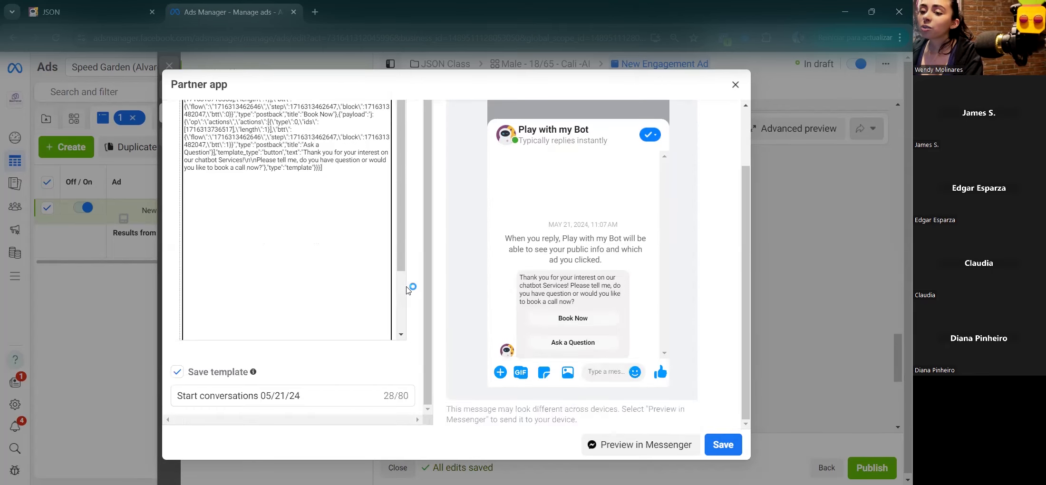
{"action": "triple_click", "coordinate": [311, 399]}
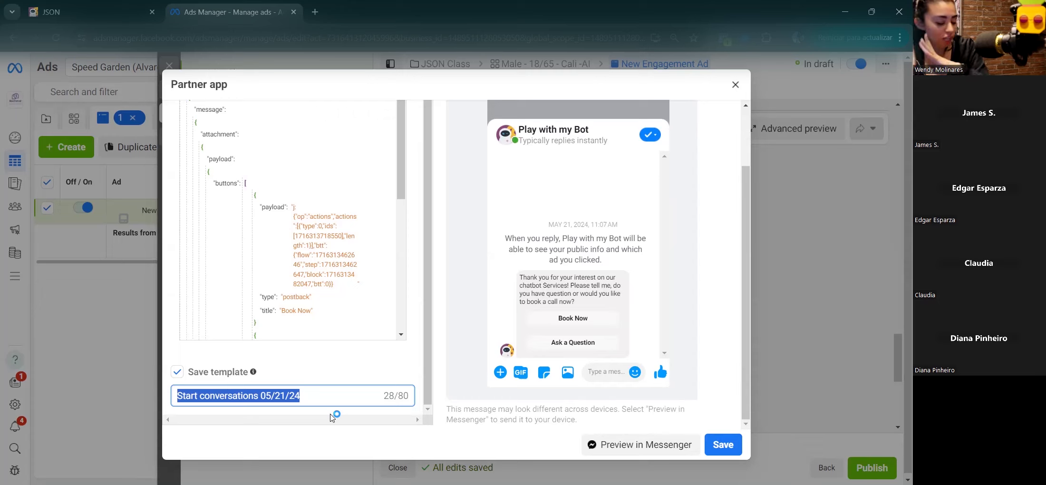
{"action": "type", "text": "JS"}
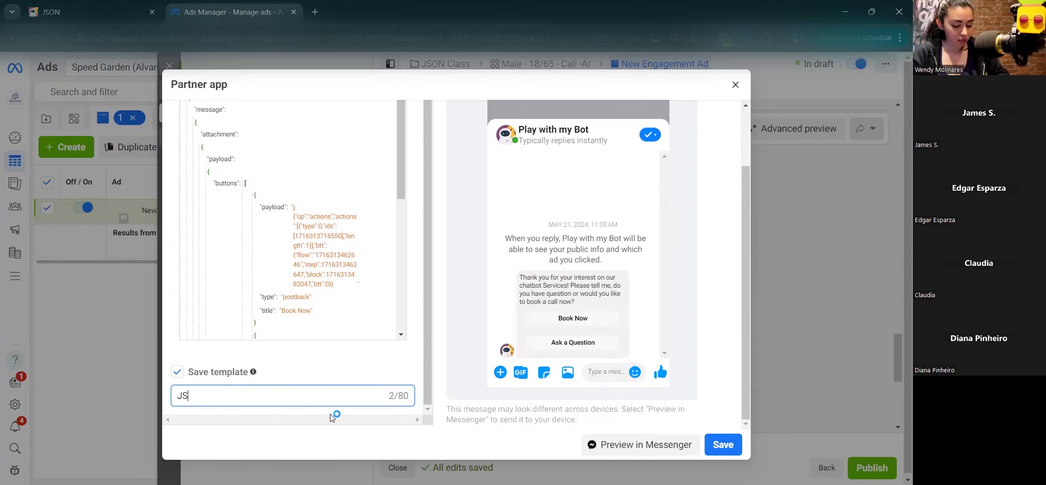
{"action": "type", "text": "ON Class"}
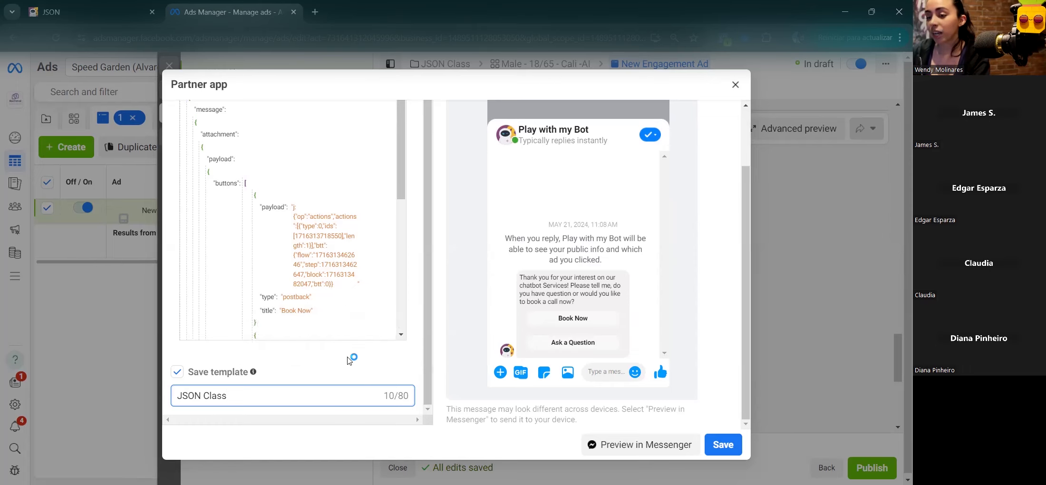
Step: Save the partner app template and pick the existing 'JSON Class' template for the ad
{"action": "left_click", "coordinate": [740, 441]}
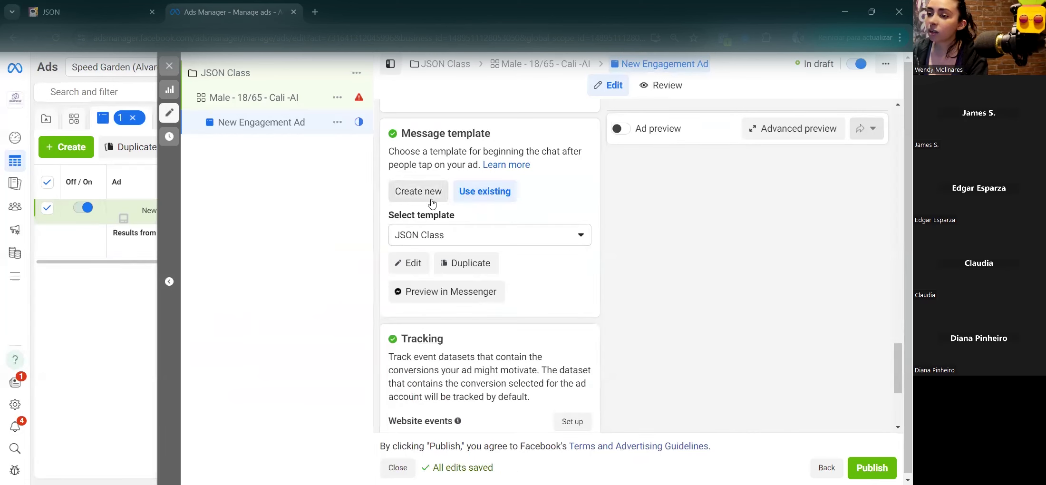
{"action": "left_click", "coordinate": [401, 192]}
{"action": "left_click", "coordinate": [484, 196]}
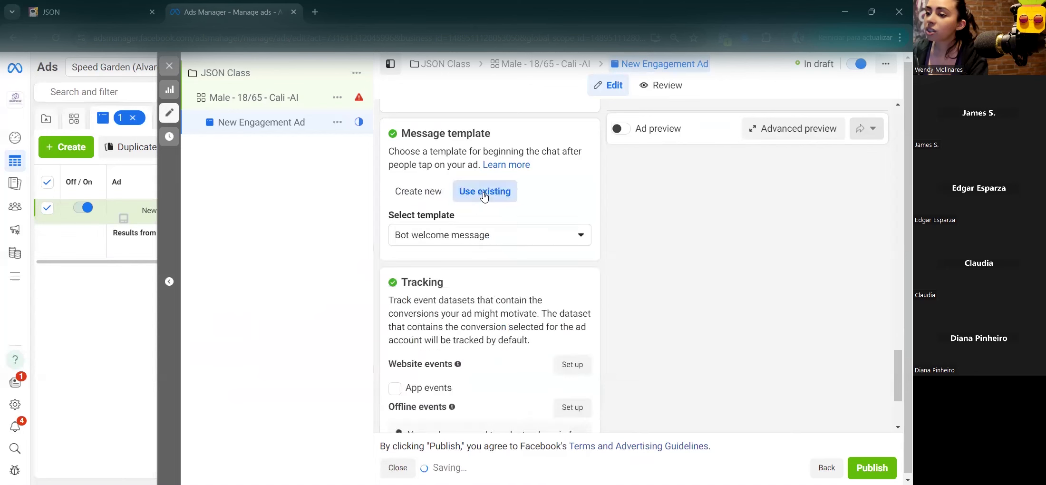
{"action": "left_click", "coordinate": [528, 236]}
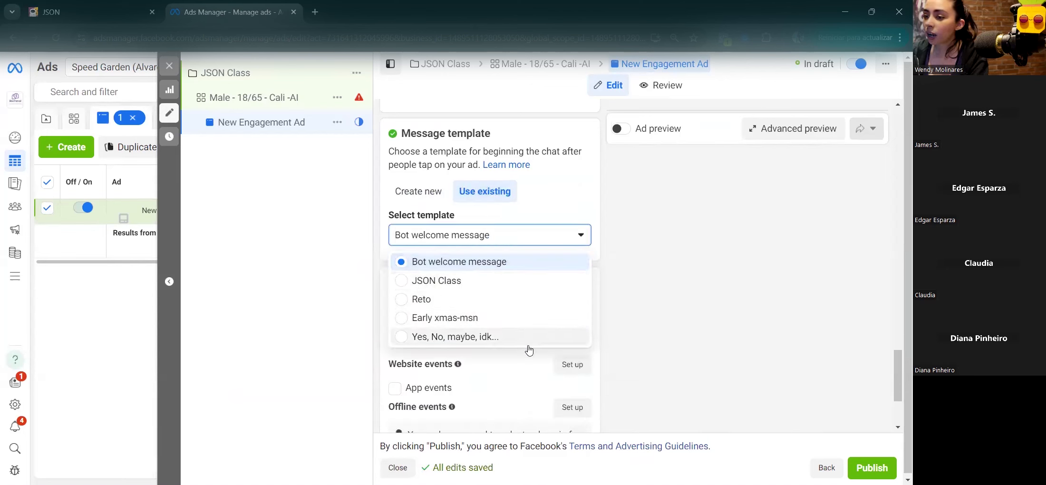
{"action": "left_click", "coordinate": [509, 284]}
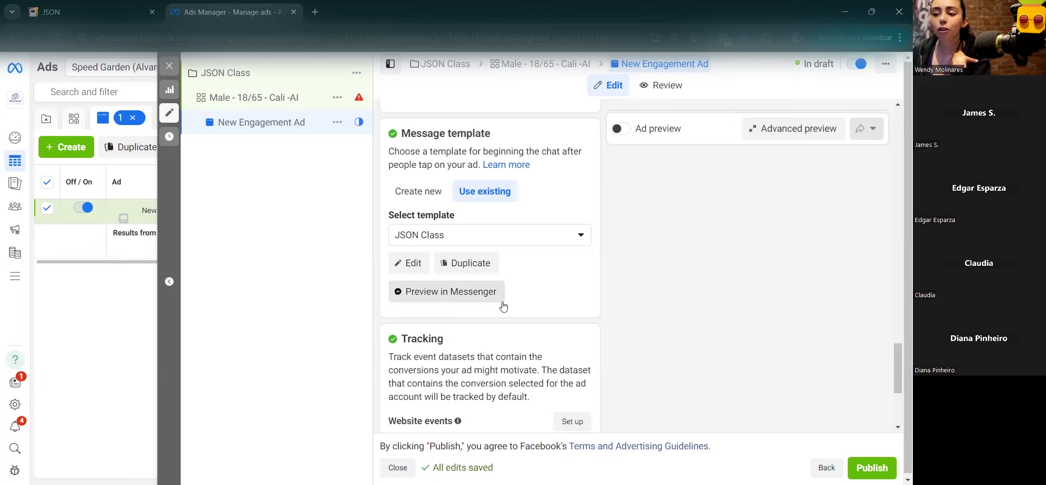
Step: Switch on the Ad preview toggle in the Ad creative section
{"action": "scroll", "coordinate": [502, 309], "scroll_direction": "down", "scroll_amount": 2}
{"action": "scroll", "coordinate": [502, 310], "scroll_direction": "up", "scroll_amount": 5}
{"action": "scroll", "coordinate": [503, 312], "scroll_direction": "up", "scroll_amount": 10}
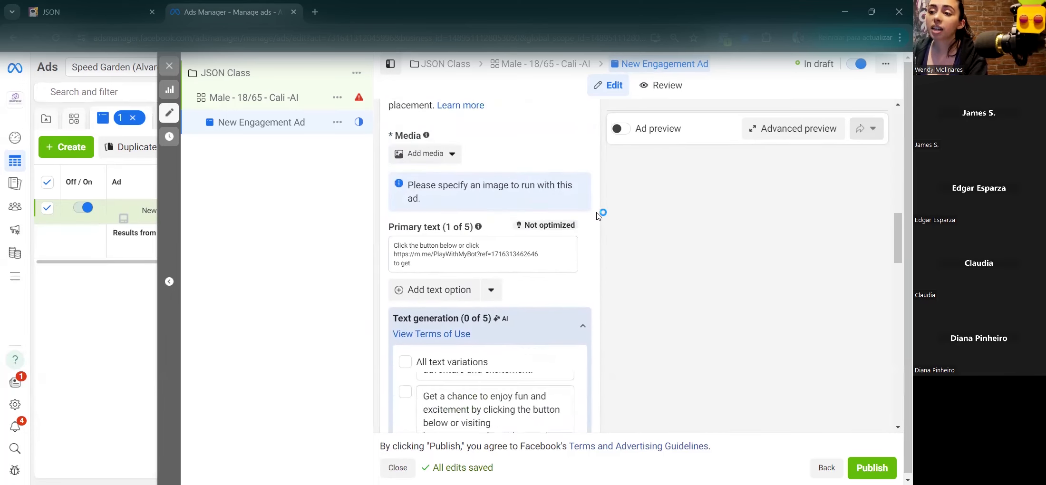
{"action": "scroll", "coordinate": [433, 273], "scroll_direction": "up", "scroll_amount": 1}
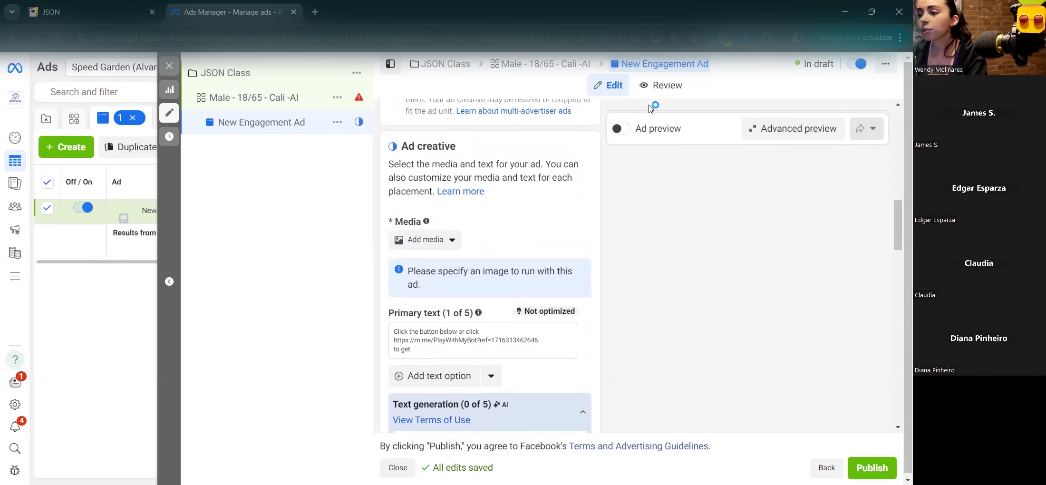
{"action": "left_click", "coordinate": [621, 128]}
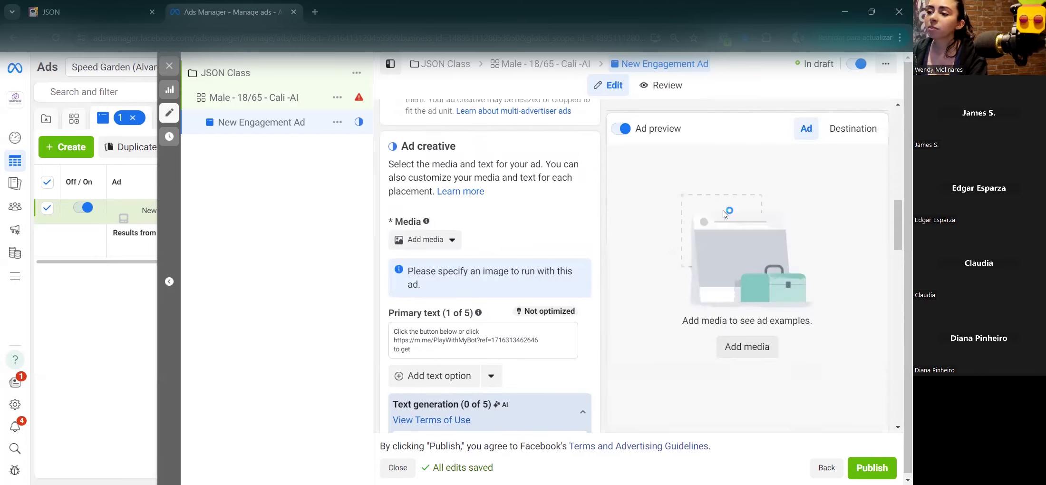
{"action": "scroll", "coordinate": [475, 167], "scroll_direction": "up", "scroll_amount": 8}
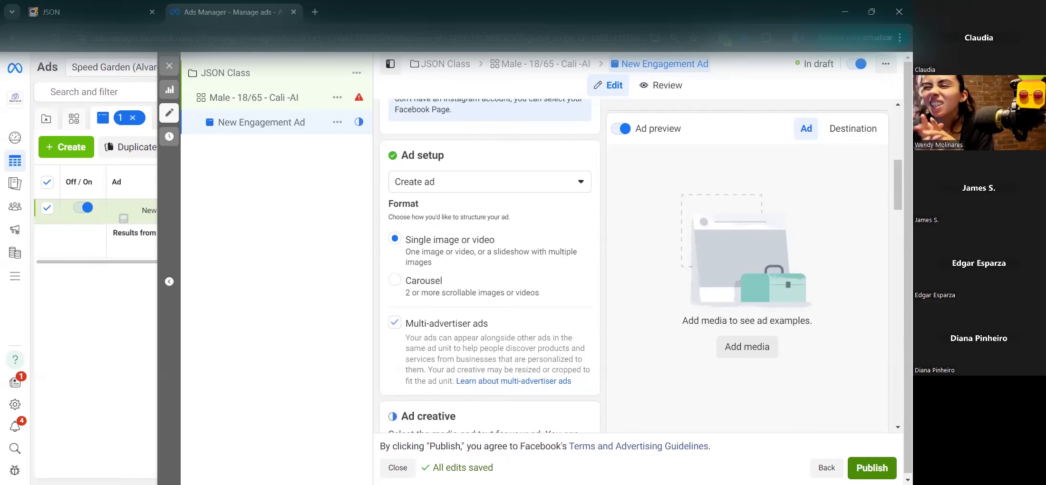
Step: Publish the JSON chatbot flow and spread its nodes apart on the canvas
{"action": "left_click", "coordinate": [90, 7]}
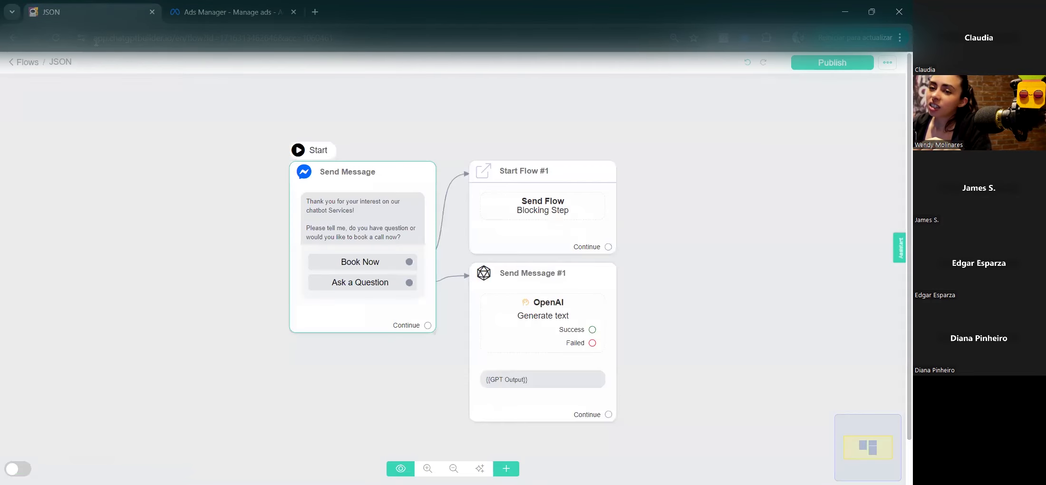
{"action": "left_click", "coordinate": [853, 64]}
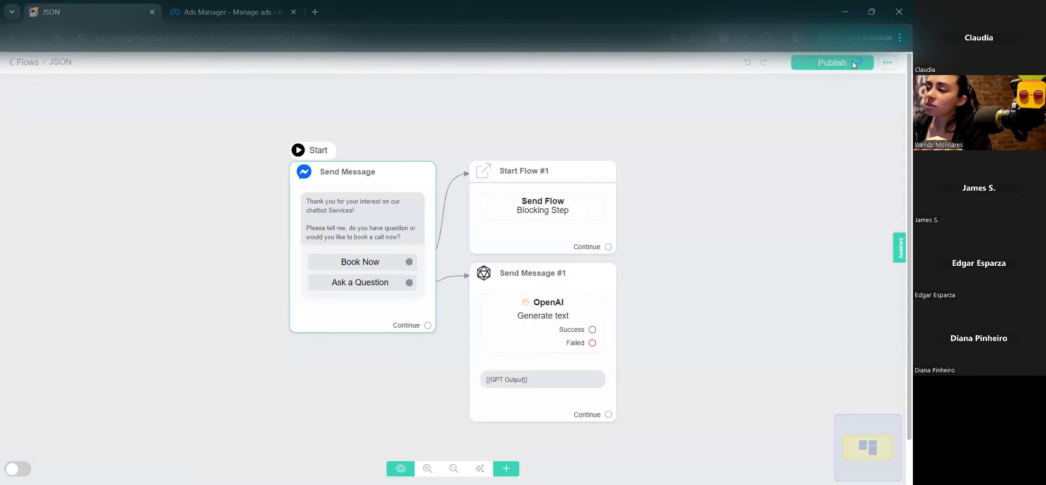
{"action": "left_click_drag", "start_coordinate": [390, 182], "coordinate": [157, 180]}
{"action": "left_click_drag", "start_coordinate": [544, 183], "coordinate": [364, 179]}
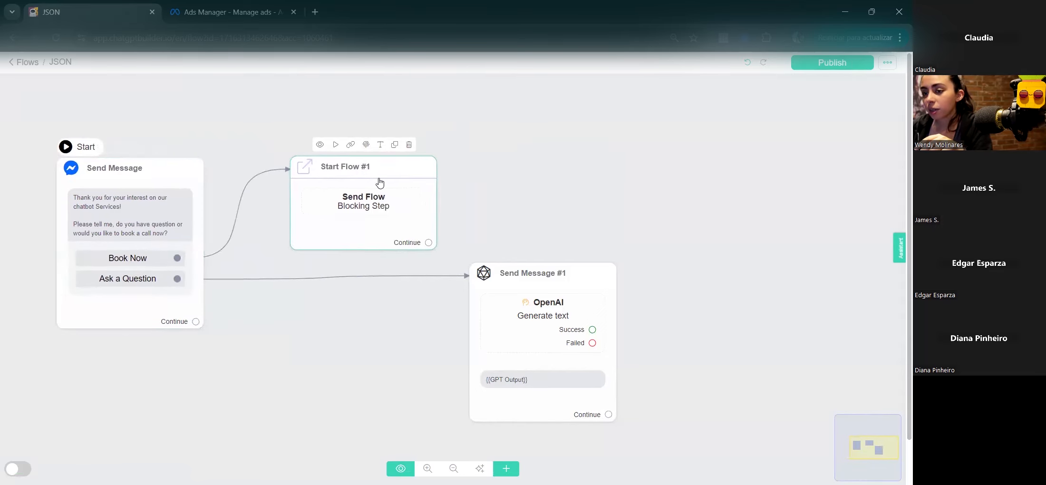
{"action": "left_click_drag", "start_coordinate": [577, 286], "coordinate": [596, 247]}
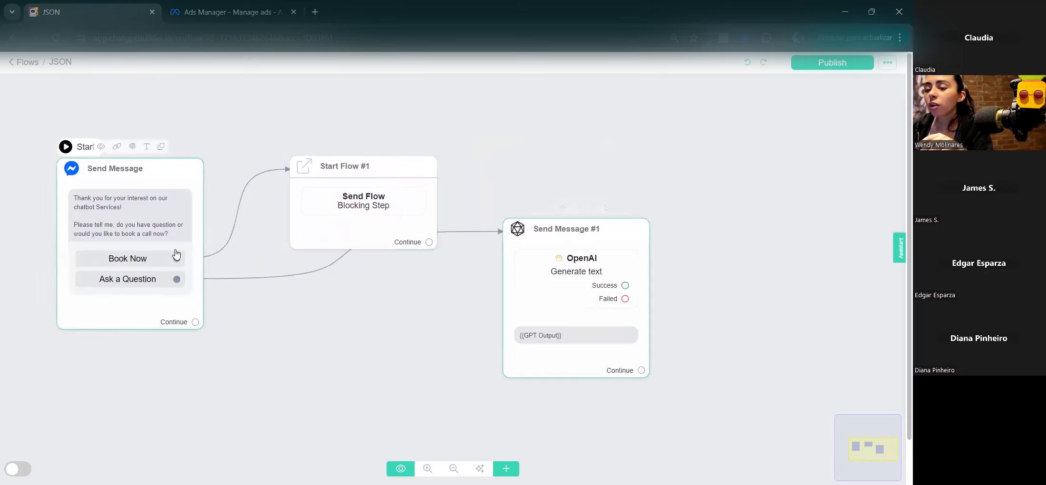
Step: Check the Send Message welcome text, then place Send Message #1 below Start Flow #1
{"action": "left_click", "coordinate": [114, 324]}
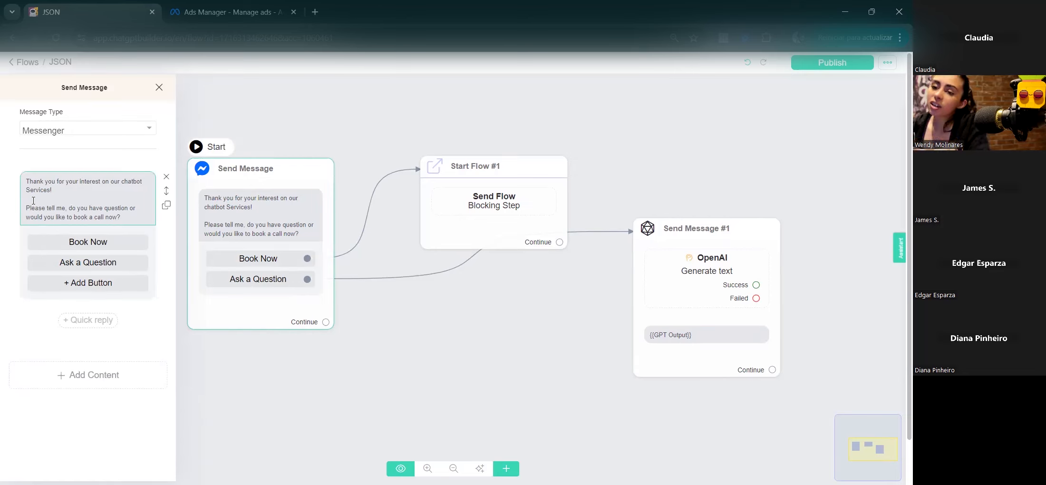
{"action": "left_click_drag", "start_coordinate": [67, 209], "coordinate": [11, 224]}
{"action": "left_click", "coordinate": [110, 218]}
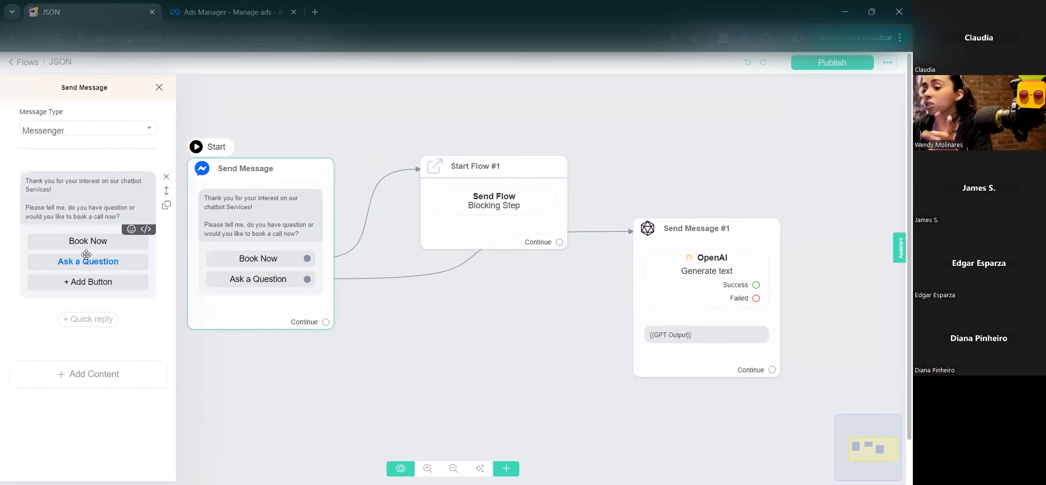
{"action": "left_click", "coordinate": [507, 325]}
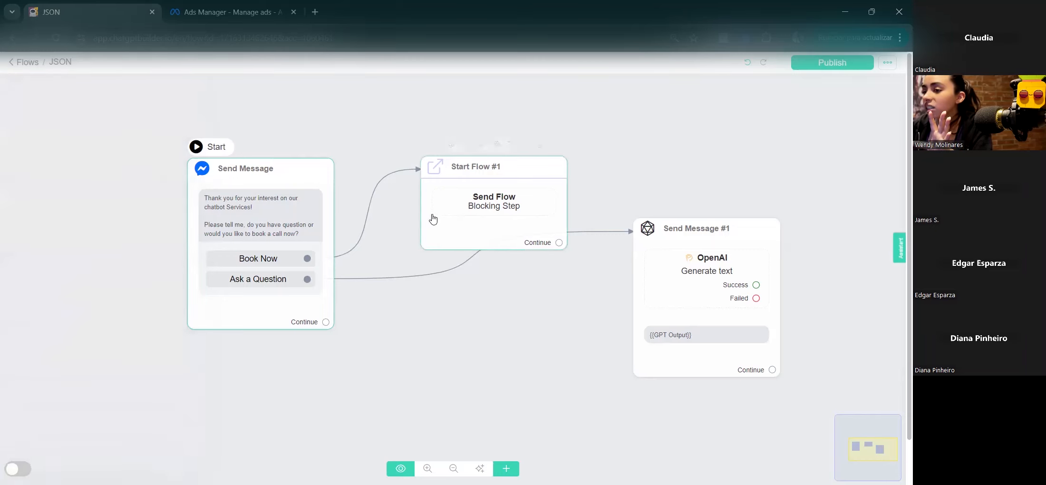
{"action": "left_click_drag", "start_coordinate": [679, 247], "coordinate": [473, 300]}
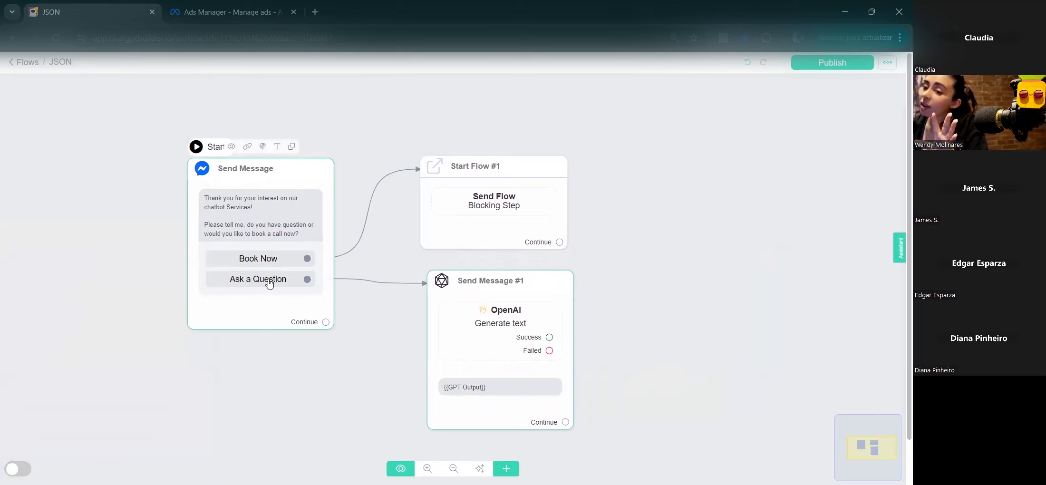
{"action": "mouse_move", "coordinate": [487, 305]}
{"action": "left_mouse_down"}
{"action": "mouse_move", "coordinate": [614, 282]}
{"action": "mouse_move", "coordinate": [506, 328]}
{"action": "mouse_move", "coordinate": [493, 312]}
{"action": "left_mouse_up"}
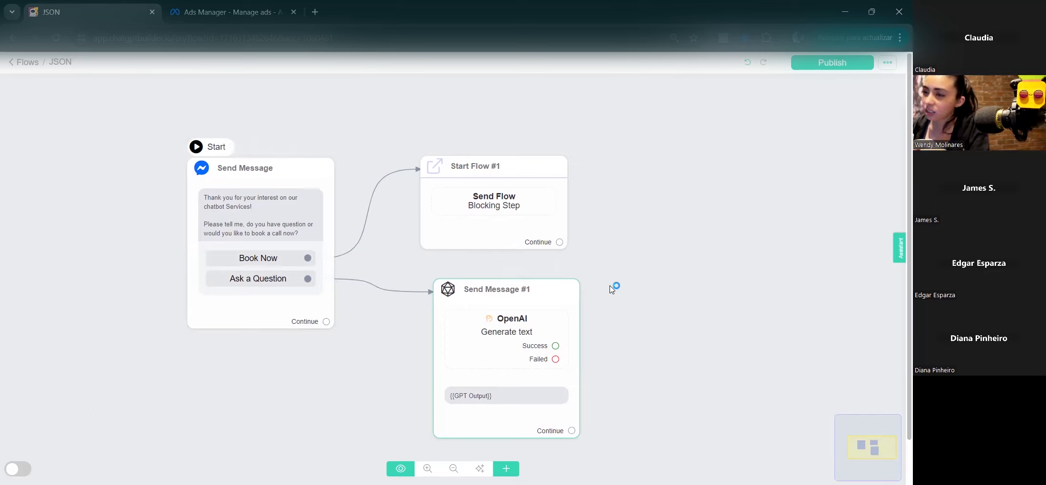
Step: Nudge Send Message #1 slightly and review the Send Message node's settings
{"action": "left_click_drag", "start_coordinate": [529, 303], "coordinate": [517, 291]}
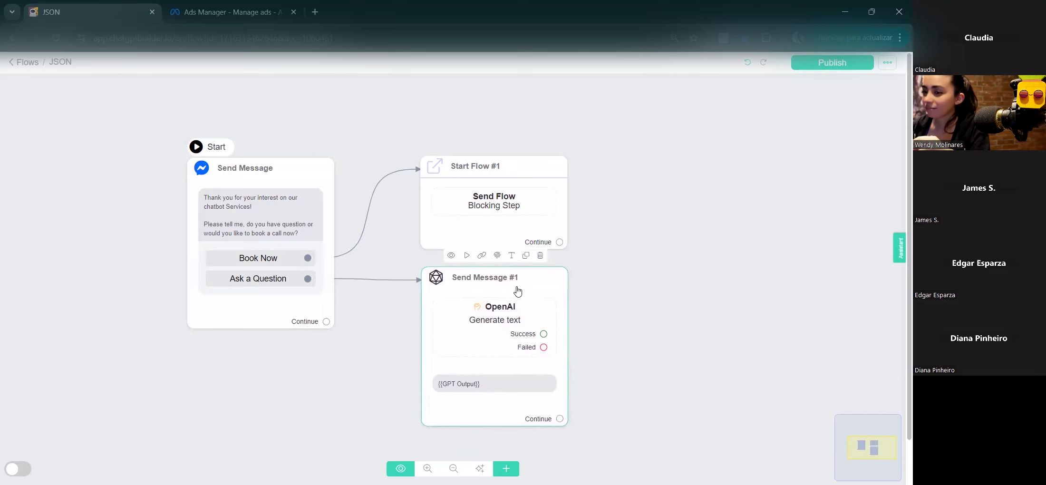
{"action": "left_click", "coordinate": [280, 314]}
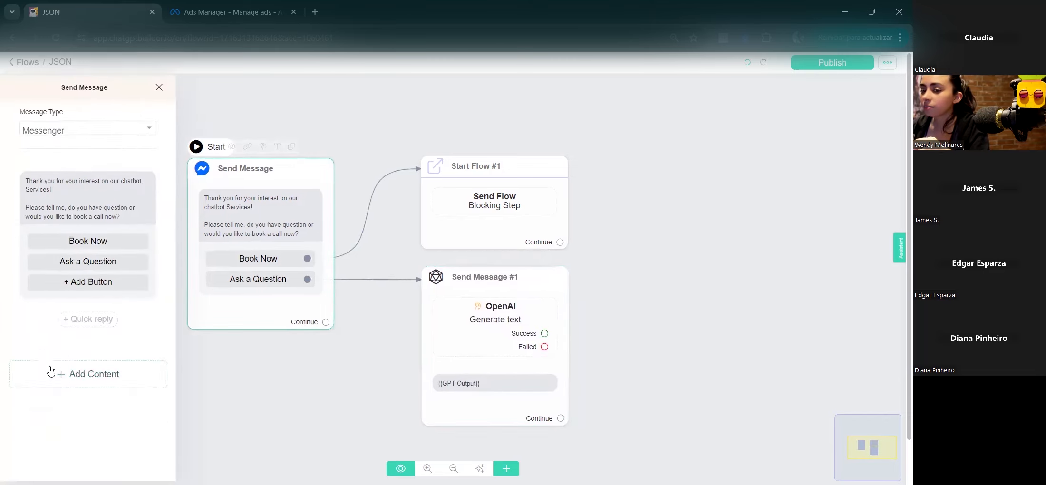
{"action": "left_click", "coordinate": [335, 372]}
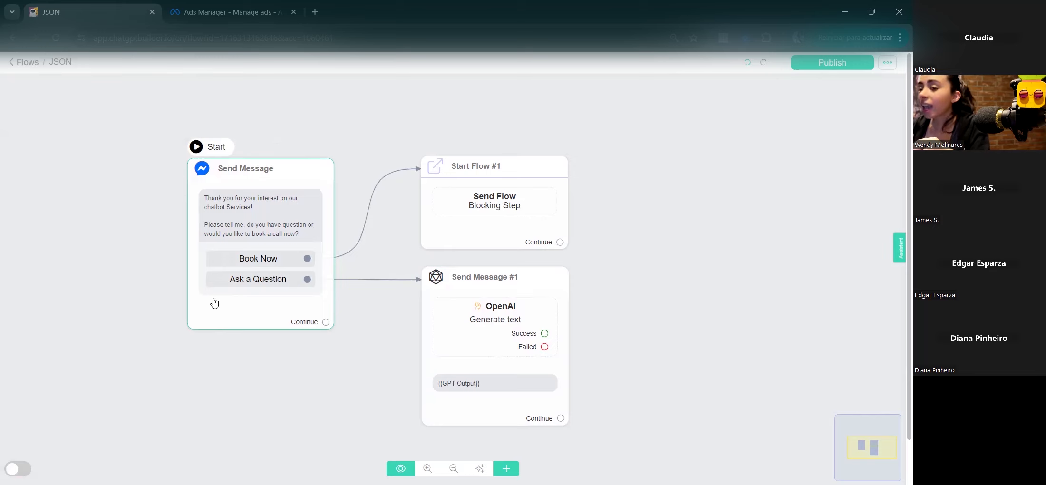
{"action": "mouse_move", "coordinate": [238, 277]}
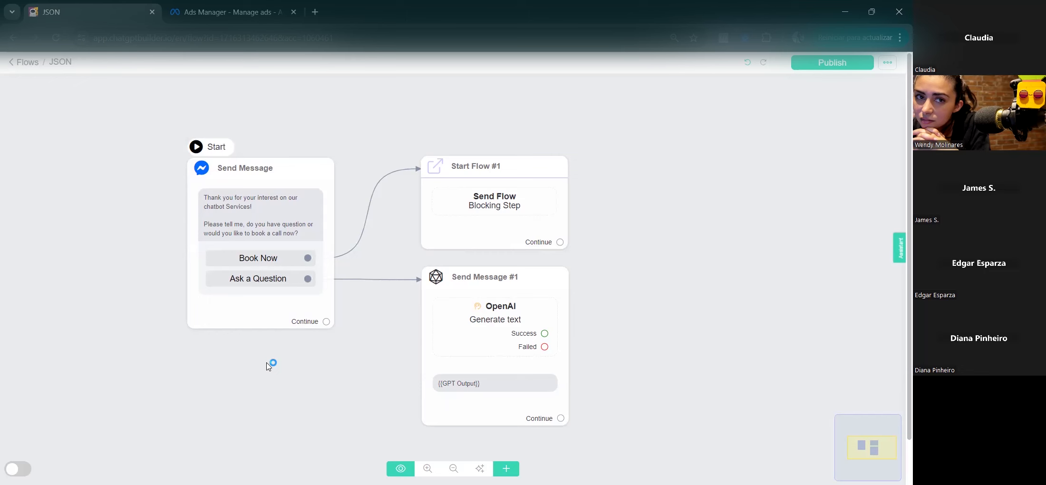
Step: Collapse the ad's AI text suggestions and shift the JSON flow's Send Message node right
{"action": "left_click", "coordinate": [252, 7]}
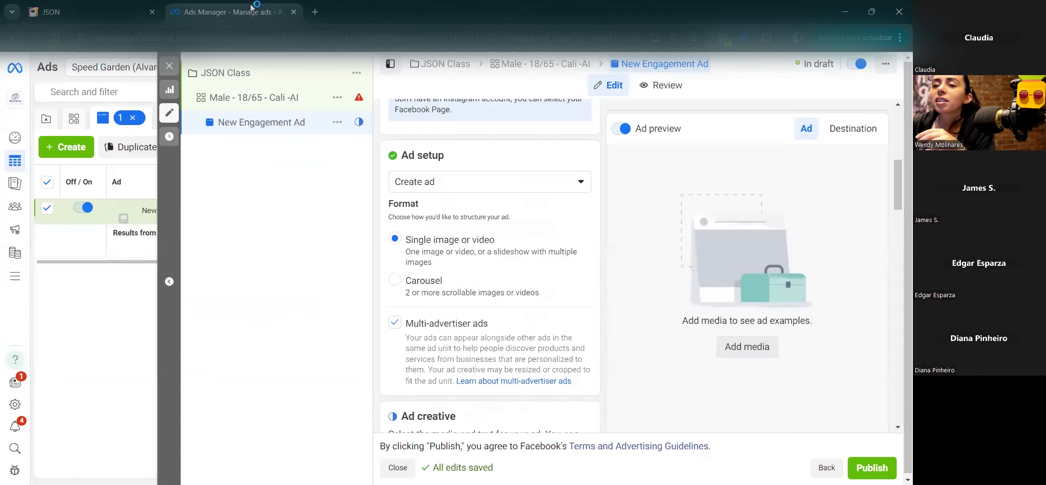
{"action": "scroll", "coordinate": [556, 294], "scroll_direction": "down", "scroll_amount": 6}
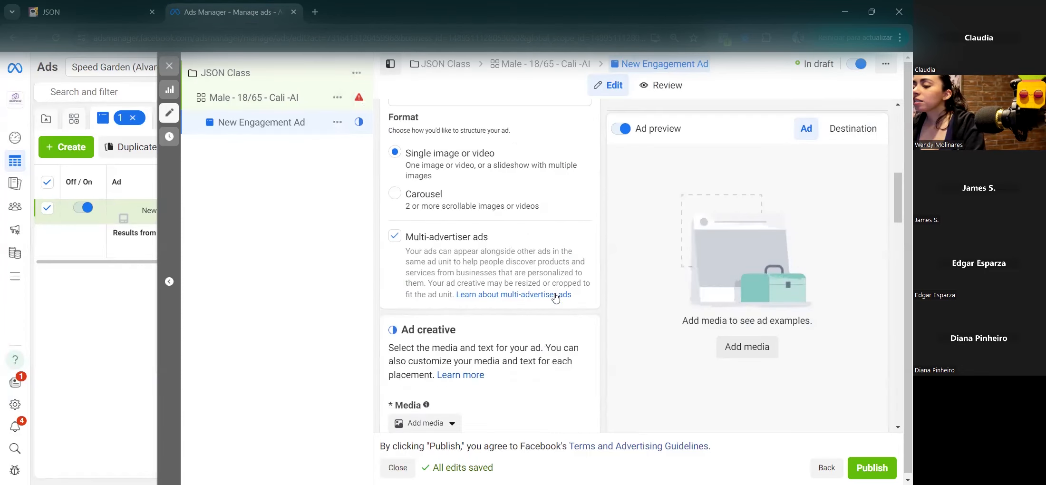
{"action": "scroll", "coordinate": [562, 295], "scroll_direction": "down", "scroll_amount": 8}
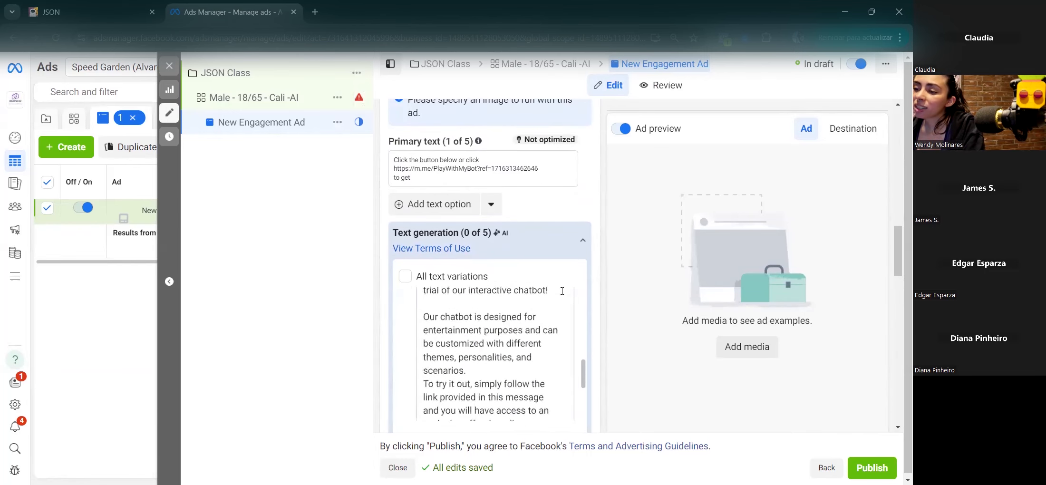
{"action": "left_click", "coordinate": [583, 240]}
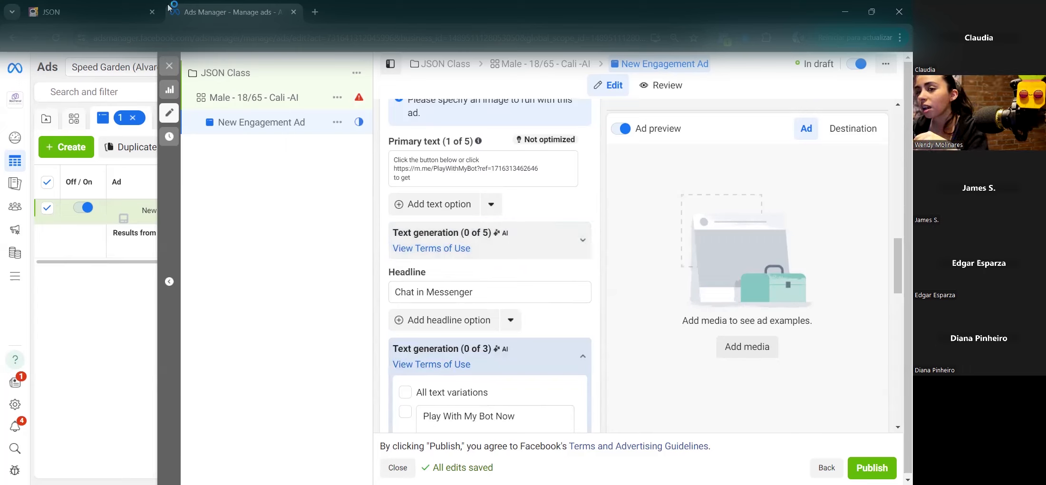
{"action": "left_click", "coordinate": [68, 8]}
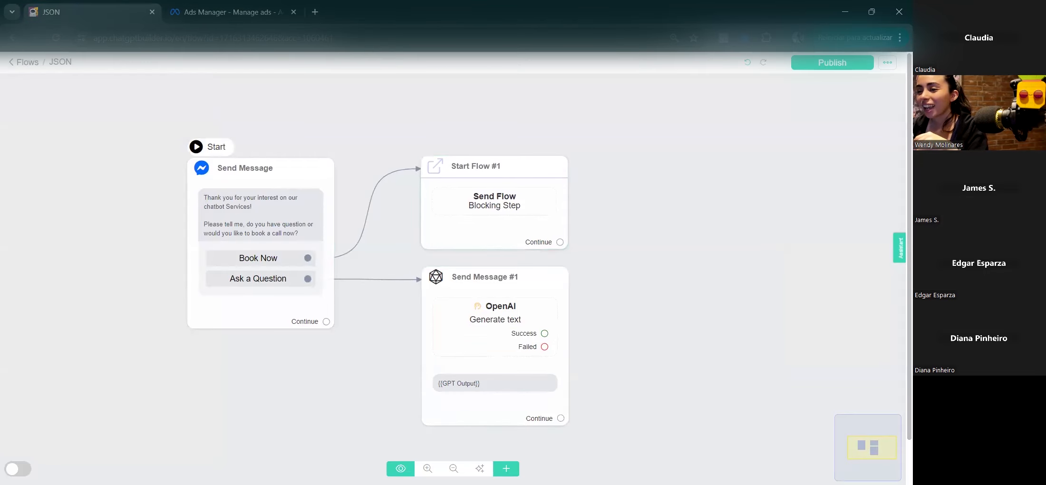
{"action": "left_click_drag", "start_coordinate": [279, 191], "coordinate": [325, 176]}
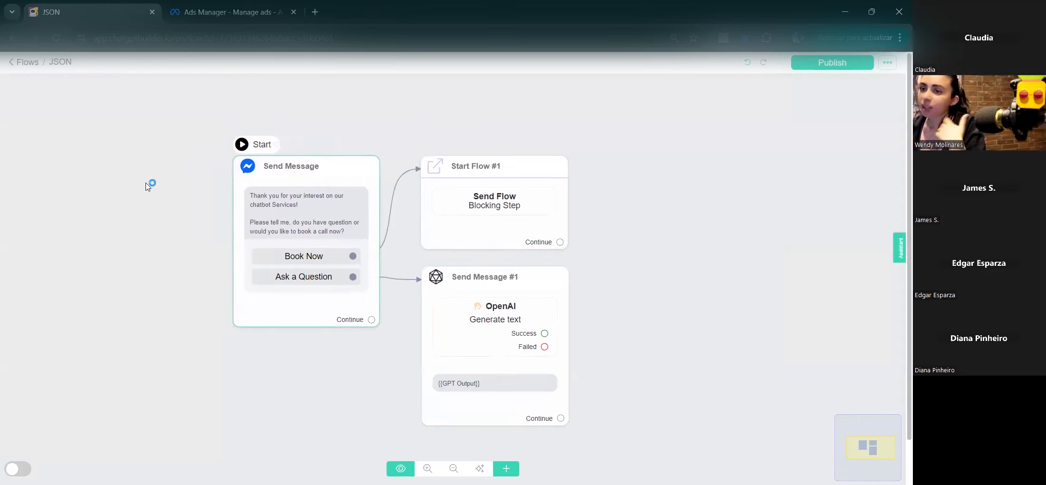
Step: Open the Male - 18/65 - Cali -AI ad set settings in Ads Manager
{"action": "left_click", "coordinate": [186, 7]}
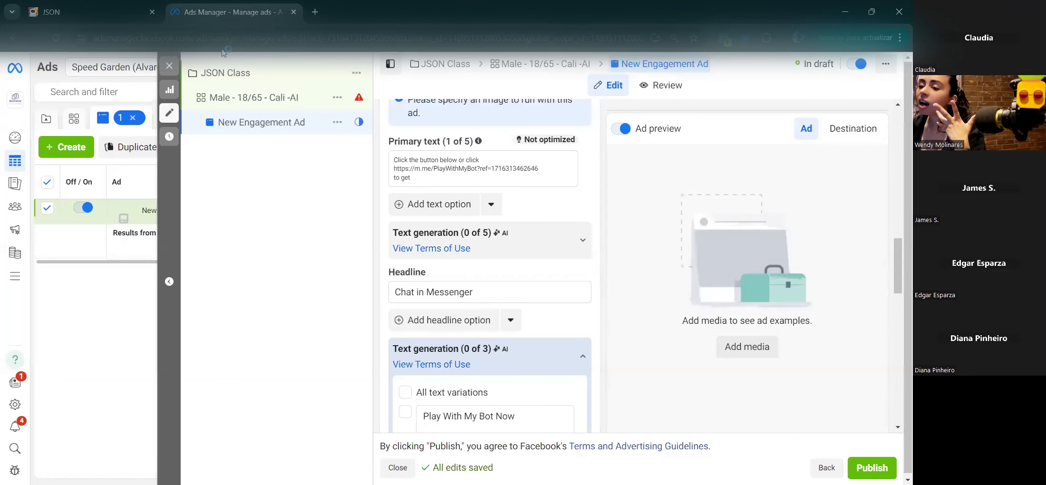
{"action": "scroll", "coordinate": [517, 215], "scroll_direction": "up", "scroll_amount": 7}
{"action": "scroll", "coordinate": [517, 200], "scroll_direction": "up", "scroll_amount": 8}
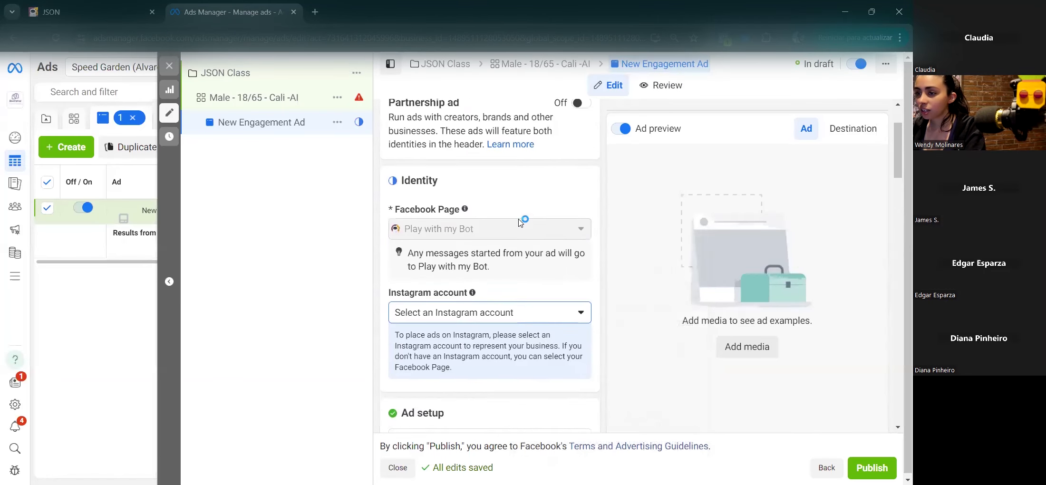
{"action": "left_click", "coordinate": [246, 100]}
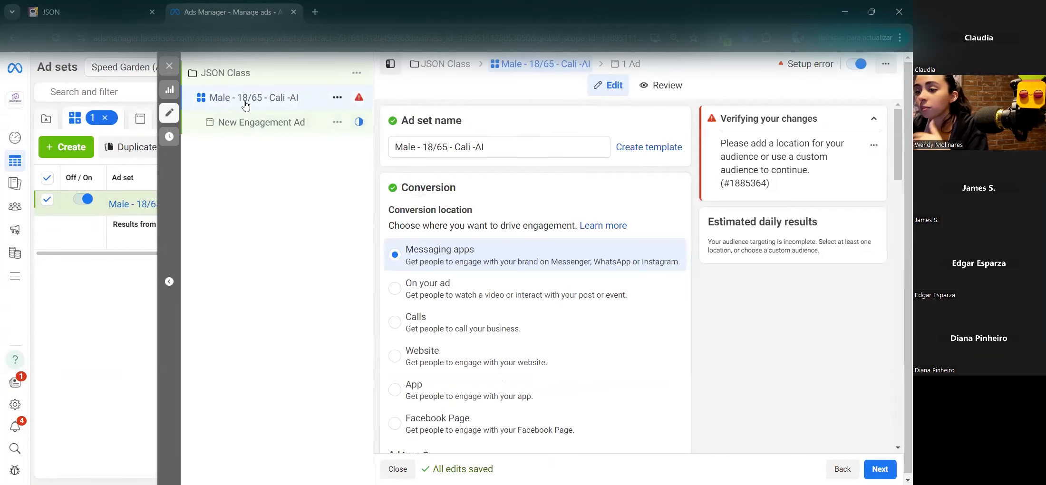
Step: Add Instagram and WhatsApp as chat destinations alongside Messenger
{"action": "scroll", "coordinate": [601, 332], "scroll_direction": "down", "scroll_amount": 10}
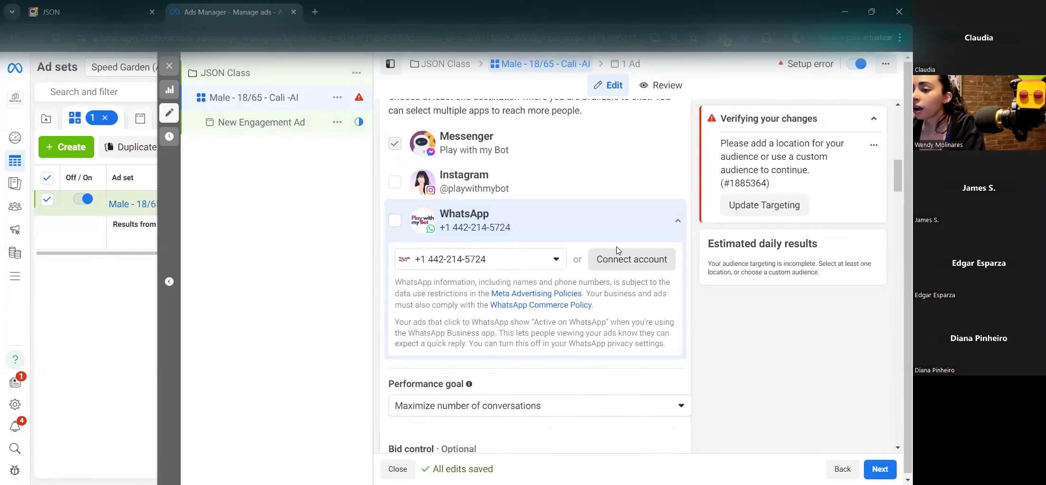
{"action": "scroll", "coordinate": [617, 247], "scroll_direction": "up", "scroll_amount": 1}
{"action": "left_click", "coordinate": [395, 201]}
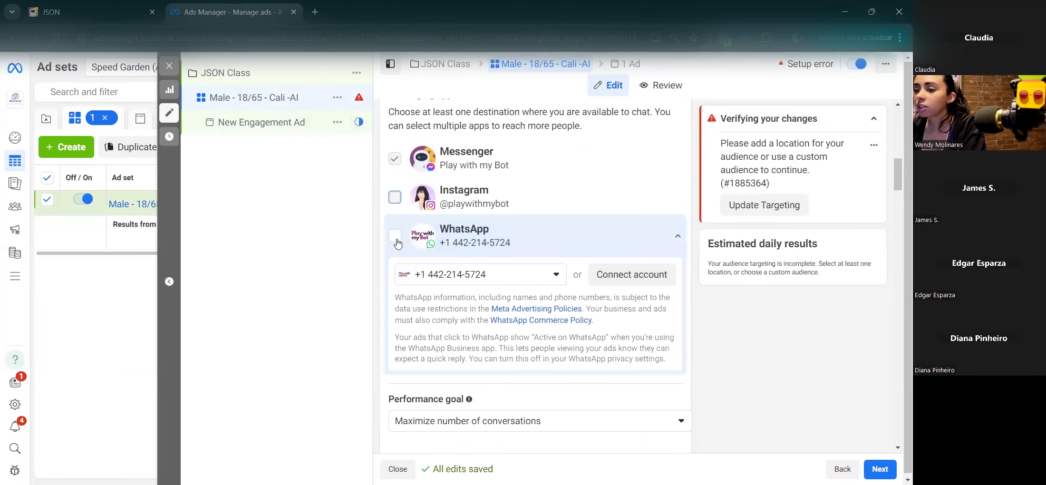
{"action": "left_click", "coordinate": [395, 240]}
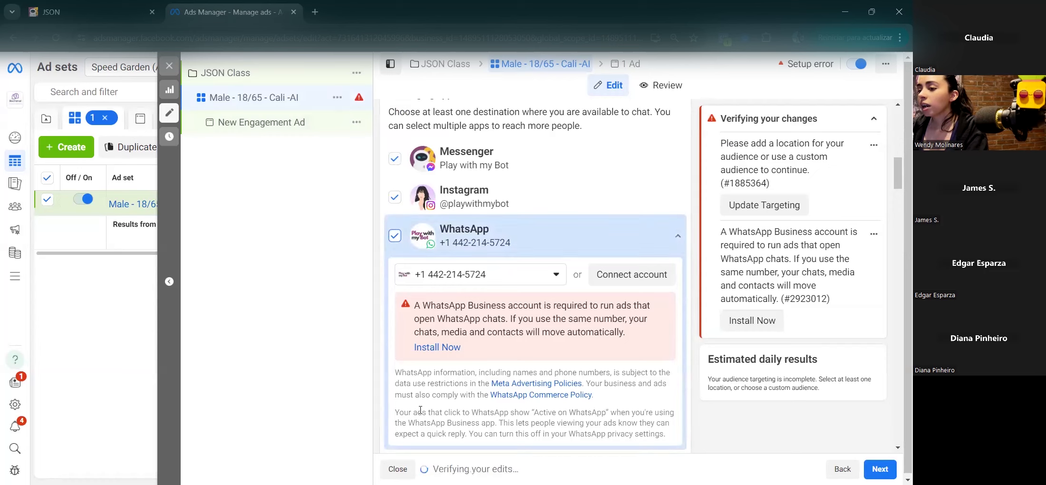
{"action": "scroll", "coordinate": [512, 333], "scroll_direction": "down", "scroll_amount": 1}
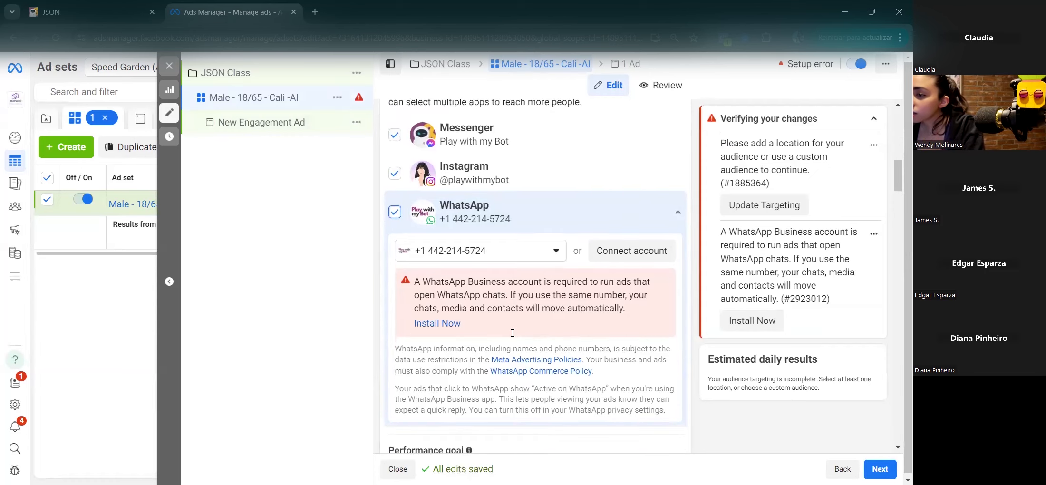
{"action": "scroll", "coordinate": [513, 333], "scroll_direction": "down", "scroll_amount": 10}
{"action": "scroll", "coordinate": [501, 304], "scroll_direction": "up", "scroll_amount": 10}
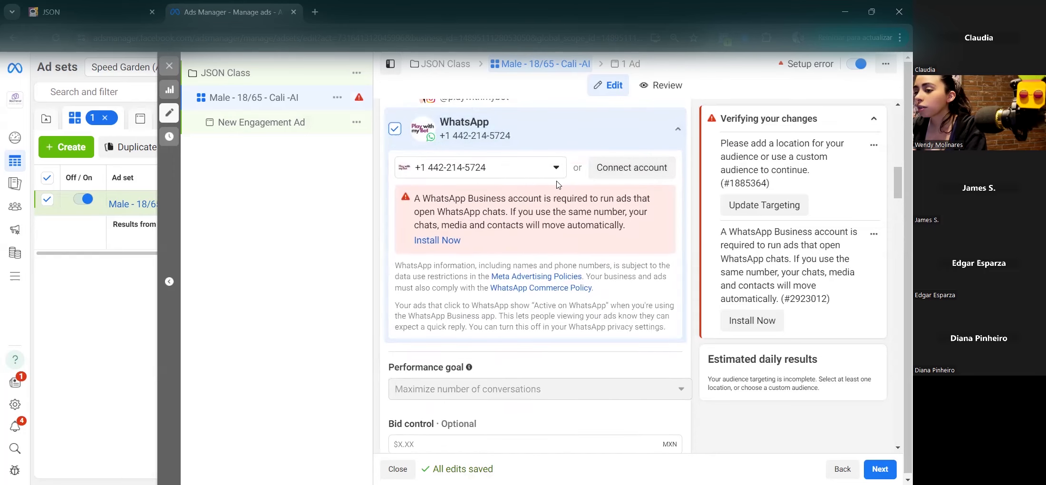
{"action": "scroll", "coordinate": [570, 204], "scroll_direction": "down", "scroll_amount": 4}
{"action": "scroll", "coordinate": [584, 221], "scroll_direction": "up", "scroll_amount": 3}
{"action": "scroll", "coordinate": [584, 220], "scroll_direction": "up", "scroll_amount": 1}
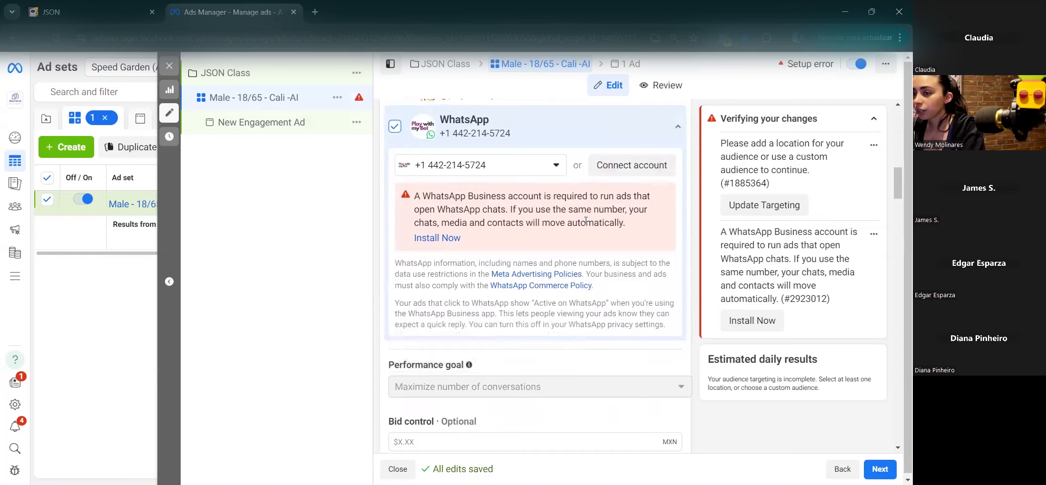
{"action": "scroll", "coordinate": [586, 221], "scroll_direction": "down", "scroll_amount": 20}
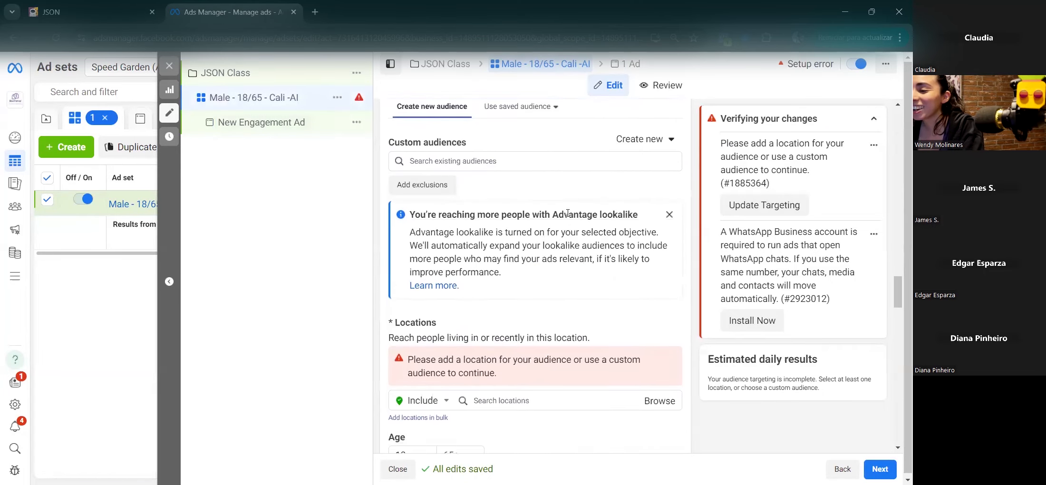
{"action": "scroll", "coordinate": [567, 213], "scroll_direction": "down", "scroll_amount": 1}
Step: Back in the New Engagement Ad, use the existing Reto template and open it for editing
{"action": "left_click", "coordinate": [248, 124]}
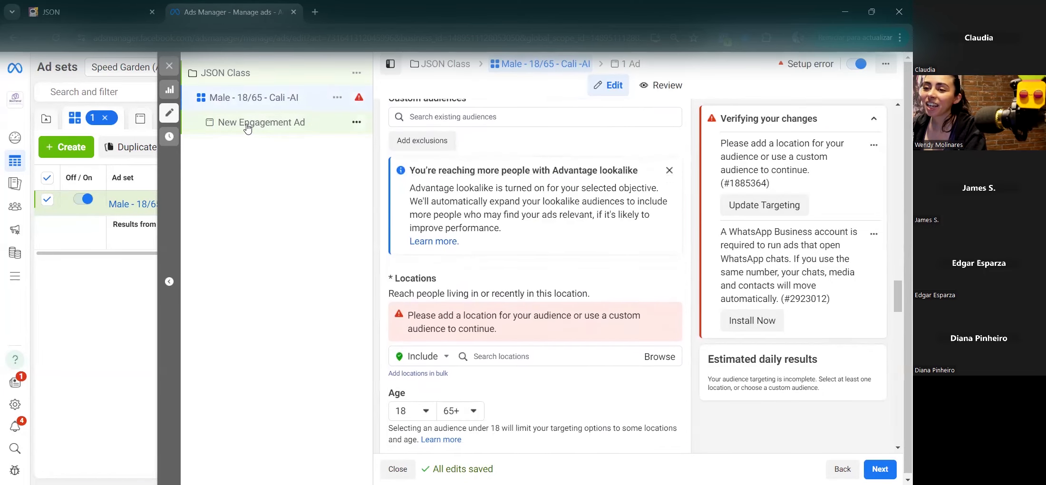
{"action": "scroll", "coordinate": [539, 307], "scroll_direction": "down", "scroll_amount": 10}
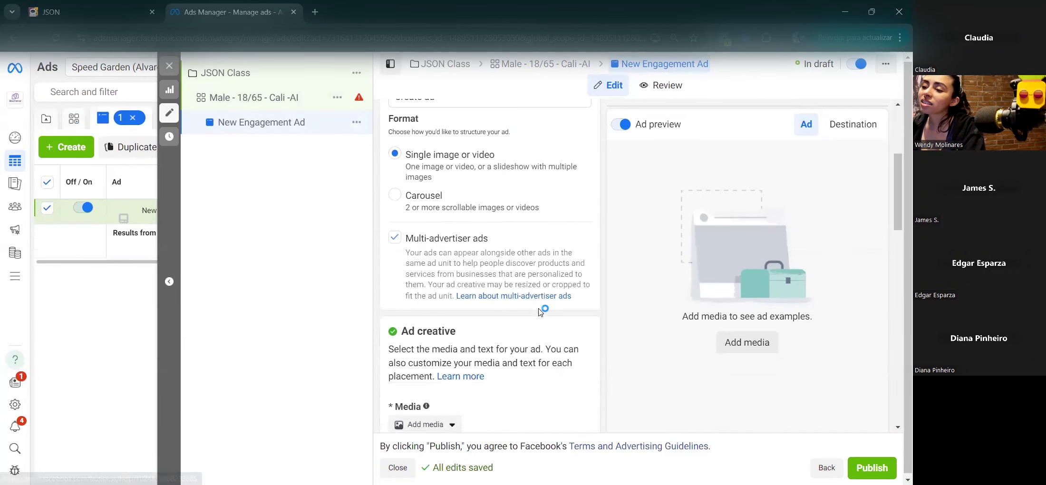
{"action": "scroll", "coordinate": [539, 307], "scroll_direction": "down", "scroll_amount": 5}
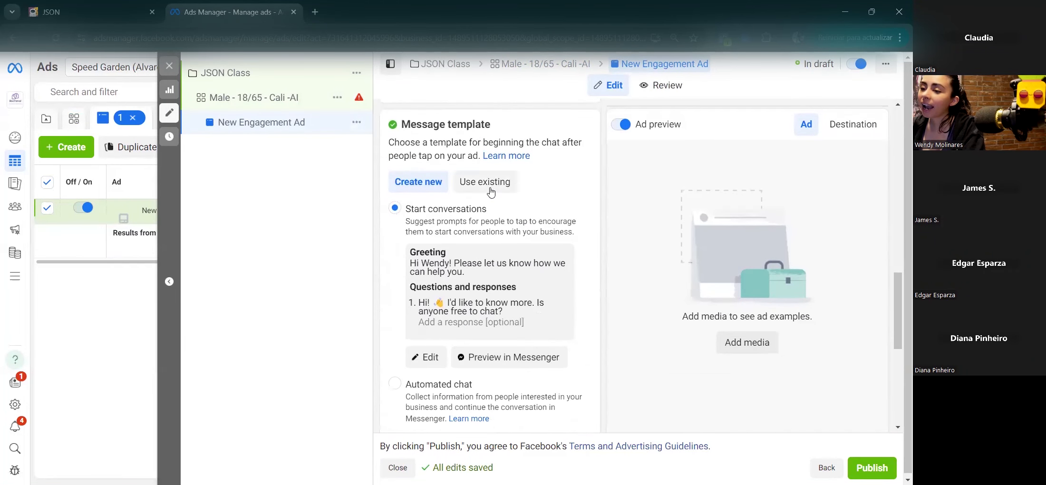
{"action": "left_click", "coordinate": [482, 162]}
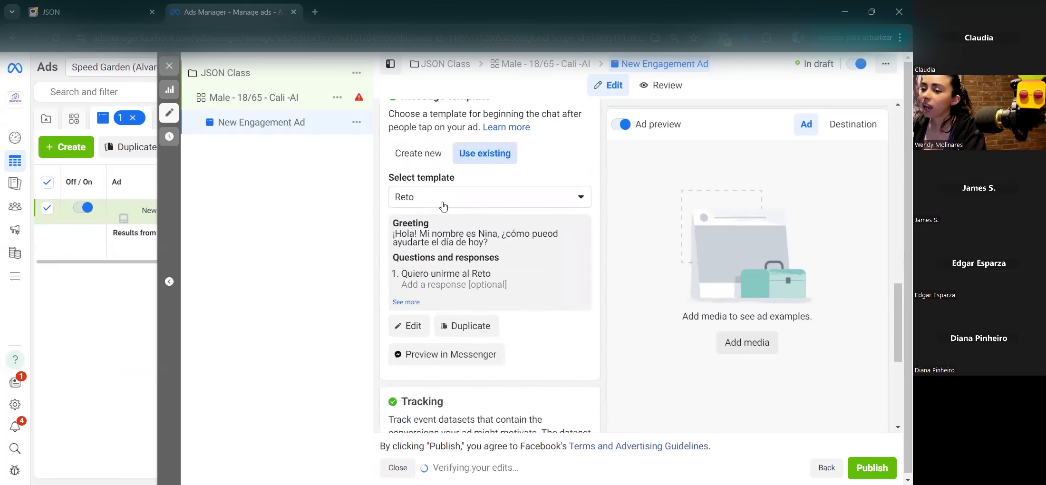
{"action": "left_click", "coordinate": [426, 164]}
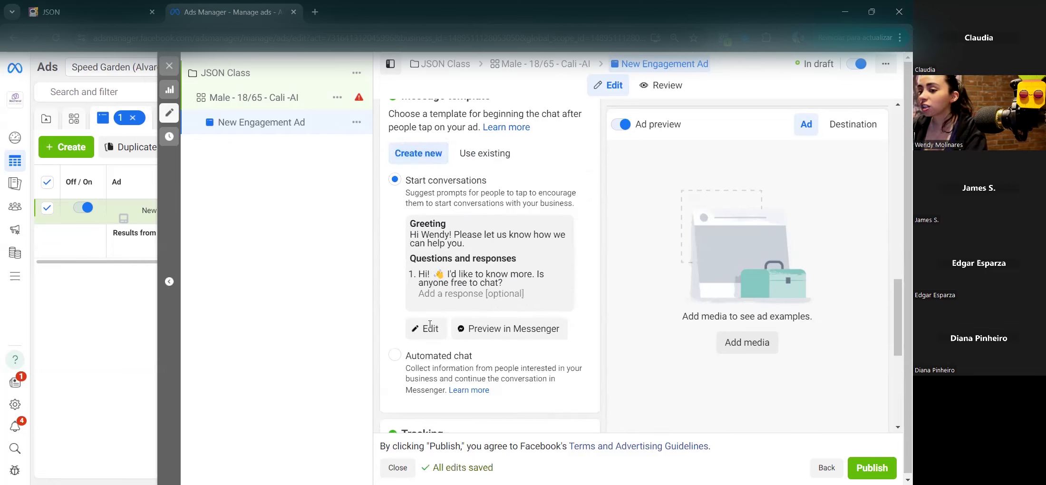
{"action": "scroll", "coordinate": [426, 380], "scroll_direction": "down", "scroll_amount": 1}
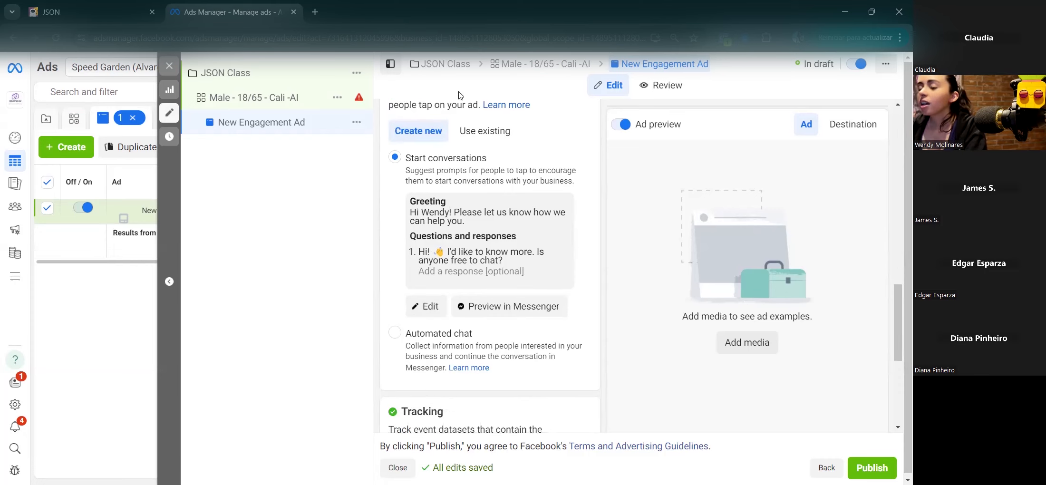
{"action": "left_click", "coordinate": [485, 131]}
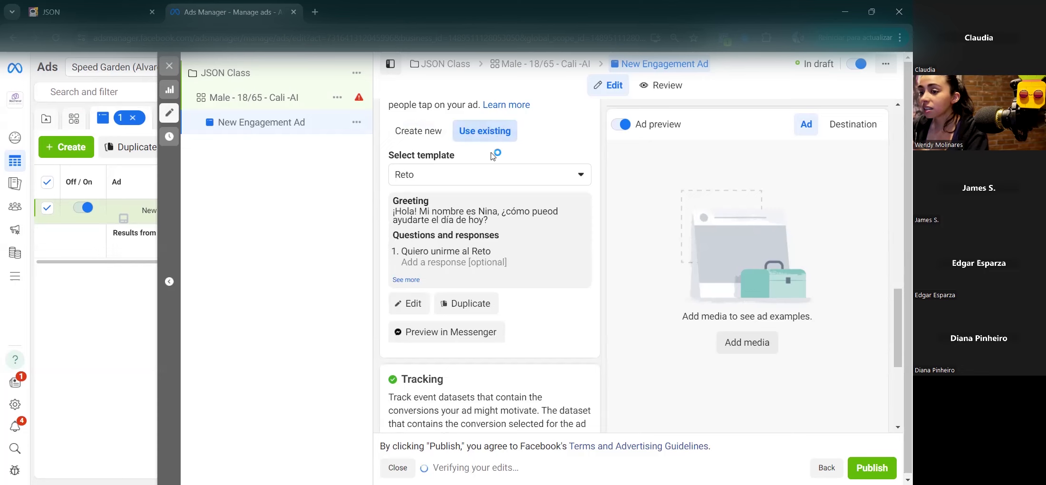
{"action": "left_click", "coordinate": [412, 303]}
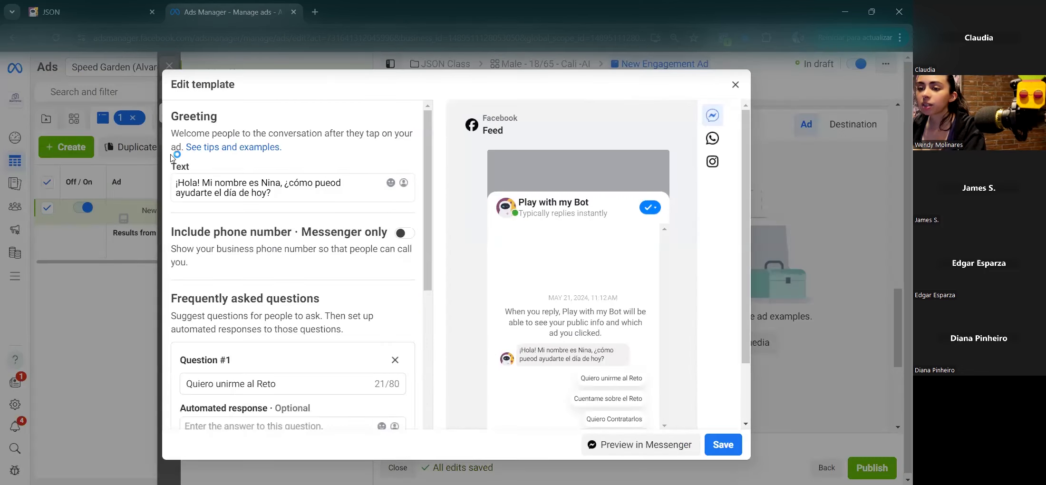
Step: Correct 'pueod' to 'puedo' in the greeting text
{"action": "triple_click", "coordinate": [214, 193]}
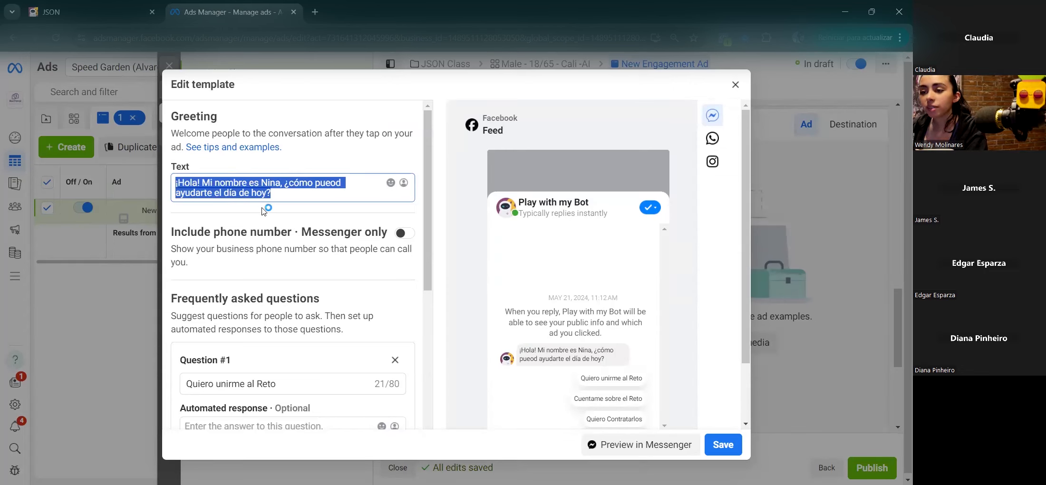
{"action": "left_click", "coordinate": [347, 185]}
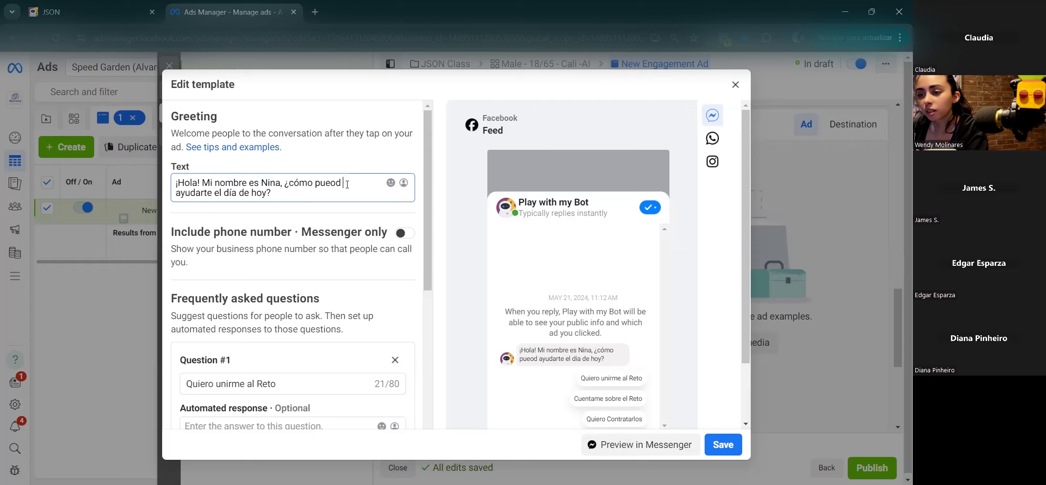
{"action": "key", "text": "BackSpace"}
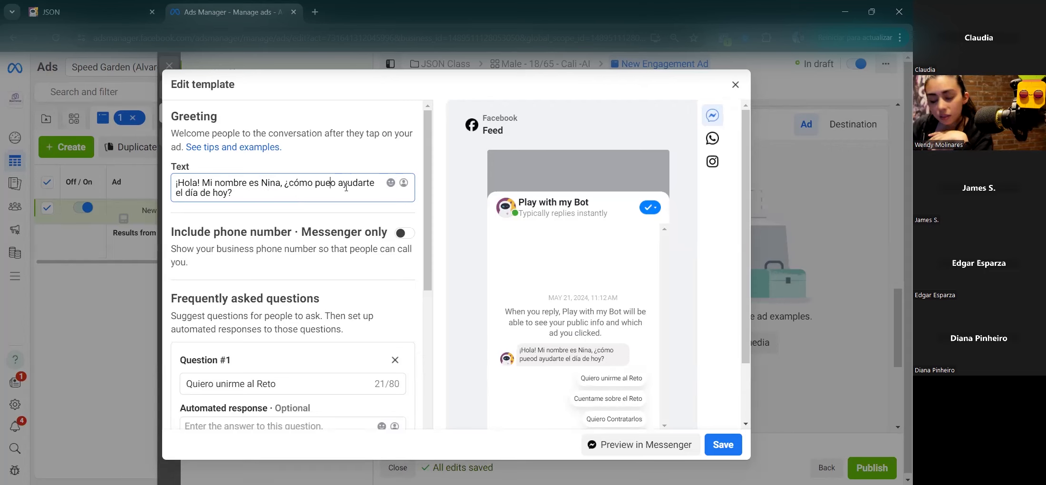
{"action": "type", "text": "d"}
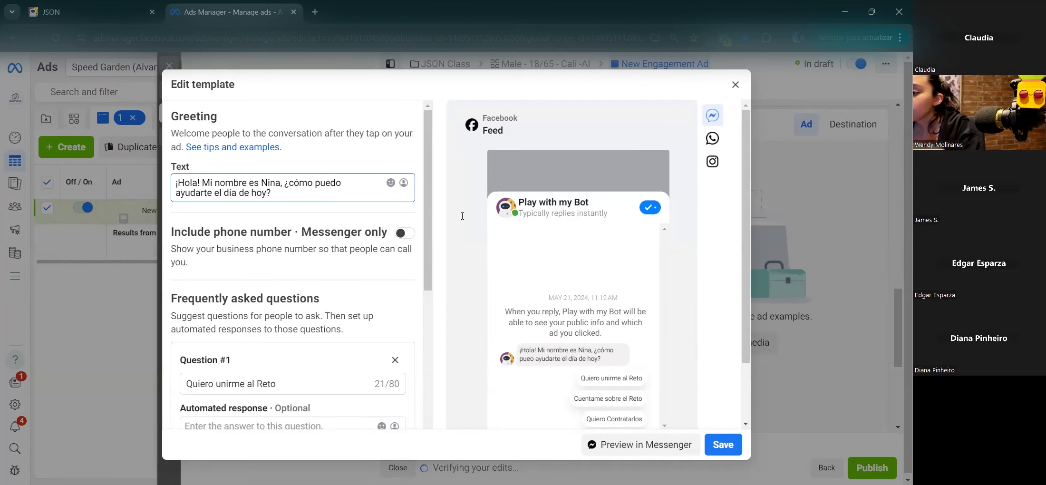
Step: Leave Question #1 'Quiero unirme al Reto' without an automated response
{"action": "scroll", "coordinate": [606, 335], "scroll_direction": "down", "scroll_amount": 1}
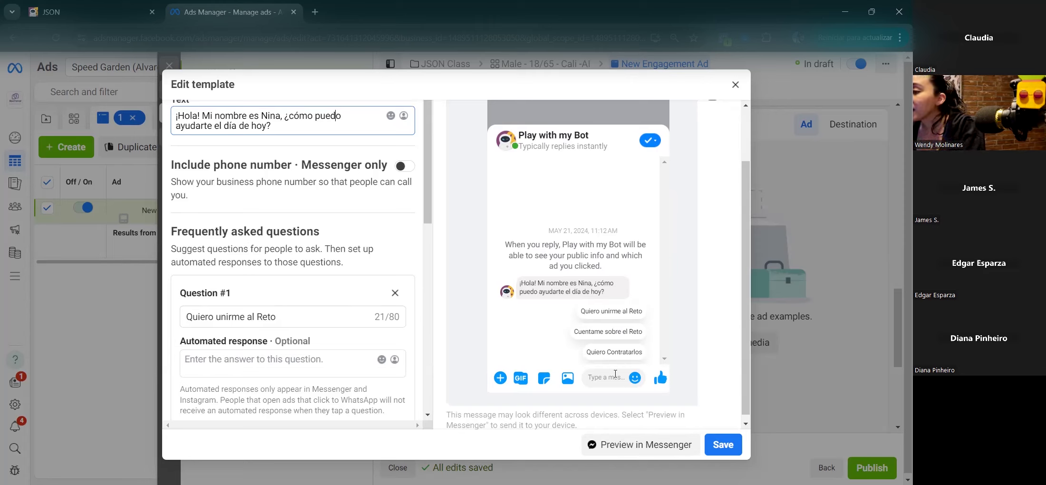
{"action": "left_click", "coordinate": [285, 363]}
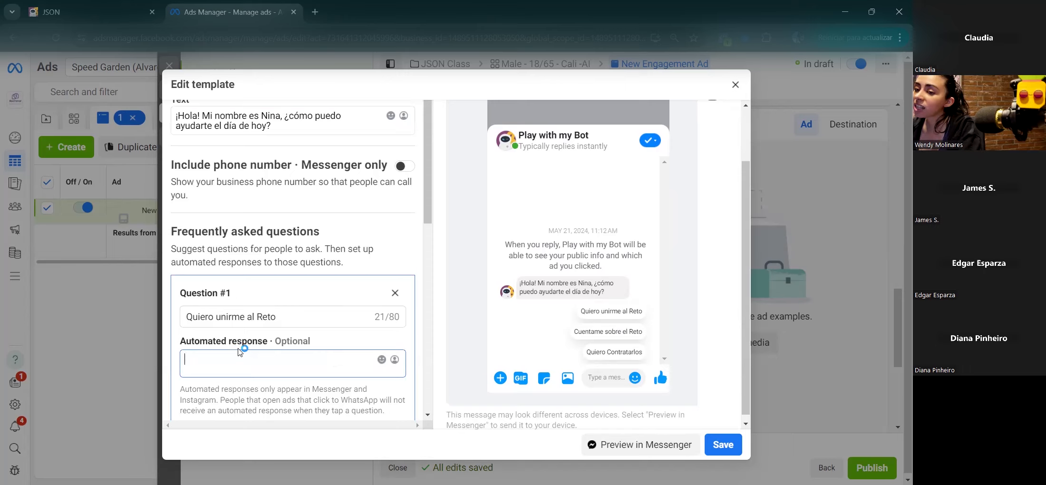
{"action": "left_click", "coordinate": [640, 310]}
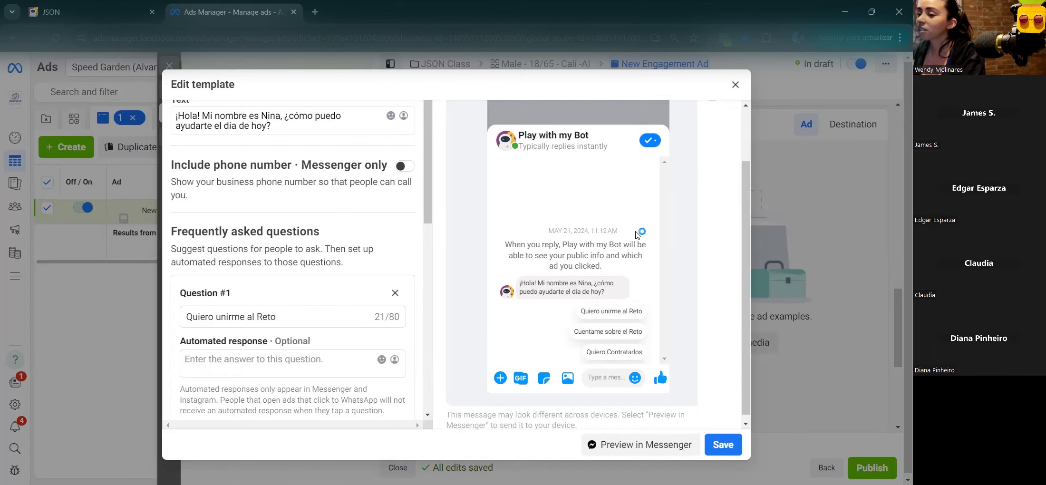
{"action": "scroll", "coordinate": [638, 234], "scroll_direction": "up", "scroll_amount": 2}
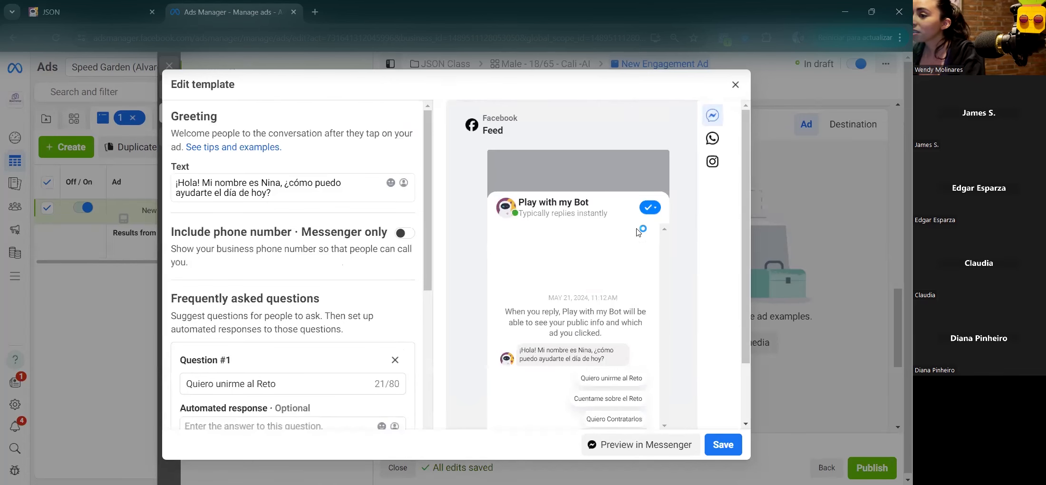
Step: Preview the Reto template in WhatsApp and Instagram Direct, then save it
{"action": "left_click", "coordinate": [712, 137]}
{"action": "scroll", "coordinate": [668, 262], "scroll_direction": "down", "scroll_amount": 1}
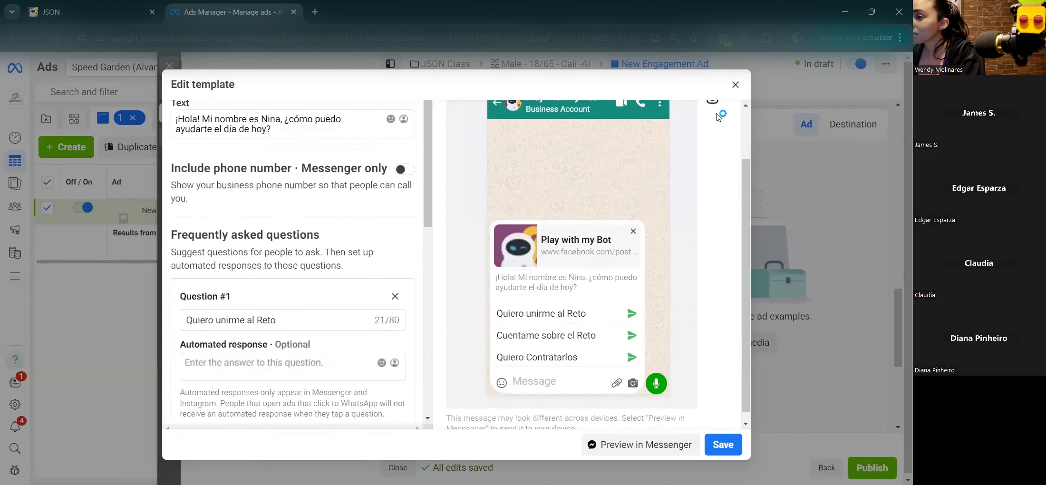
{"action": "left_click", "coordinate": [713, 119]}
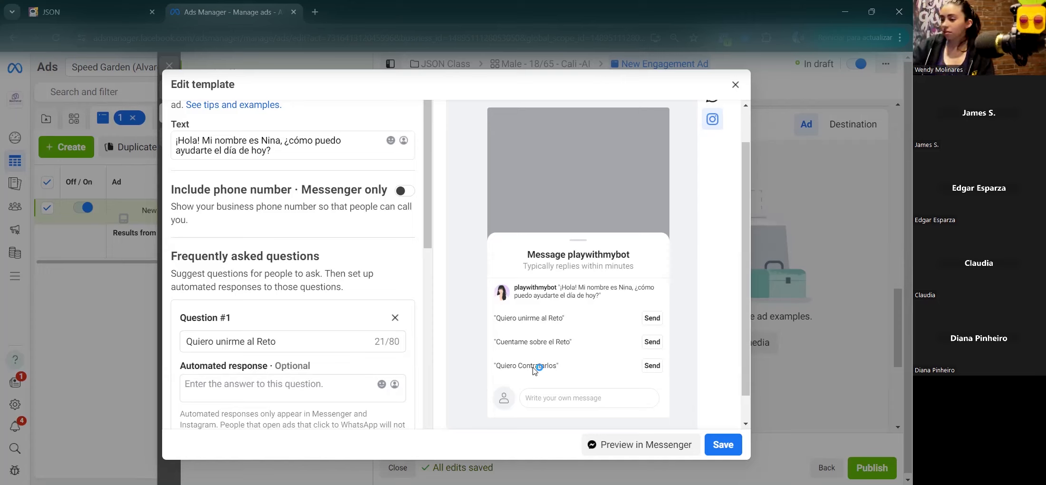
{"action": "scroll", "coordinate": [379, 328], "scroll_direction": "down", "scroll_amount": 8}
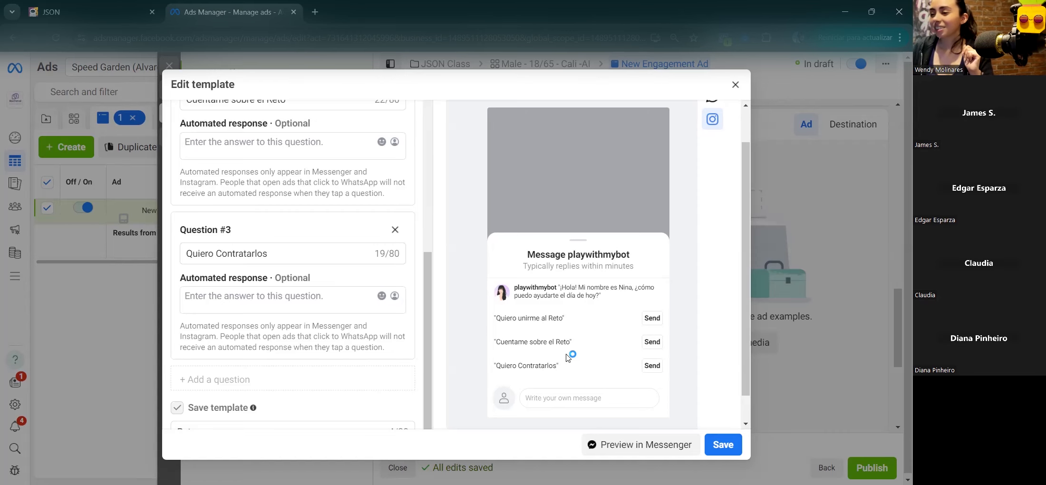
{"action": "left_click", "coordinate": [718, 445]}
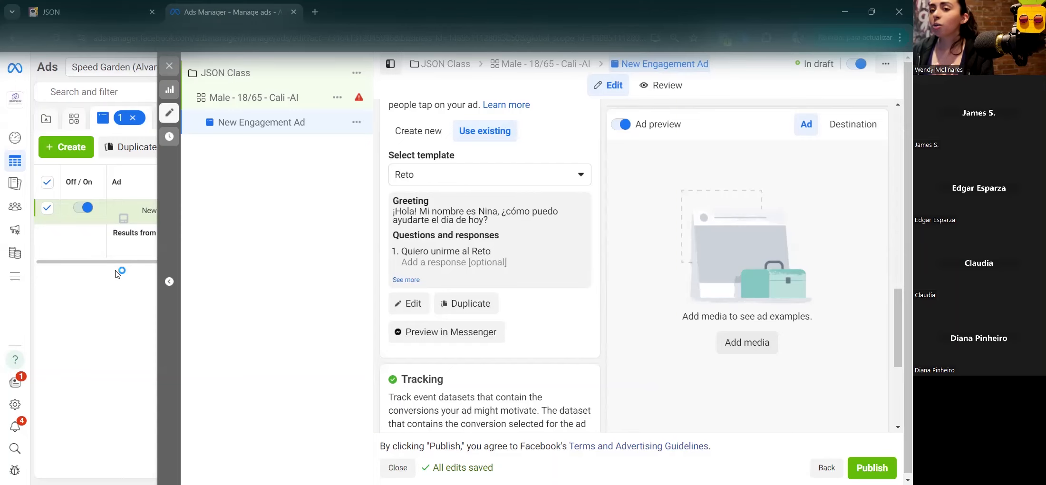
Step: Return to the JSON chatbot flow and pan the canvas to expose empty space
{"action": "left_click", "coordinate": [71, 12]}
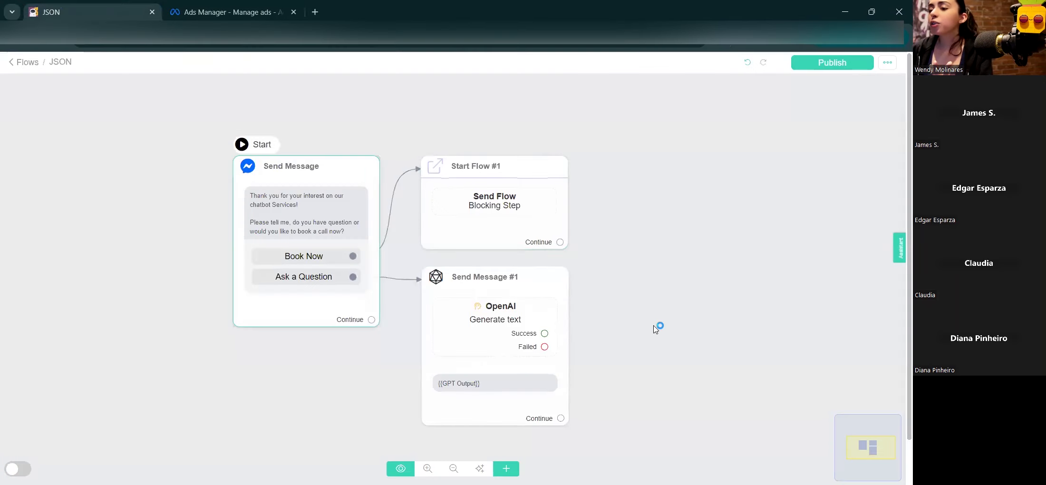
{"action": "left_click_drag", "start_coordinate": [655, 328], "coordinate": [408, 280]}
{"action": "left_click_drag", "start_coordinate": [563, 325], "coordinate": [518, 307]}
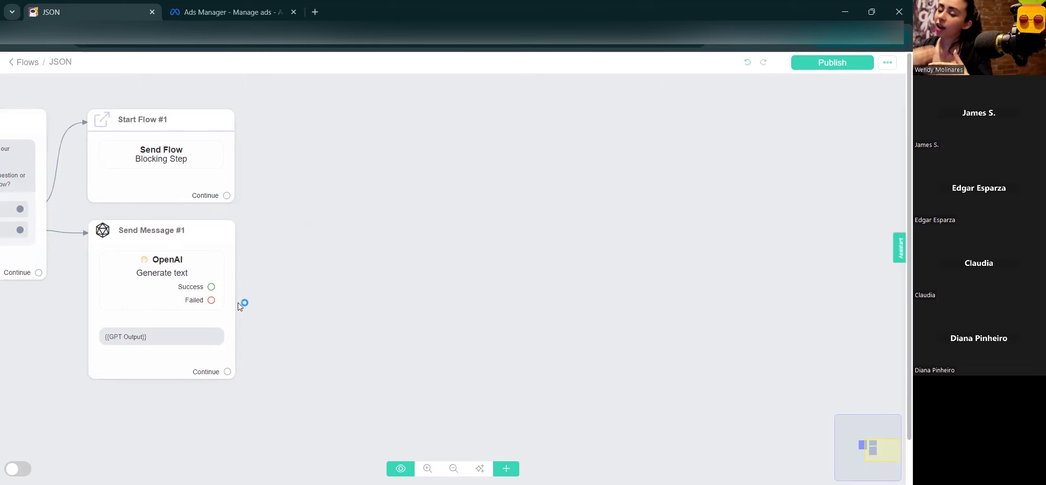
{"action": "left_click_drag", "start_coordinate": [433, 322], "coordinate": [419, 304]}
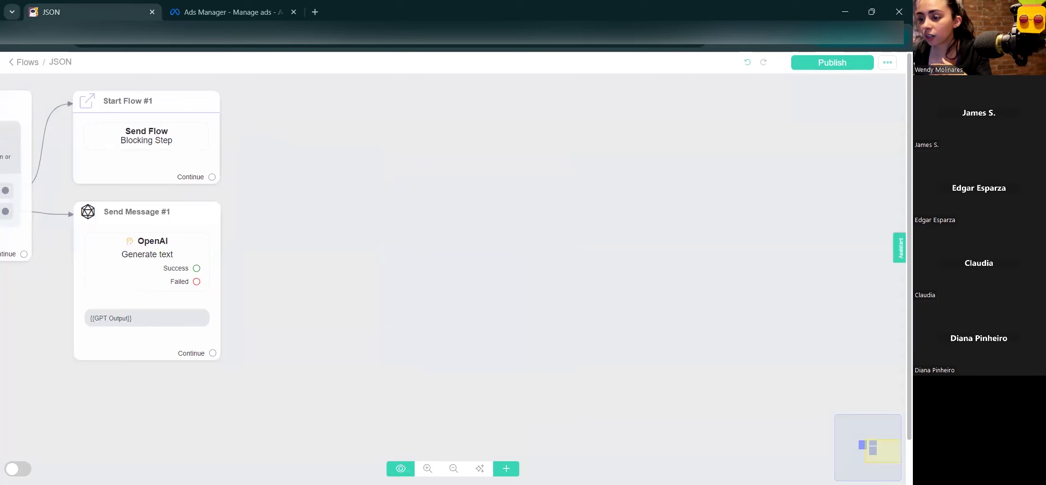
Step: Add an Actions #1 node to the flow, browse its content options, and leave it empty
{"action": "left_click", "coordinate": [506, 468]}
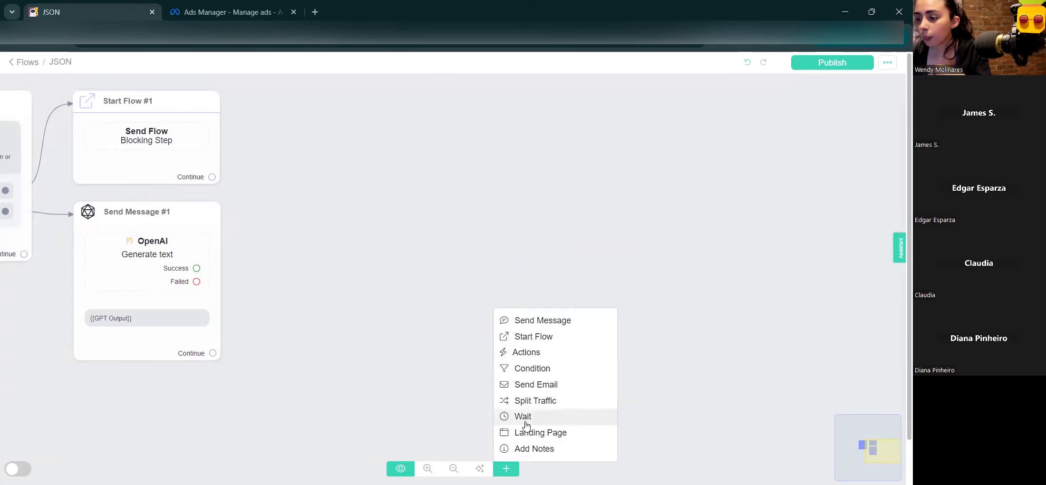
{"action": "left_click", "coordinate": [526, 352]}
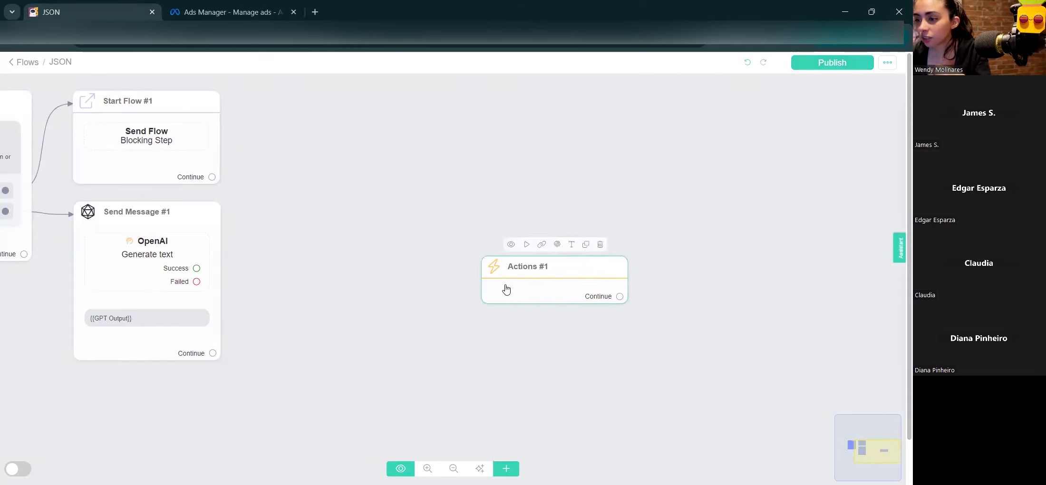
{"action": "left_click", "coordinate": [506, 289]}
{"action": "left_click", "coordinate": [108, 170]}
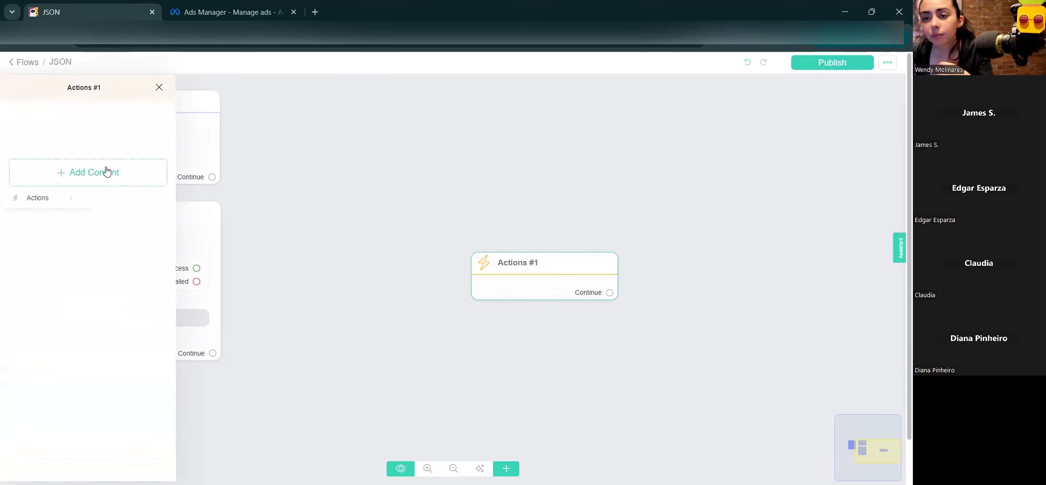
{"action": "mouse_move", "coordinate": [56, 197]}
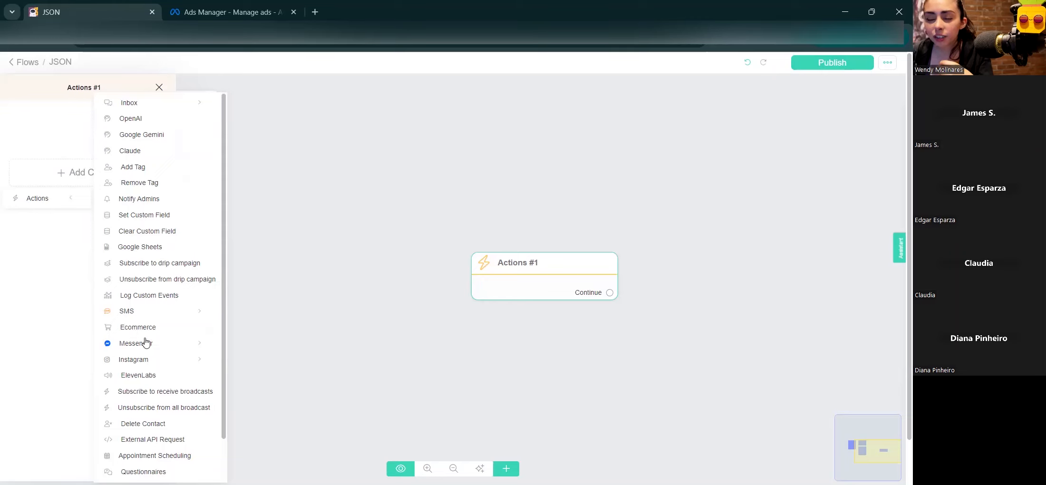
{"action": "left_click", "coordinate": [350, 285]}
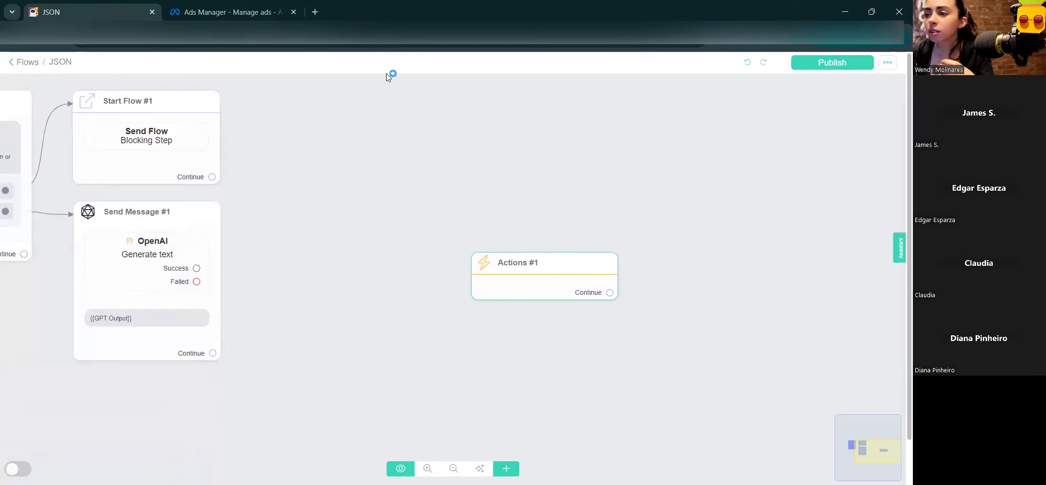
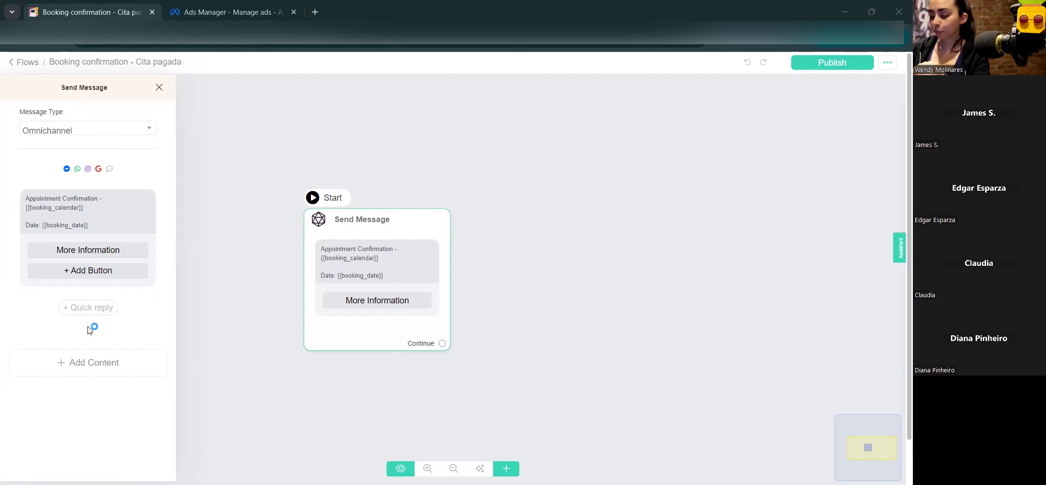
Step: Switch to Ads Manager, where the New Engagement Ad draft with the Reto template is open
{"action": "left_click", "coordinate": [206, 11]}
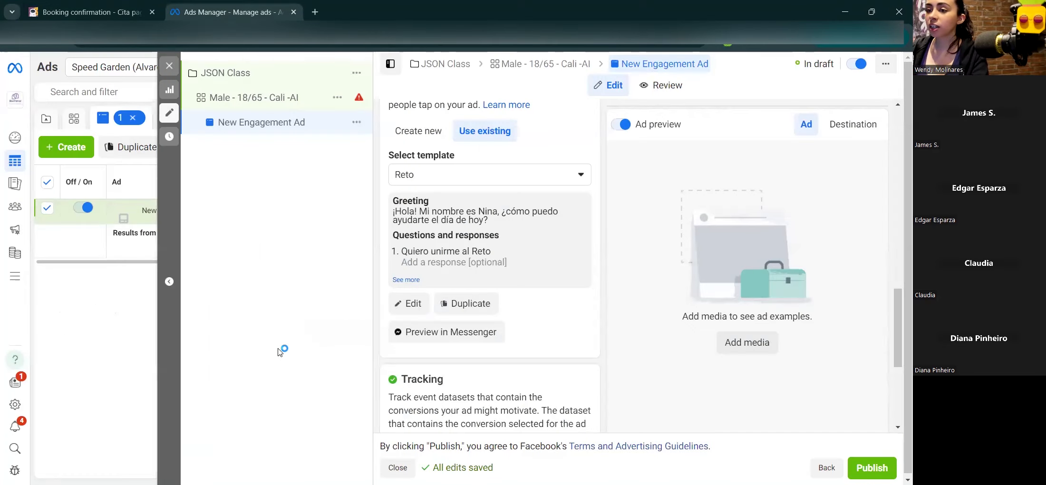
Step: Close the ad editor and glance at the column preset options in the Ads table
{"action": "left_click", "coordinate": [168, 66]}
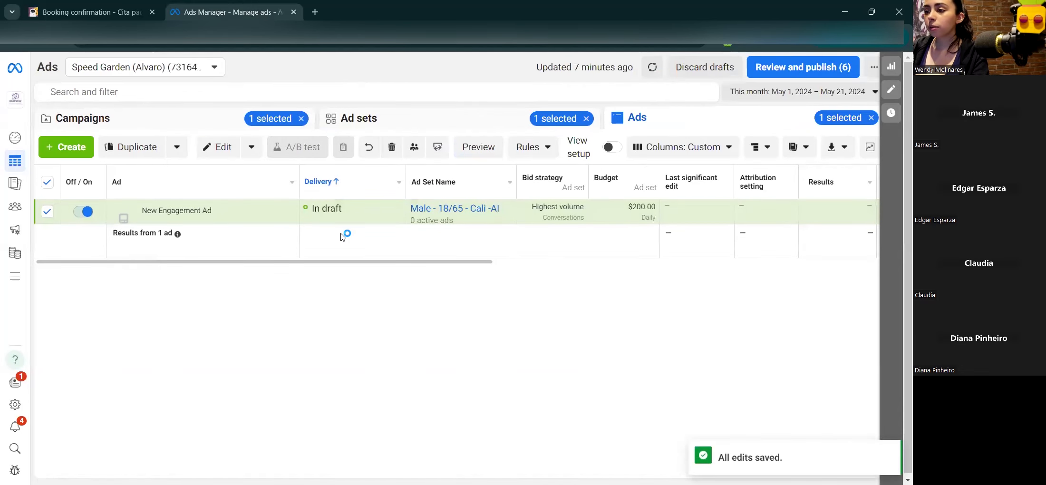
{"action": "left_click", "coordinate": [712, 148]}
{"action": "left_click", "coordinate": [460, 255]}
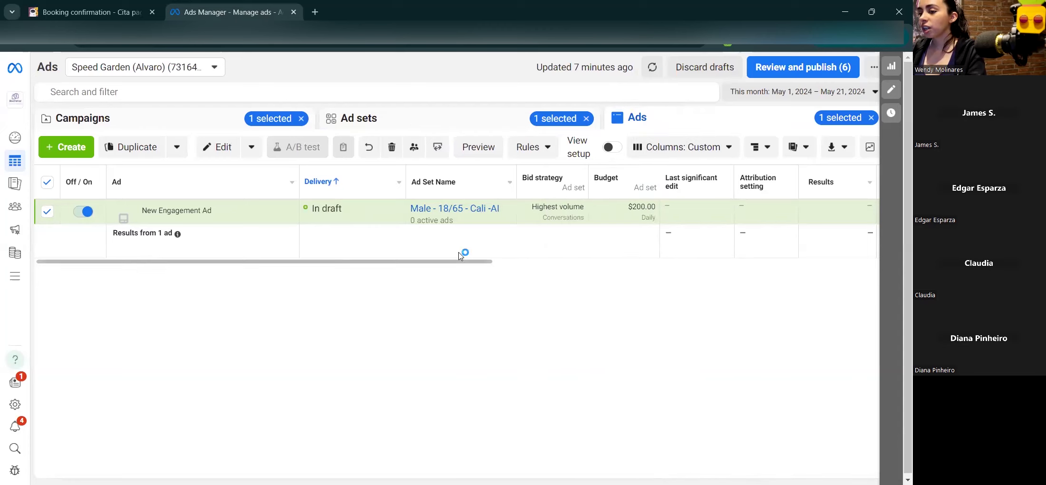
{"action": "left_click_drag", "start_coordinate": [485, 264], "coordinate": [298, 264]}
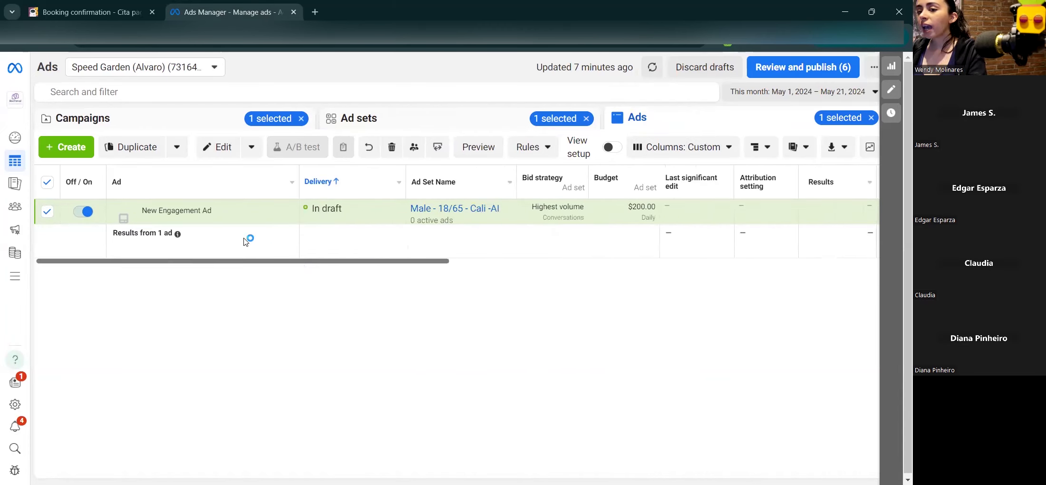
Step: Reopen New Engagement Ad to review its form, then close the editor again
{"action": "left_click", "coordinate": [219, 213]}
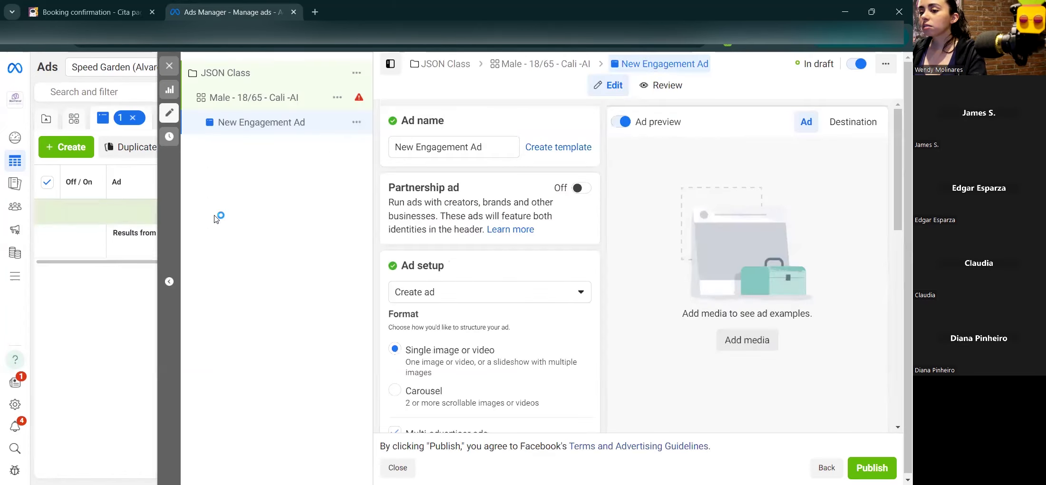
{"action": "scroll", "coordinate": [509, 294], "scroll_direction": "down", "scroll_amount": 5}
{"action": "scroll", "coordinate": [518, 431], "scroll_direction": "down", "scroll_amount": 10}
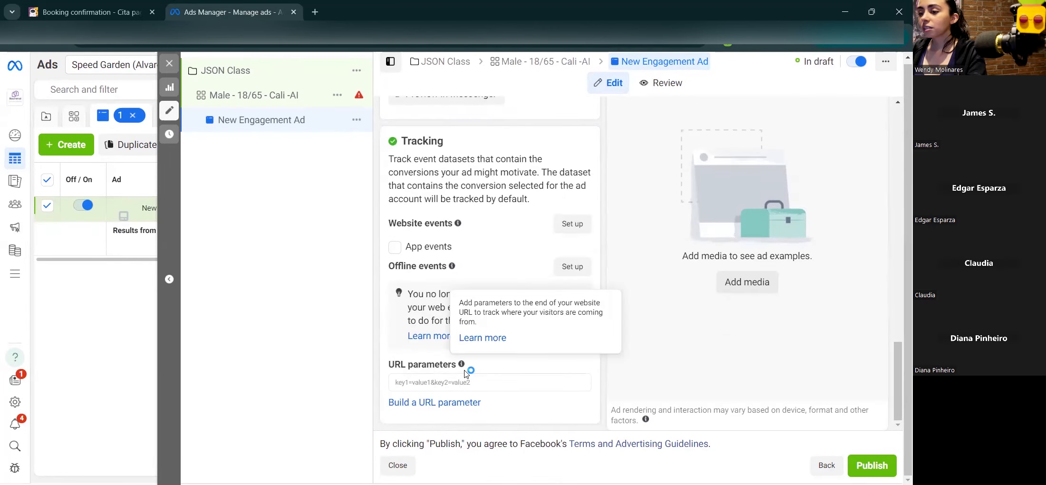
{"action": "left_click", "coordinate": [170, 63]}
{"action": "left_click_drag", "start_coordinate": [244, 262], "coordinate": [734, 272]}
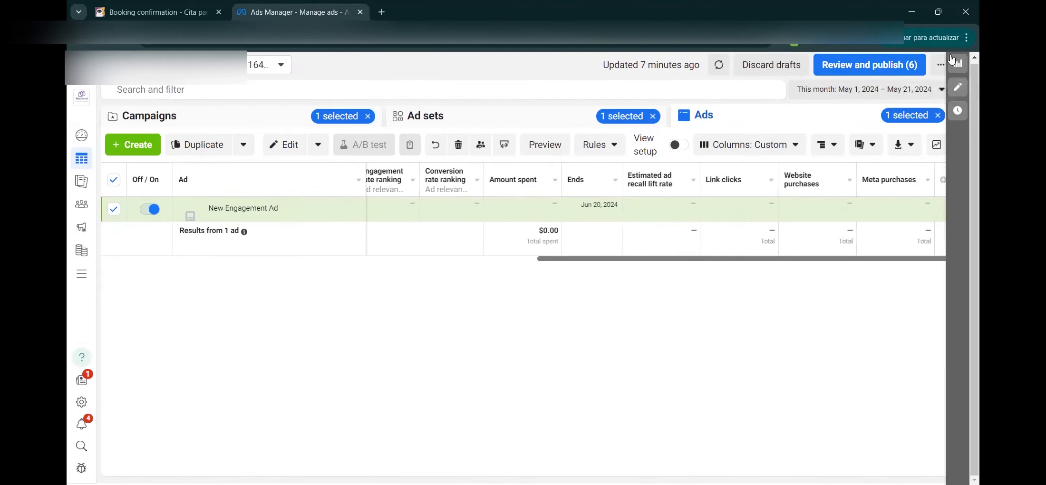
Step: Scroll across the Ads table, then start a new column preset from More presets
{"action": "left_click_drag", "start_coordinate": [782, 261], "coordinate": [649, 261]}
{"action": "left_click_drag", "start_coordinate": [715, 260], "coordinate": [296, 259]}
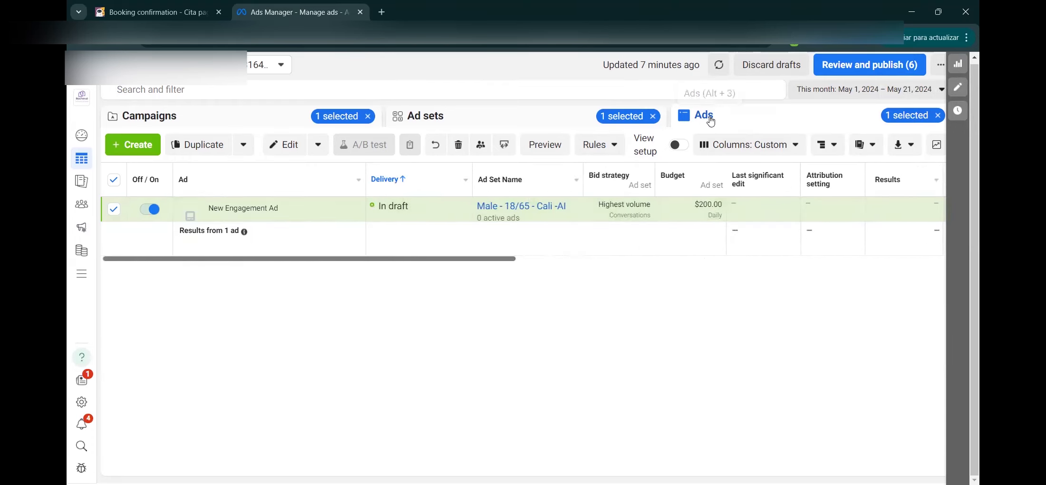
{"action": "left_click_drag", "start_coordinate": [469, 263], "coordinate": [932, 259]}
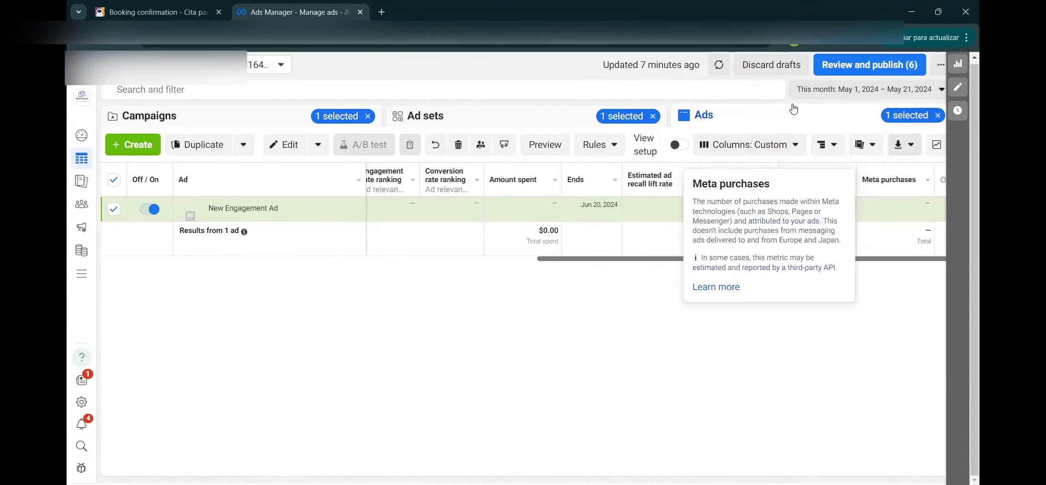
{"action": "left_click", "coordinate": [774, 147]}
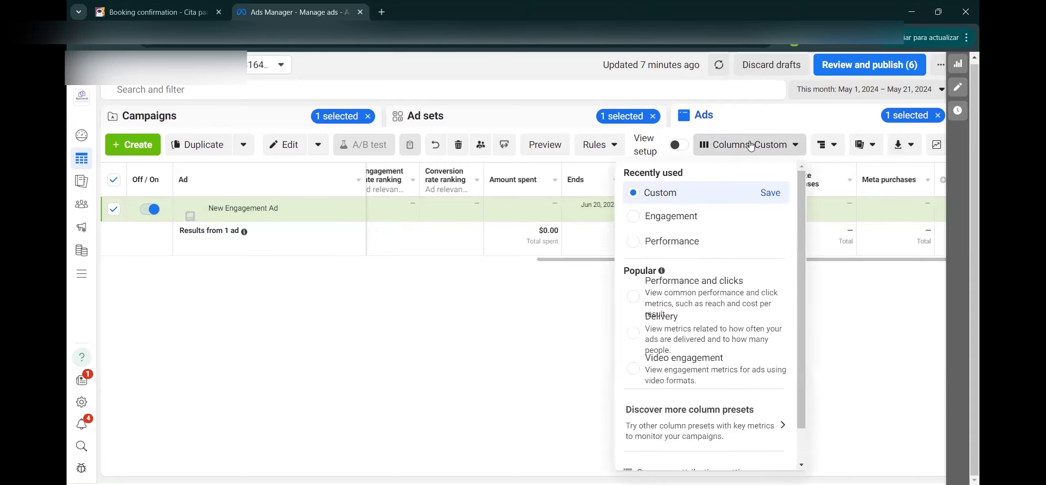
{"action": "left_click", "coordinate": [754, 446]}
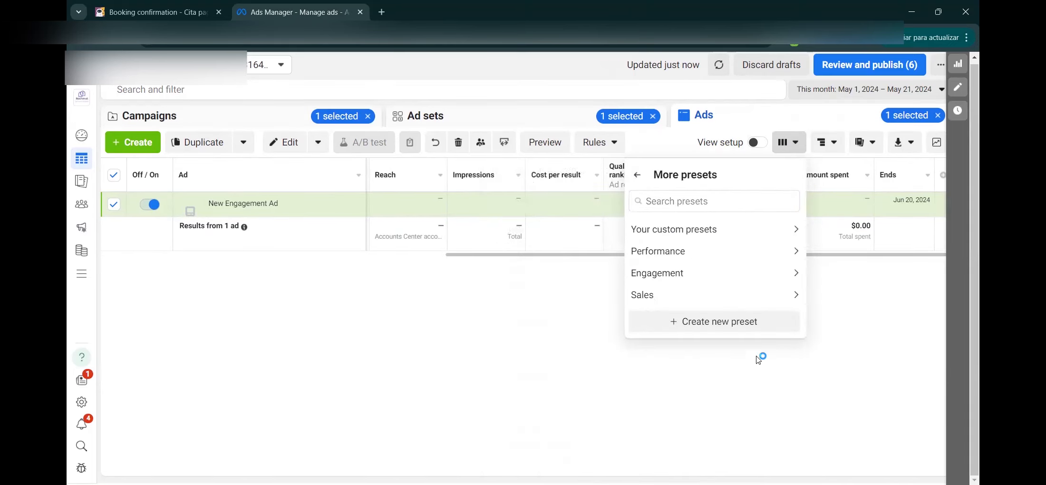
{"action": "left_click", "coordinate": [750, 320]}
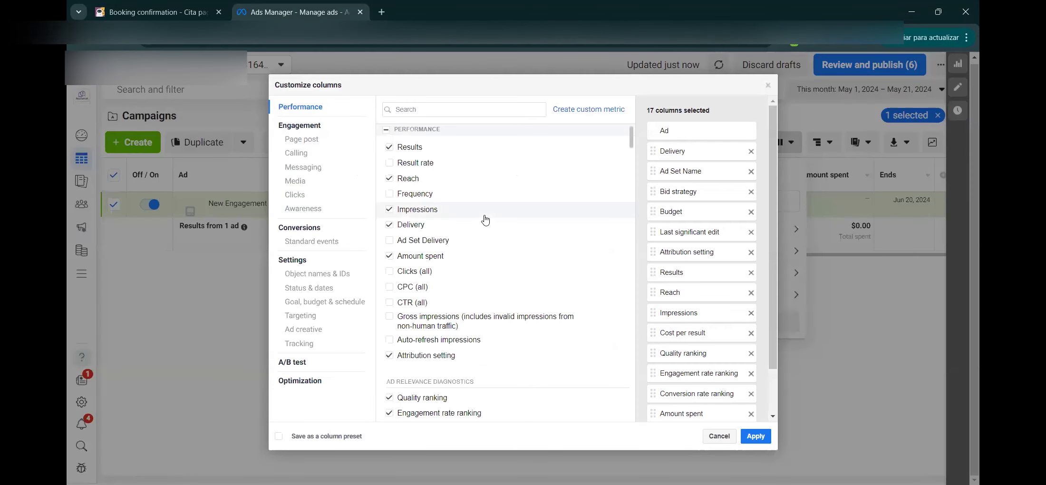
Step: Under Engagement > Messaging, tick New messaging contacts and Cost per messaging conversation started
{"action": "left_click", "coordinate": [304, 168]}
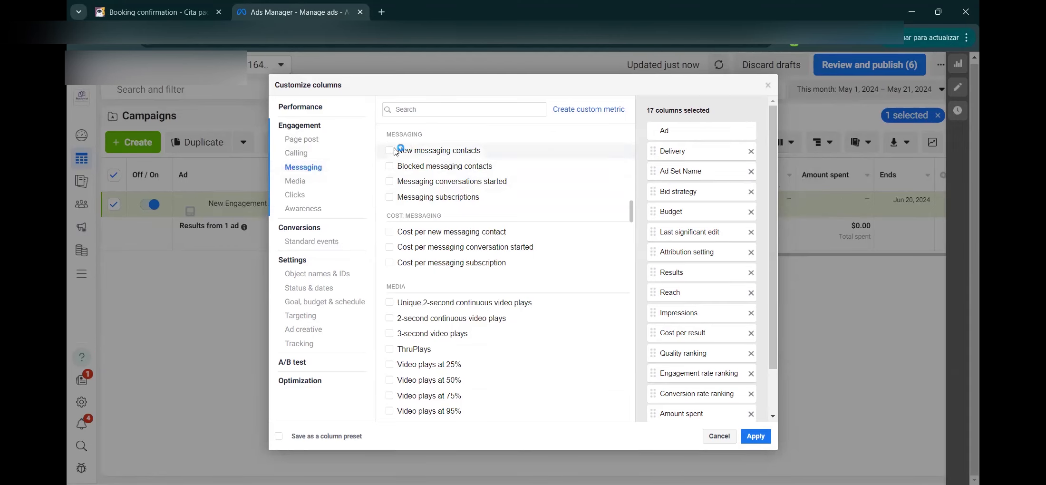
{"action": "mouse_move", "coordinate": [392, 154]}
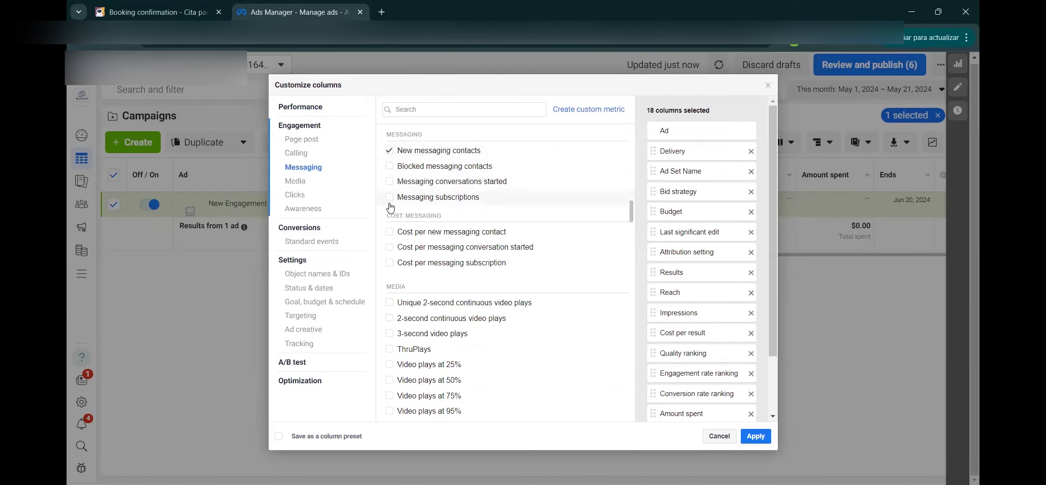
{"action": "scroll", "coordinate": [390, 245], "scroll_direction": "down", "scroll_amount": 1}
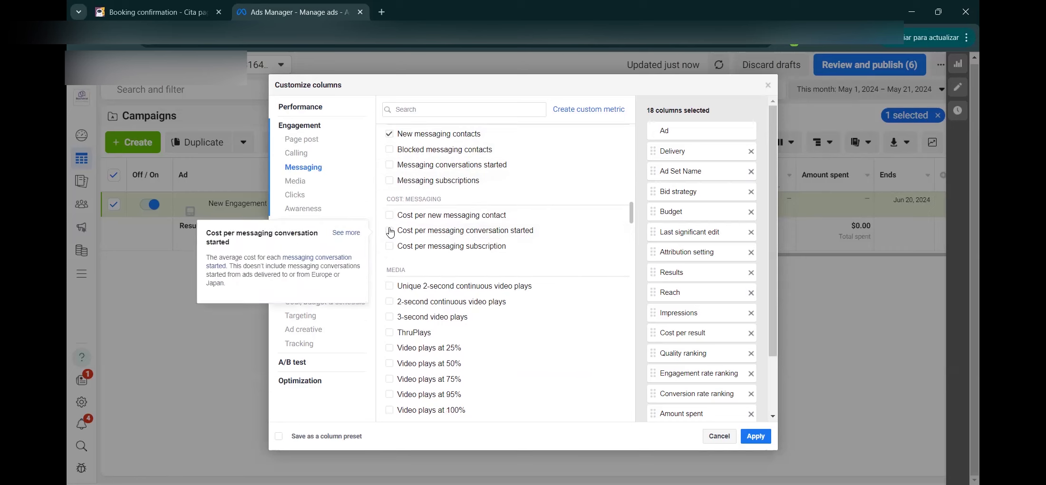
{"action": "left_click", "coordinate": [390, 230]}
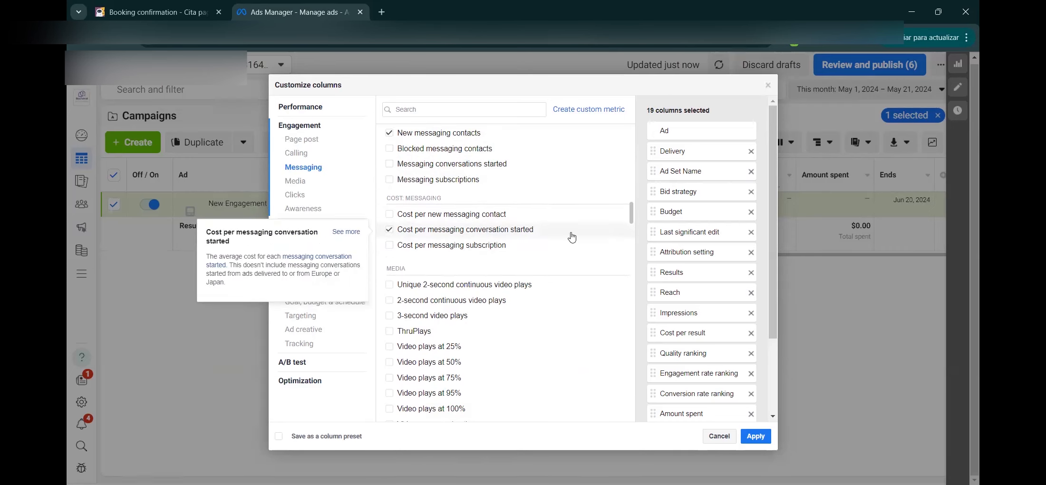
{"action": "scroll", "coordinate": [532, 350], "scroll_direction": "down", "scroll_amount": 5}
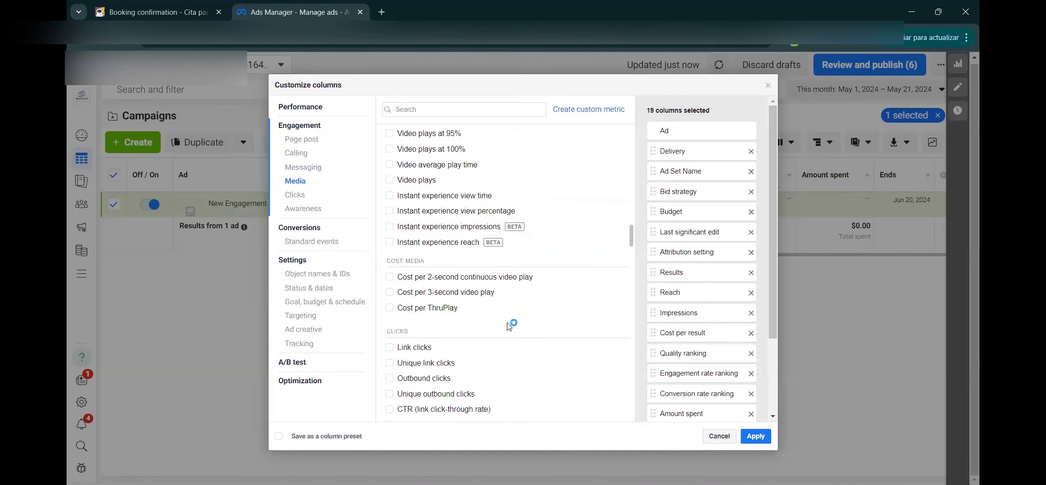
{"action": "scroll", "coordinate": [507, 245], "scroll_direction": "down", "scroll_amount": 10}
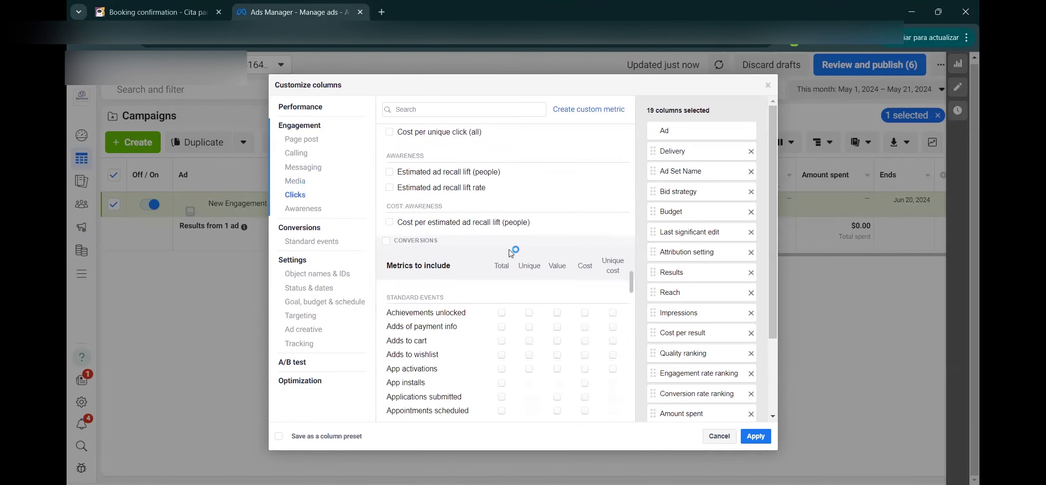
{"action": "scroll", "coordinate": [458, 298], "scroll_direction": "down", "scroll_amount": 3}
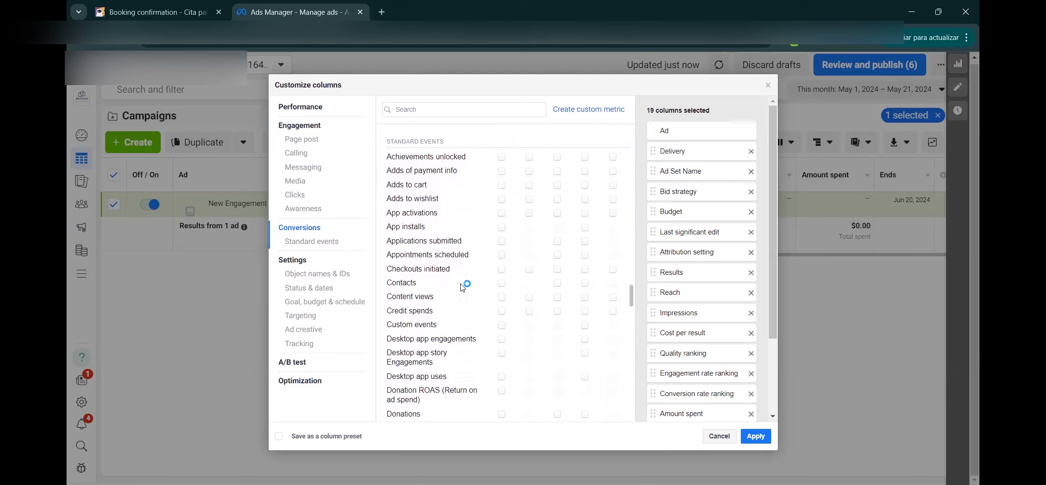
{"action": "scroll", "coordinate": [467, 295], "scroll_direction": "down", "scroll_amount": 5}
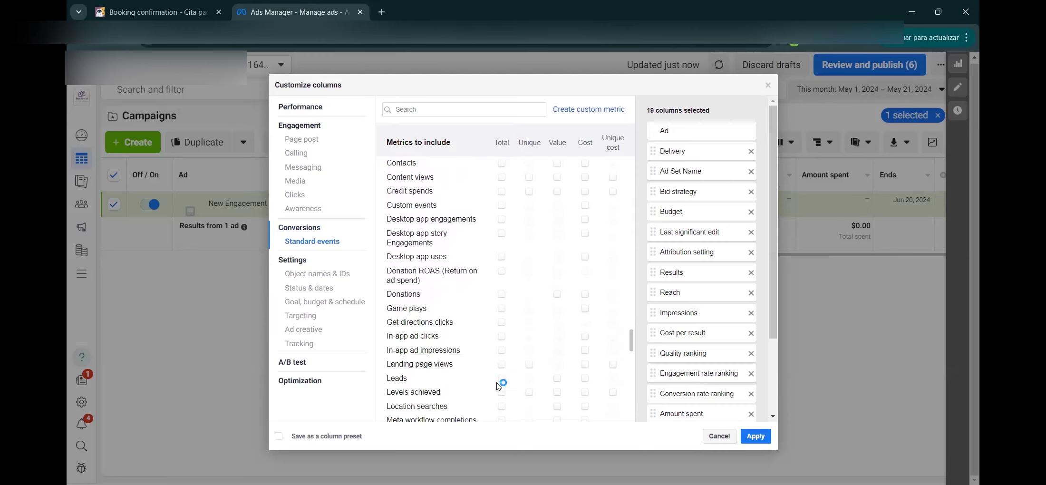
Step: Tick the Leads and Appointments scheduled totals in Customize columns
{"action": "left_click", "coordinate": [502, 379]}
{"action": "scroll", "coordinate": [492, 397], "scroll_direction": "down", "scroll_amount": 2}
{"action": "scroll", "coordinate": [492, 397], "scroll_direction": "down", "scroll_amount": 2}
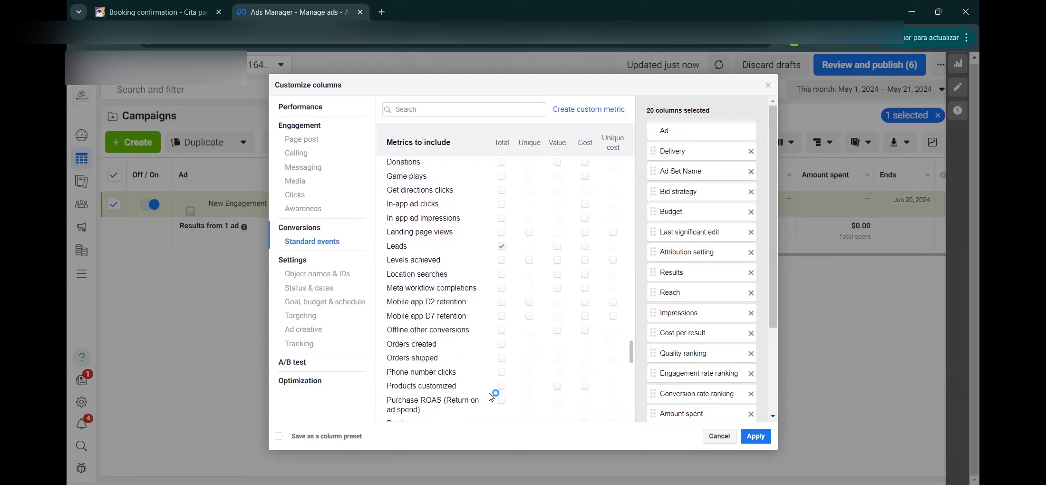
{"action": "scroll", "coordinate": [491, 397], "scroll_direction": "down", "scroll_amount": 1}
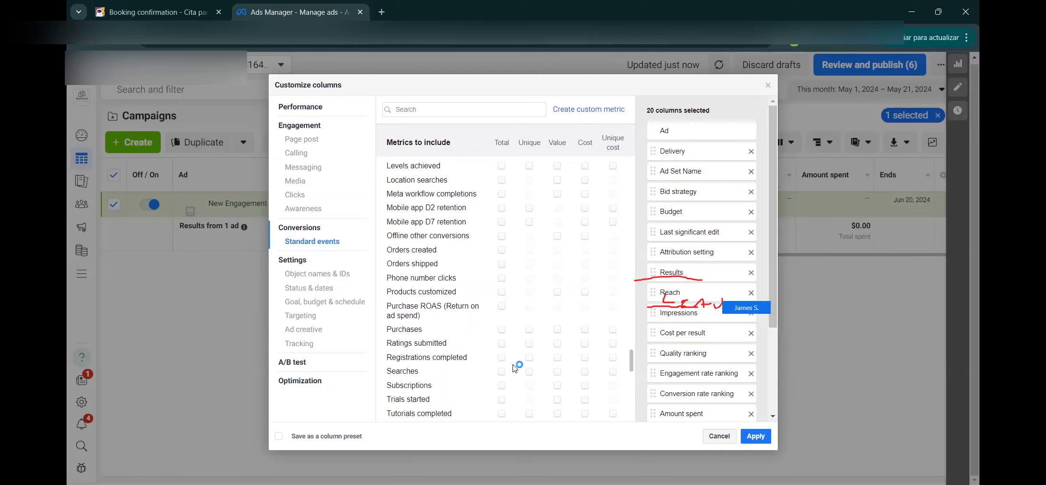
{"action": "scroll", "coordinate": [431, 200], "scroll_direction": "up", "scroll_amount": 3}
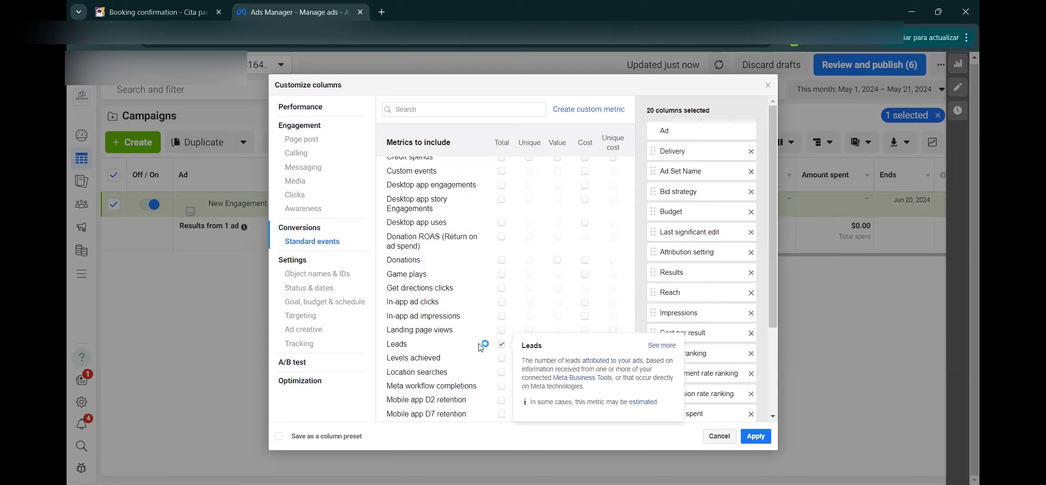
{"action": "scroll", "coordinate": [480, 346], "scroll_direction": "up", "scroll_amount": 5}
{"action": "scroll", "coordinate": [479, 346], "scroll_direction": "up", "scroll_amount": 1}
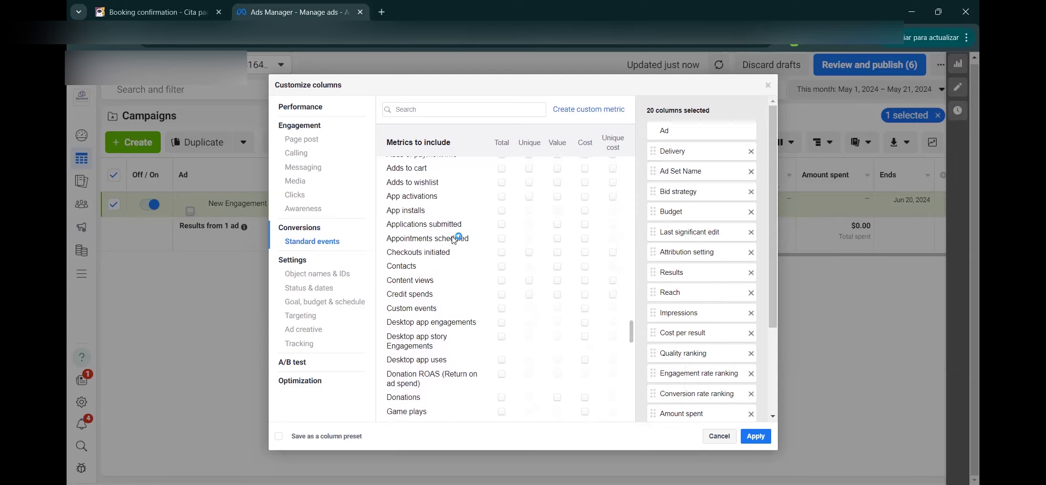
{"action": "left_click", "coordinate": [464, 240]}
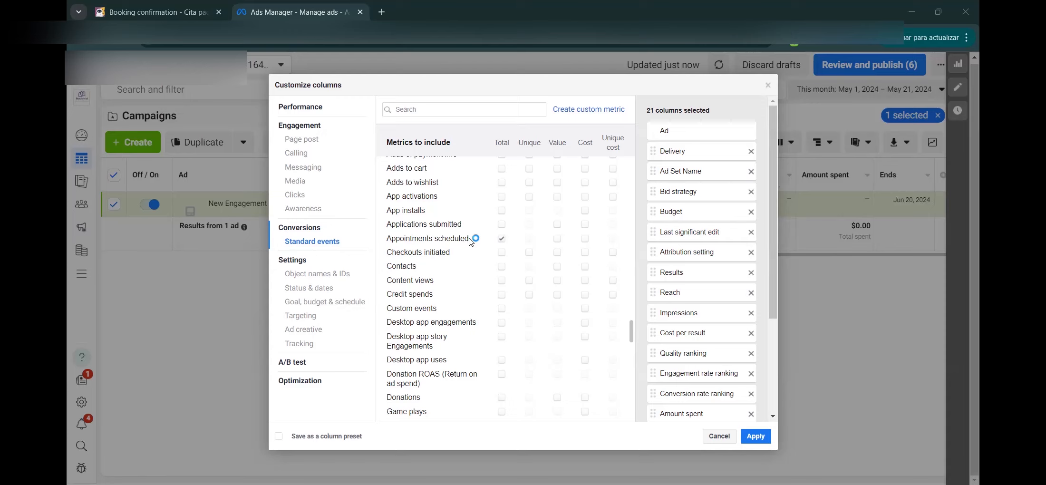
Step: Confirm the Leads total, apply the 22 columns, then return to the Booking confirmation flow
{"action": "left_click", "coordinate": [181, 8]}
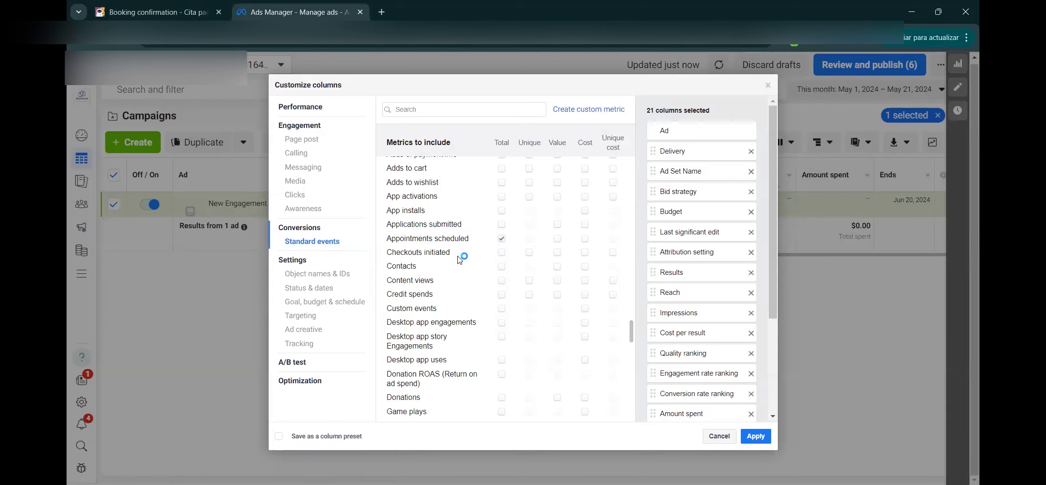
{"action": "scroll", "coordinate": [452, 289], "scroll_direction": "down", "scroll_amount": 1}
{"action": "left_click", "coordinate": [503, 209]}
{"action": "scroll", "coordinate": [456, 262], "scroll_direction": "down", "scroll_amount": 2}
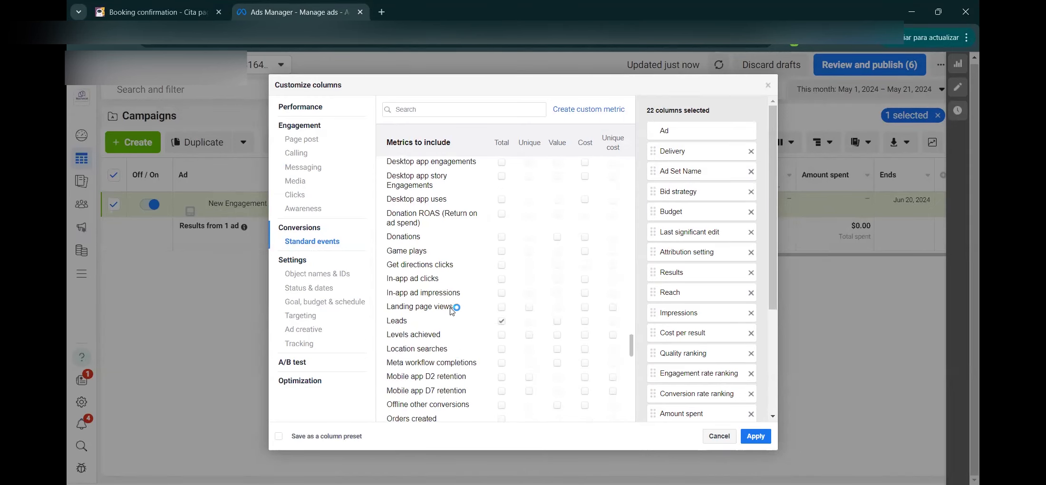
{"action": "scroll", "coordinate": [451, 310], "scroll_direction": "down", "scroll_amount": 5}
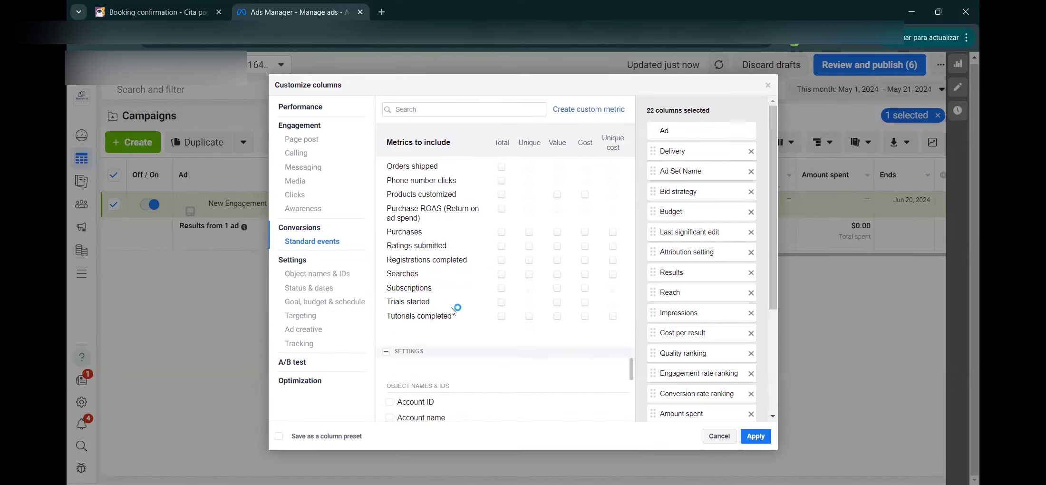
{"action": "scroll", "coordinate": [451, 311], "scroll_direction": "down", "scroll_amount": 8}
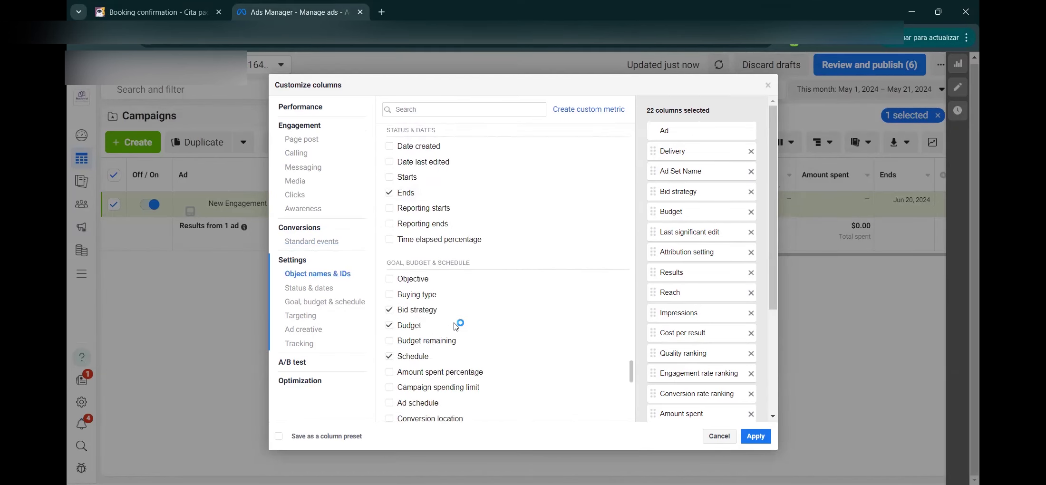
{"action": "scroll", "coordinate": [454, 323], "scroll_direction": "down", "scroll_amount": 1}
{"action": "left_click", "coordinate": [754, 436]}
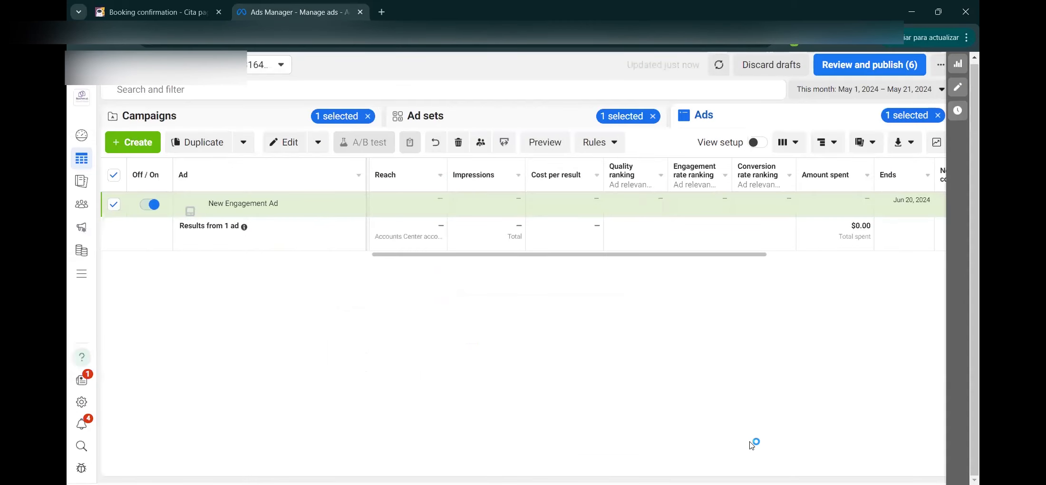
{"action": "left_click_drag", "start_coordinate": [682, 257], "coordinate": [965, 252]}
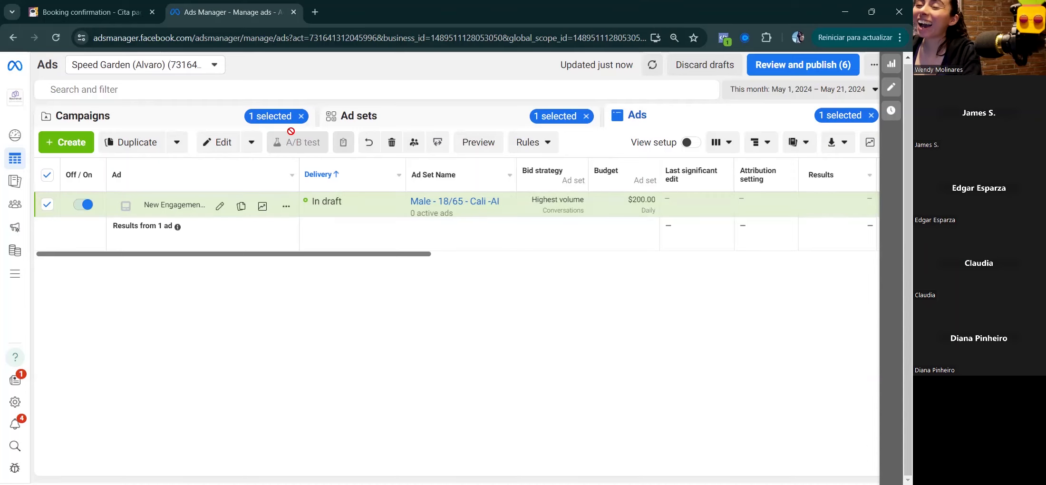
{"action": "left_click", "coordinate": [122, 8]}
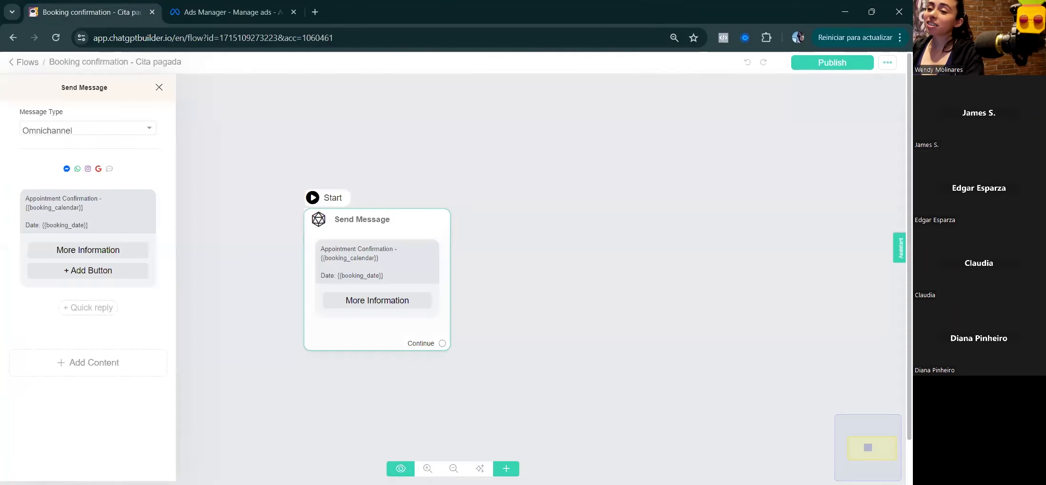
Step: Navigate via Flows and Marketing to the Facebook Lead Ads Automation lead forms page
{"action": "left_click", "coordinate": [32, 70]}
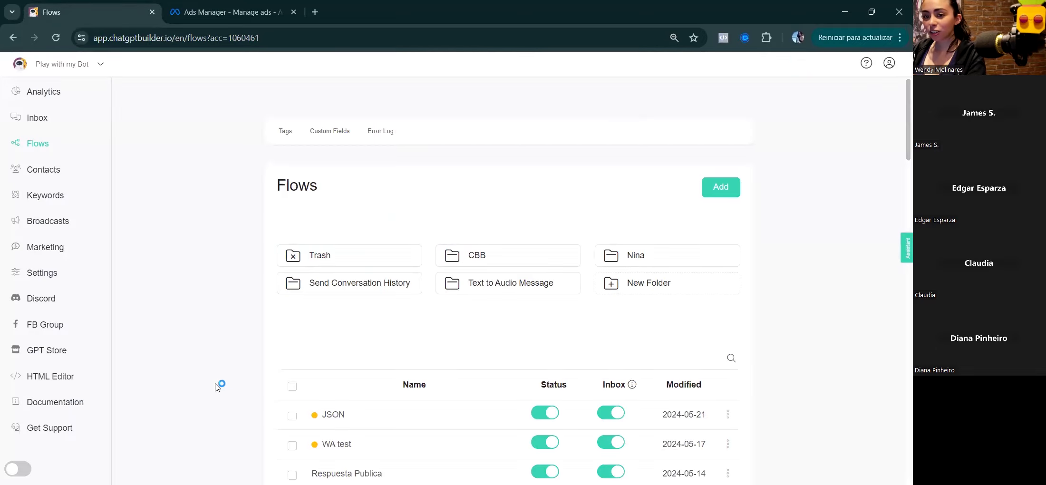
{"action": "left_click", "coordinate": [34, 252]}
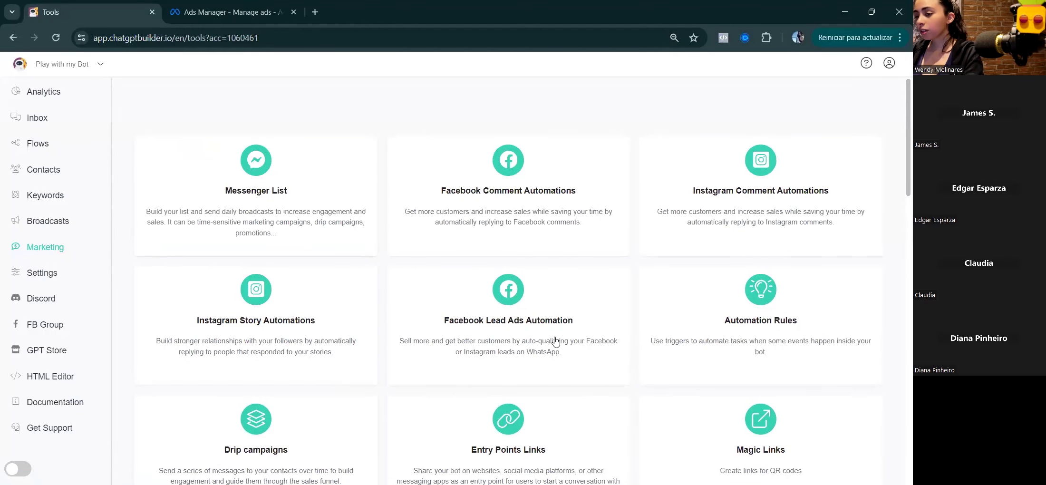
{"action": "left_click", "coordinate": [488, 326]}
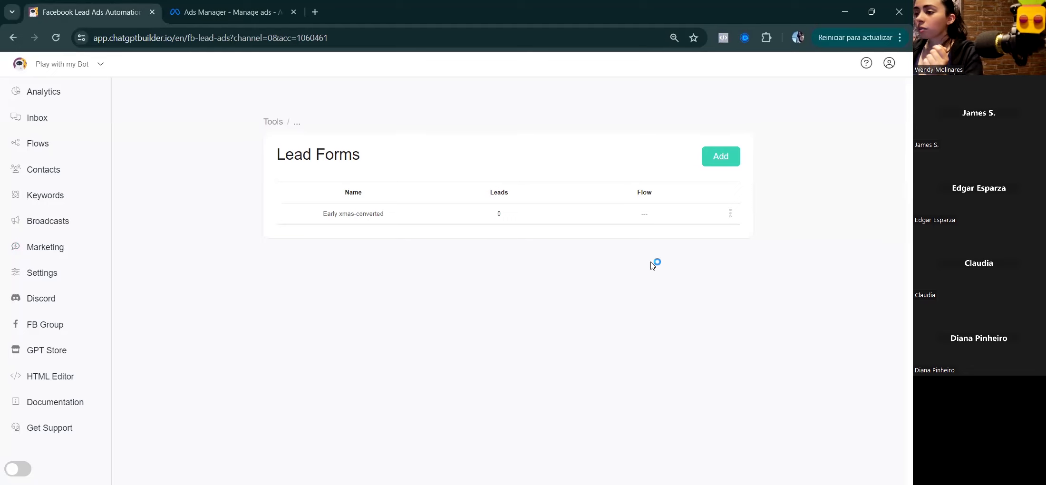
{"action": "left_click", "coordinate": [714, 162]}
{"action": "left_click", "coordinate": [466, 149]}
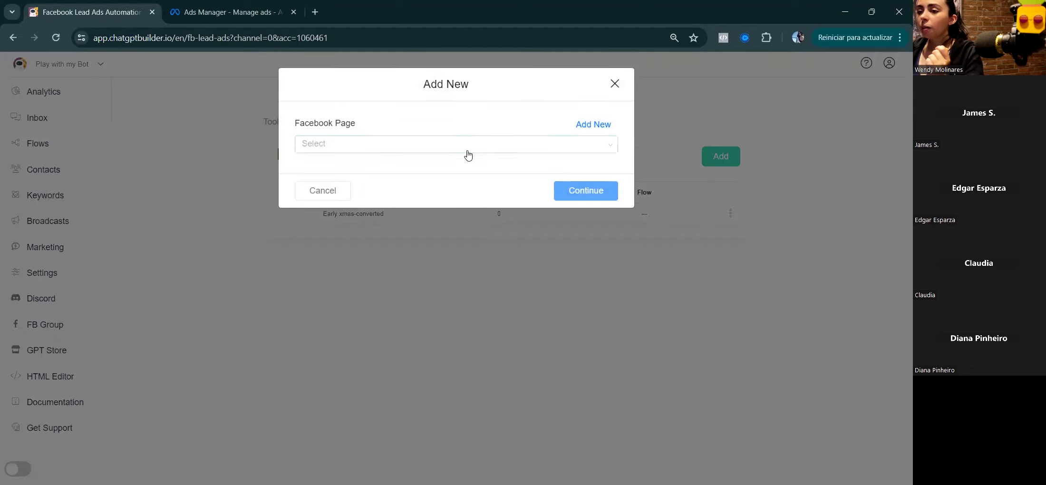
{"action": "left_click", "coordinate": [404, 169]}
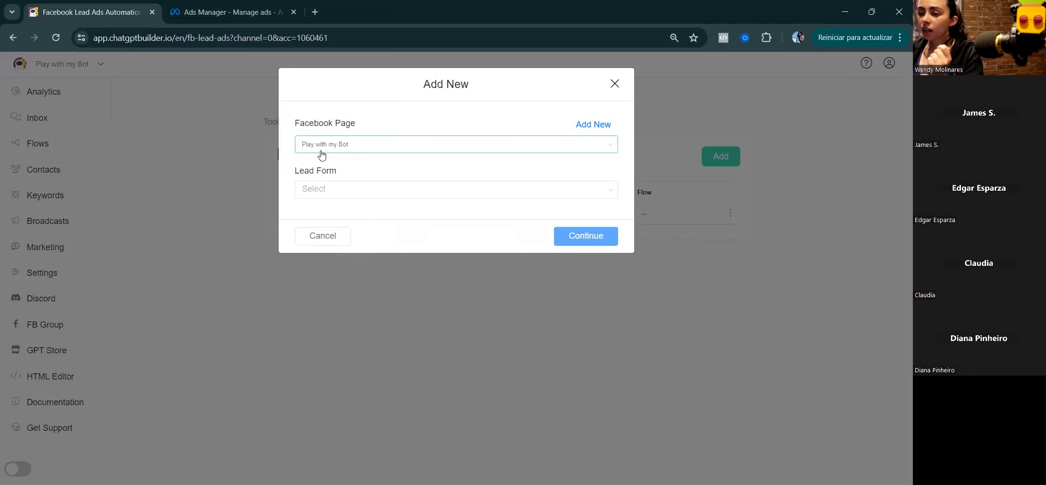
{"action": "left_click", "coordinate": [365, 192]}
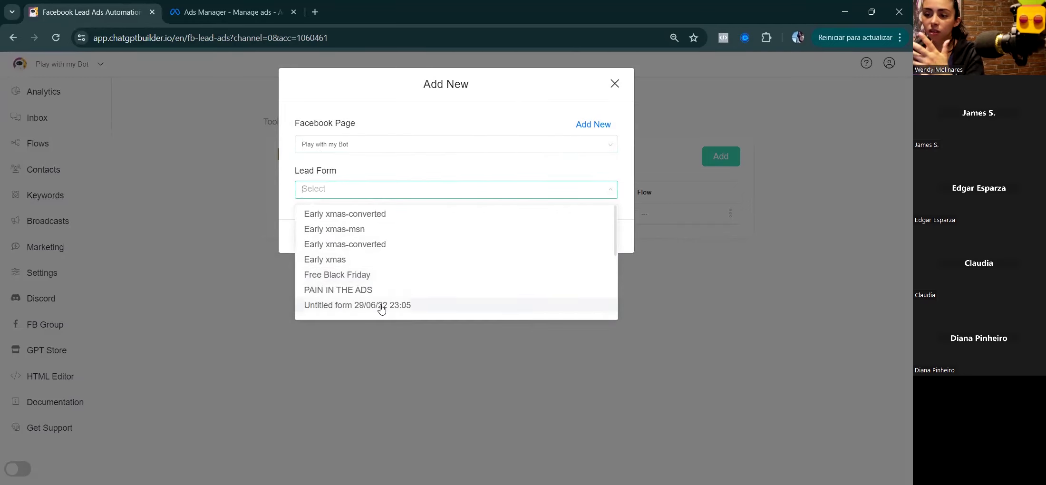
{"action": "left_click", "coordinate": [382, 307]}
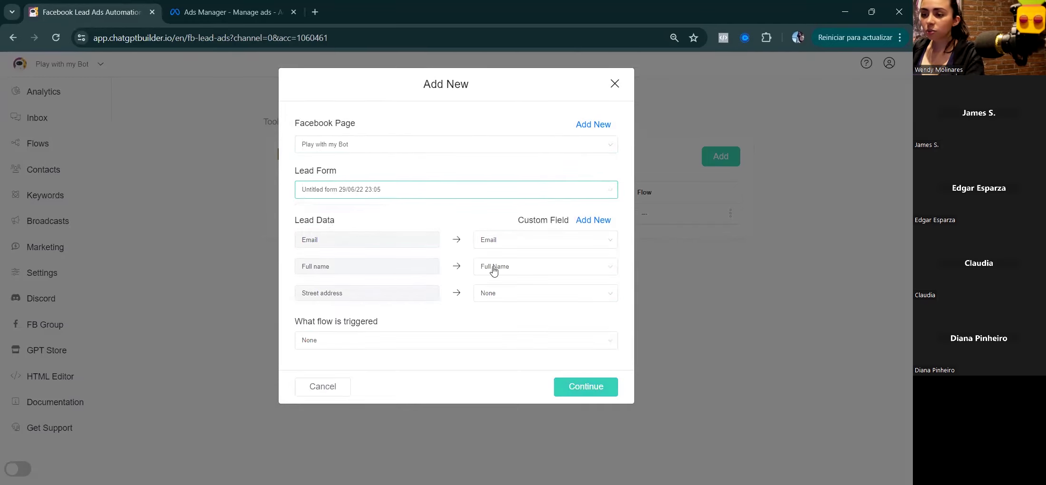
{"action": "left_click", "coordinate": [356, 191]}
{"action": "left_click", "coordinate": [361, 304]}
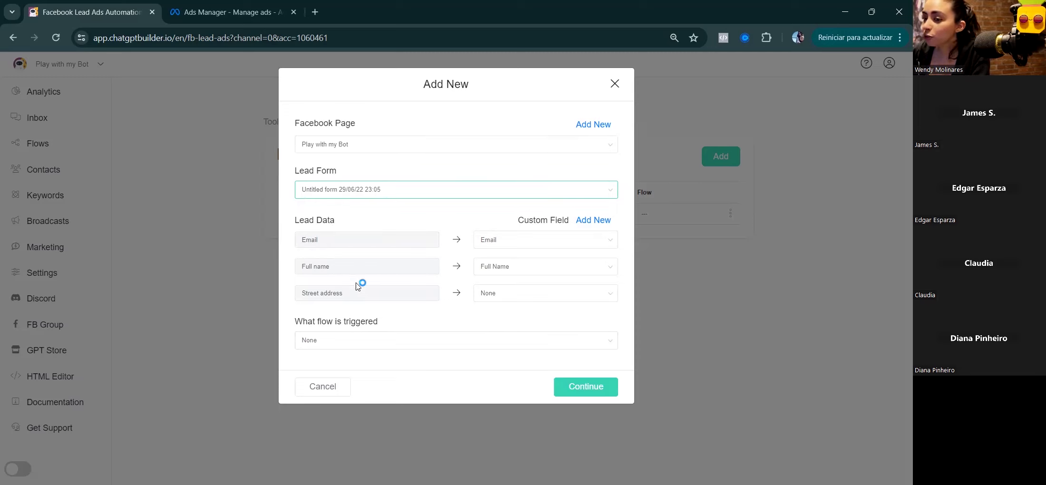
{"action": "left_click", "coordinate": [547, 297]}
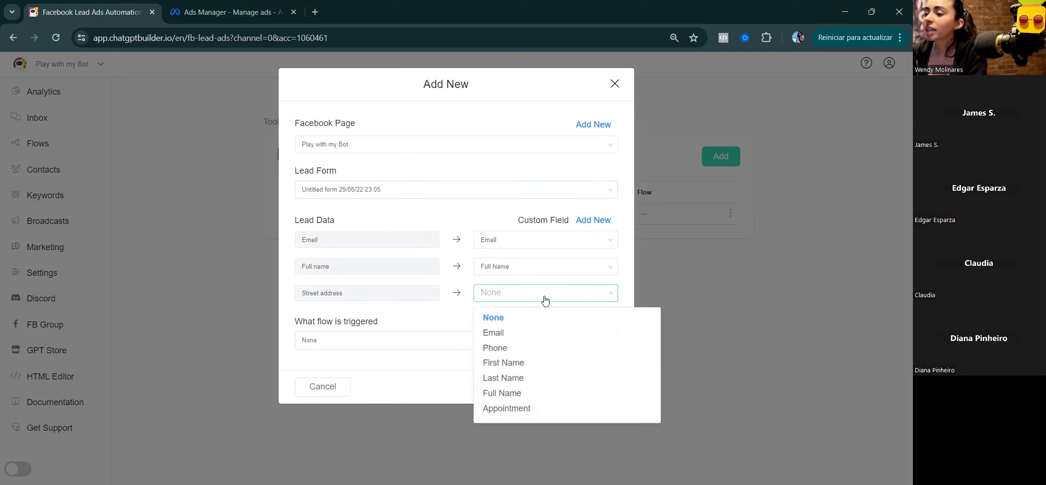
{"action": "left_click", "coordinate": [420, 190]}
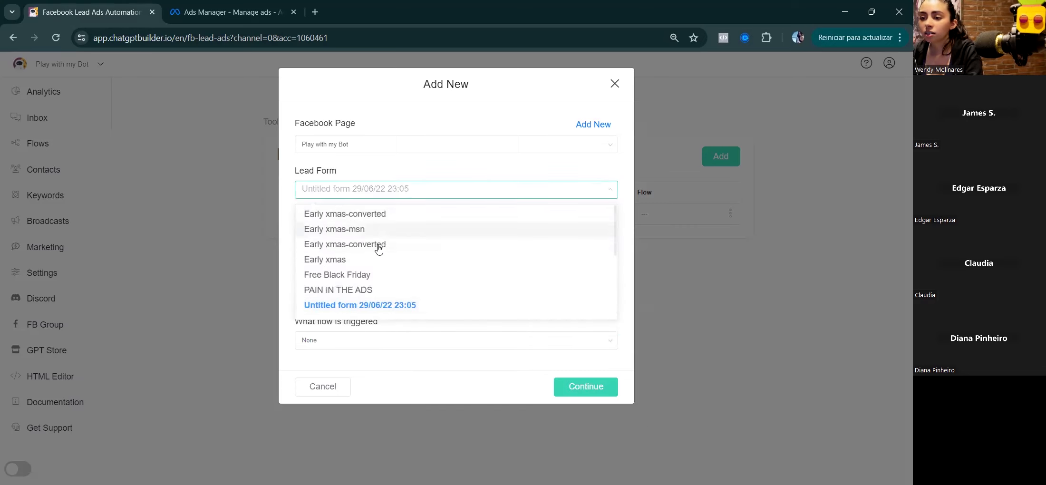
{"action": "left_click", "coordinate": [376, 230]}
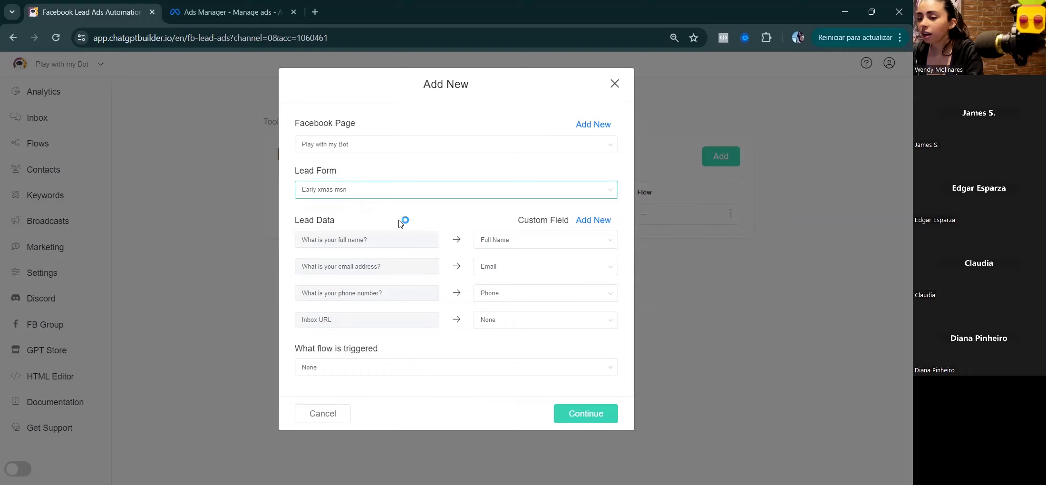
{"action": "left_click", "coordinate": [394, 188]}
{"action": "left_click", "coordinate": [379, 215]}
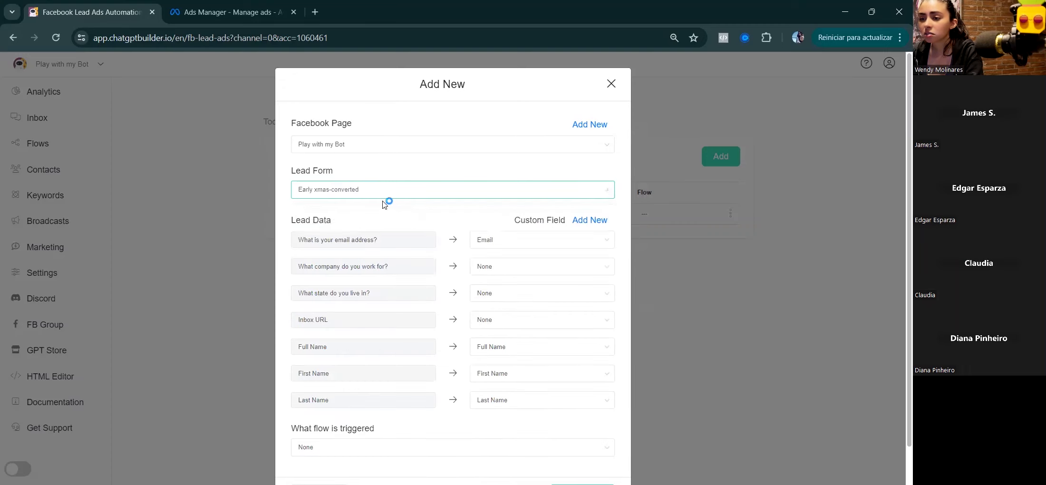
{"action": "scroll", "coordinate": [476, 276], "scroll_direction": "down", "scroll_amount": 1}
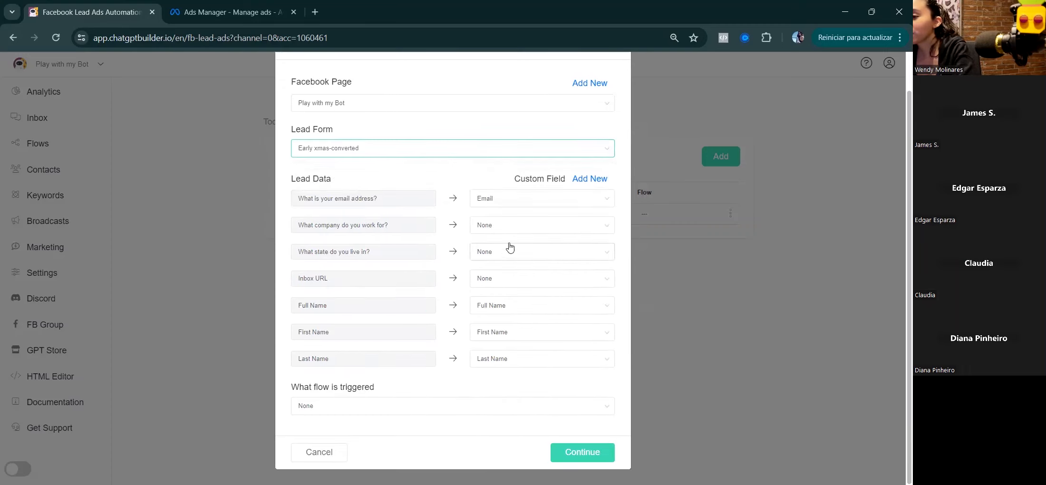
{"action": "left_click", "coordinate": [382, 409]}
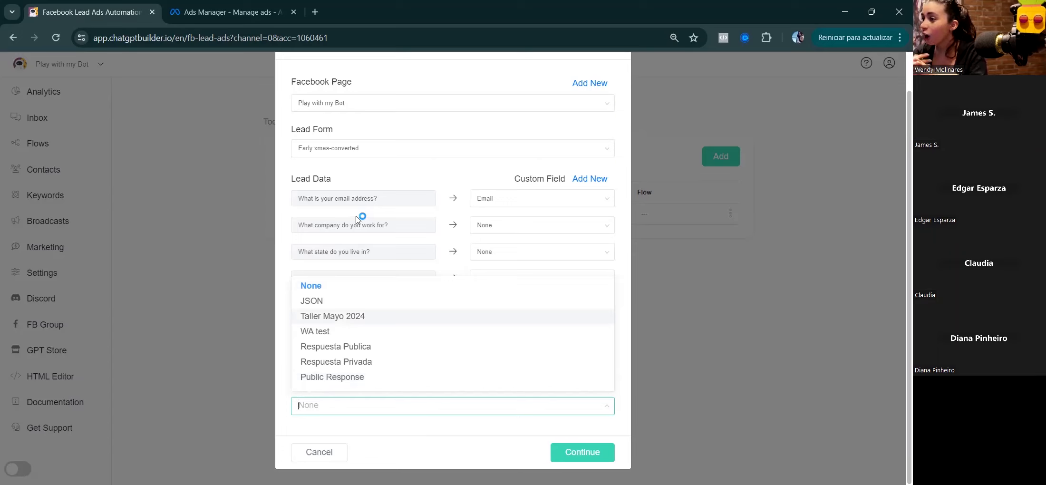
Step: Abandon the lead form connection, open the JSON flow, and add a Send Email step
{"action": "left_click", "coordinate": [332, 455]}
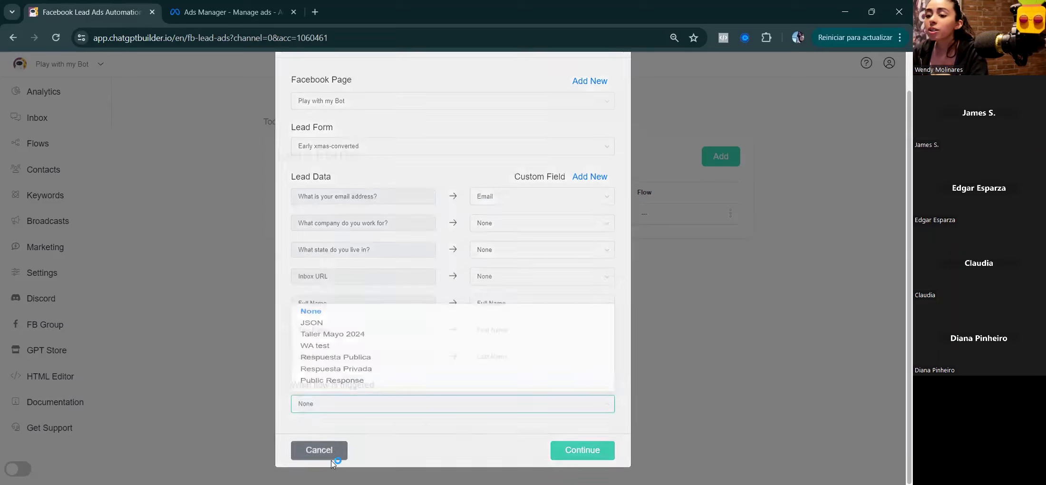
{"action": "left_click", "coordinate": [38, 156]}
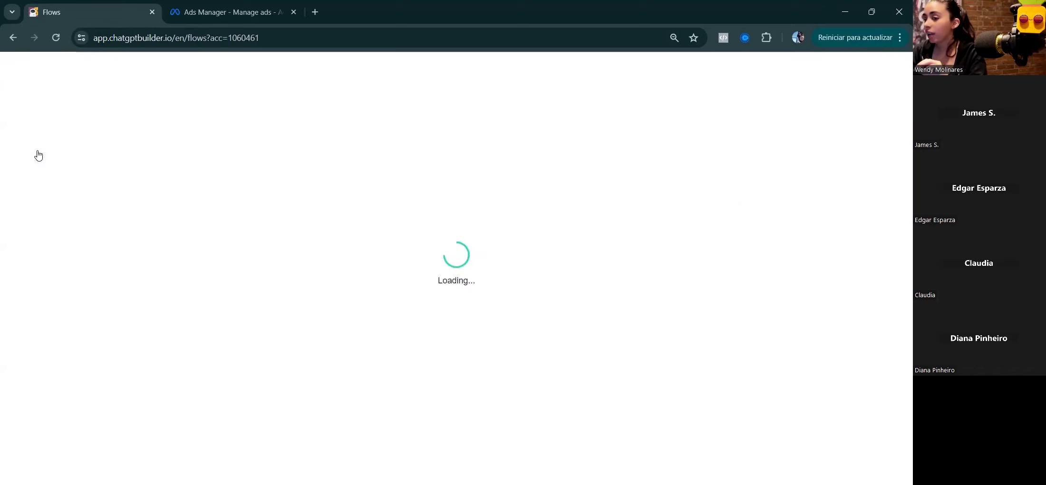
{"action": "left_click", "coordinate": [337, 417]}
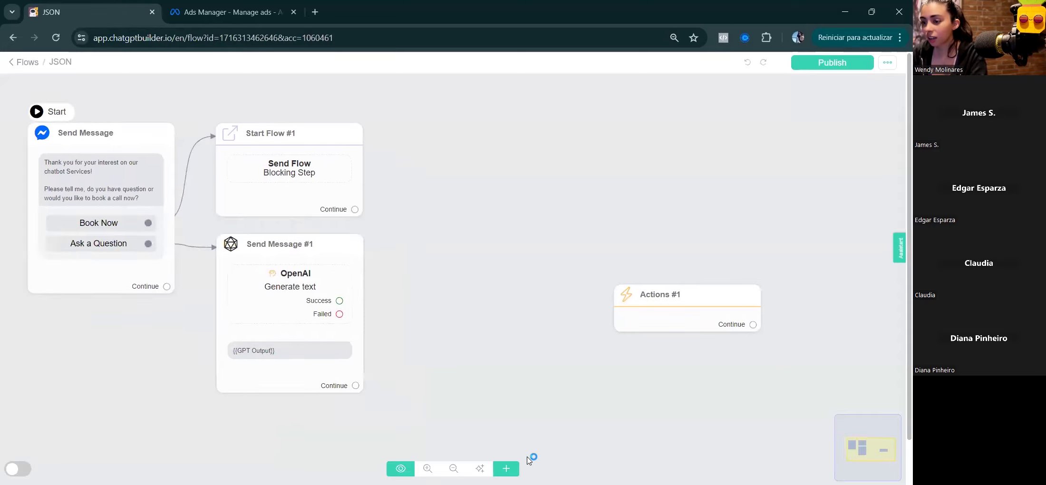
{"action": "left_click", "coordinate": [506, 468]}
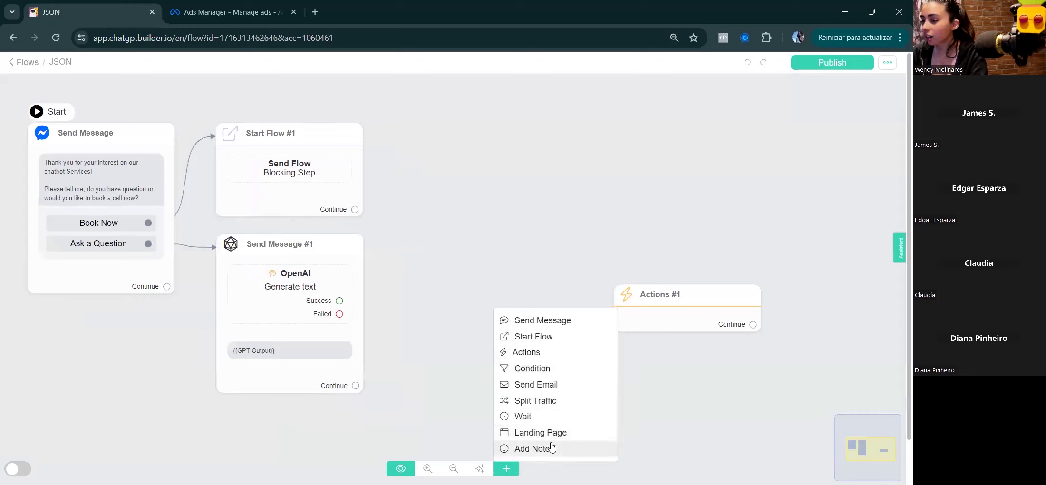
{"action": "left_click", "coordinate": [593, 387]}
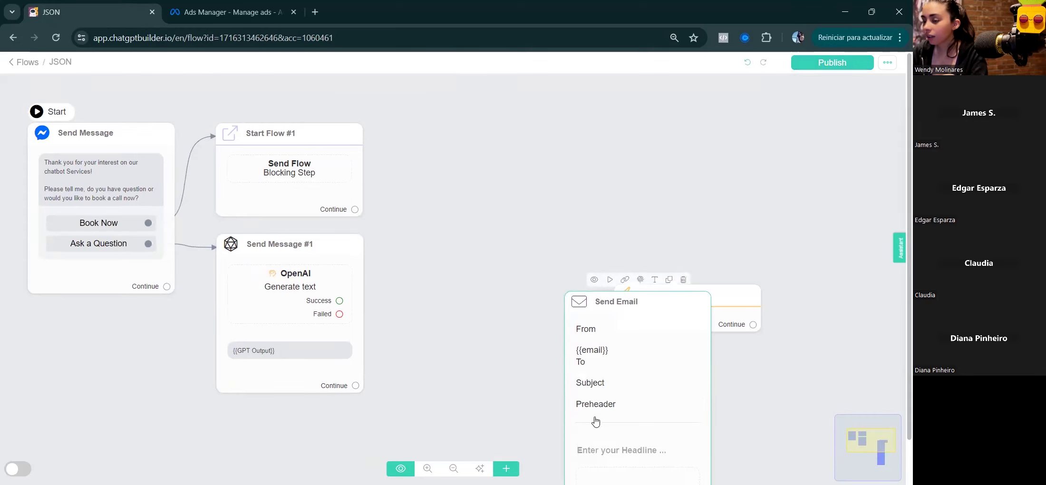
{"action": "left_click_drag", "start_coordinate": [595, 423], "coordinate": [446, 272]}
{"action": "left_click", "coordinate": [446, 272]}
Step: Replace the {{email}} recipient with a fixed client e-mail address
{"action": "left_click_drag", "start_coordinate": [56, 221], "coordinate": [17, 227]}
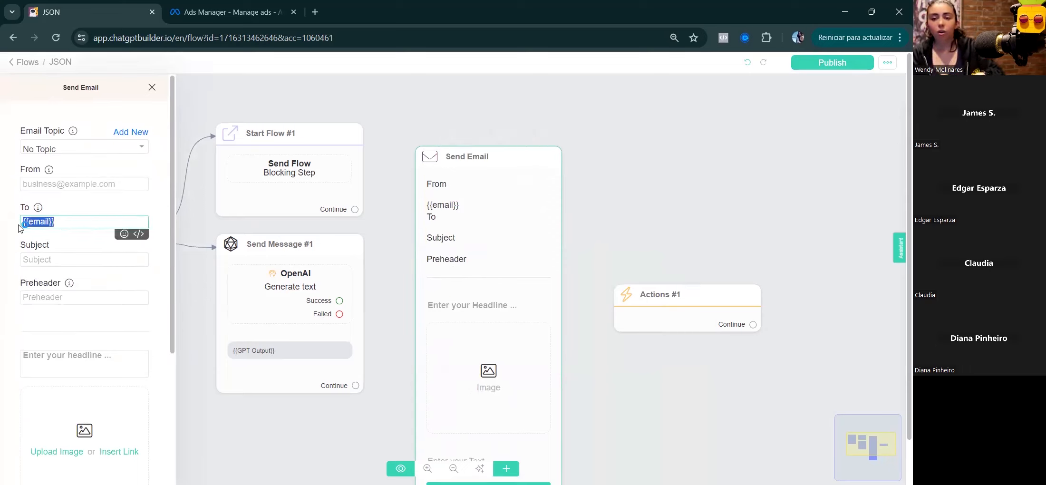
{"action": "key", "text": "BackSpace"}
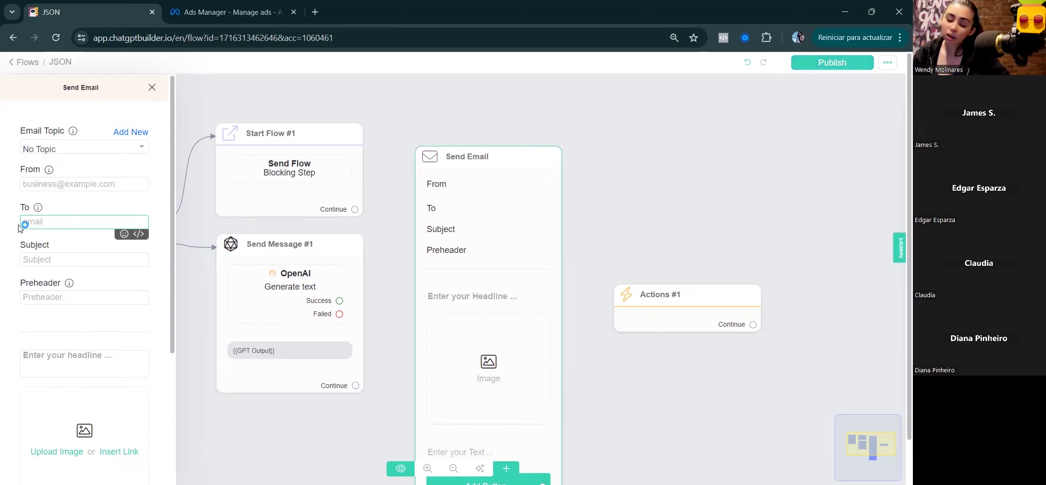
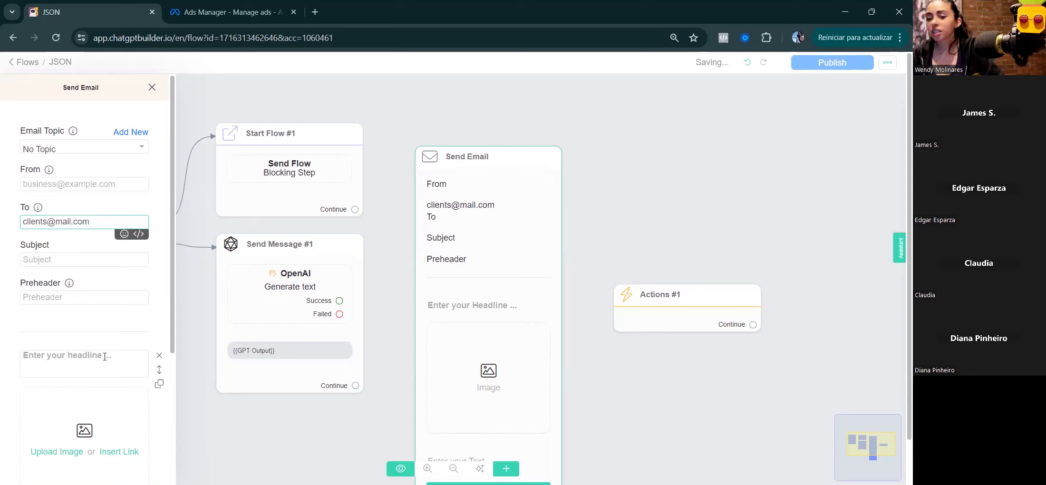
{"action": "left_click", "coordinate": [104, 357]}
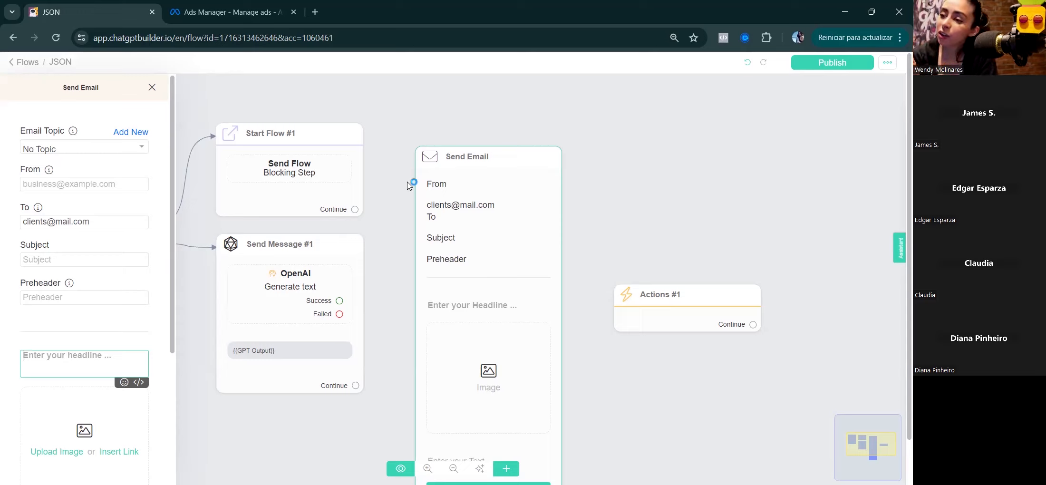
Step: Close the Send Email settings and reposition the step on the canvas
{"action": "left_click", "coordinate": [411, 237]}
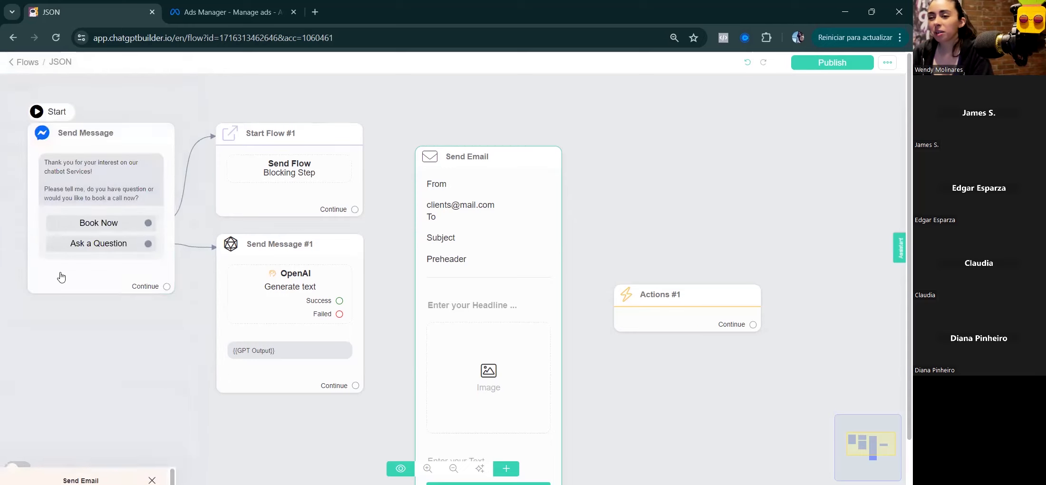
{"action": "left_click_drag", "start_coordinate": [586, 235], "coordinate": [628, 124]}
{"action": "left_click_drag", "start_coordinate": [560, 90], "coordinate": [61, 427]}
{"action": "left_click_drag", "start_coordinate": [414, 330], "coordinate": [893, 190]}
{"action": "left_click_drag", "start_coordinate": [573, 259], "coordinate": [231, 105]}
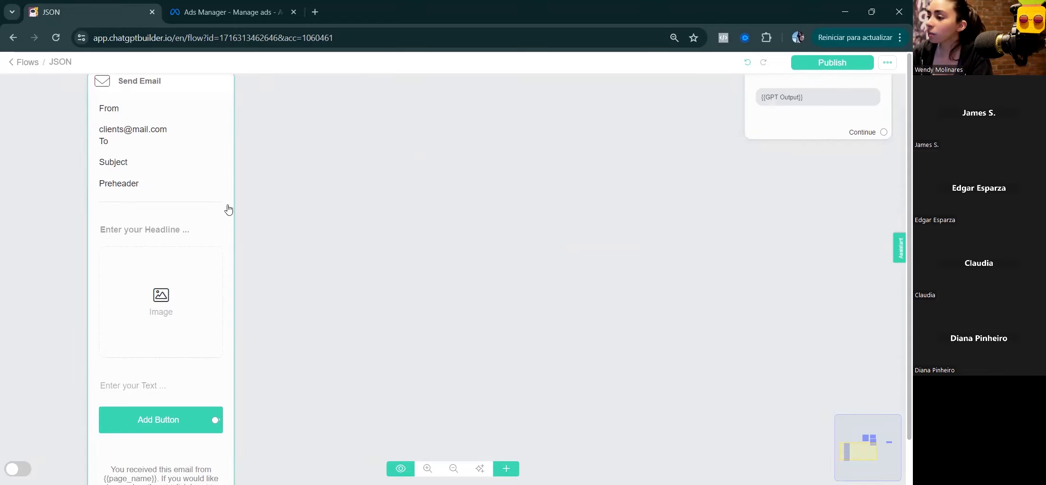
Step: Reopen the Send Email step to check its recipient, then delete the step
{"action": "left_click_drag", "start_coordinate": [151, 149], "coordinate": [151, 147]}
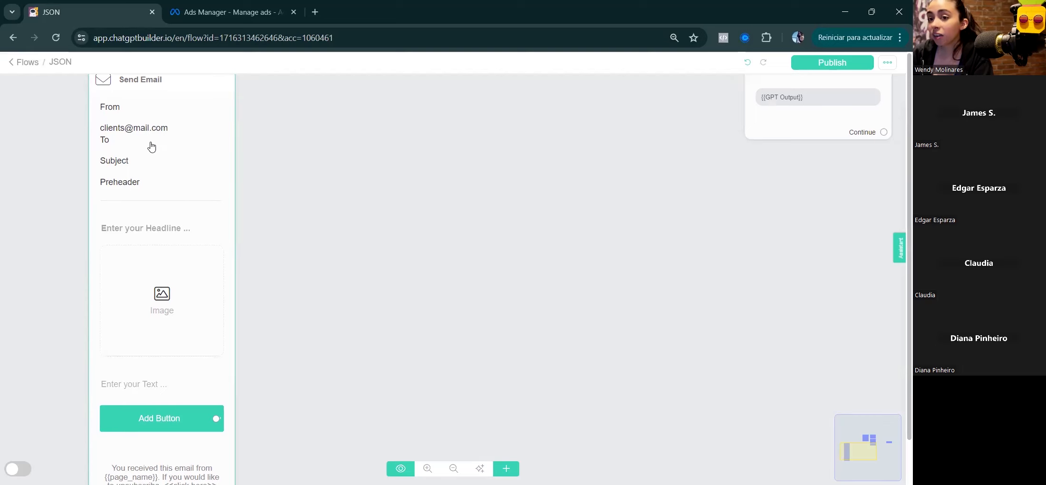
{"action": "double_click", "coordinate": [49, 222]}
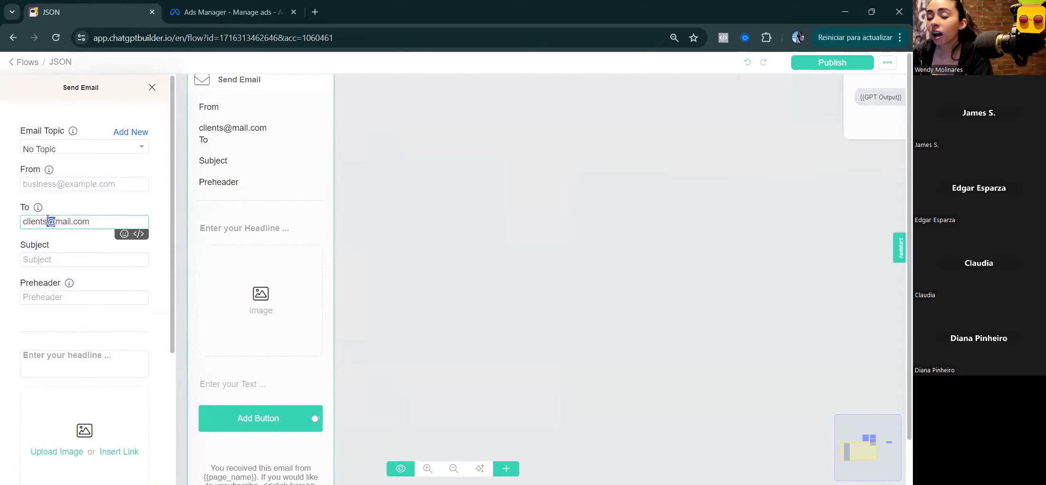
{"action": "triple_click", "coordinate": [49, 222]}
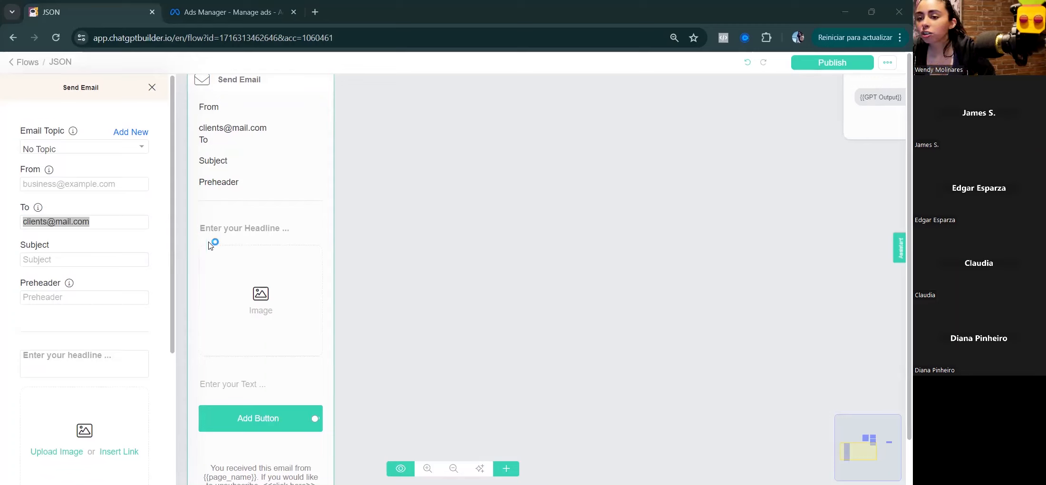
{"action": "left_click_drag", "start_coordinate": [324, 170], "coordinate": [320, 269]}
{"action": "left_click", "coordinate": [301, 157]}
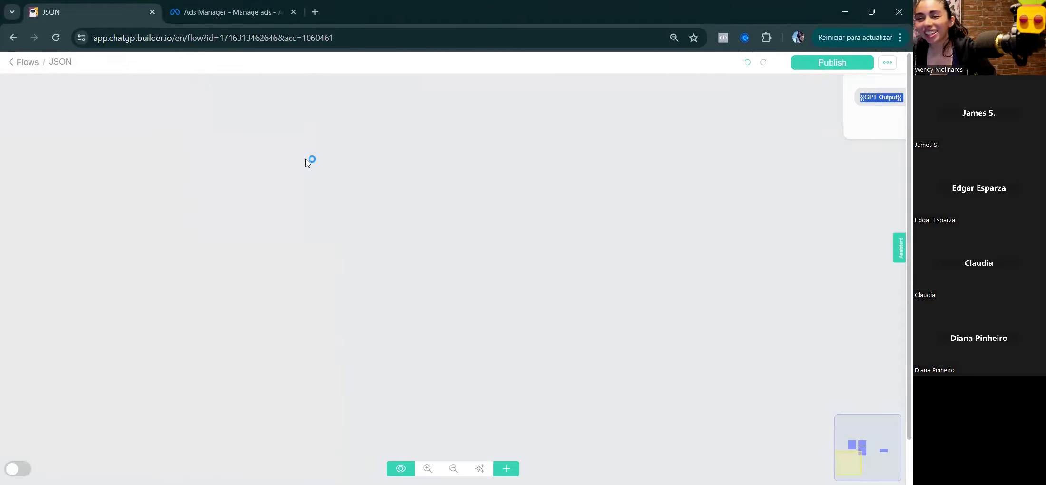
Step: Return from the JSON flow editor to the Flows list
{"action": "left_click", "coordinate": [9, 62]}
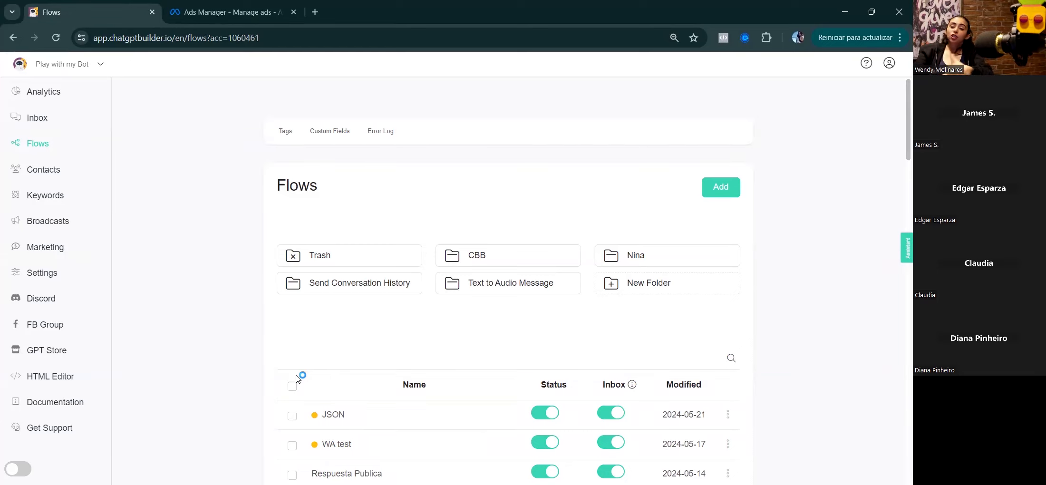
Step: Open the Marketing tools and choose the Facebook Lead Ads Automation card
{"action": "left_click", "coordinate": [41, 251]}
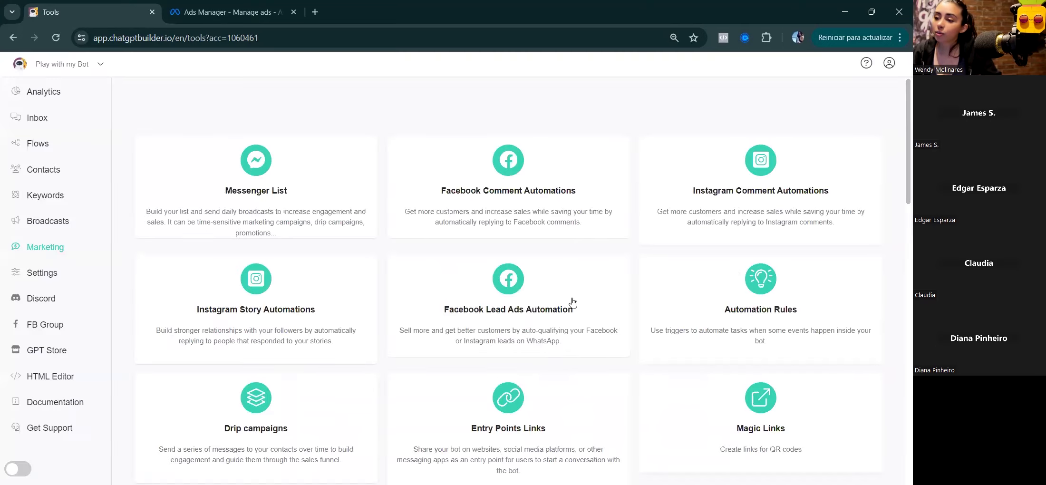
{"action": "left_click", "coordinate": [512, 308]}
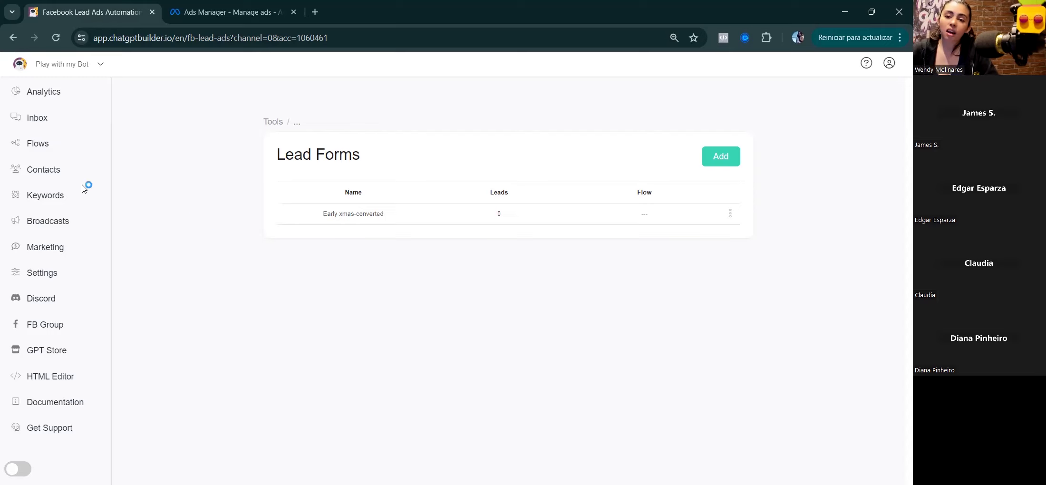
Step: Create a new flow from the Flows list and give it a name
{"action": "left_click", "coordinate": [43, 144]}
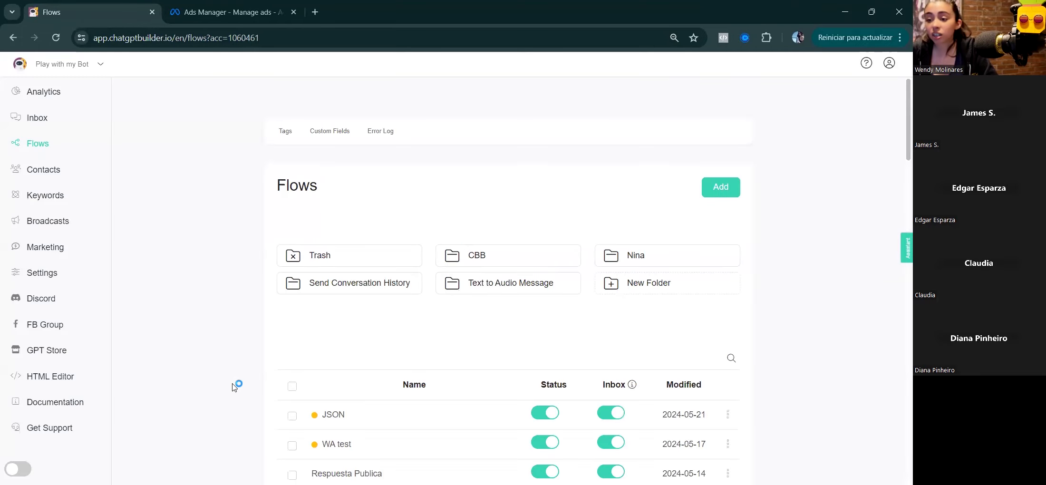
{"action": "left_click", "coordinate": [718, 187]}
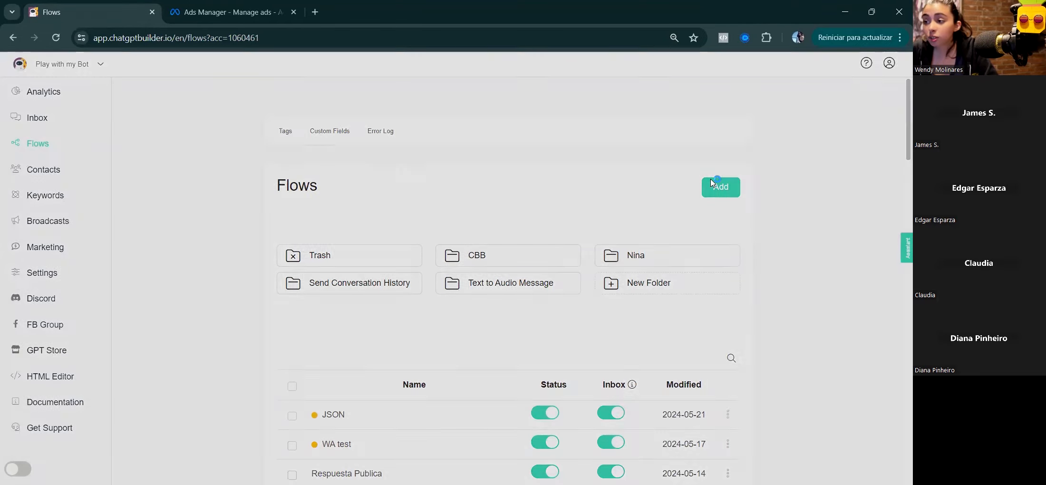
{"action": "left_click", "coordinate": [381, 125]}
{"action": "type", "text": "ad"}
{"action": "key", "text": "Return"}
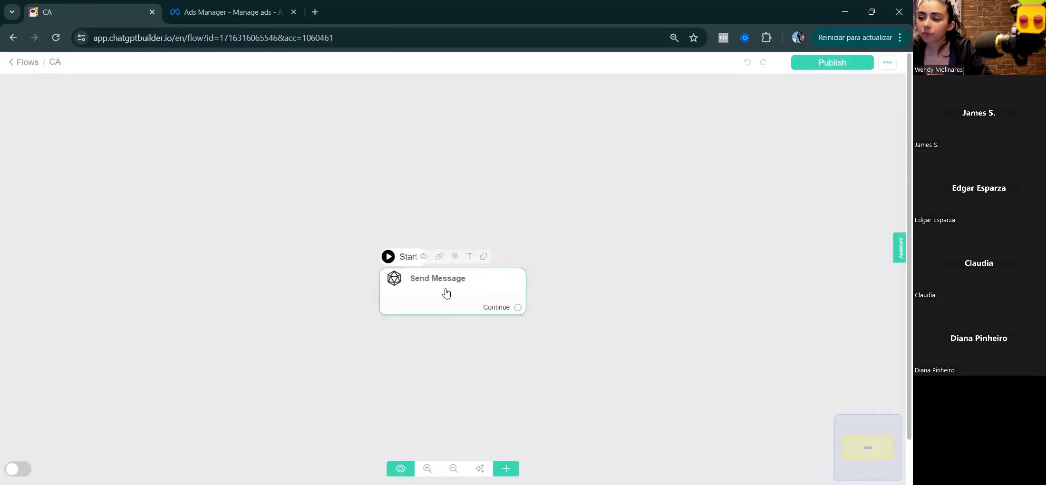
Step: Add a Messenger Facebook Custom Audience action to the flow's Send Message step
{"action": "left_click", "coordinate": [446, 292]}
{"action": "left_click", "coordinate": [77, 284]}
{"action": "left_click", "coordinate": [61, 446]}
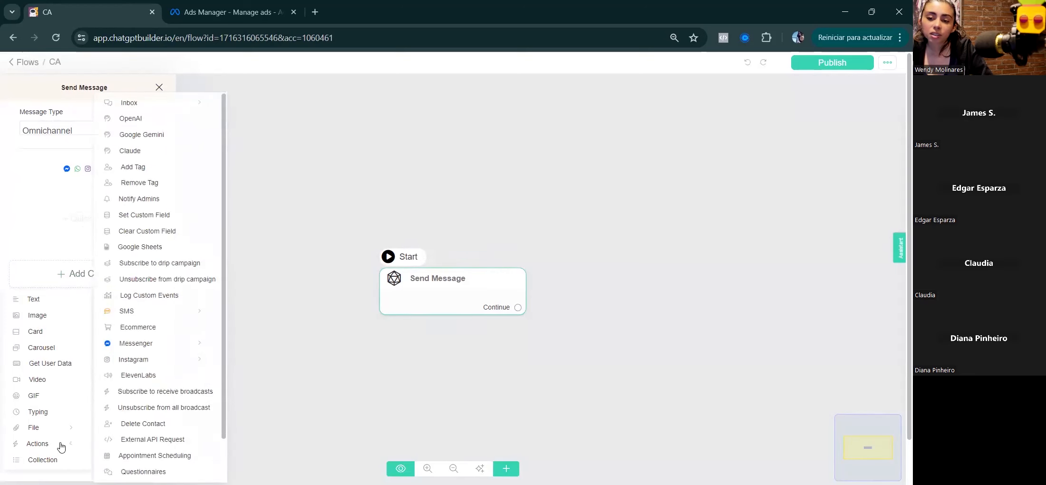
{"action": "left_click", "coordinate": [147, 346]}
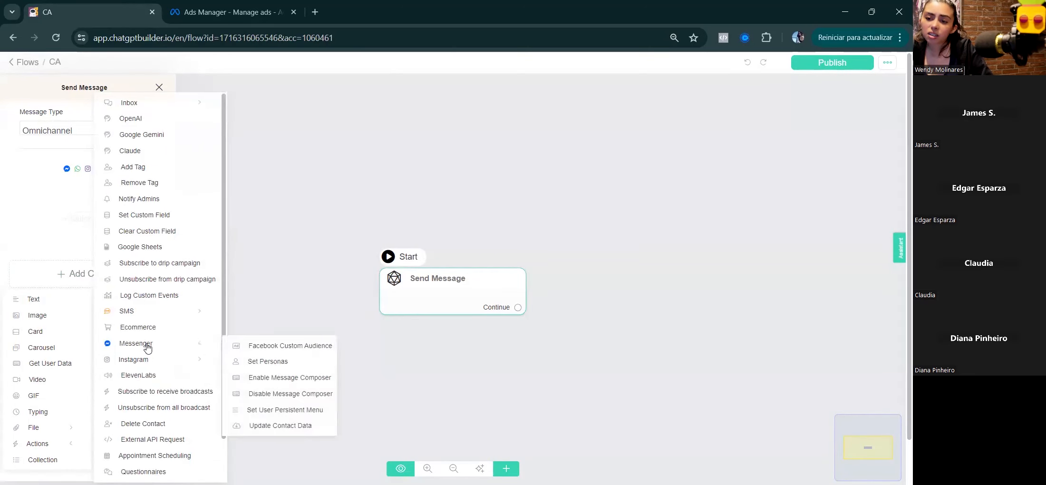
{"action": "left_click", "coordinate": [286, 345]}
{"action": "left_click", "coordinate": [126, 202]}
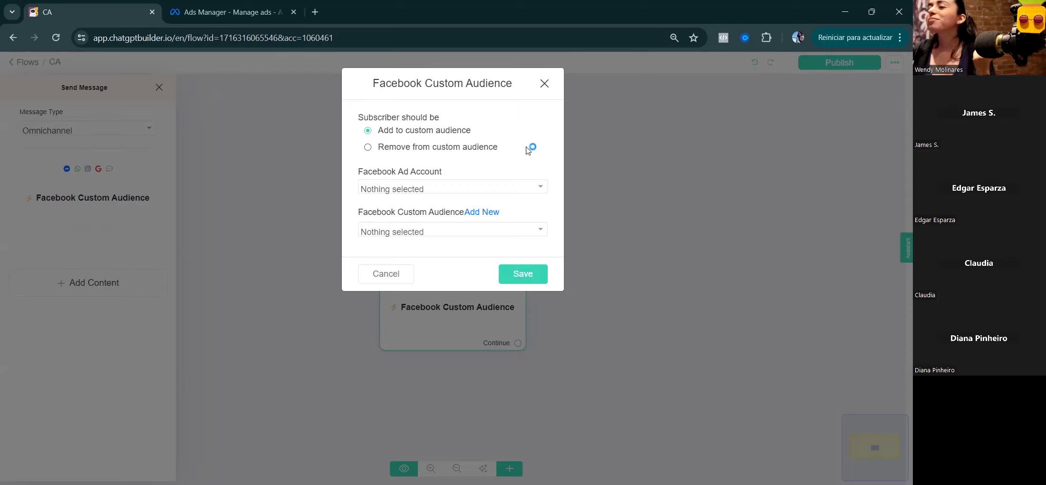
Step: Select 'Remove from custom audience' in the Facebook Custom Audience action
{"action": "left_click", "coordinate": [369, 148]}
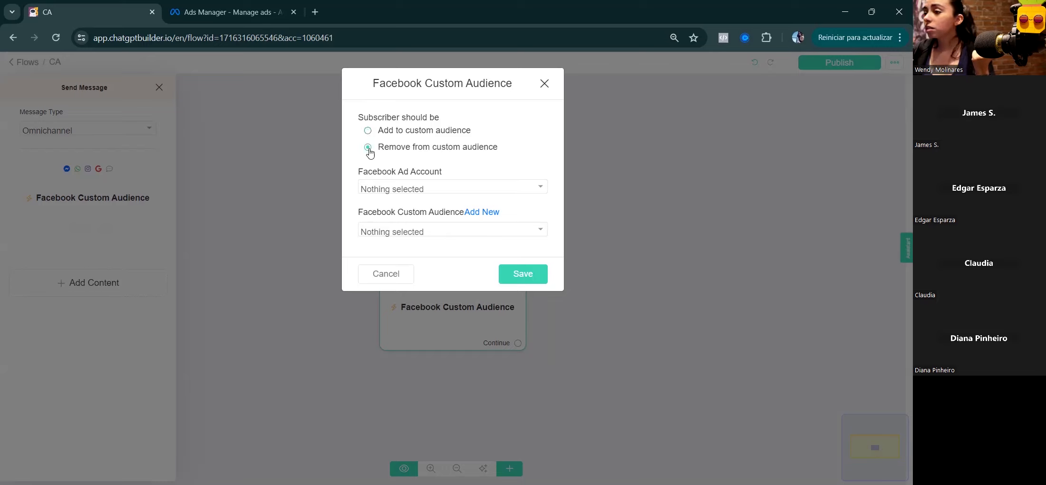
Step: Switch the Facebook Custom Audience action back to 'Add to custom audience'
{"action": "left_click", "coordinate": [368, 131]}
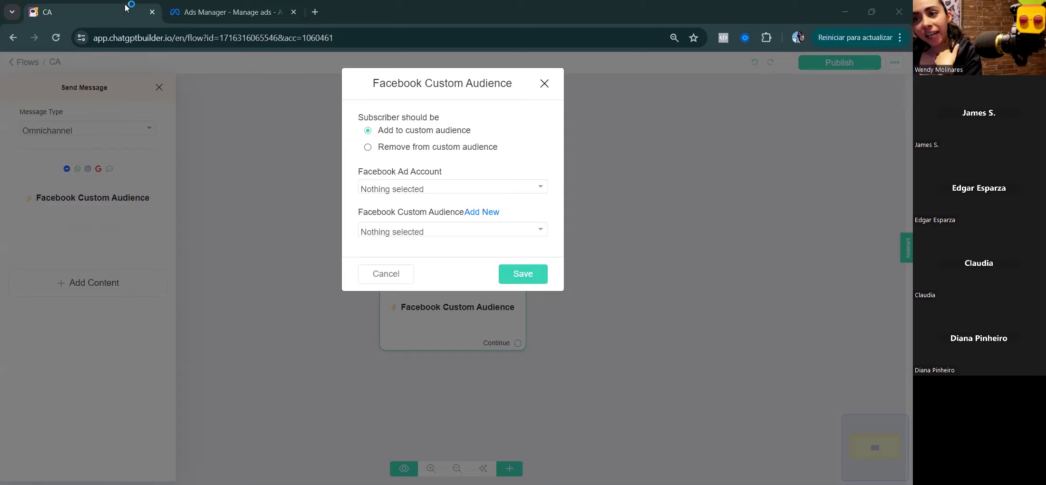
Step: Open the New Engagement Ad in Ads Manager and scroll to its Primary text
{"action": "left_click", "coordinate": [180, 10]}
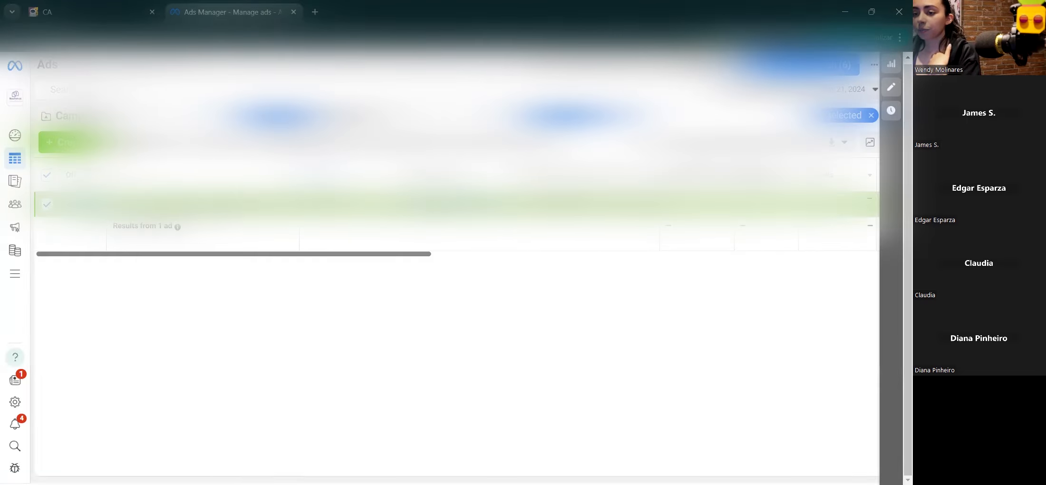
{"action": "left_click", "coordinate": [215, 211]}
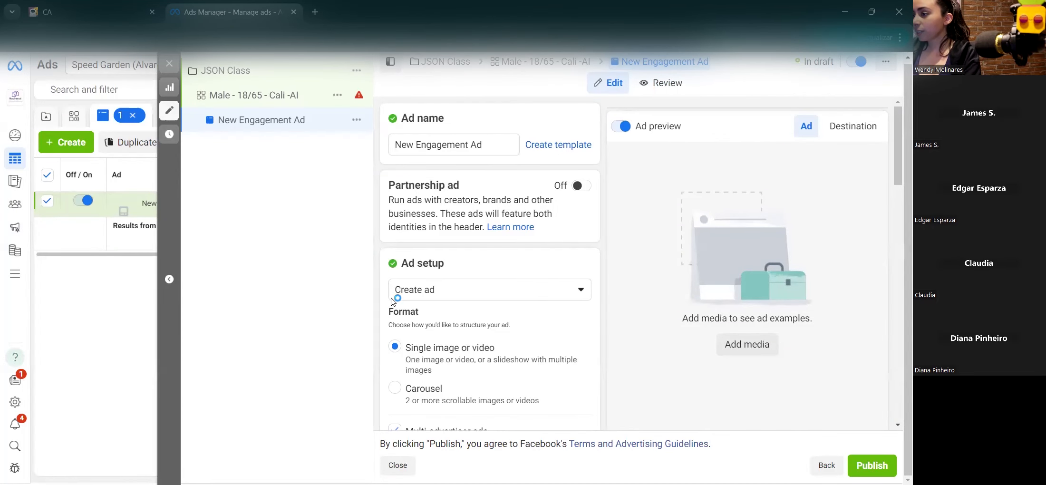
{"action": "scroll", "coordinate": [403, 287], "scroll_direction": "down", "scroll_amount": 3}
{"action": "scroll", "coordinate": [404, 287], "scroll_direction": "down", "scroll_amount": 9}
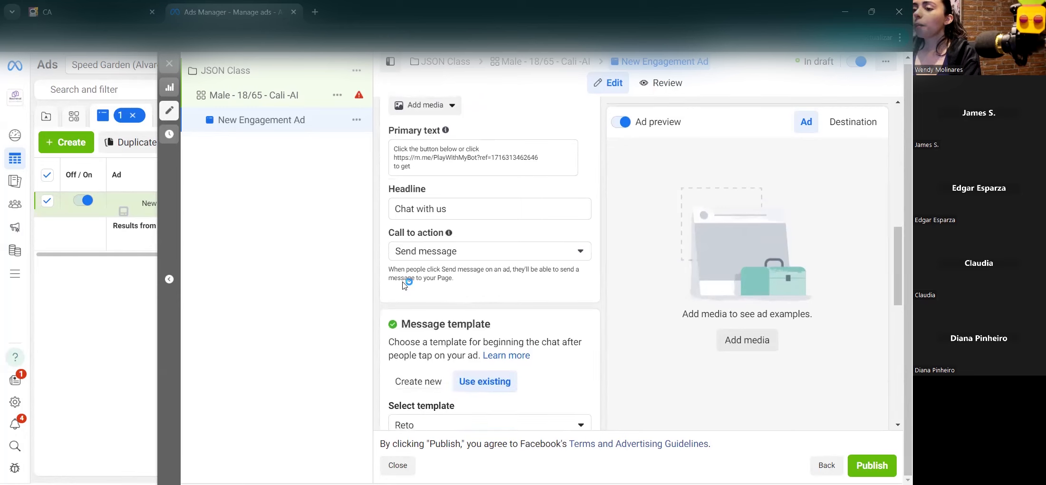
Step: Highlight the Primary text label and the opening words of the primary text
{"action": "left_click_drag", "start_coordinate": [389, 131], "coordinate": [438, 132]}
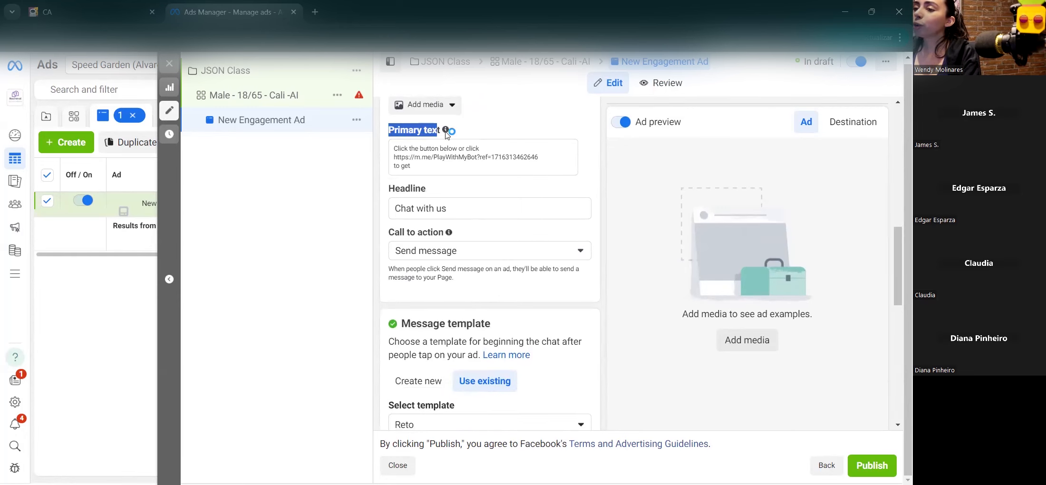
{"action": "mouse_move", "coordinate": [450, 135]}
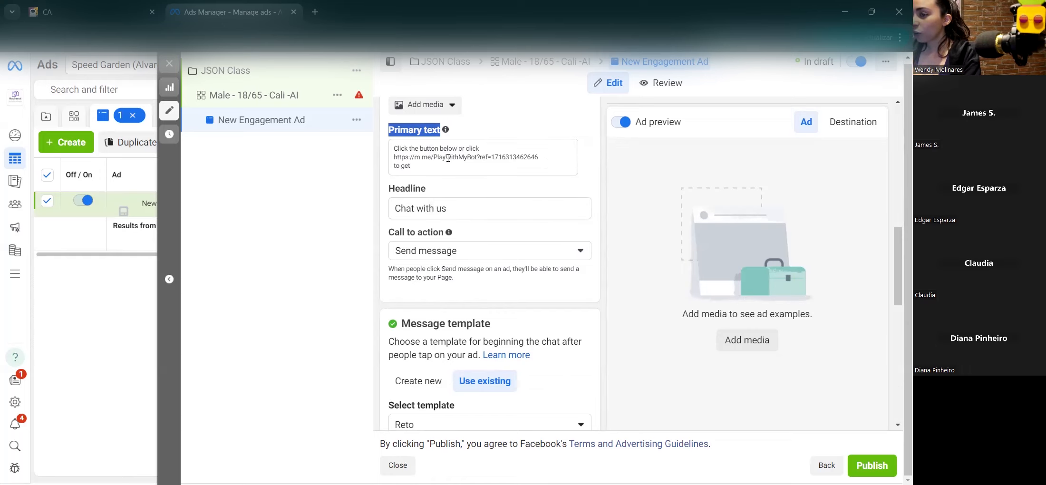
{"action": "left_click_drag", "start_coordinate": [393, 149], "coordinate": [434, 152]}
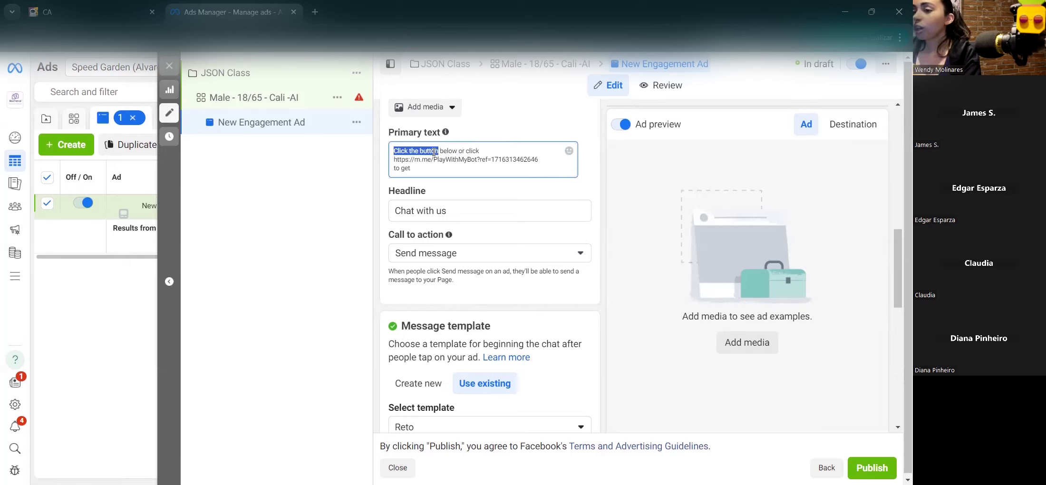
{"action": "left_click", "coordinate": [397, 147]}
{"action": "triple_click", "coordinate": [453, 149]}
{"action": "left_click", "coordinate": [450, 149]}
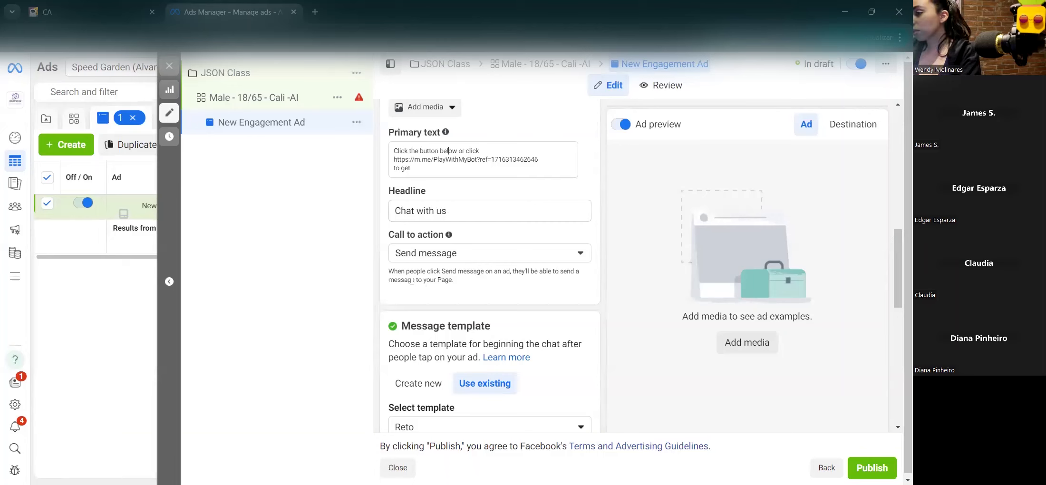
{"action": "left_click_drag", "start_coordinate": [393, 151], "coordinate": [553, 162]}
{"action": "left_click", "coordinate": [461, 150]}
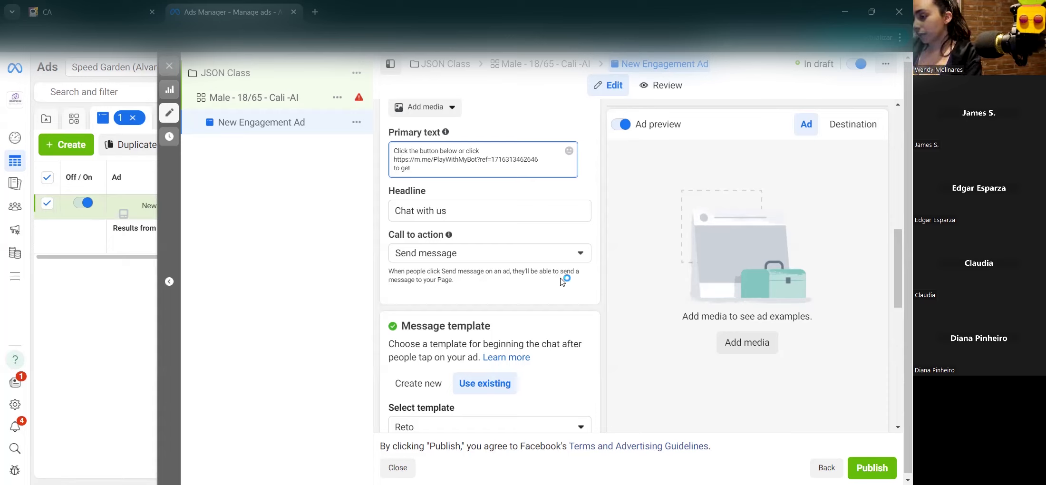
Step: Highlight the m.me bot link at the start of the primary text
{"action": "triple_click", "coordinate": [417, 162]}
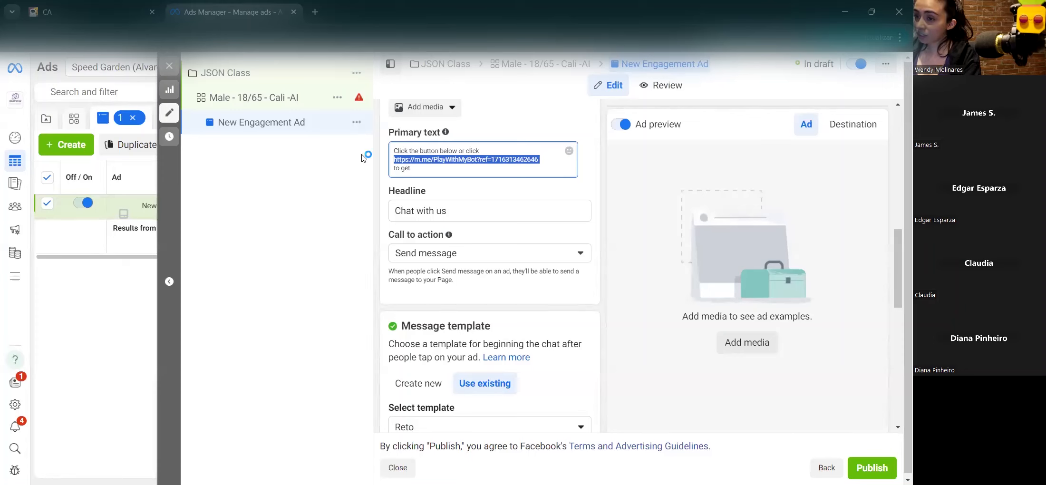
{"action": "left_click", "coordinate": [395, 155]}
{"action": "double_click", "coordinate": [560, 159]}
{"action": "left_click", "coordinate": [555, 160]}
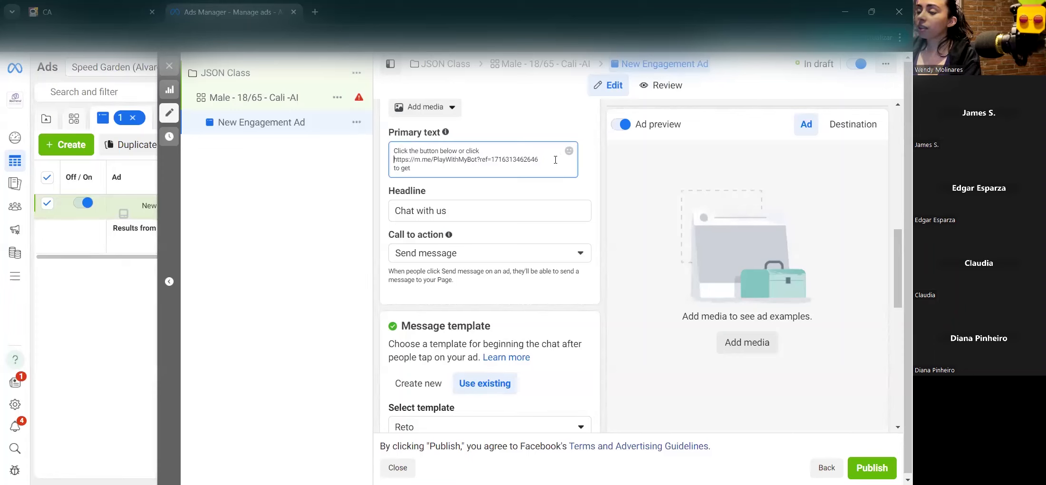
{"action": "left_click_drag", "start_coordinate": [548, 162], "coordinate": [393, 160]}
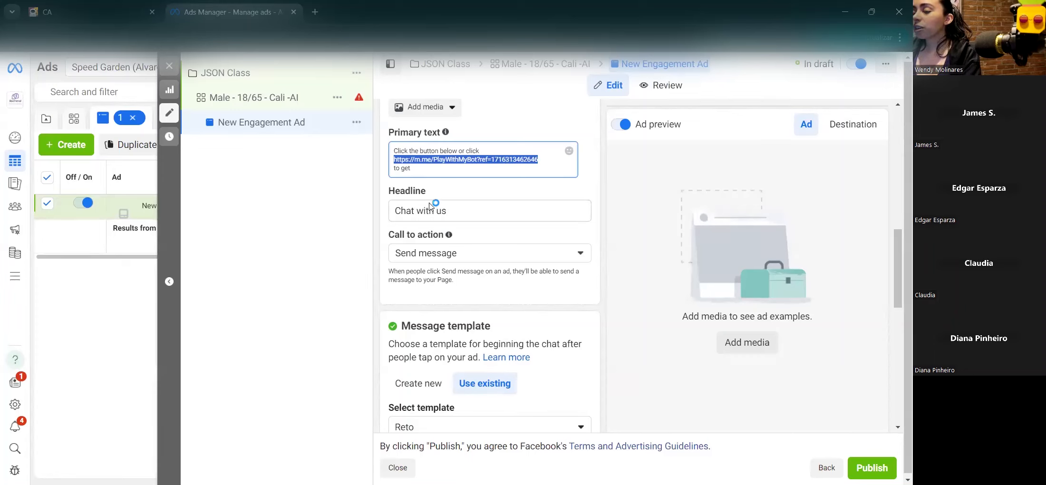
{"action": "scroll", "coordinate": [430, 205], "scroll_direction": "down", "scroll_amount": 1}
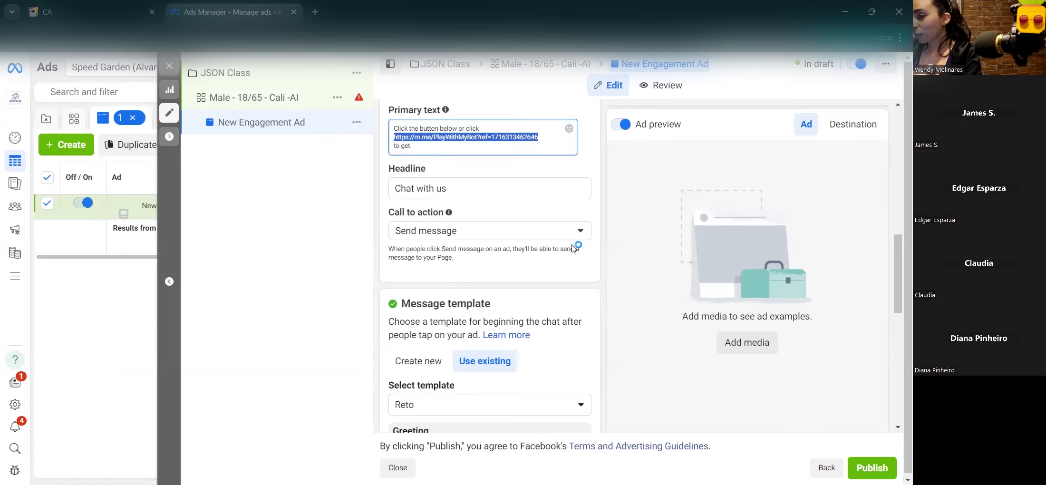
{"action": "left_click", "coordinate": [408, 145]}
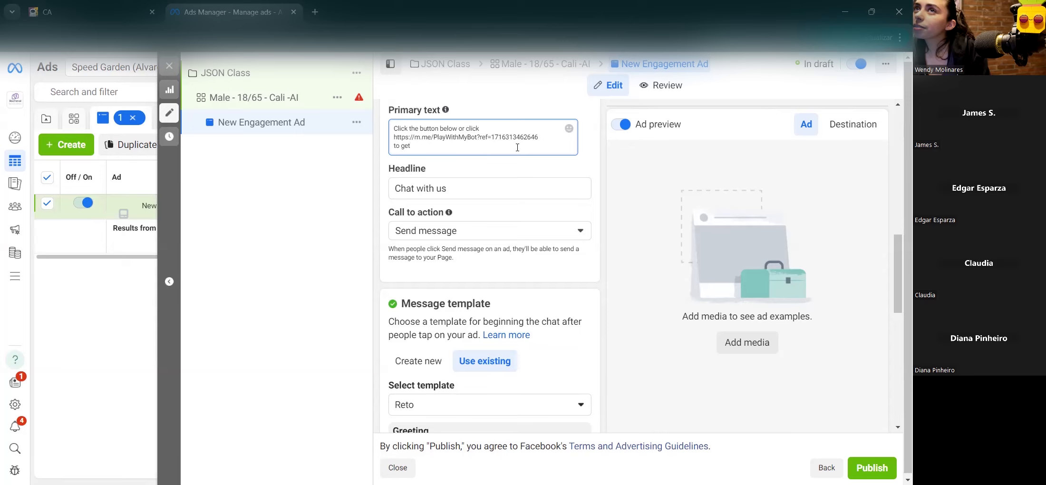
Step: Set the call to action to Learn more, then review the primary text's bot link
{"action": "left_click", "coordinate": [472, 231]}
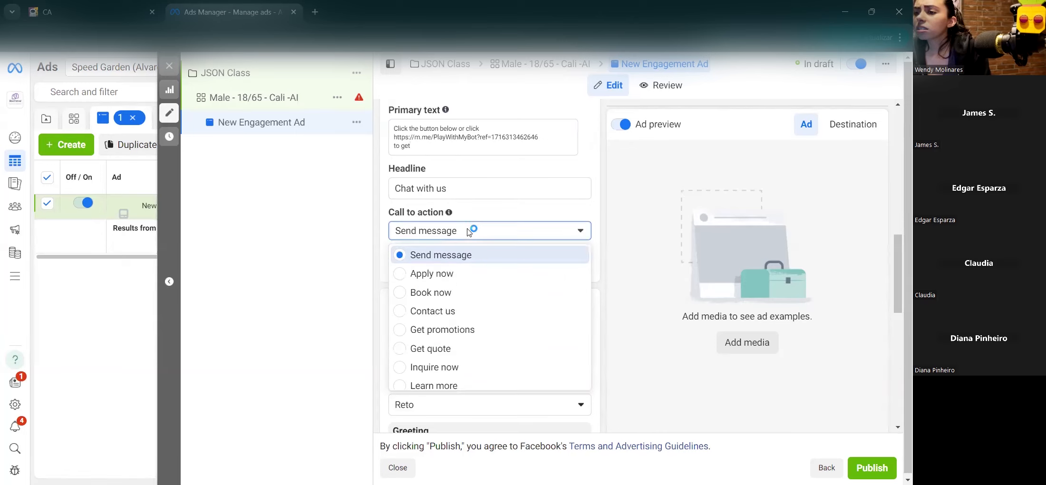
{"action": "left_click", "coordinate": [401, 385]}
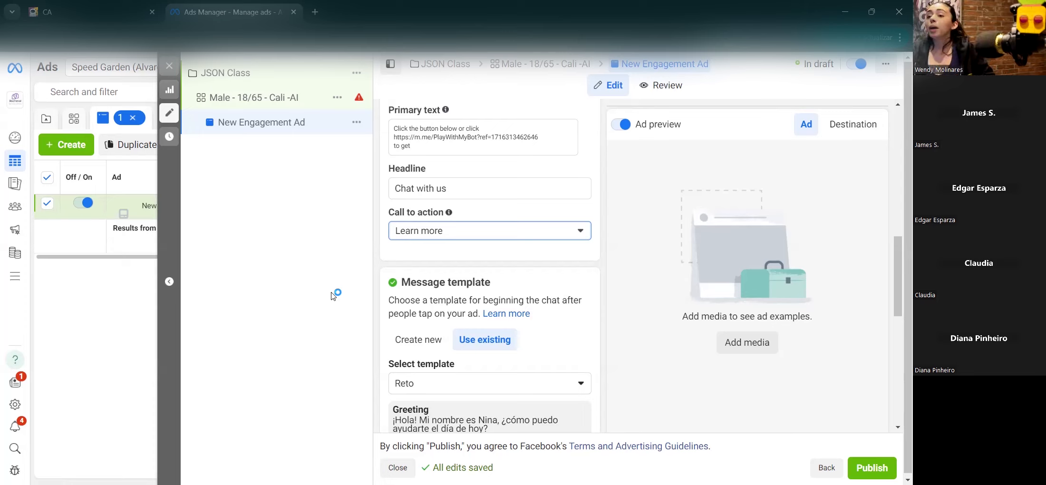
{"action": "left_click_drag", "start_coordinate": [421, 130], "coordinate": [393, 137]}
{"action": "left_click", "coordinate": [435, 138]}
{"action": "left_click", "coordinate": [395, 136]}
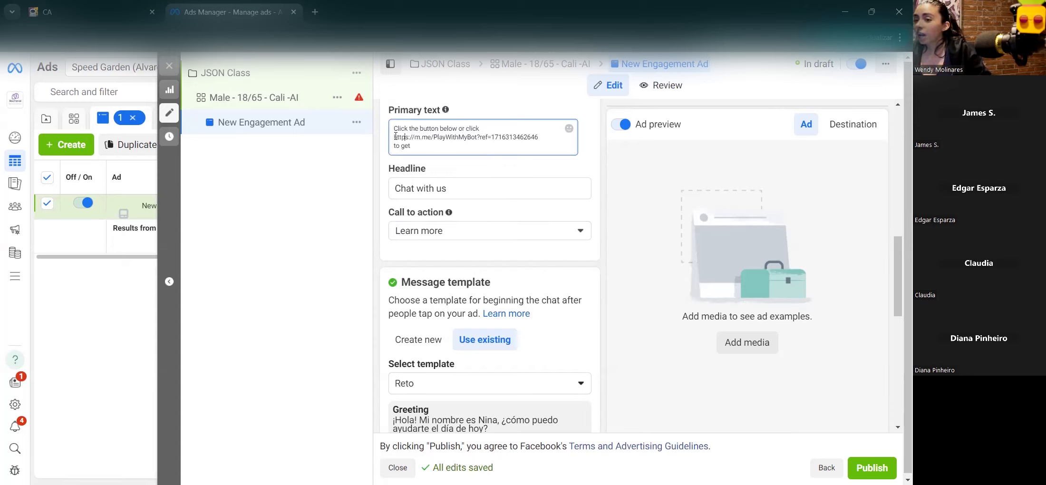
{"action": "triple_click", "coordinate": [430, 137]}
{"action": "left_click", "coordinate": [433, 137]}
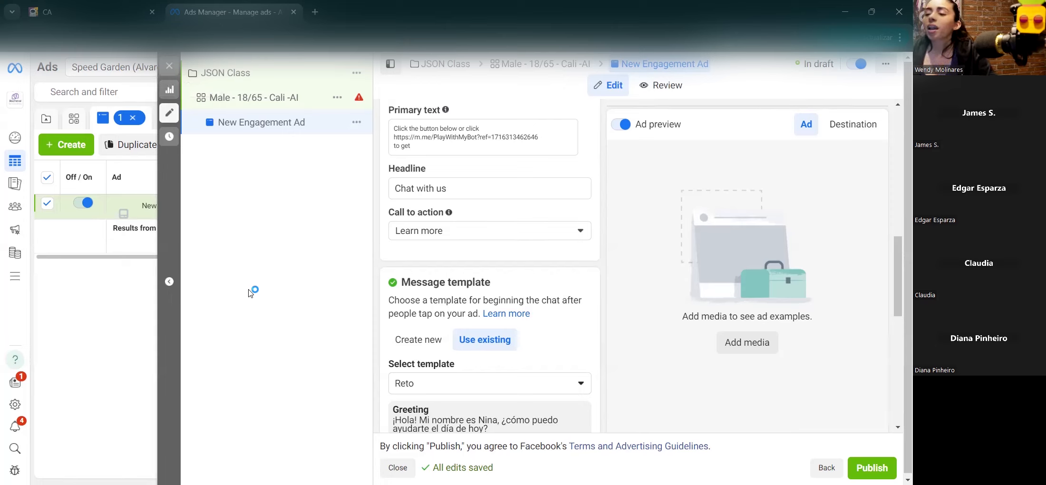
{"action": "left_click", "coordinate": [430, 232]}
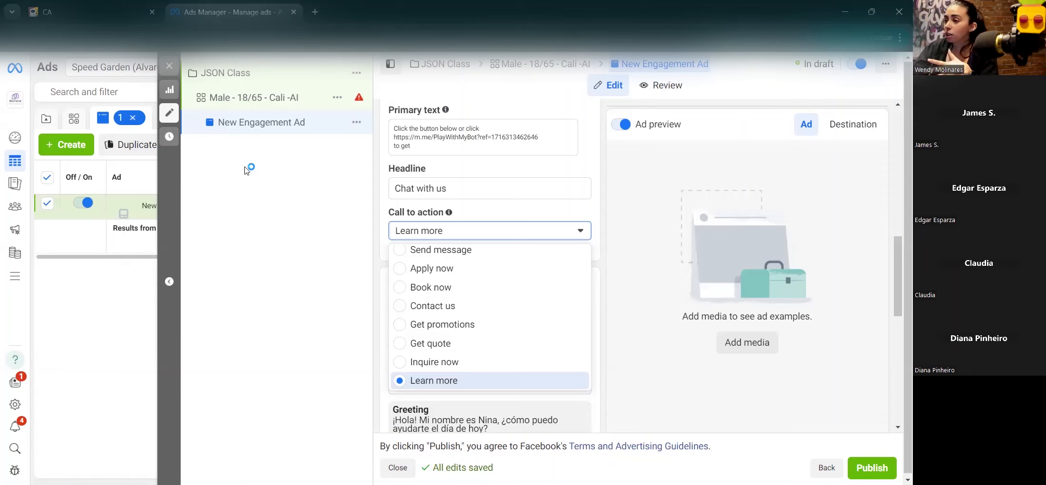
{"action": "triple_click", "coordinate": [527, 136]}
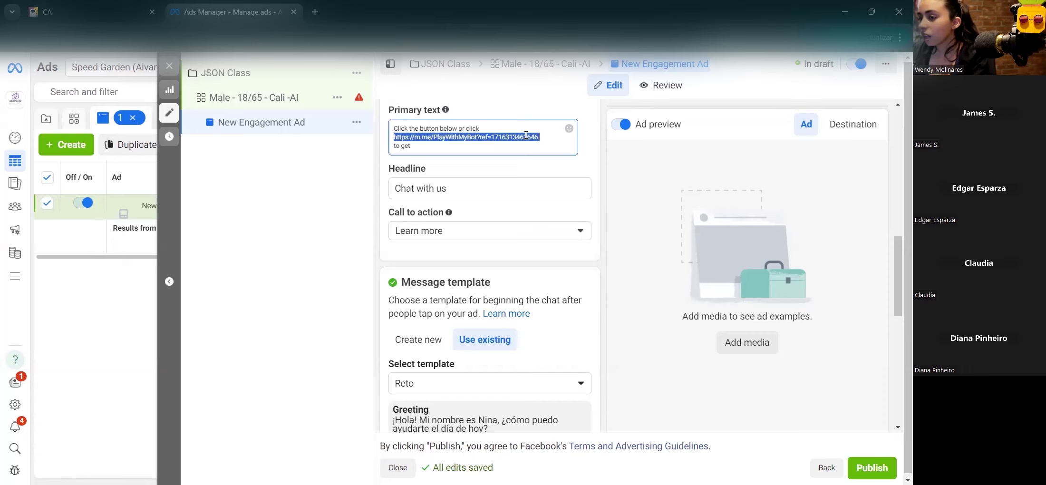
{"action": "left_click", "coordinate": [420, 136]}
{"action": "left_click_drag", "start_coordinate": [431, 137], "coordinate": [593, 138]}
{"action": "left_click", "coordinate": [428, 138]}
{"action": "left_click_drag", "start_coordinate": [433, 138], "coordinate": [409, 137]}
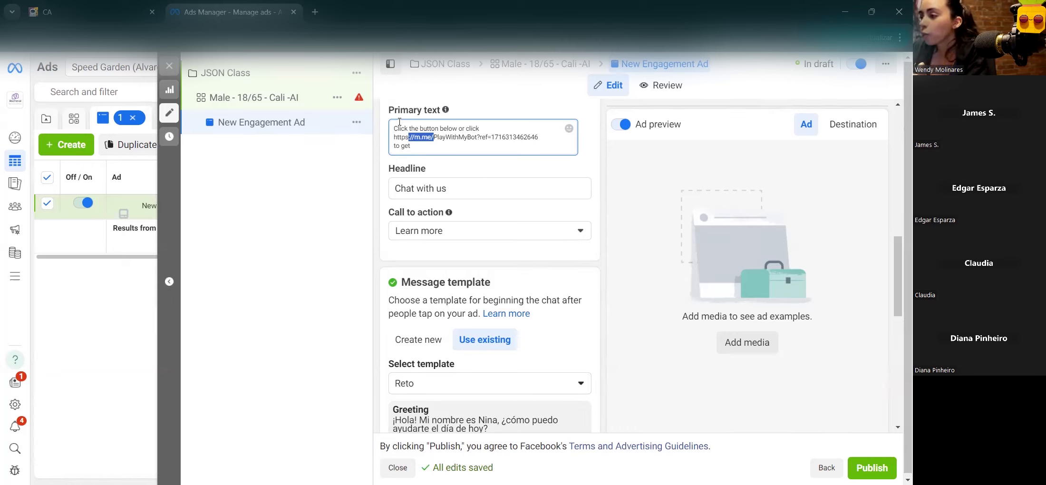
{"action": "left_click", "coordinate": [386, 133]}
{"action": "mouse_move", "coordinate": [533, 135]}
{"action": "left_mouse_down"}
{"action": "mouse_move", "coordinate": [572, 143]}
{"action": "mouse_move", "coordinate": [537, 136]}
{"action": "left_mouse_up"}
{"action": "triple_click", "coordinate": [535, 136]}
{"action": "left_click", "coordinate": [535, 136]}
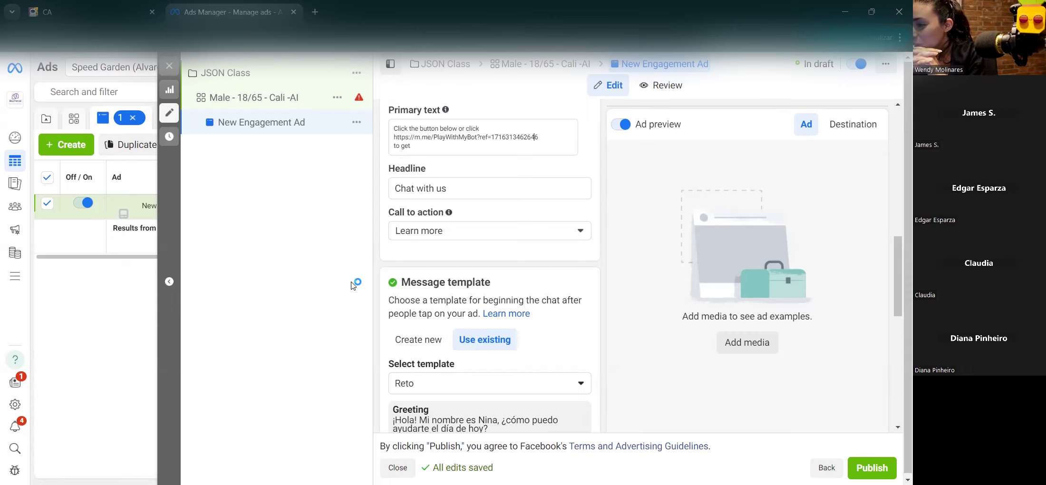
{"action": "scroll", "coordinate": [455, 236], "scroll_direction": "up", "scroll_amount": 1}
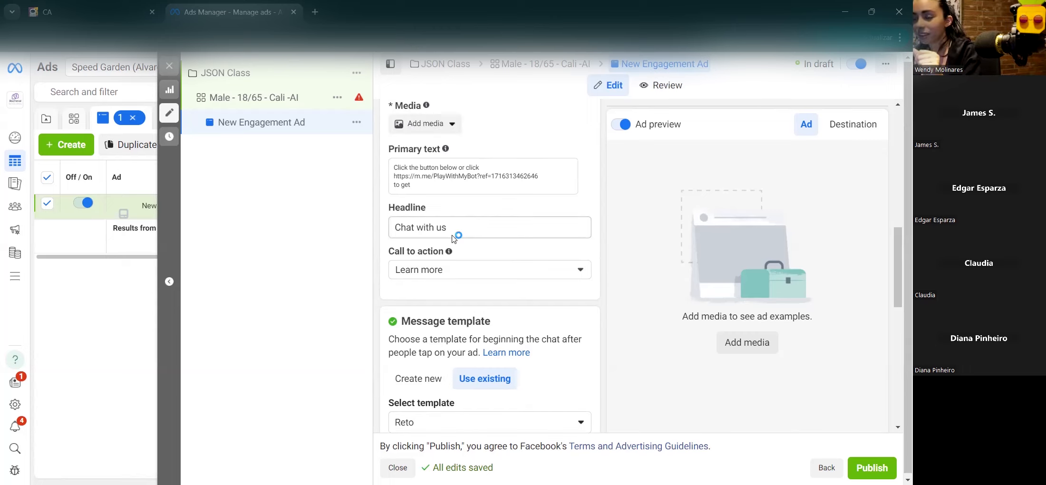